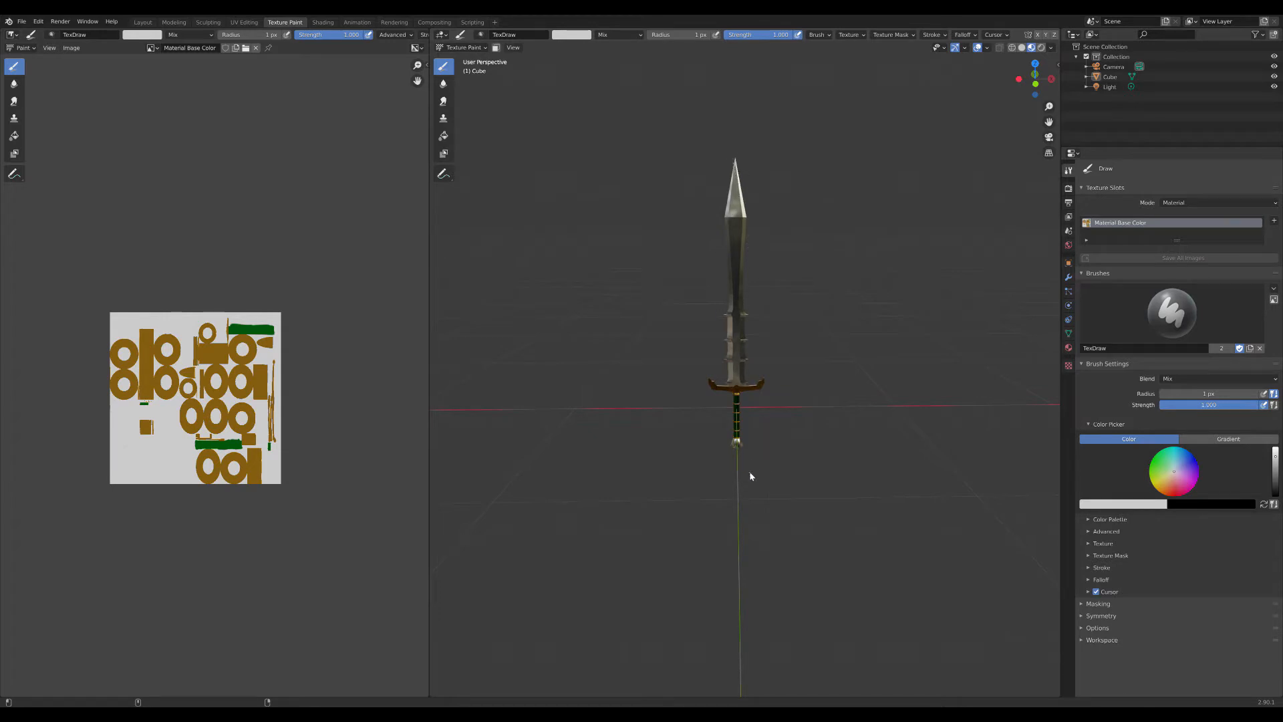
{"action": "left_click", "coordinate": [464, 47]}
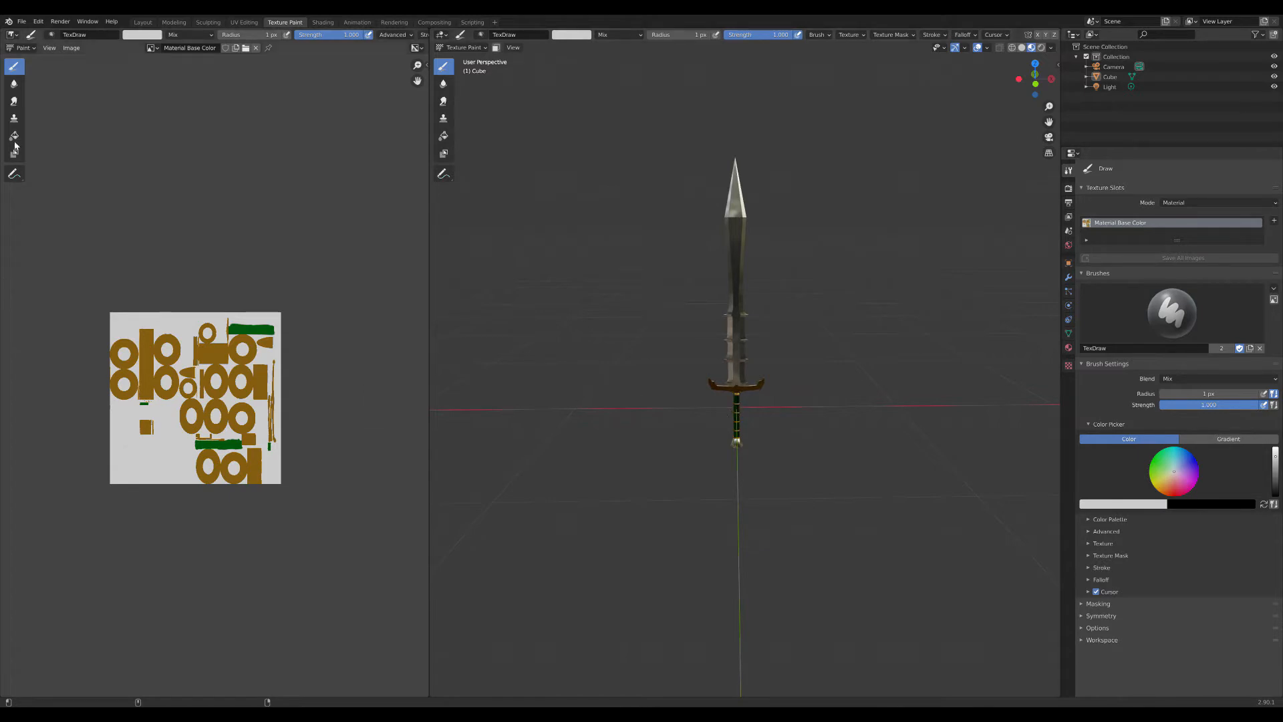
{"action": "left_click", "coordinate": [67, 48]}
{"action": "left_click", "coordinate": [71, 48]}
{"action": "left_click", "coordinate": [72, 49]}
{"action": "left_click", "coordinate": [70, 51]}
{"action": "left_click", "coordinate": [22, 22]}
{"action": "mouse_move", "coordinate": [69, 169]}
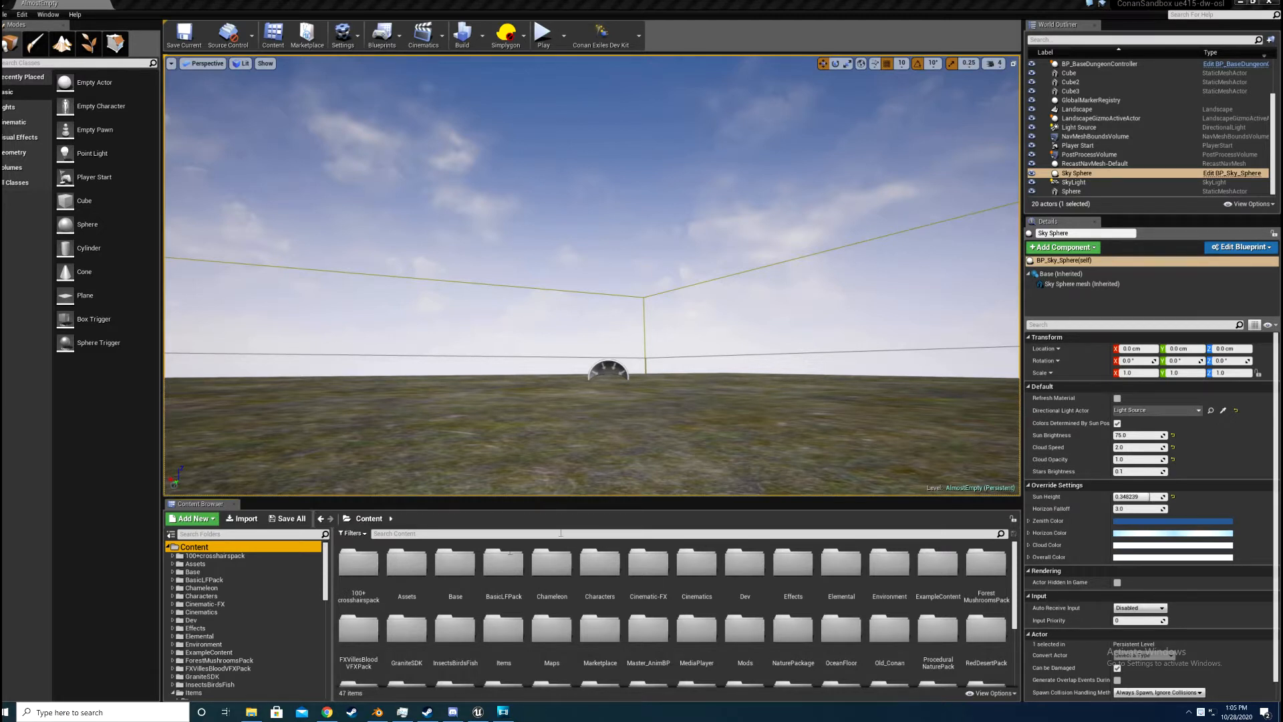
Step: Switch to Unreal Editor, open the Sunfang_1 folder under Mods in the project content, and look through its assets
{"action": "left_click", "coordinate": [171, 535]}
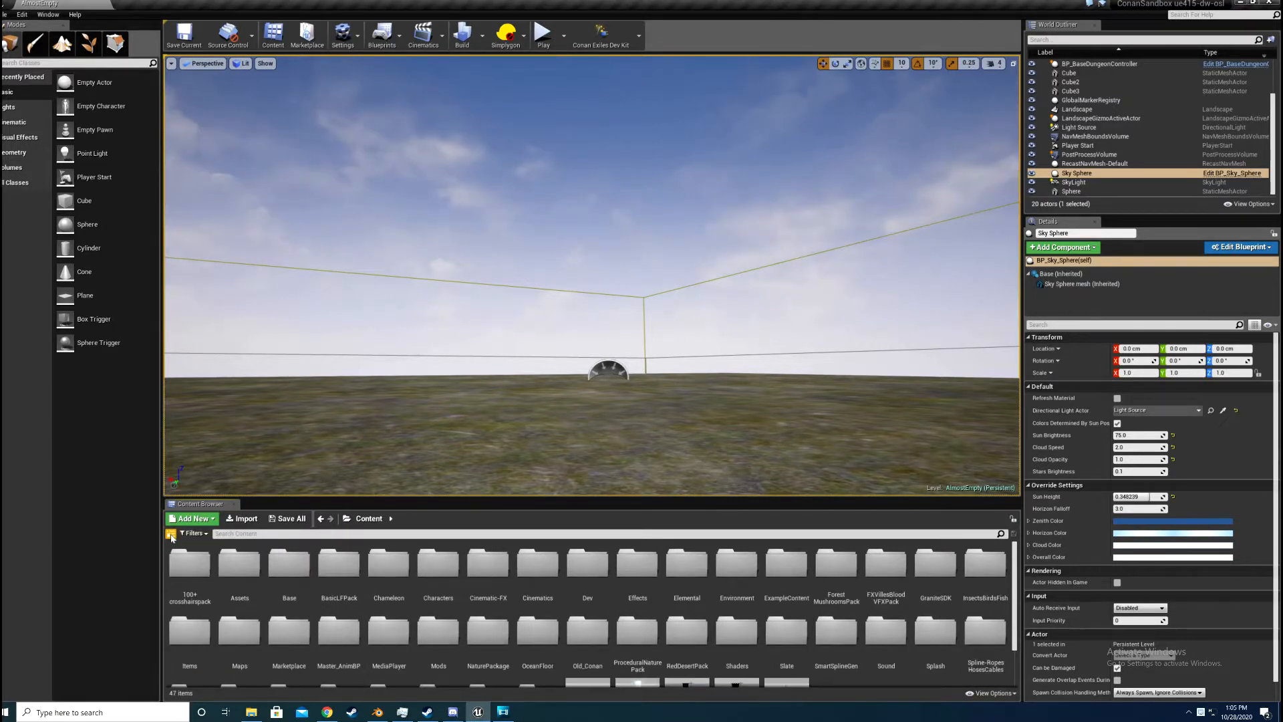
{"action": "left_click", "coordinate": [171, 535]}
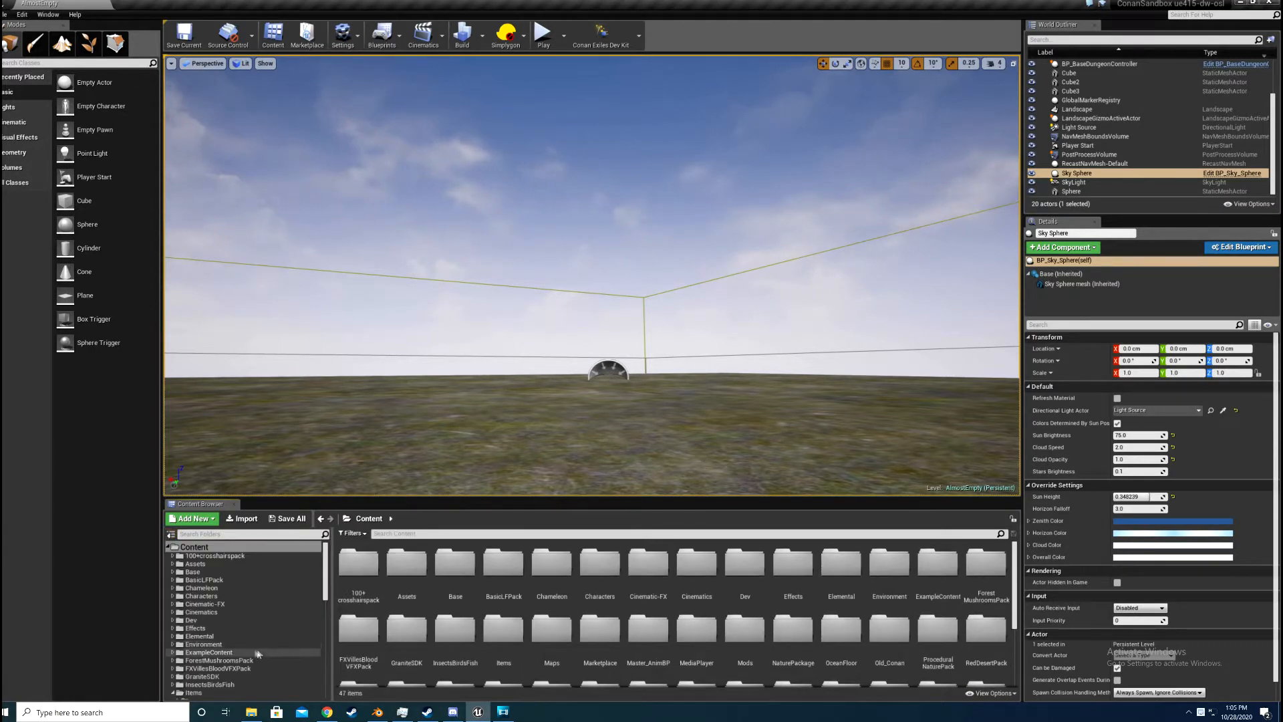
{"action": "scroll", "coordinate": [227, 635], "scroll_direction": "down", "scroll_amount": 4}
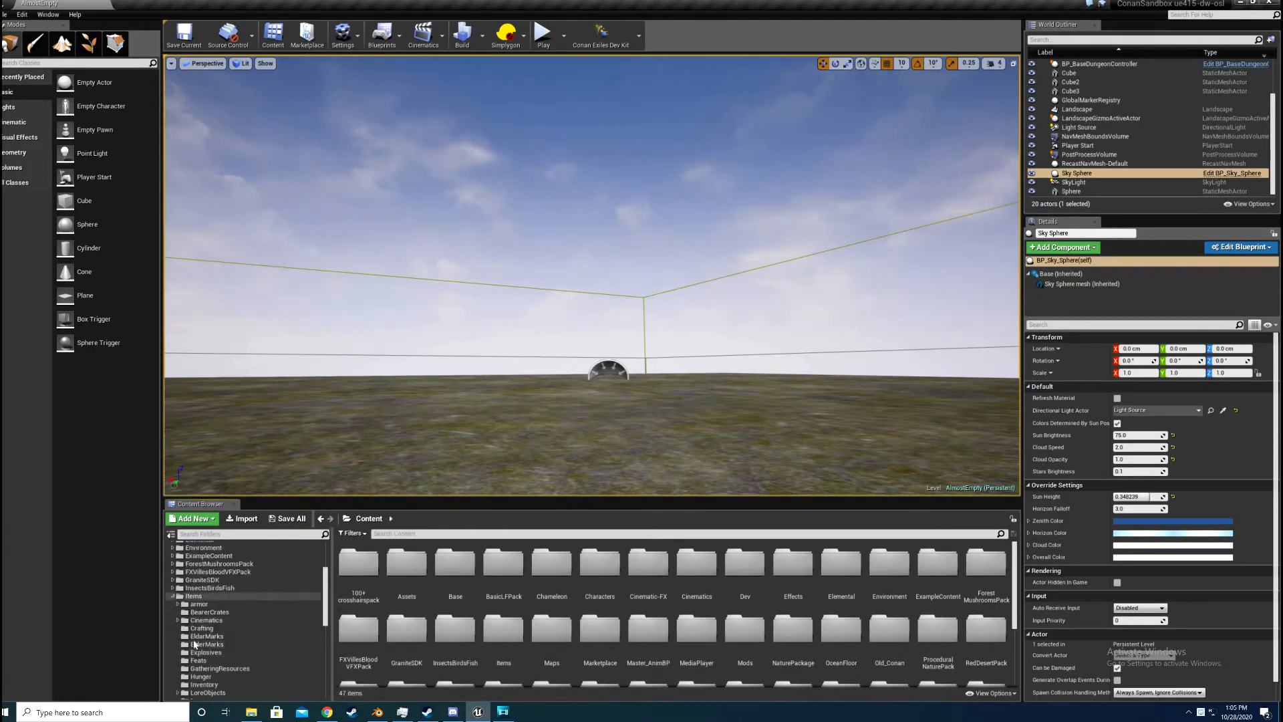
{"action": "left_click", "coordinate": [173, 596]}
{"action": "left_click", "coordinate": [199, 644]}
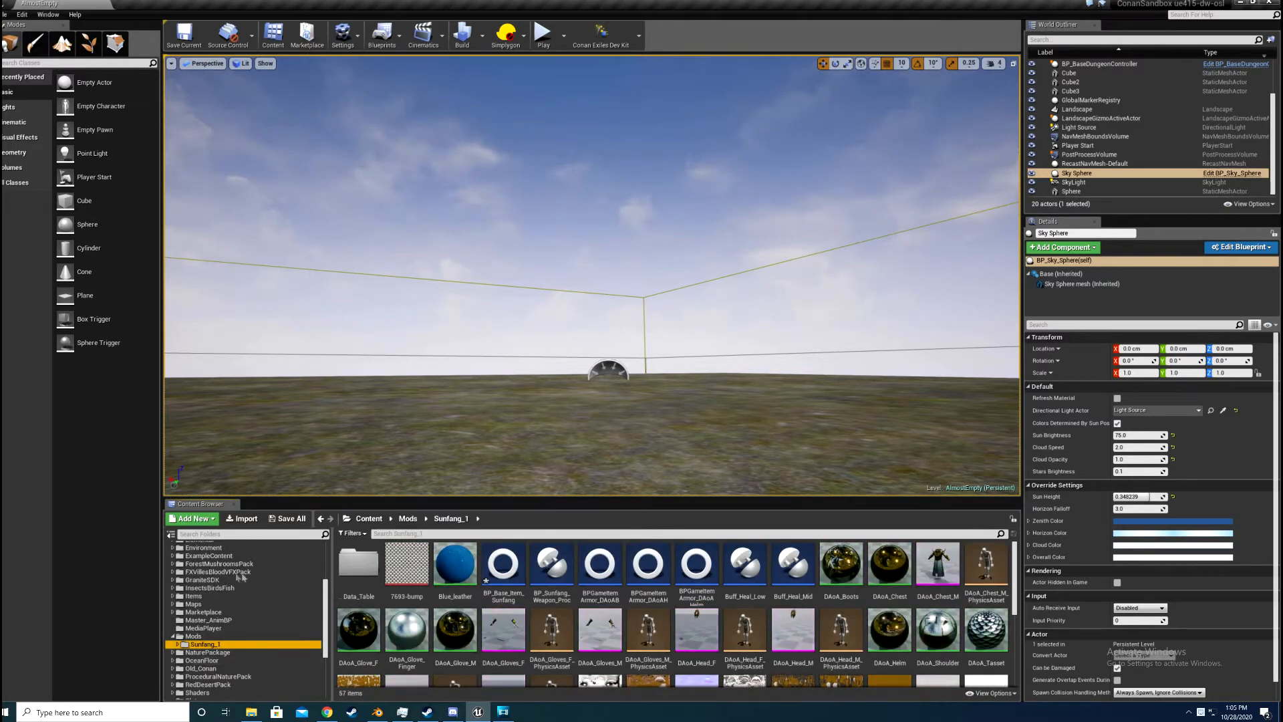
{"action": "scroll", "coordinate": [176, 594], "scroll_direction": "up", "scroll_amount": 2}
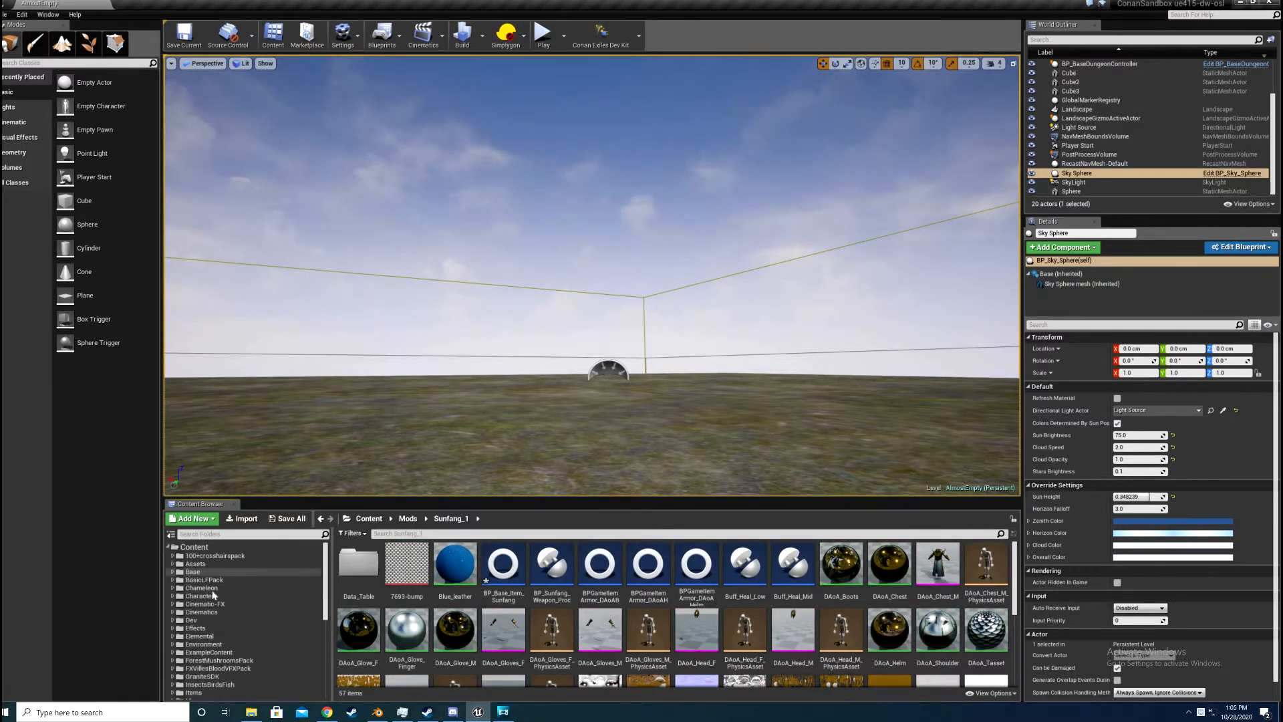
{"action": "scroll", "coordinate": [215, 598], "scroll_direction": "down", "scroll_amount": 3}
{"action": "scroll", "coordinate": [550, 613], "scroll_direction": "down", "scroll_amount": 5}
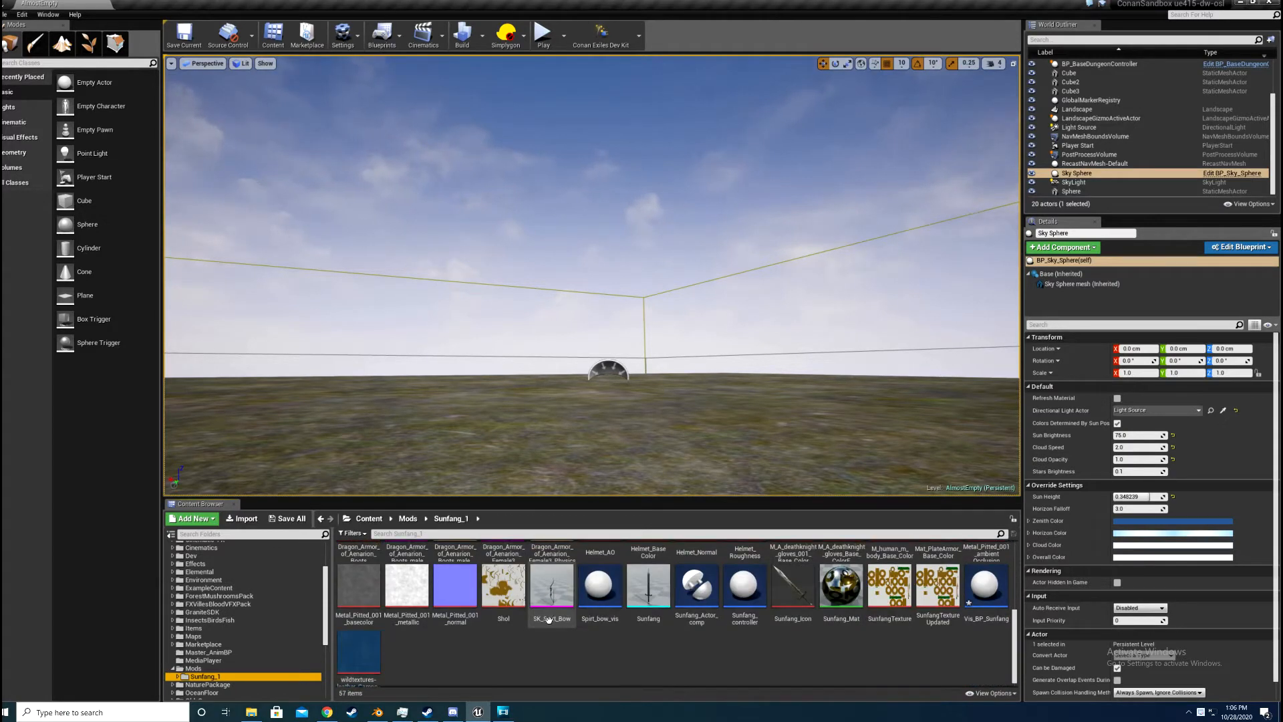
{"action": "scroll", "coordinate": [548, 619], "scroll_direction": "up", "scroll_amount": 5}
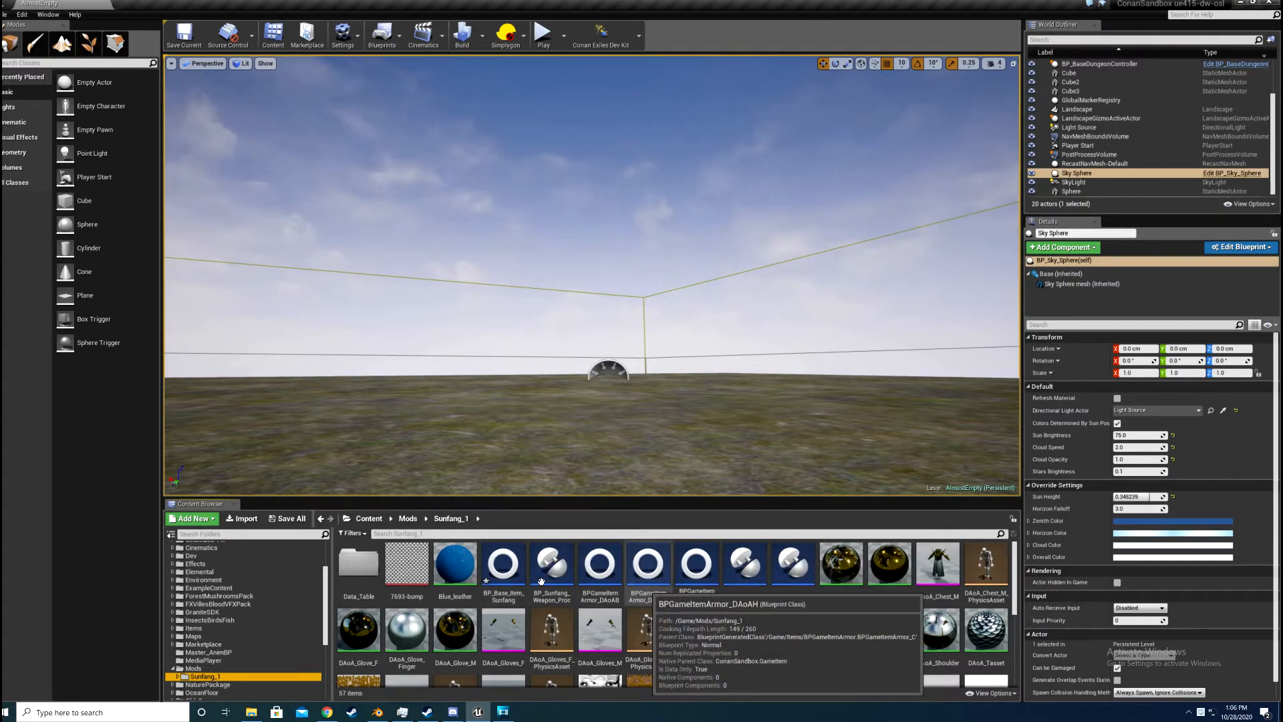
{"action": "scroll", "coordinate": [555, 588], "scroll_direction": "down", "scroll_amount": 5}
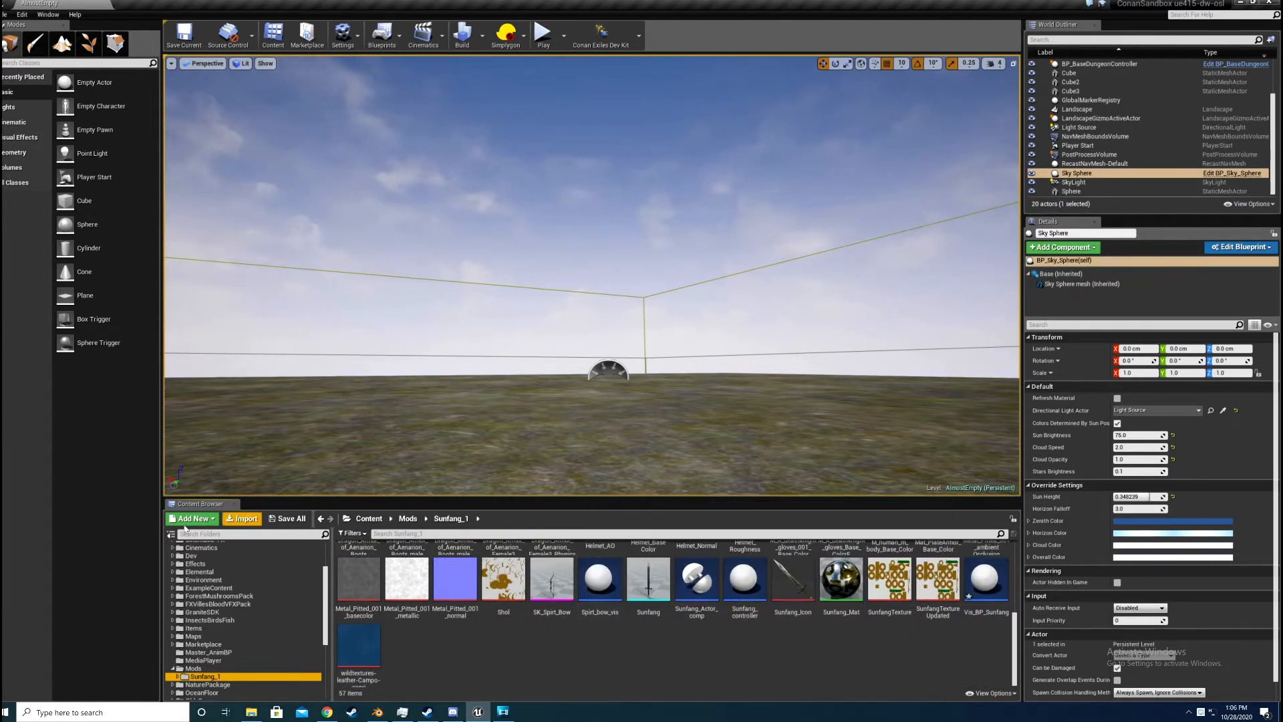
Step: Try to import the Sunfang 3D object from Documents into the Sunfang_1 folder, agreeing to overwrite the existing asset
{"action": "left_click", "coordinate": [241, 520]}
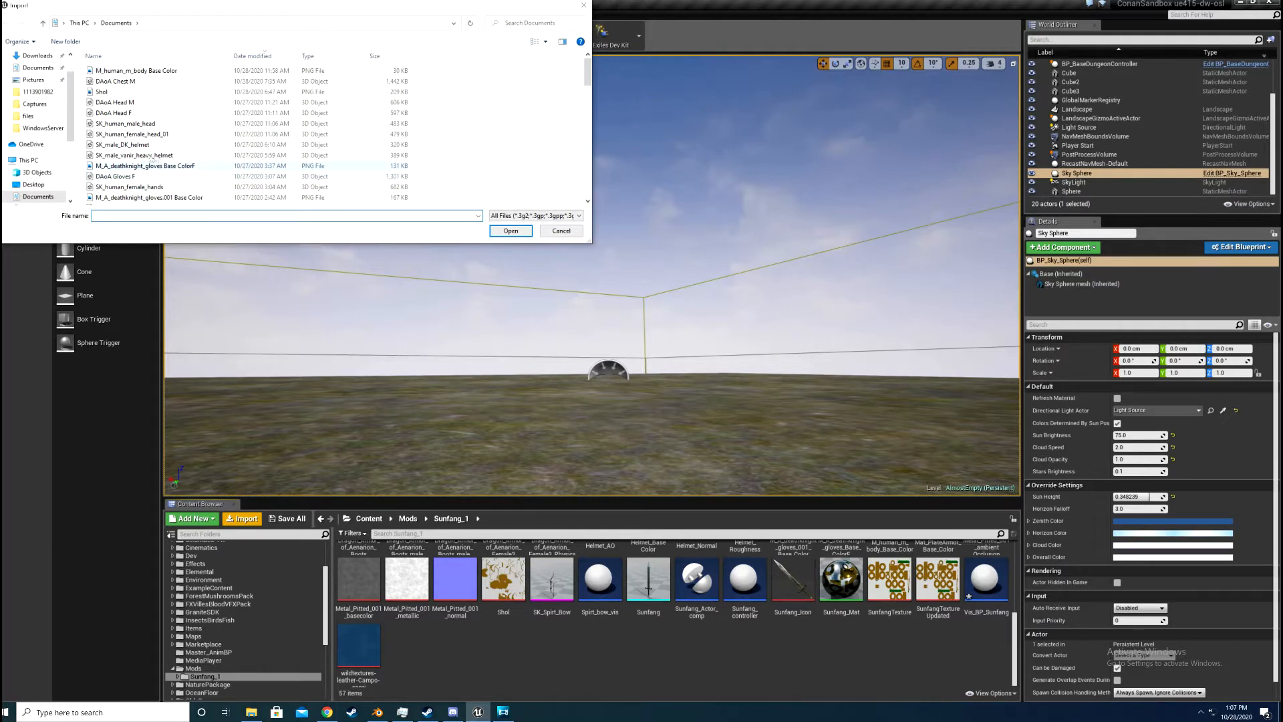
{"action": "scroll", "coordinate": [170, 159], "scroll_direction": "down", "scroll_amount": 10}
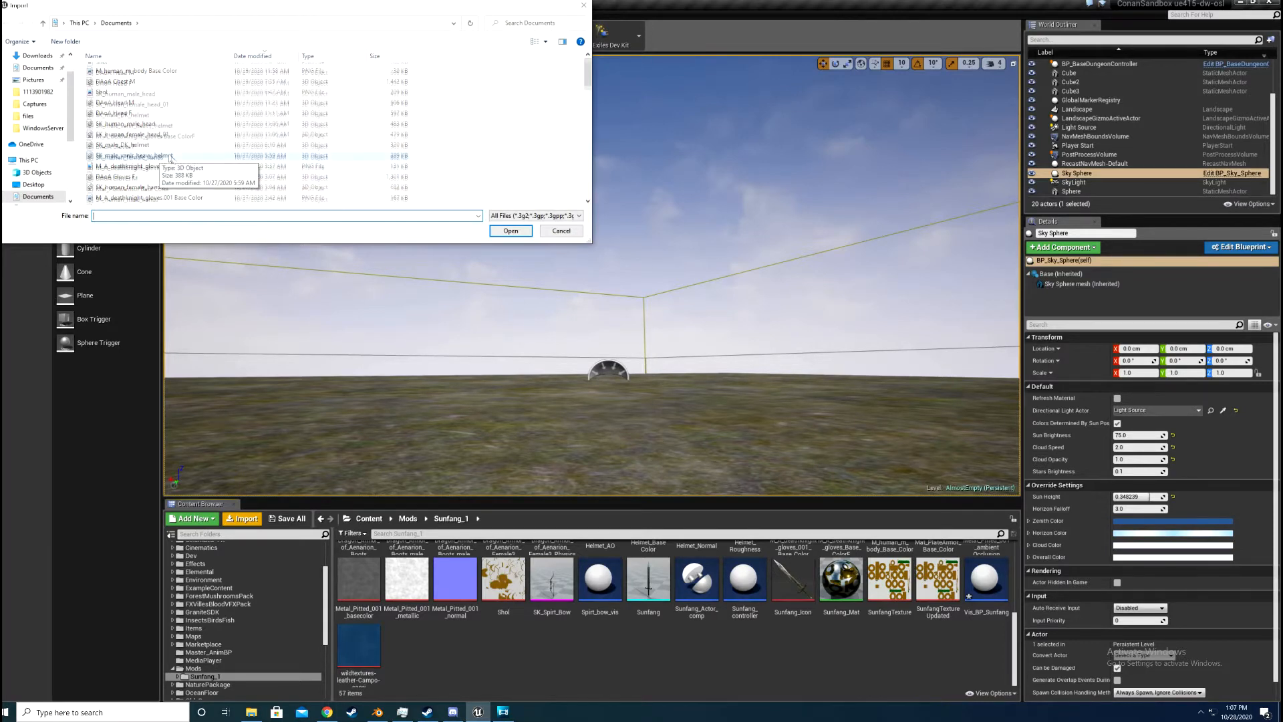
{"action": "scroll", "coordinate": [167, 160], "scroll_direction": "down", "scroll_amount": 3}
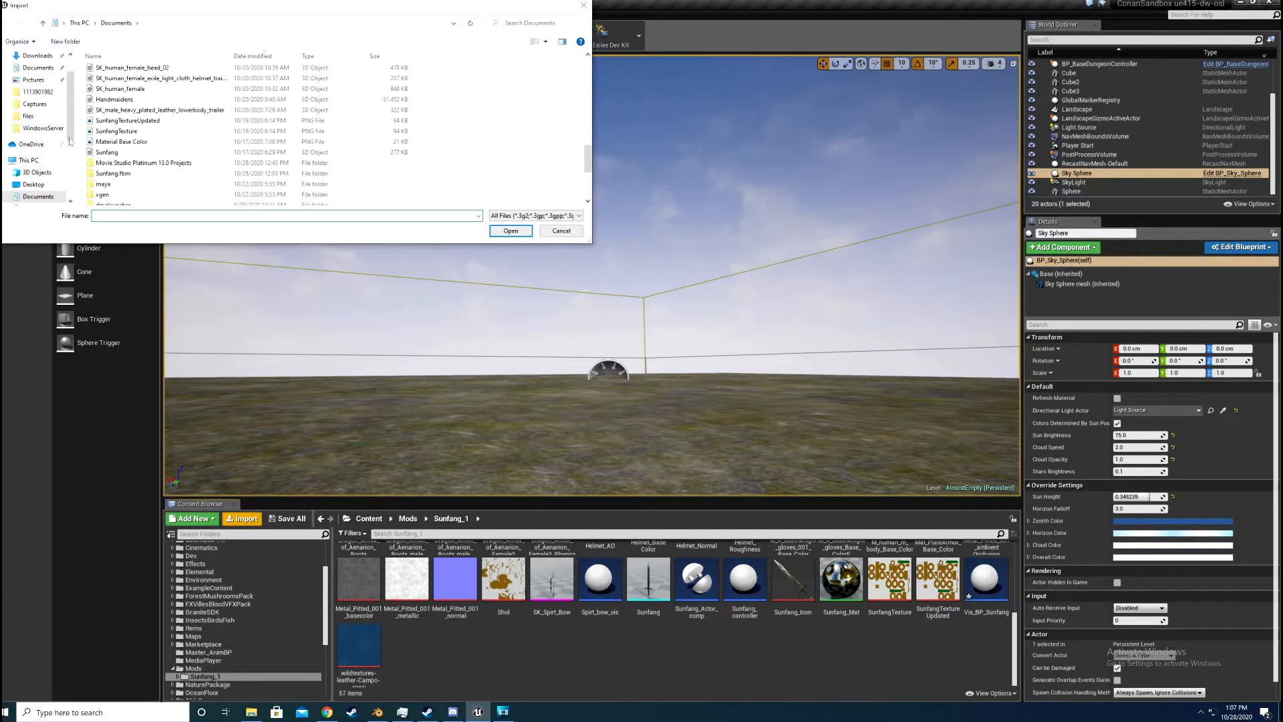
{"action": "double_click", "coordinate": [115, 153]}
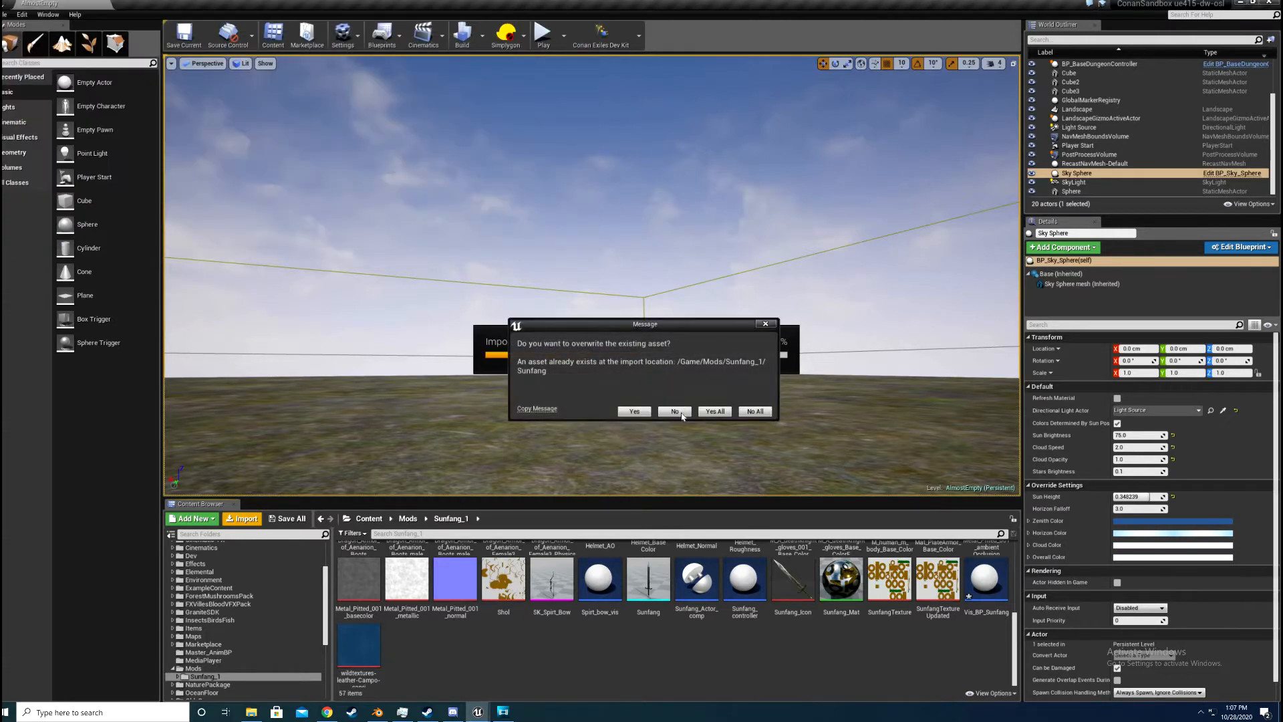
{"action": "left_click", "coordinate": [630, 412]}
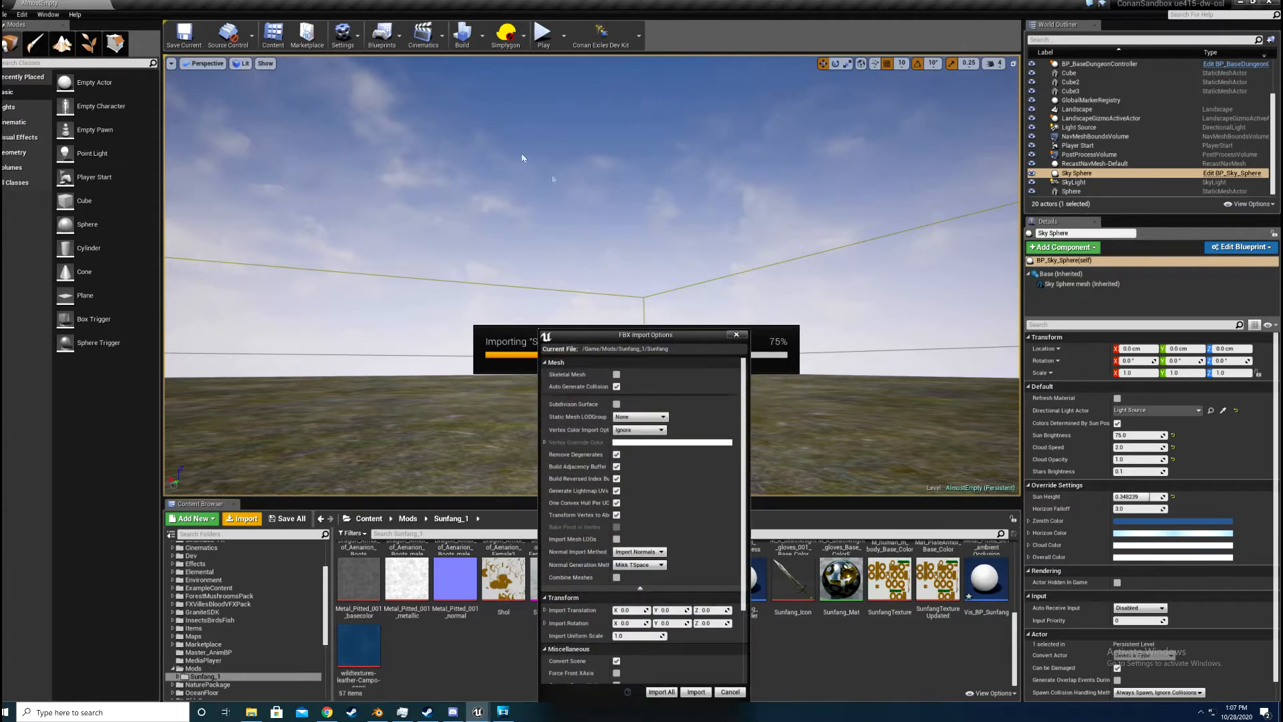
{"action": "left_click_drag", "start_coordinate": [523, 158], "coordinate": [528, 143]}
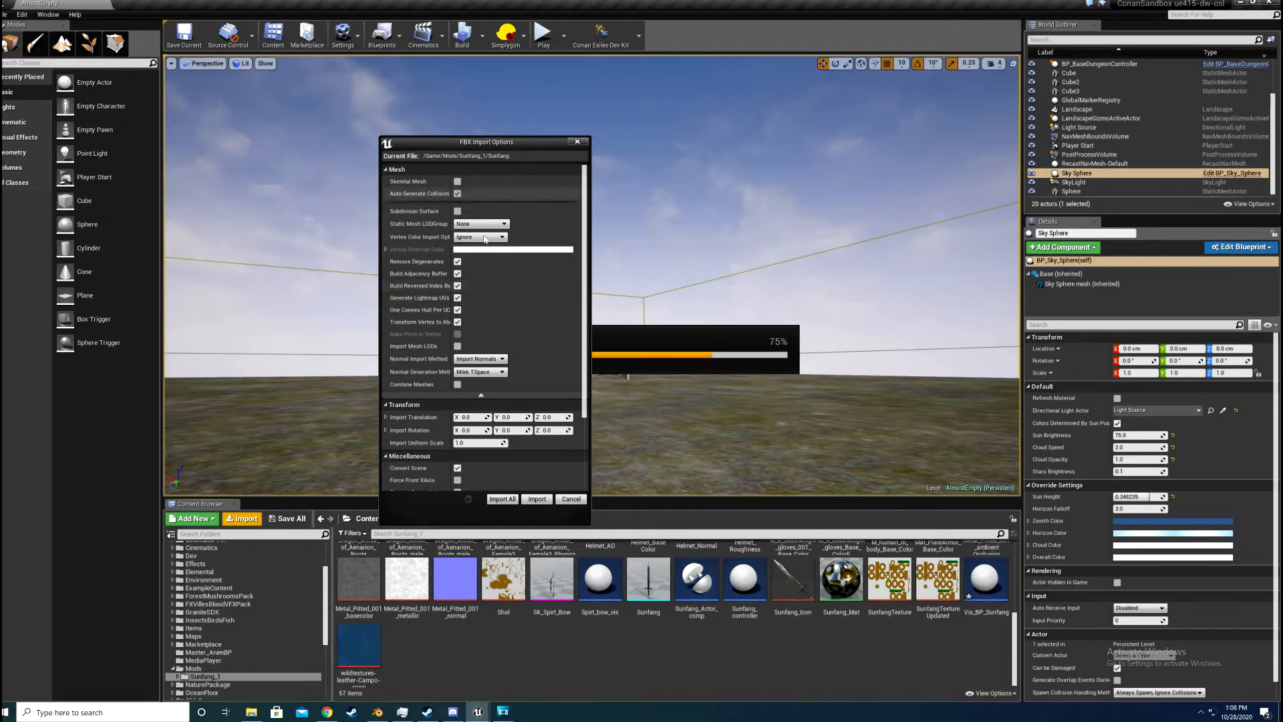
Step: Review the FBX import options for Sunfang through to the Material settings and cancel the import
{"action": "scroll", "coordinate": [508, 301], "scroll_direction": "down", "scroll_amount": 3}
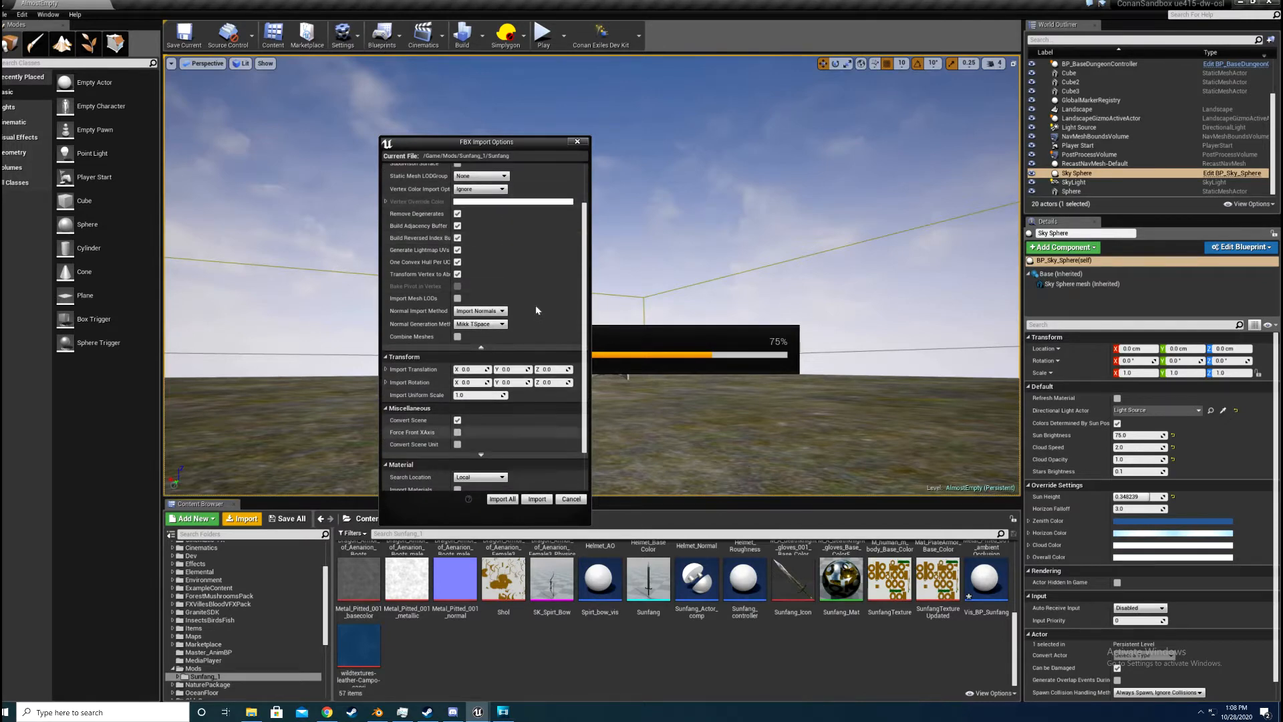
{"action": "scroll", "coordinate": [534, 306], "scroll_direction": "down", "scroll_amount": 2}
{"action": "scroll", "coordinate": [561, 274], "scroll_direction": "down", "scroll_amount": 1}
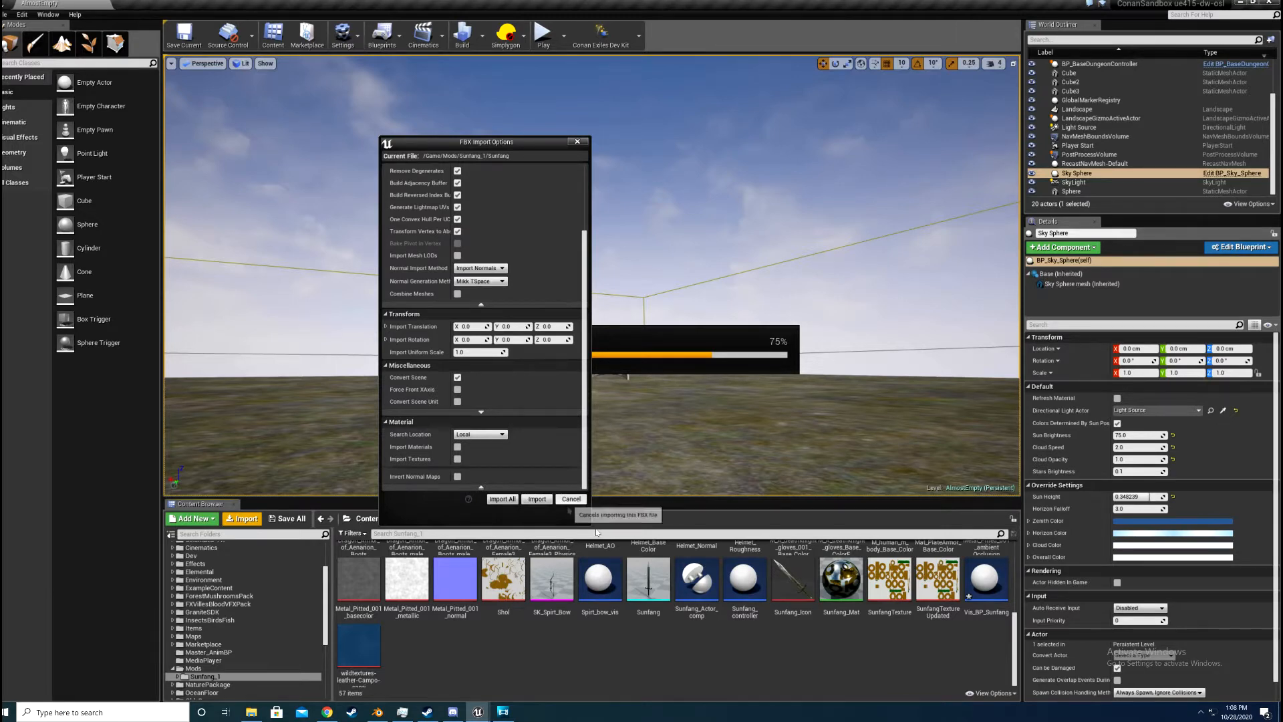
{"action": "left_click", "coordinate": [570, 500]}
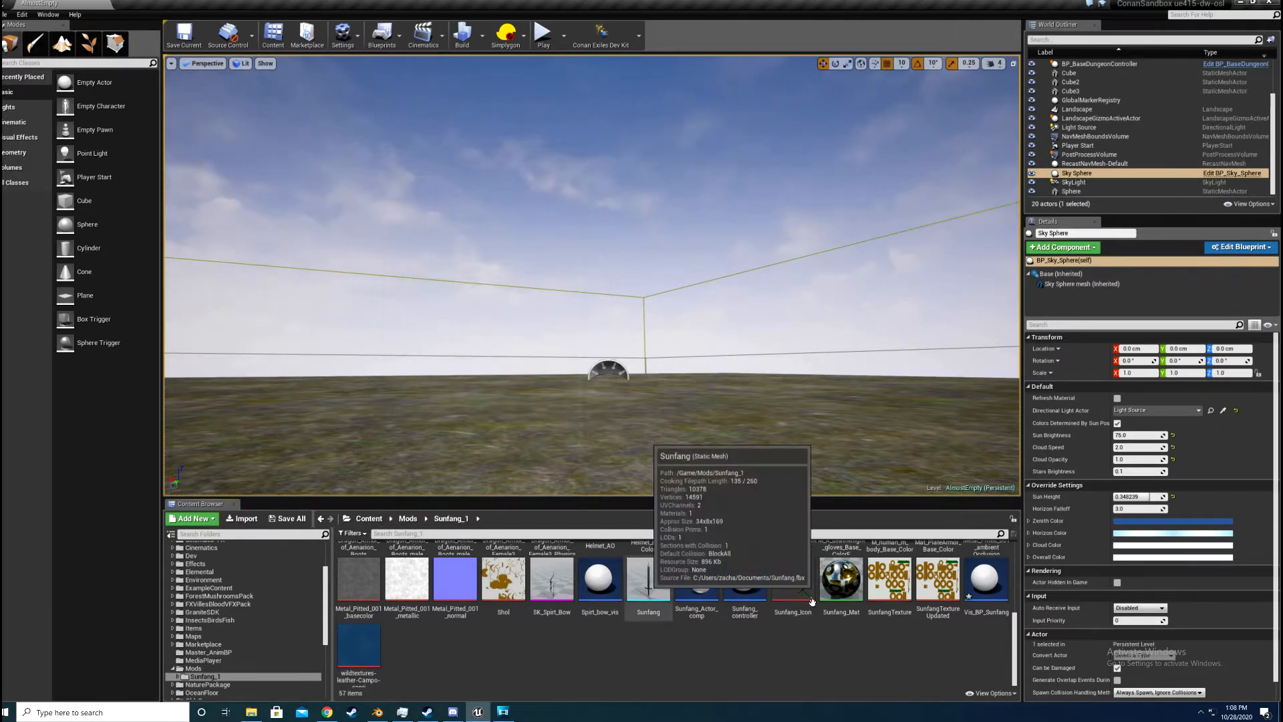
Step: Create a new material in the Sunfang_1 folder and name it sun_mat
{"action": "scroll", "coordinate": [828, 601], "scroll_direction": "up", "scroll_amount": 1}
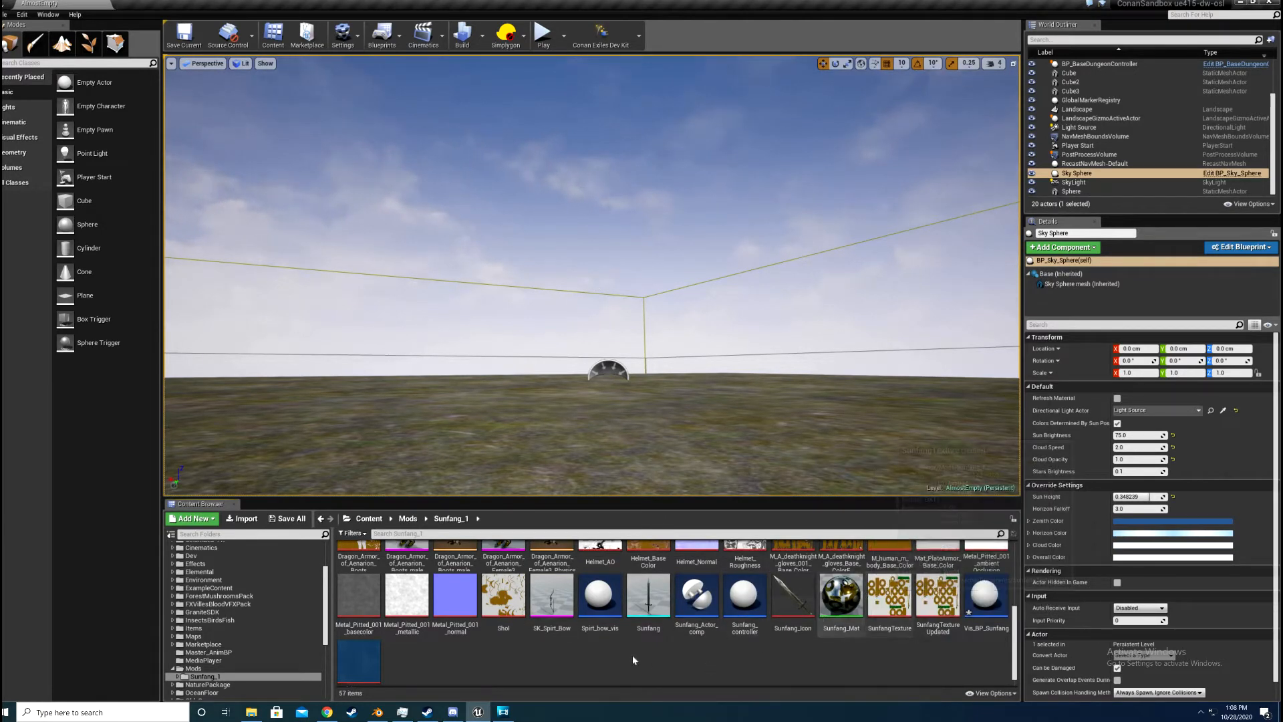
{"action": "right_click", "coordinate": [633, 655]}
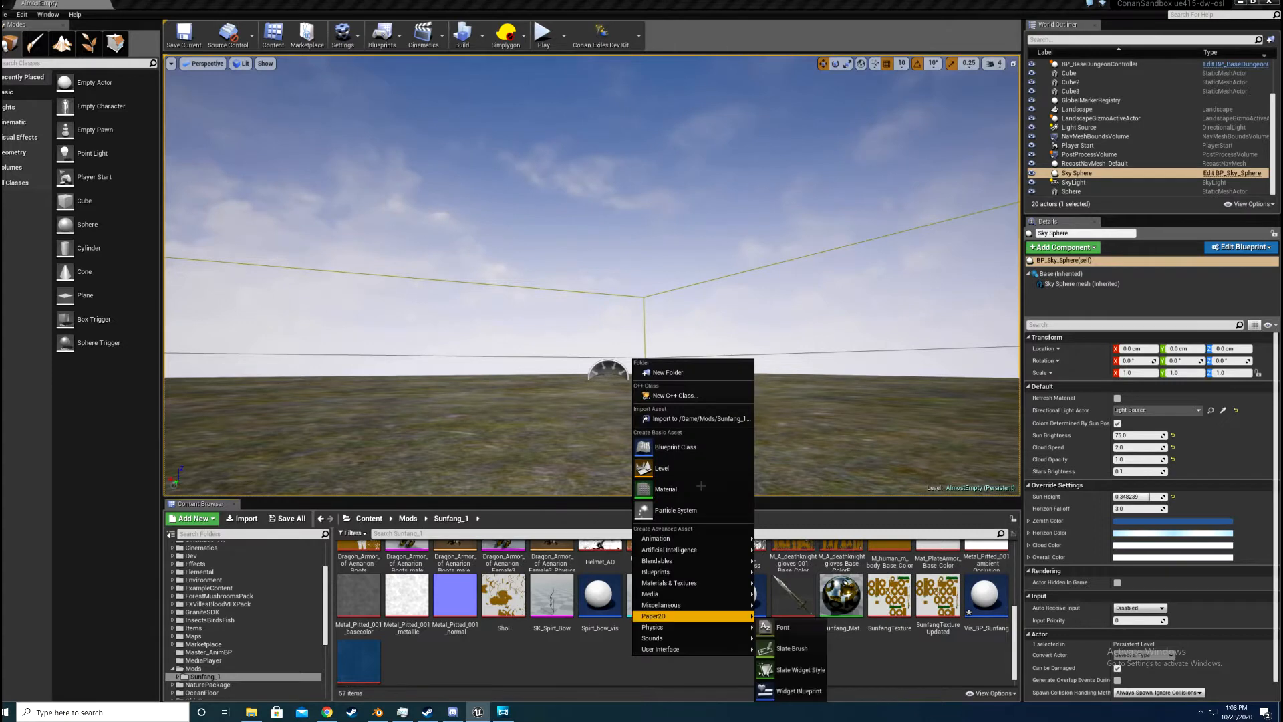
{"action": "left_click", "coordinate": [668, 488]}
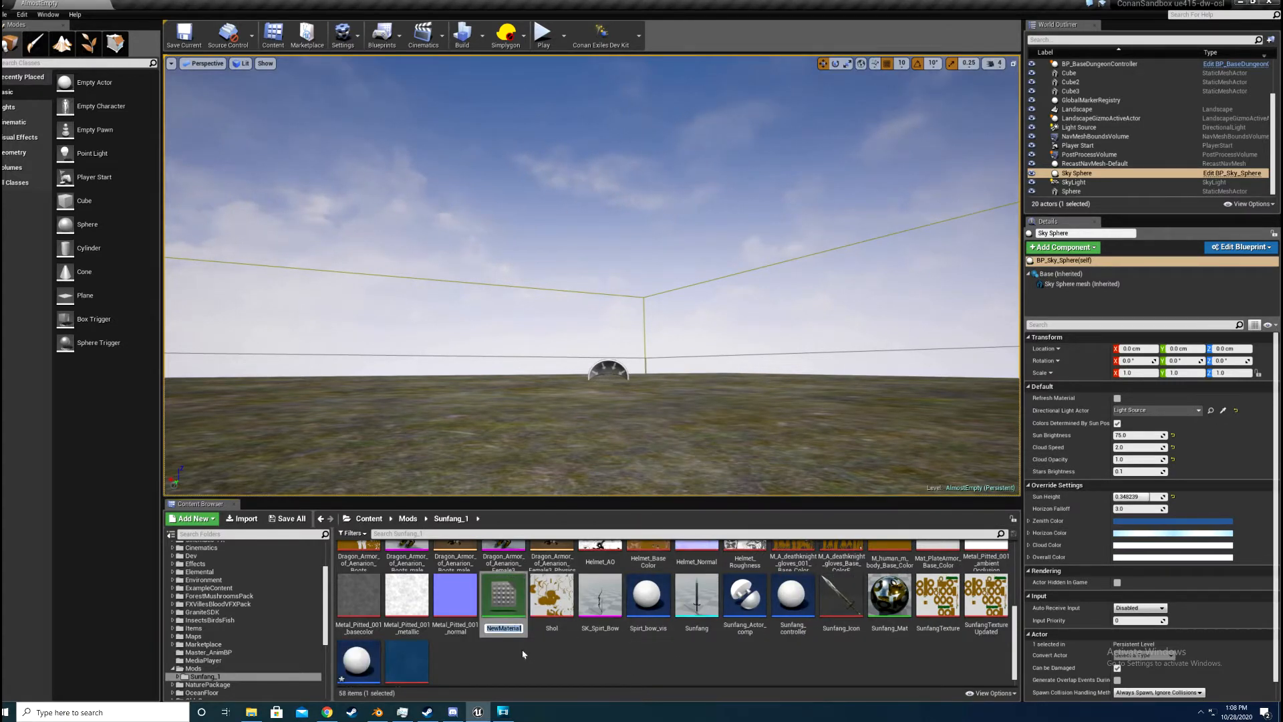
{"action": "type", "text": "sunf"}
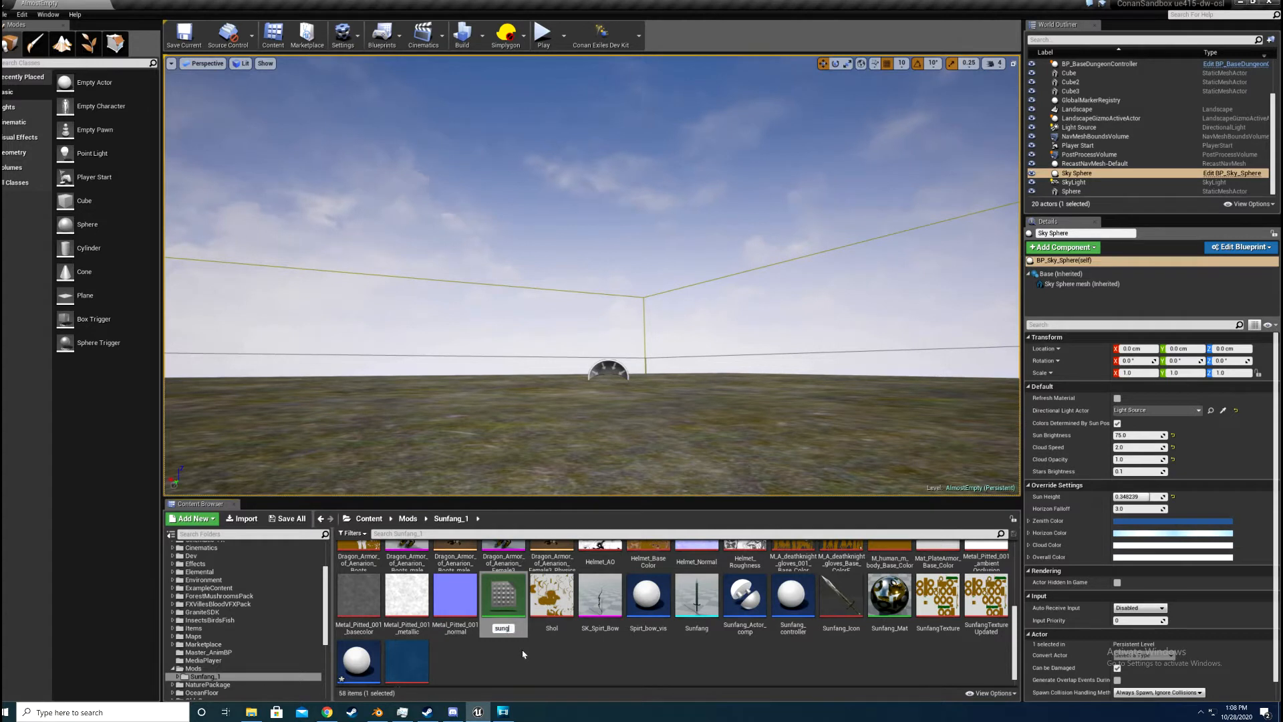
{"action": "key", "text": "BackSpace"}
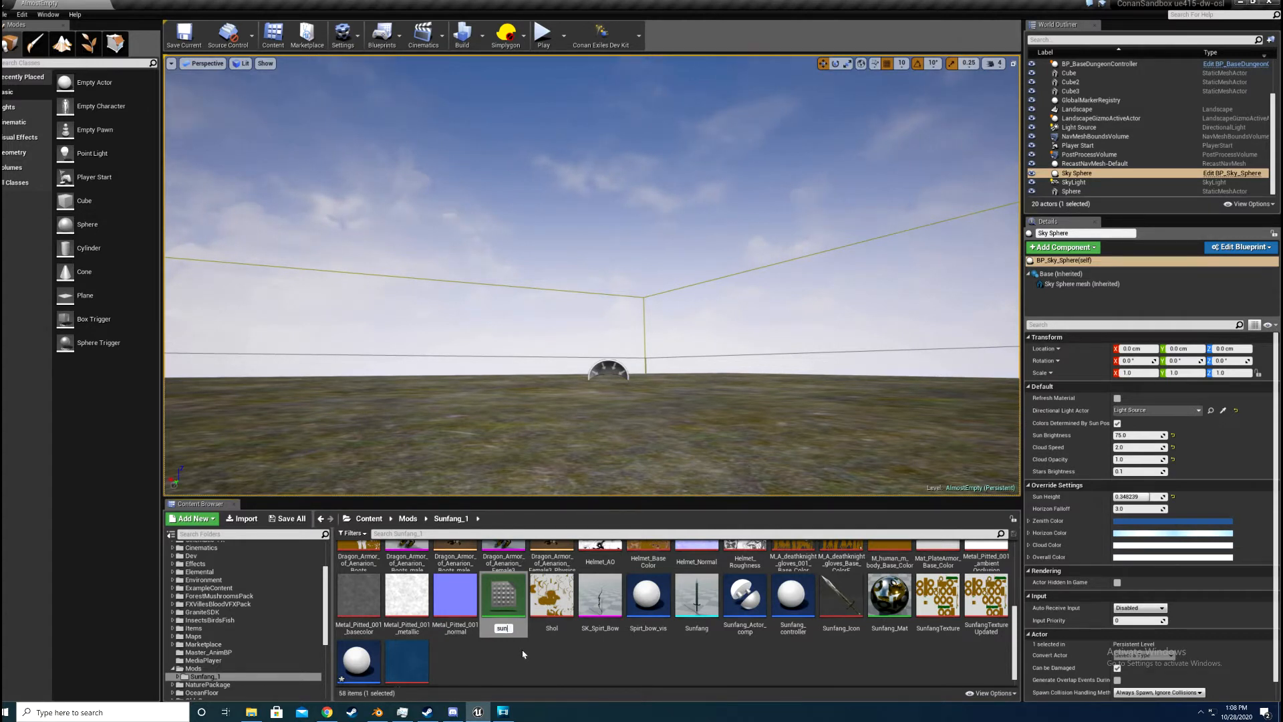
{"action": "type", "text": "_mat"}
{"action": "key", "text": "Return"}
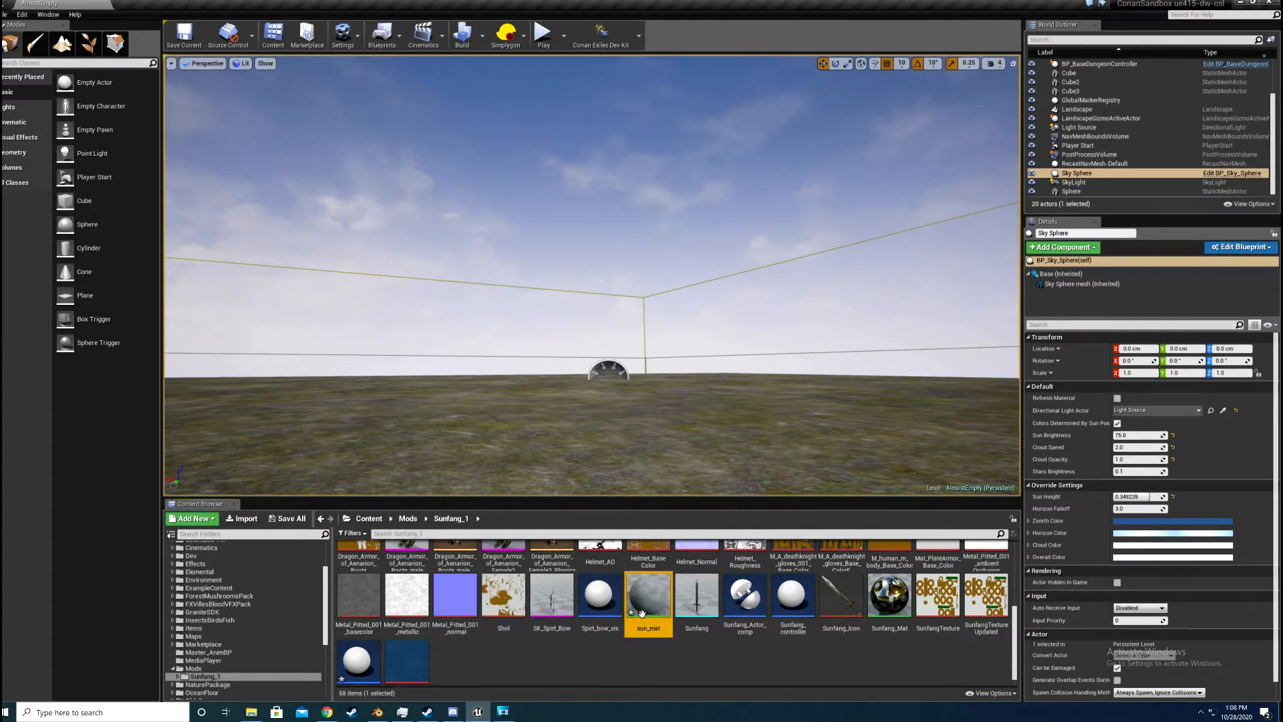
Step: Connect the SunfangTextureUpdated texture to the Base Color of the sun_mat material, then save and close the material
{"action": "double_click", "coordinate": [642, 613]}
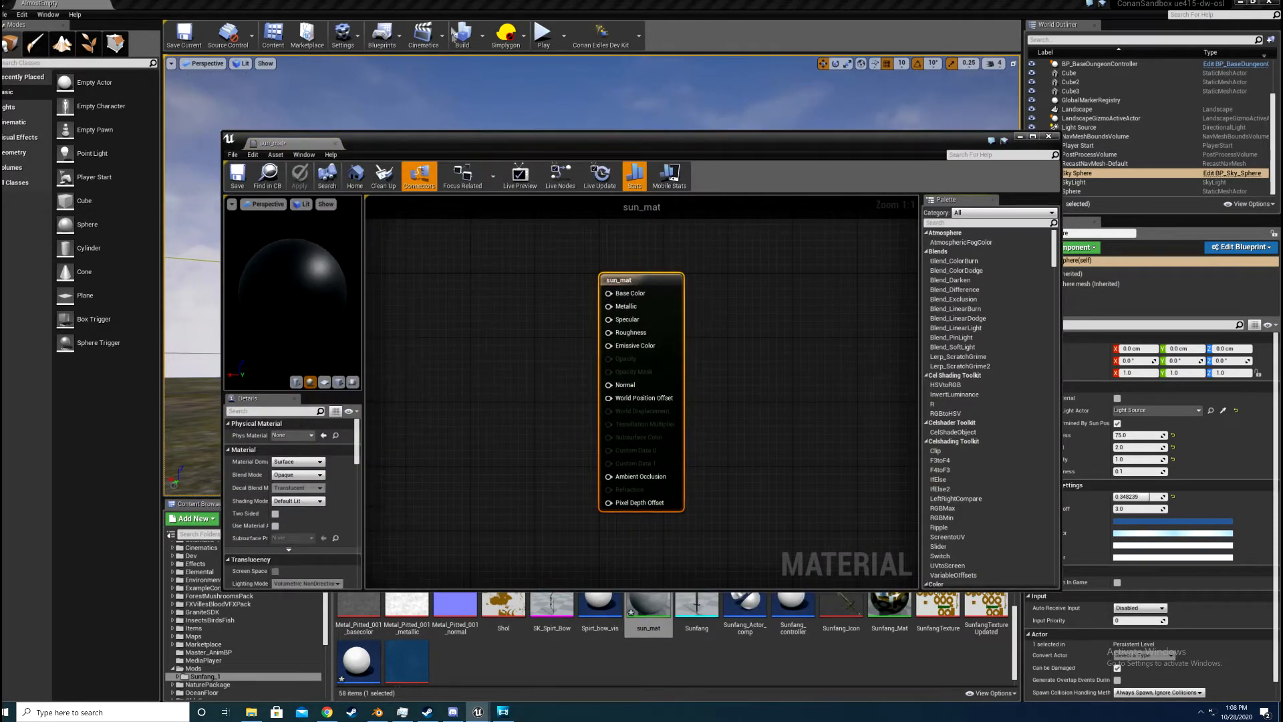
{"action": "left_click_drag", "start_coordinate": [446, 138], "coordinate": [366, 22]}
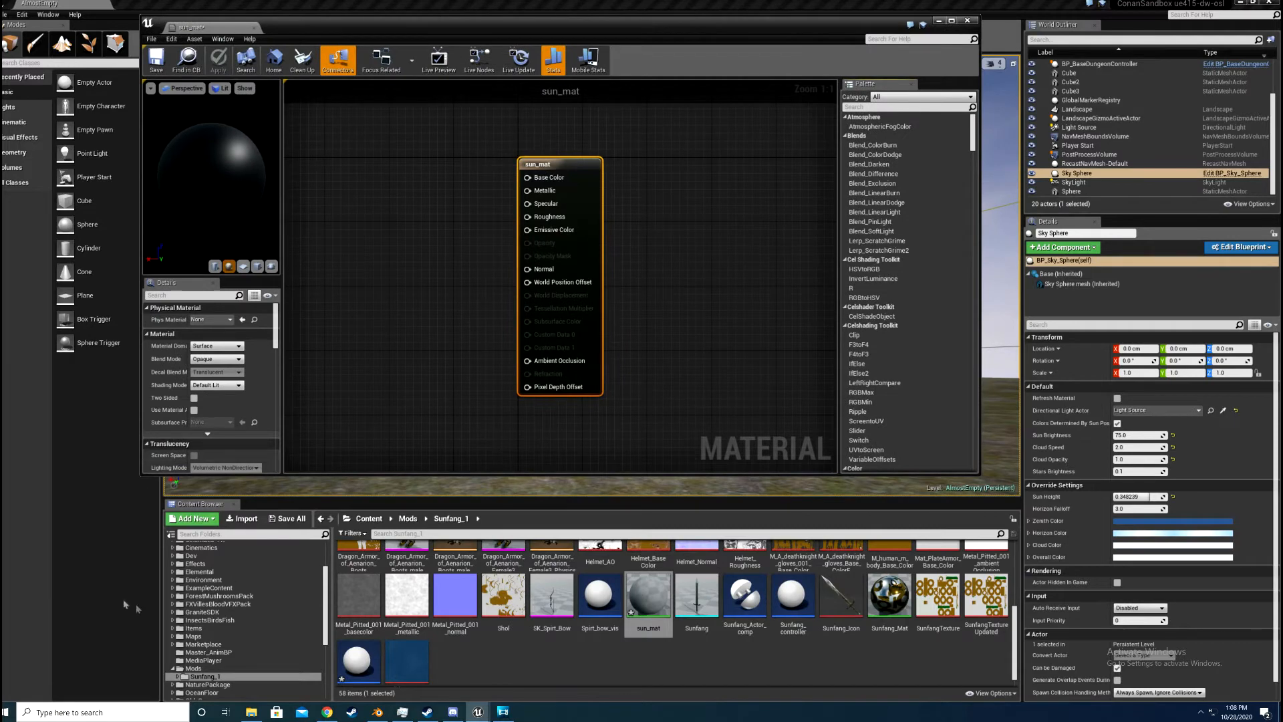
{"action": "left_click", "coordinate": [242, 518]}
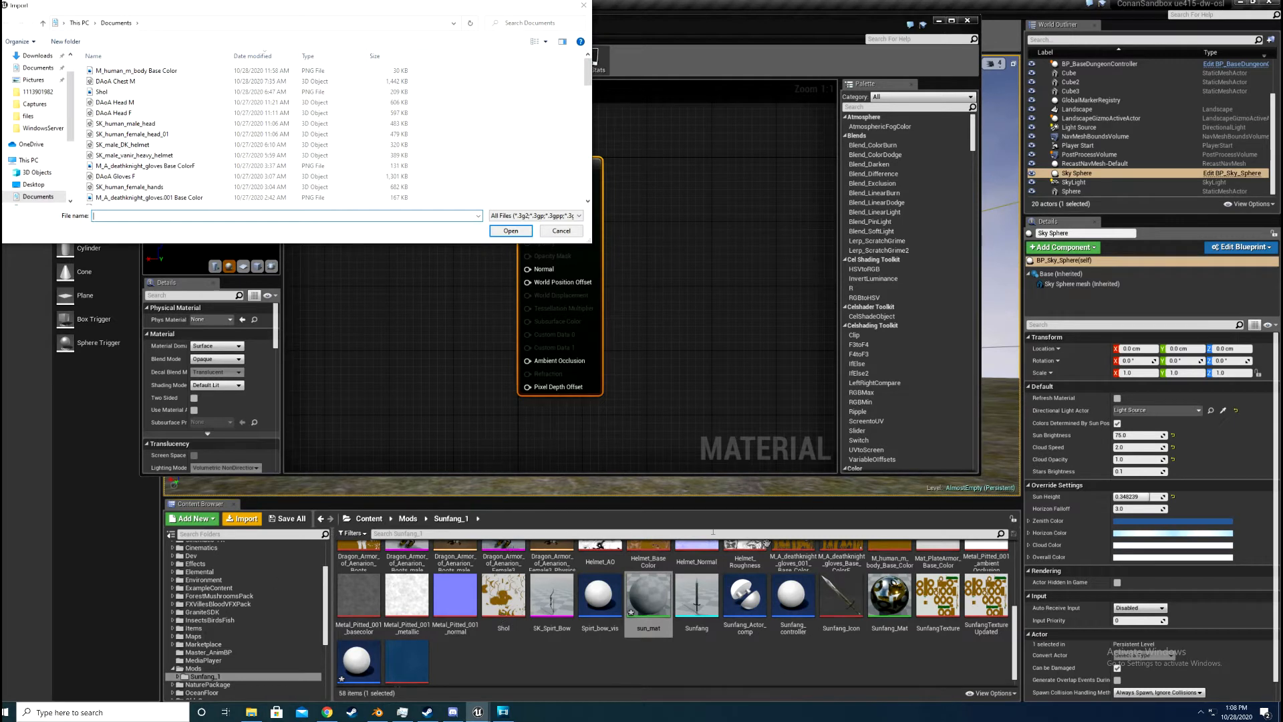
{"action": "left_click", "coordinate": [584, 6]}
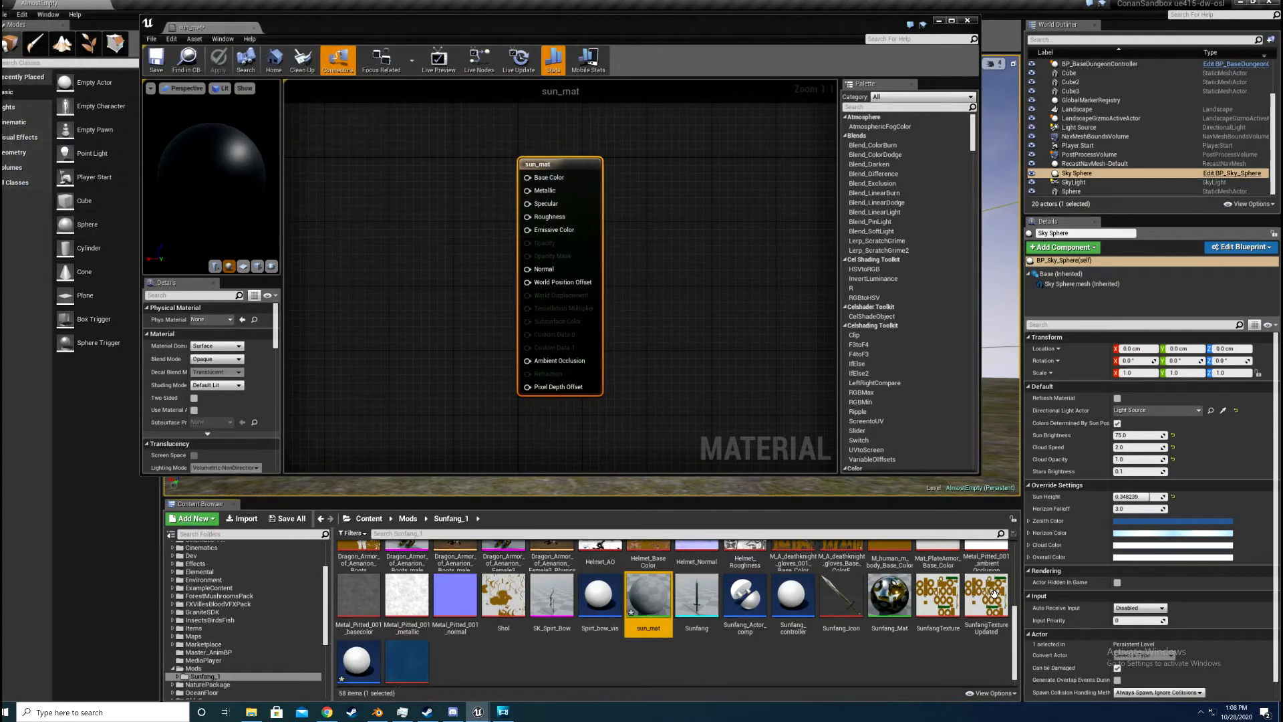
{"action": "left_click_drag", "start_coordinate": [986, 595], "coordinate": [527, 182]}
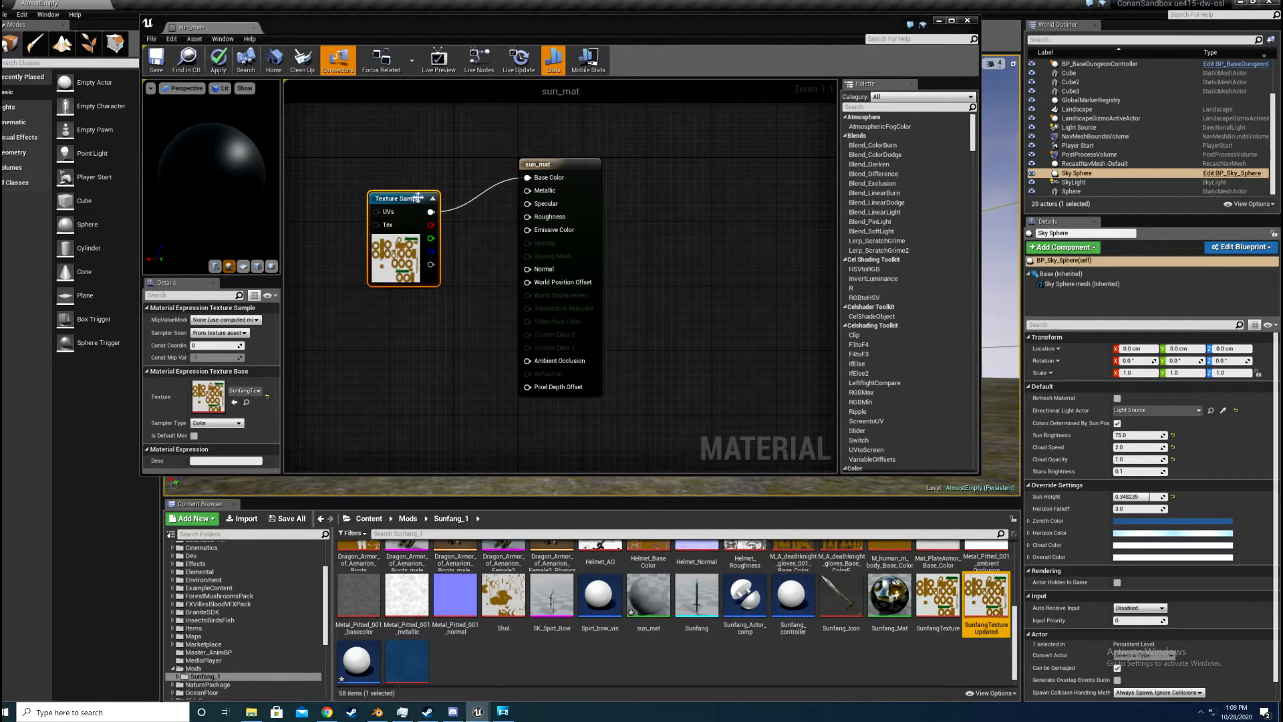
{"action": "left_click_drag", "start_coordinate": [411, 196], "coordinate": [406, 122]}
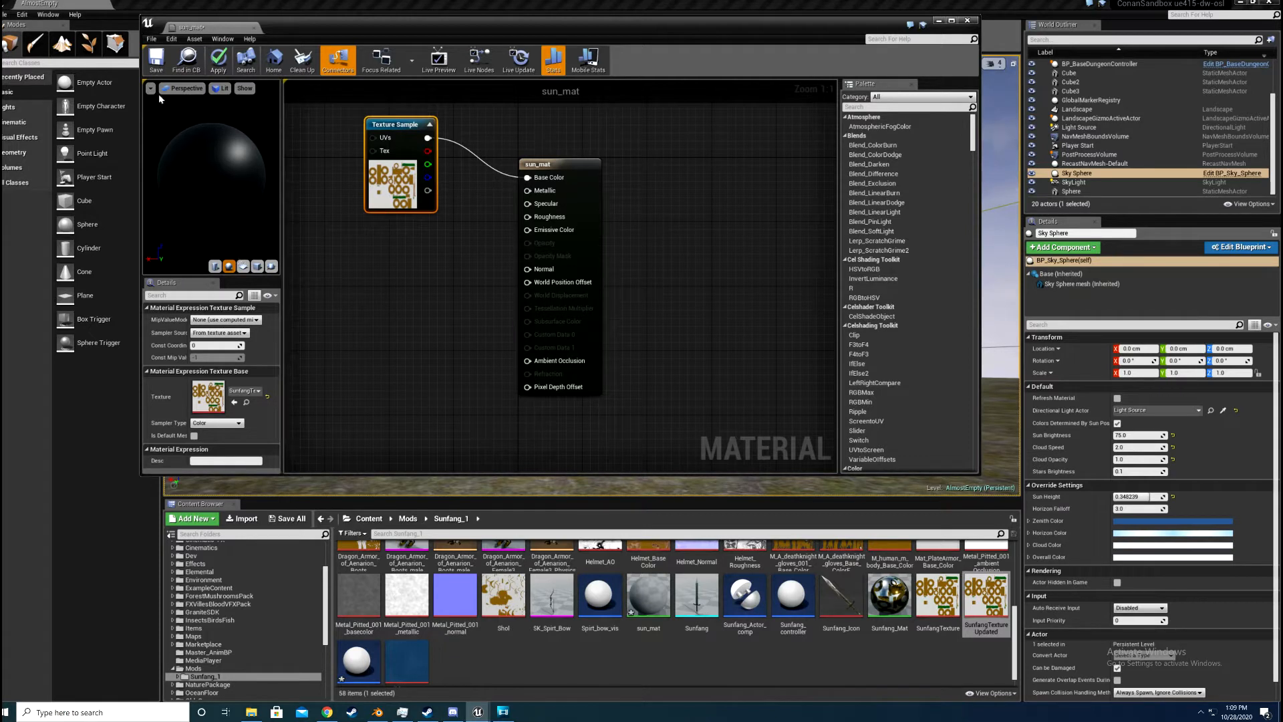
{"action": "left_click", "coordinate": [156, 69]}
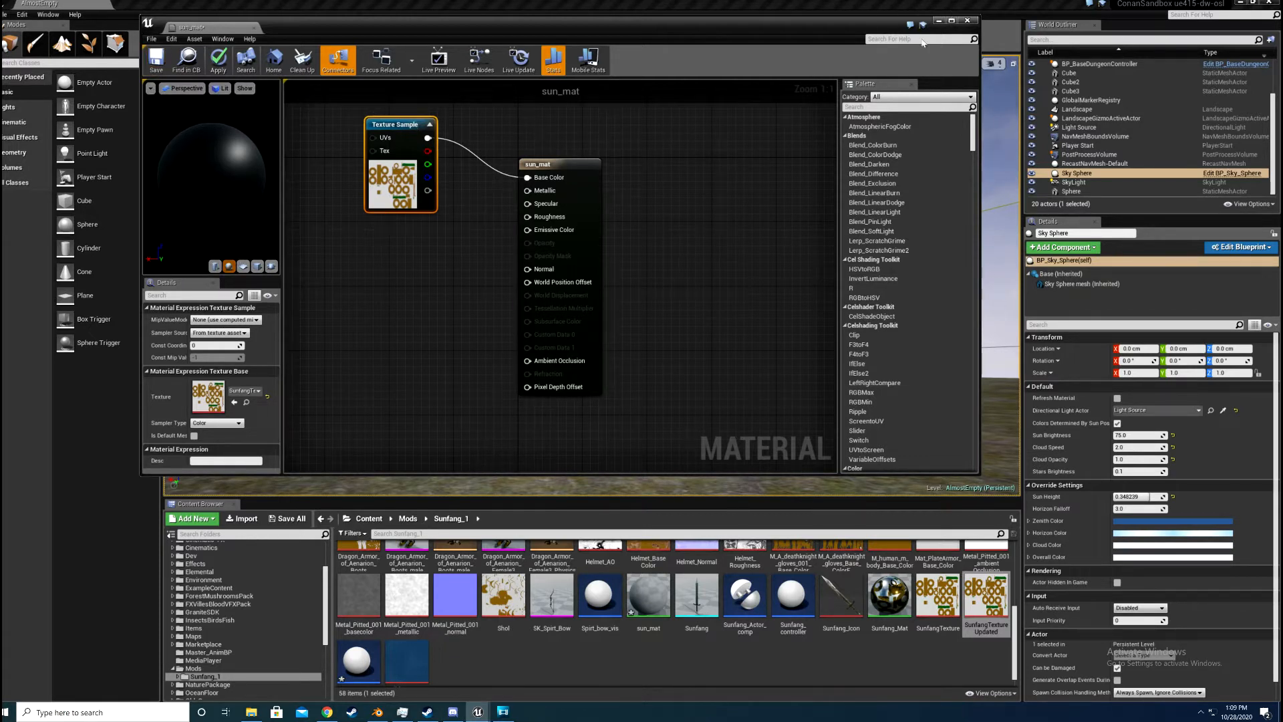
{"action": "left_click", "coordinate": [716, 407]}
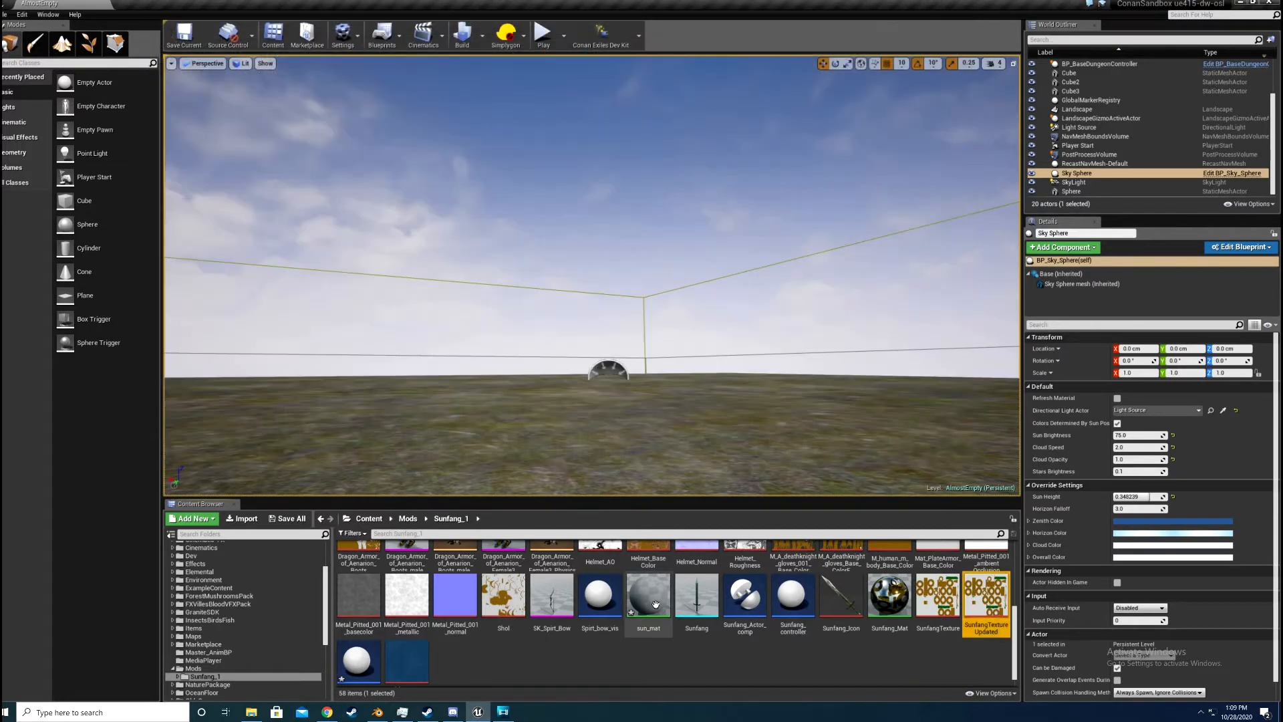
Step: Open the Sunfang static mesh, look through the materials available for its Element 0 slot, and close the mesh editor
{"action": "right_click", "coordinate": [657, 604]}
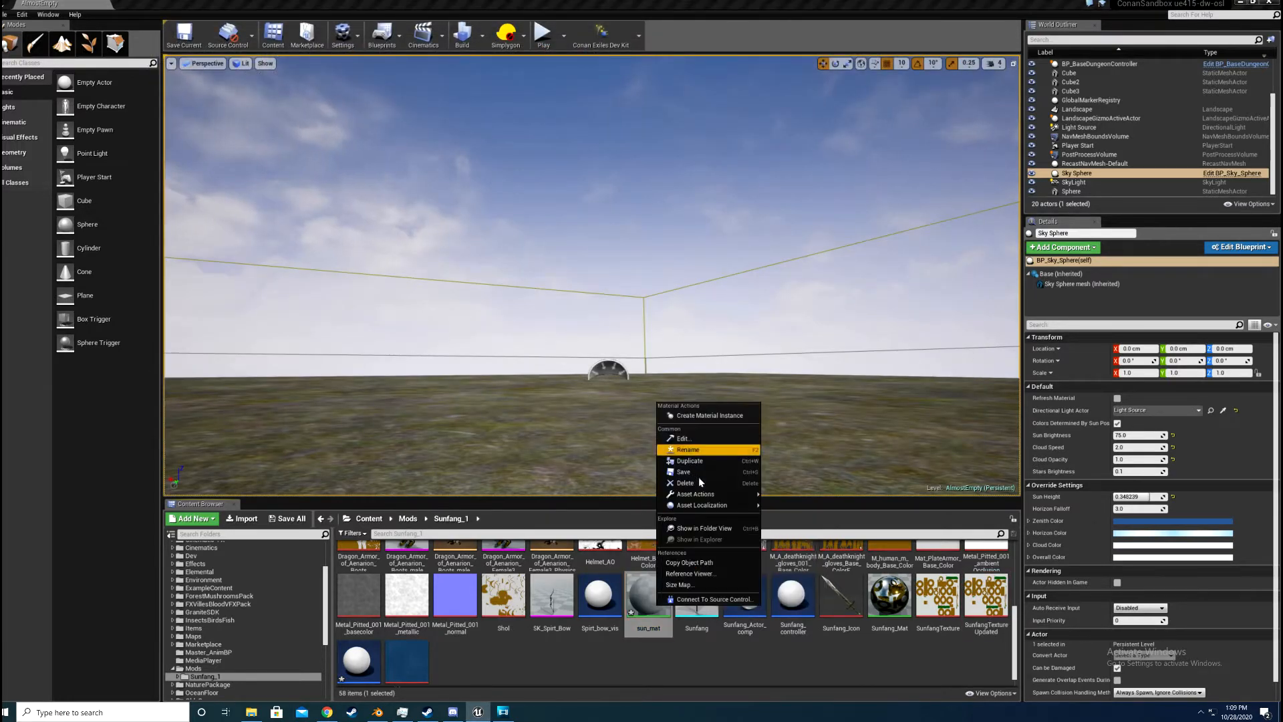
{"action": "left_click", "coordinate": [683, 483]}
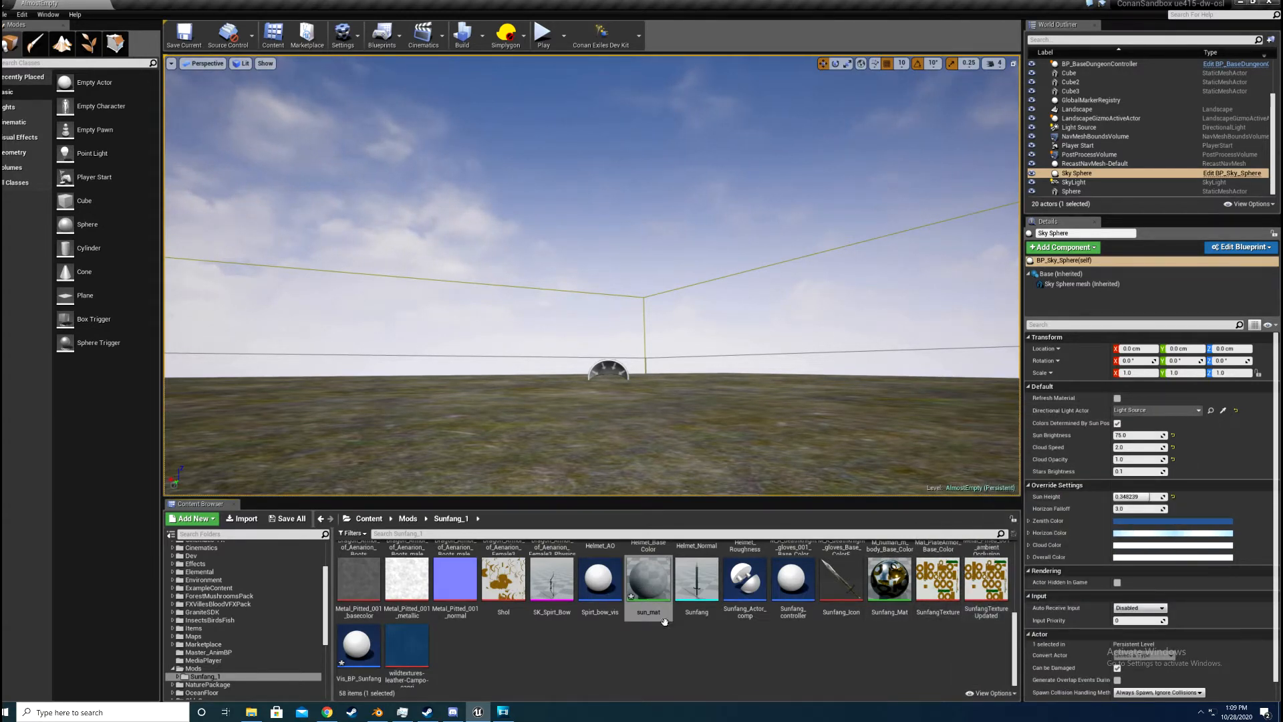
{"action": "scroll", "coordinate": [664, 622], "scroll_direction": "up", "scroll_amount": 2}
{"action": "left_click", "coordinate": [697, 618]}
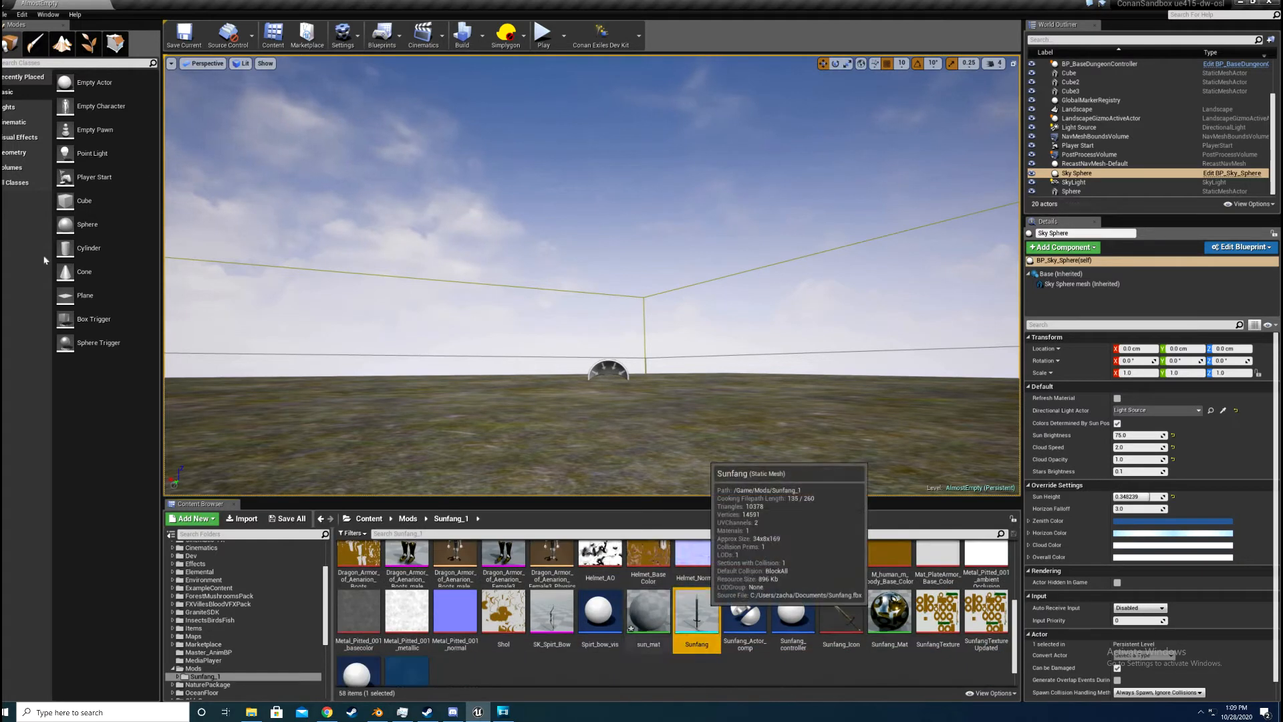
{"action": "double_click", "coordinate": [696, 618]}
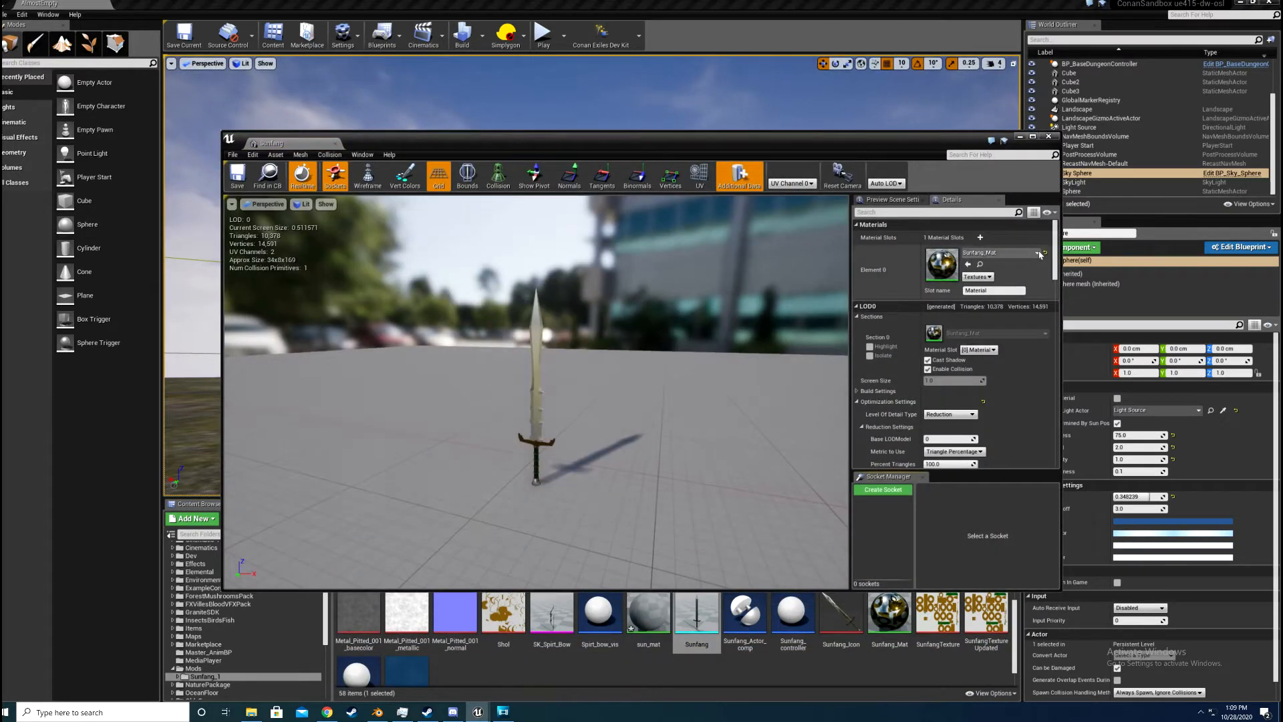
{"action": "left_click", "coordinate": [1038, 253]}
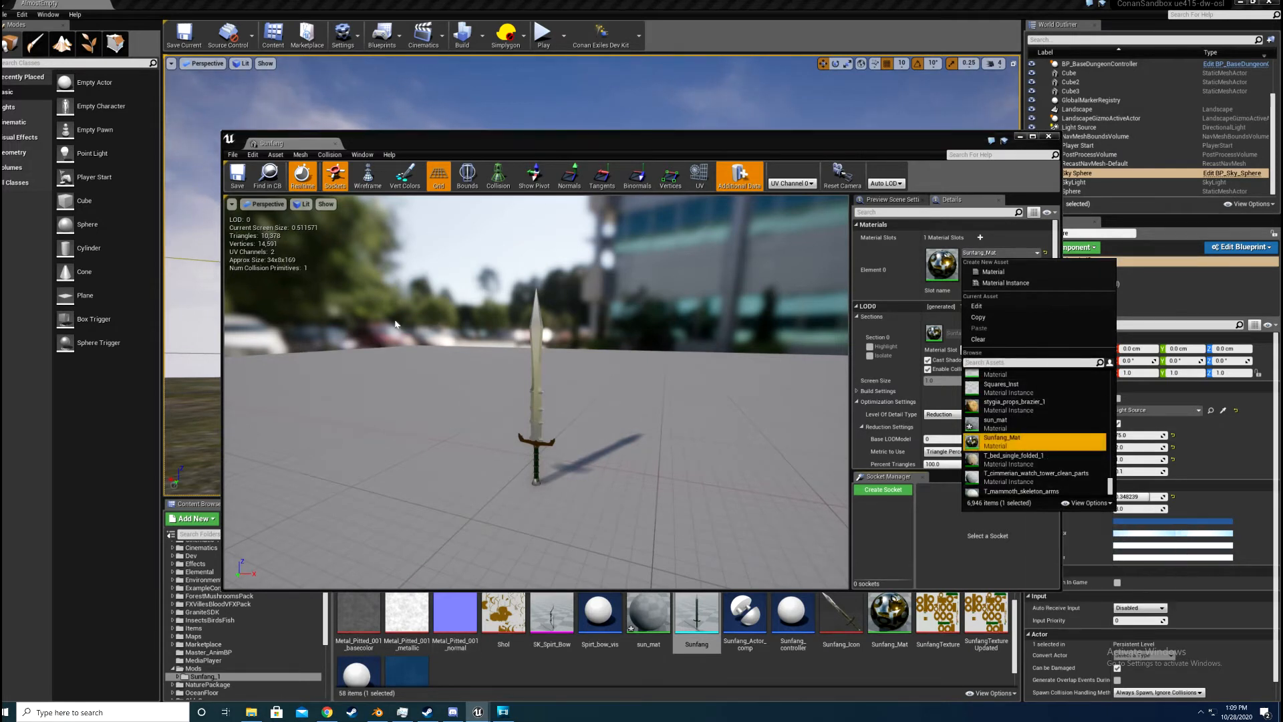
{"action": "left_click", "coordinate": [1047, 137]}
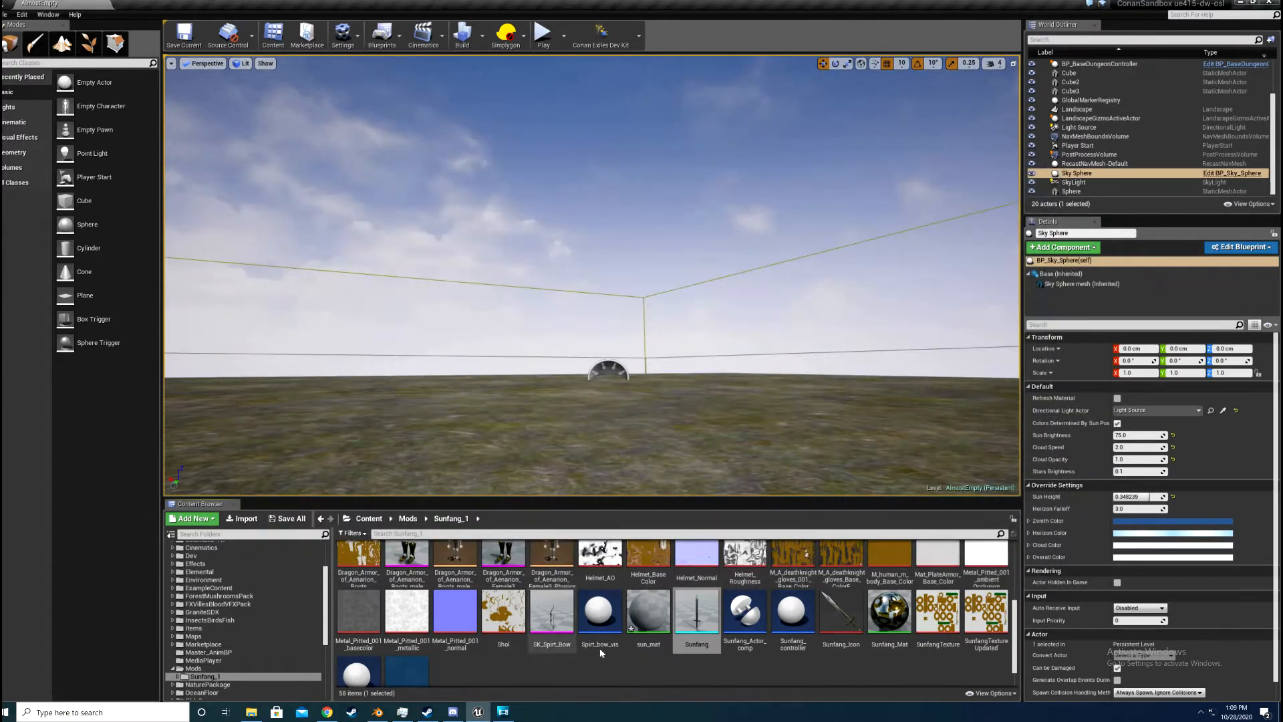
Step: Open the Sunfang_Item_Table data table from the Data_Table subfolder of Sunfang_1
{"action": "scroll", "coordinate": [601, 653], "scroll_direction": "down", "scroll_amount": 1}
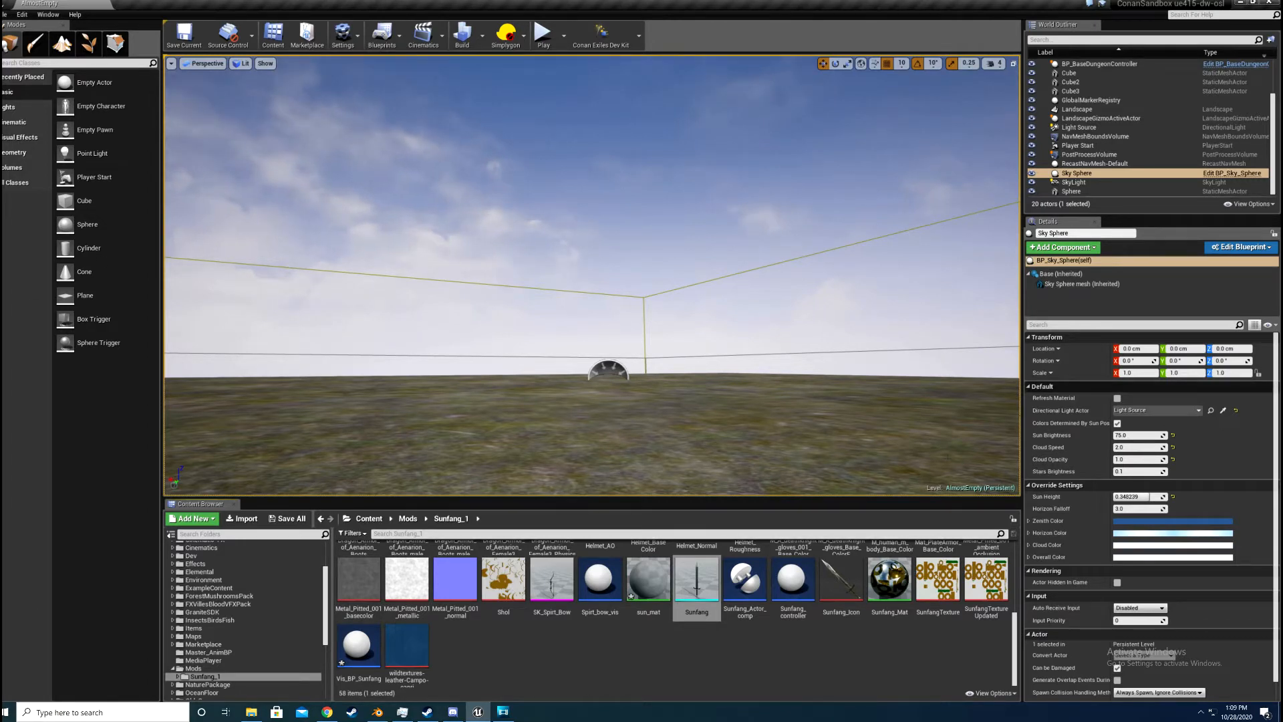
{"action": "scroll", "coordinate": [776, 629], "scroll_direction": "up", "scroll_amount": 5}
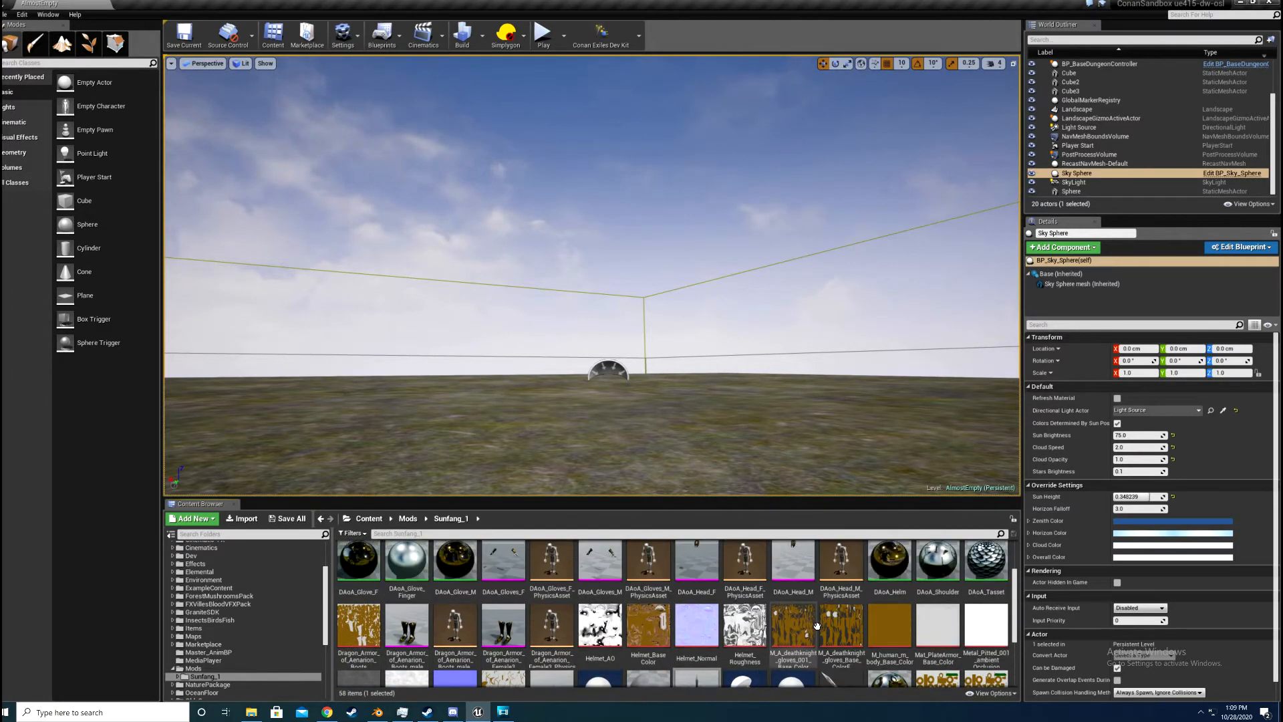
{"action": "scroll", "coordinate": [447, 570], "scroll_direction": "down", "scroll_amount": 3}
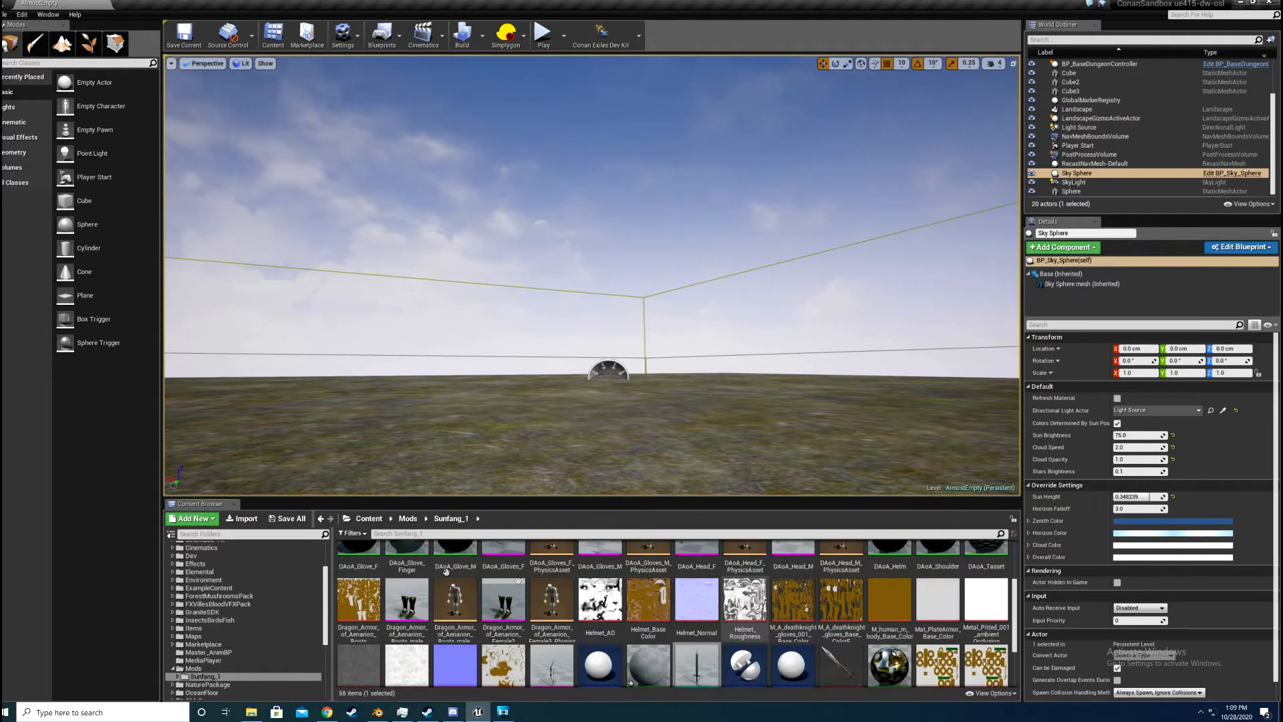
{"action": "scroll", "coordinate": [340, 579], "scroll_direction": "up", "scroll_amount": 3}
{"action": "double_click", "coordinate": [359, 558]}
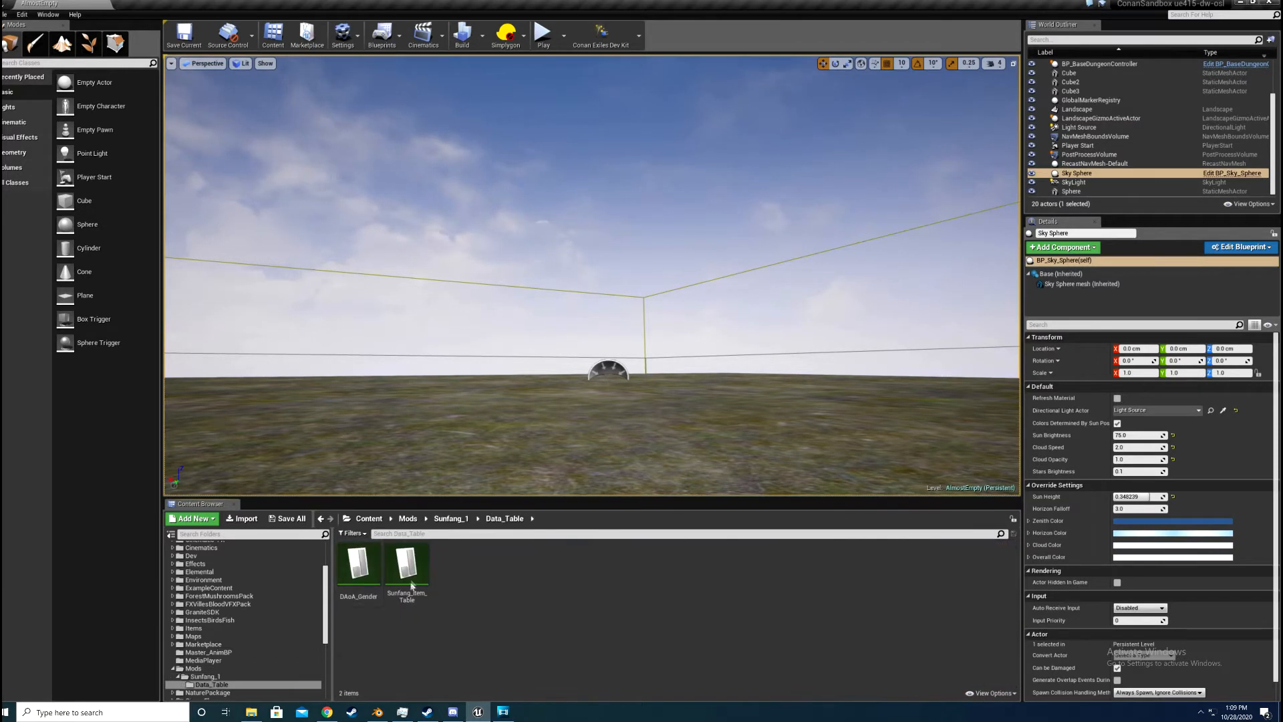
{"action": "double_click", "coordinate": [406, 563]}
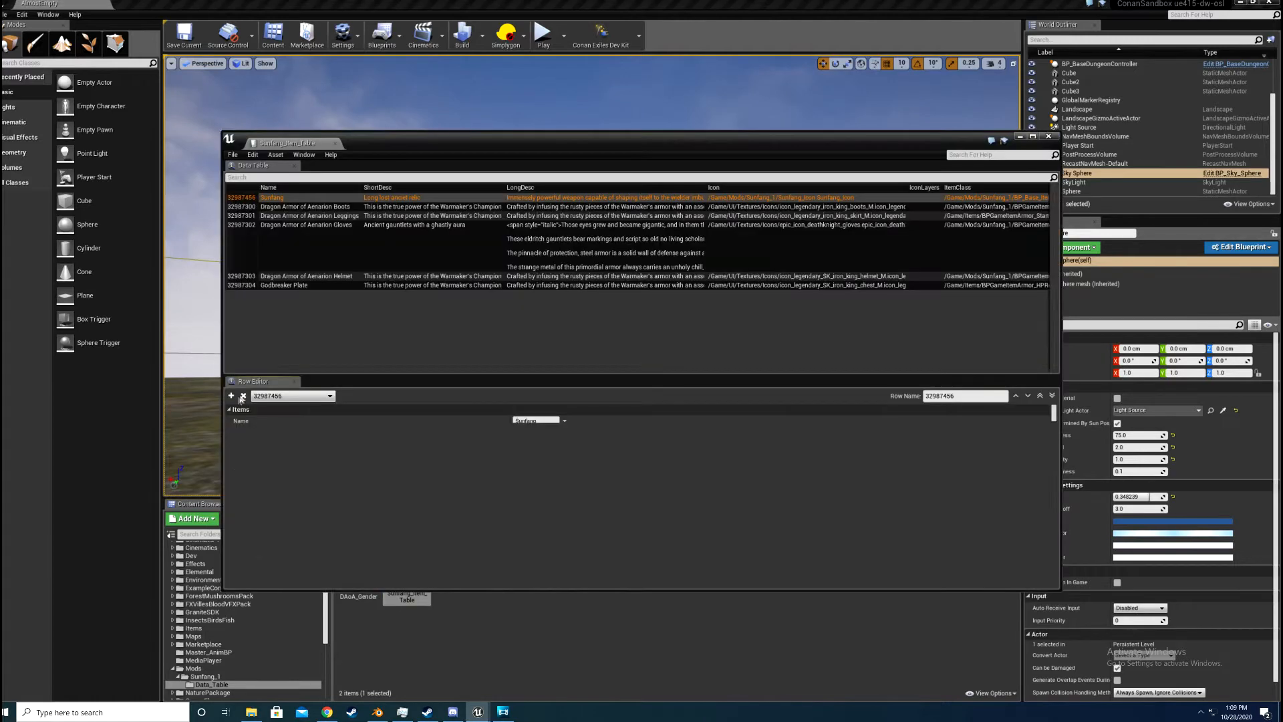
Step: Add a blank trial row to the item table and remove it again
{"action": "left_click", "coordinate": [232, 396]}
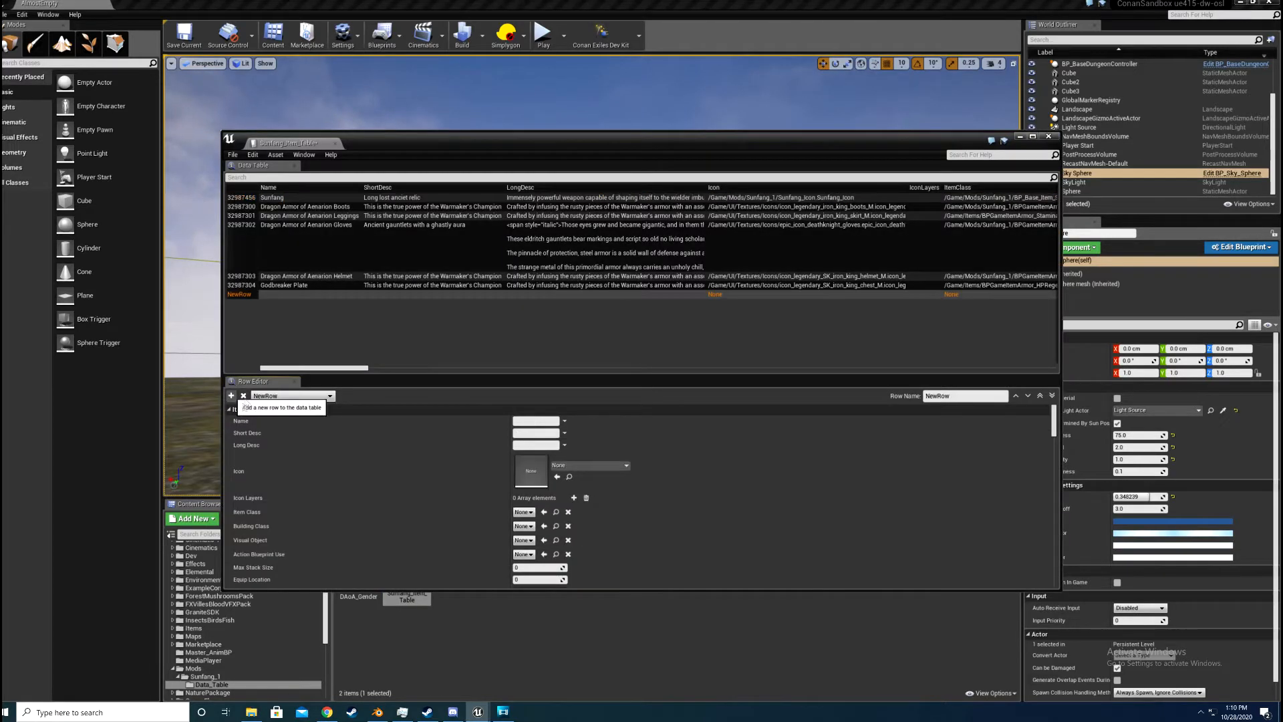
{"action": "left_click", "coordinate": [243, 396]}
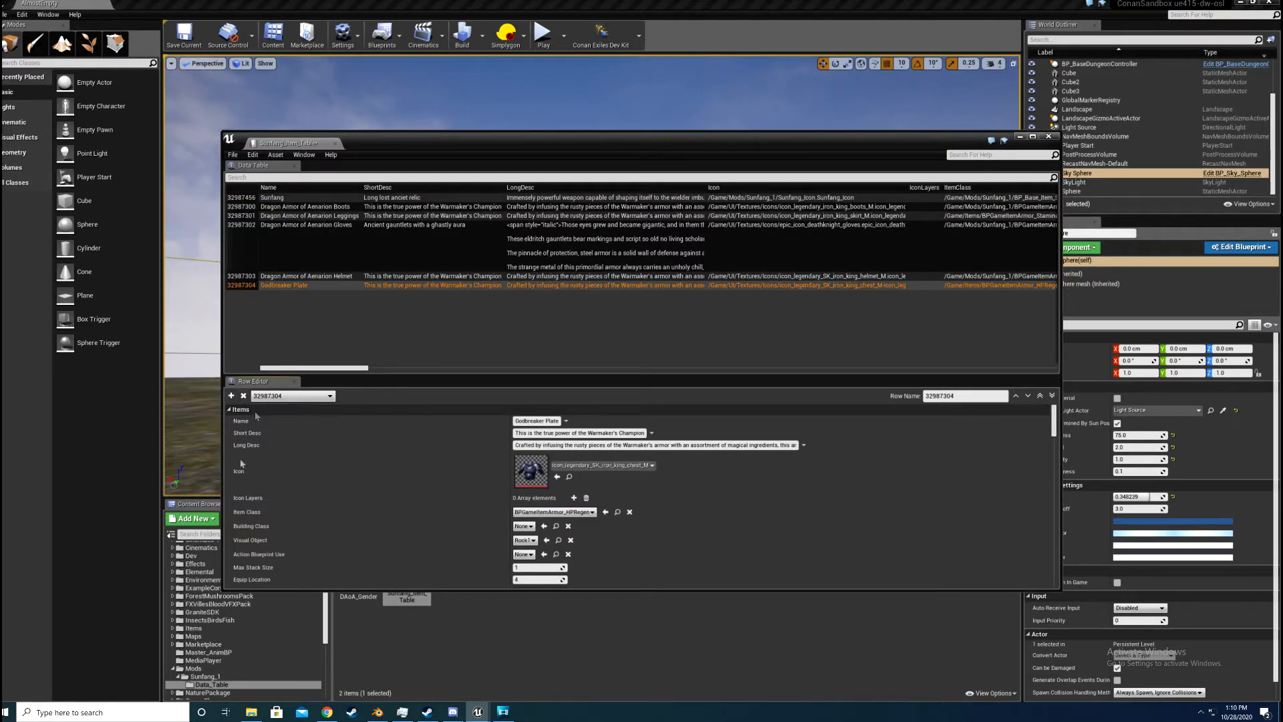
Step: Examine the Sunfang row's general item settings, from name, descriptions and icon through the visual meshes and the Item Flags options
{"action": "left_click", "coordinate": [284, 198]}
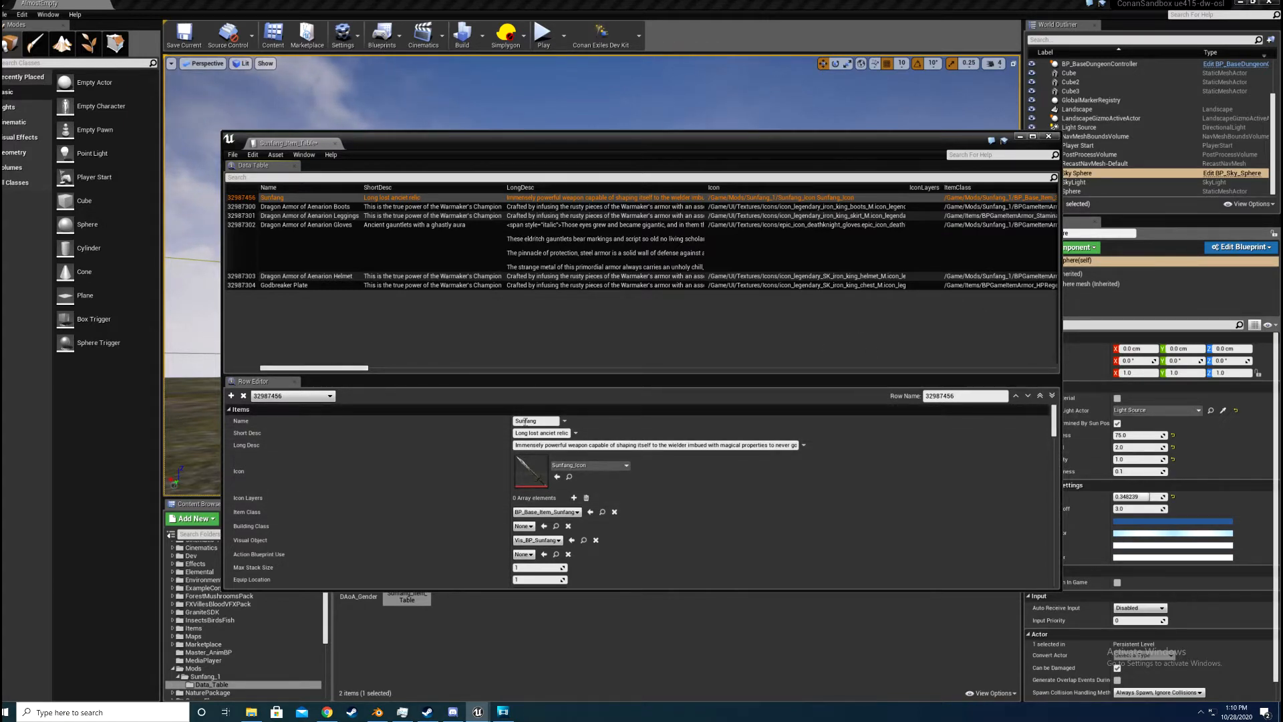
{"action": "scroll", "coordinate": [503, 423], "scroll_direction": "down", "scroll_amount": 1}
{"action": "scroll", "coordinate": [502, 424], "scroll_direction": "up", "scroll_amount": 1}
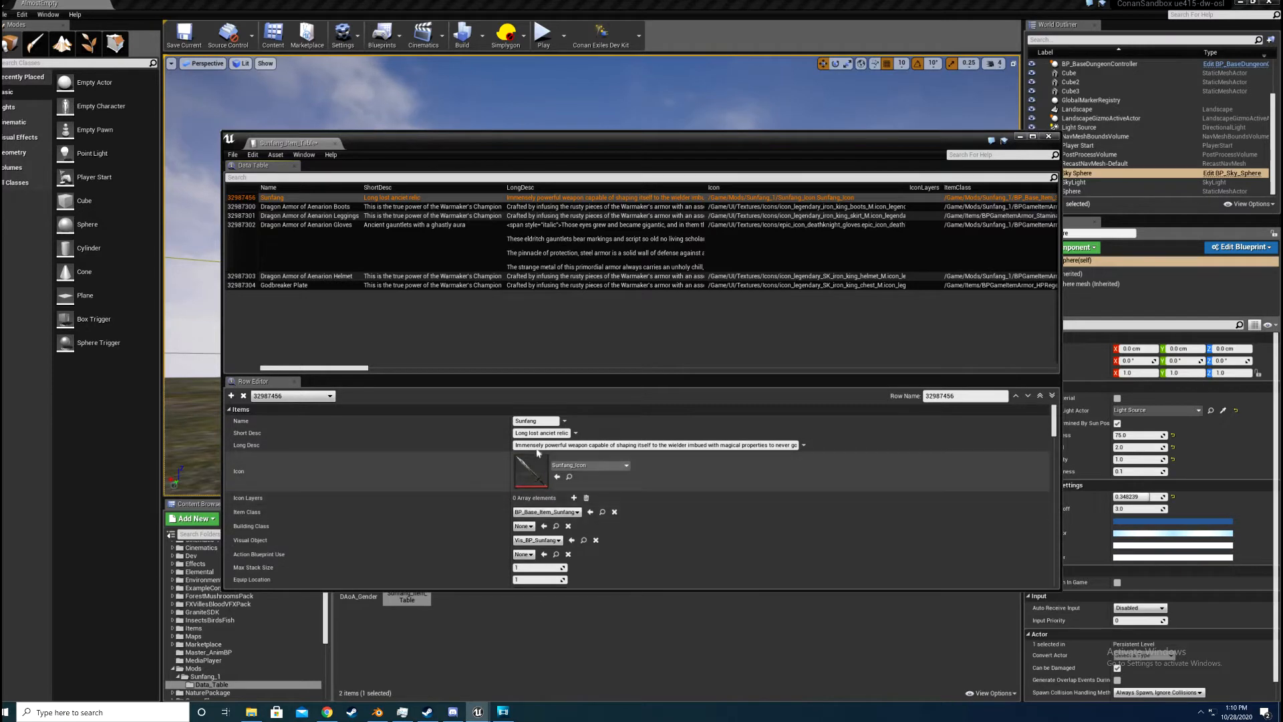
{"action": "scroll", "coordinate": [538, 451], "scroll_direction": "down", "scroll_amount": 2}
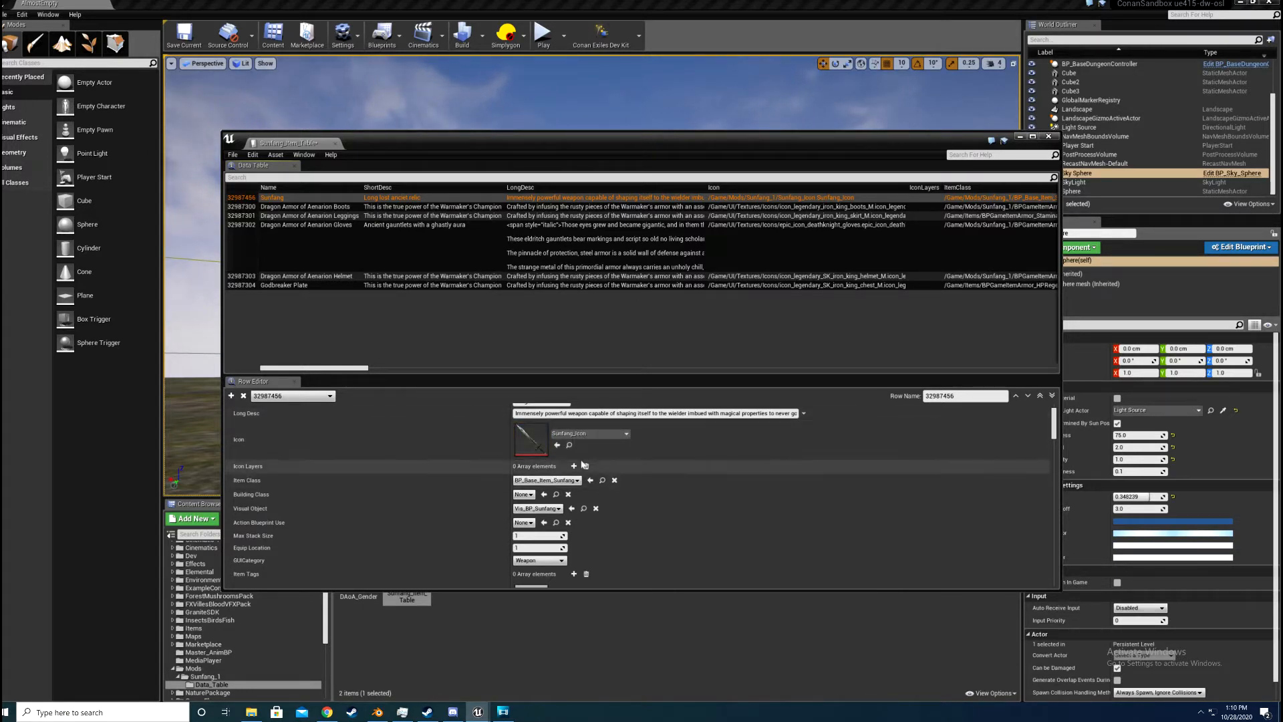
{"action": "scroll", "coordinate": [548, 437], "scroll_direction": "down", "scroll_amount": 1}
{"action": "scroll", "coordinate": [721, 431], "scroll_direction": "down", "scroll_amount": 1}
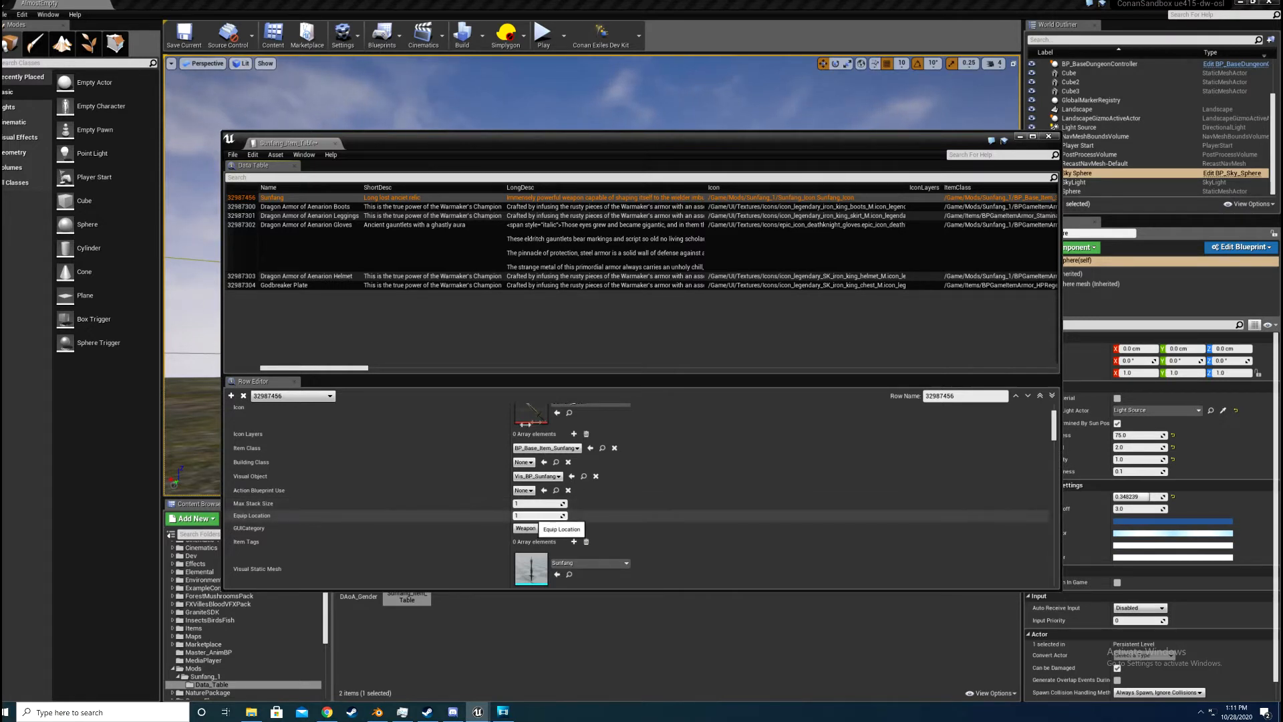
{"action": "scroll", "coordinate": [607, 465], "scroll_direction": "down", "scroll_amount": 3}
{"action": "scroll", "coordinate": [538, 425], "scroll_direction": "down", "scroll_amount": 2}
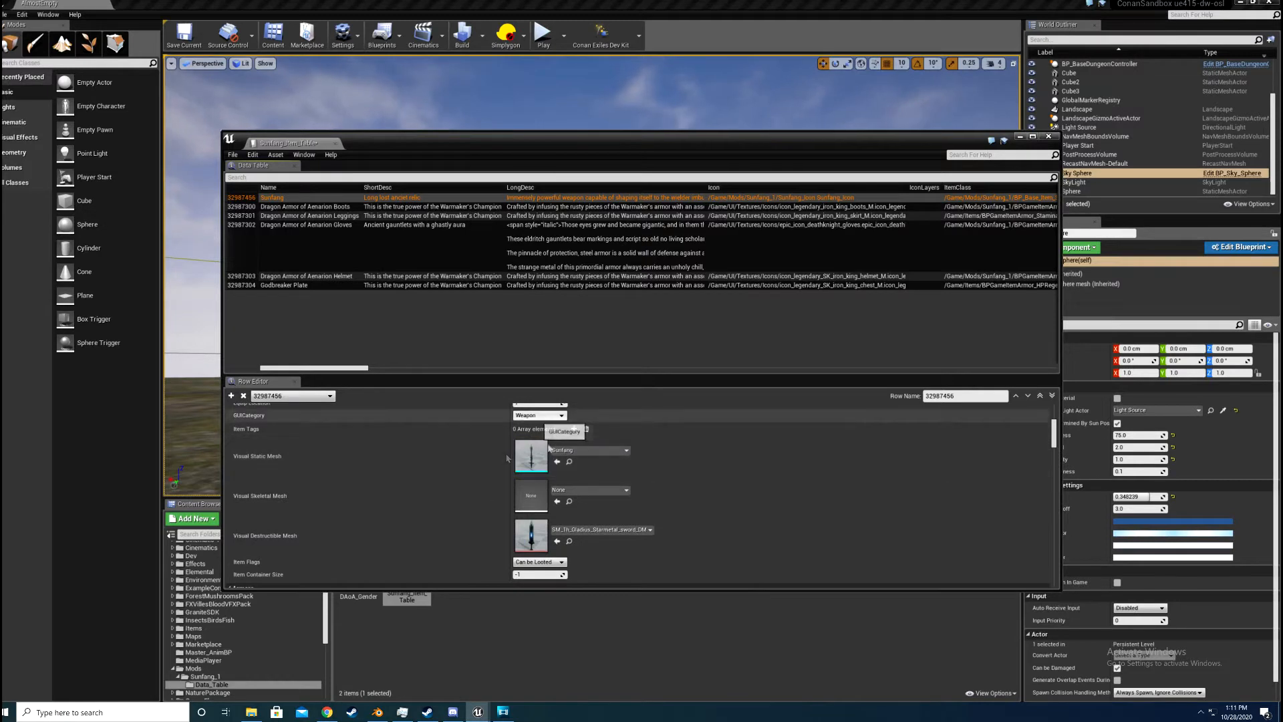
{"action": "scroll", "coordinate": [548, 451], "scroll_direction": "down", "scroll_amount": 2}
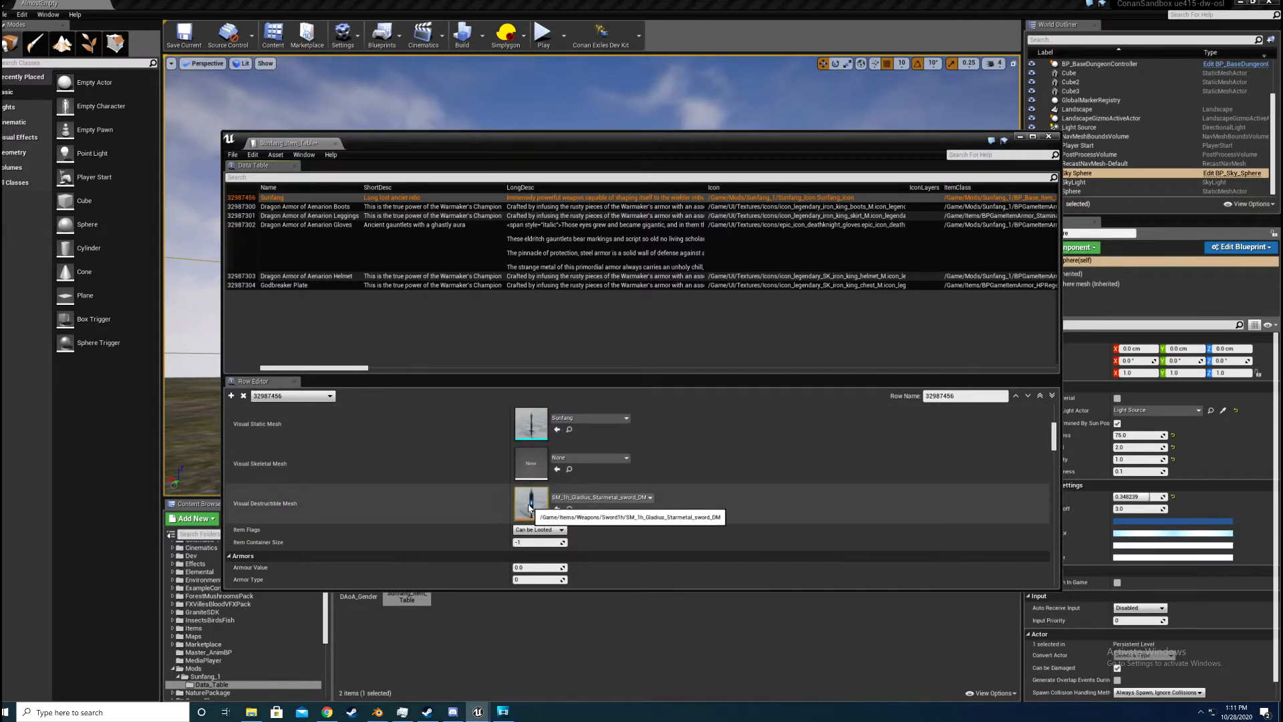
{"action": "scroll", "coordinate": [532, 505], "scroll_direction": "down", "scroll_amount": 4}
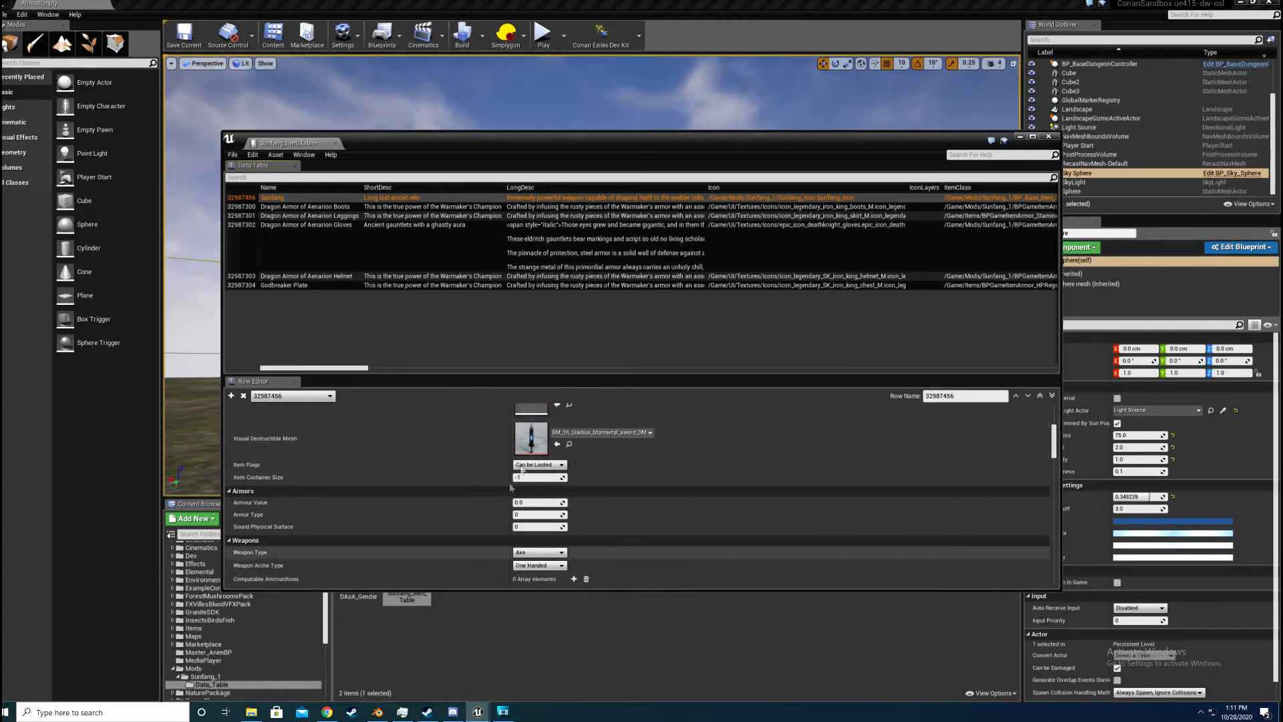
{"action": "left_click", "coordinate": [542, 466]}
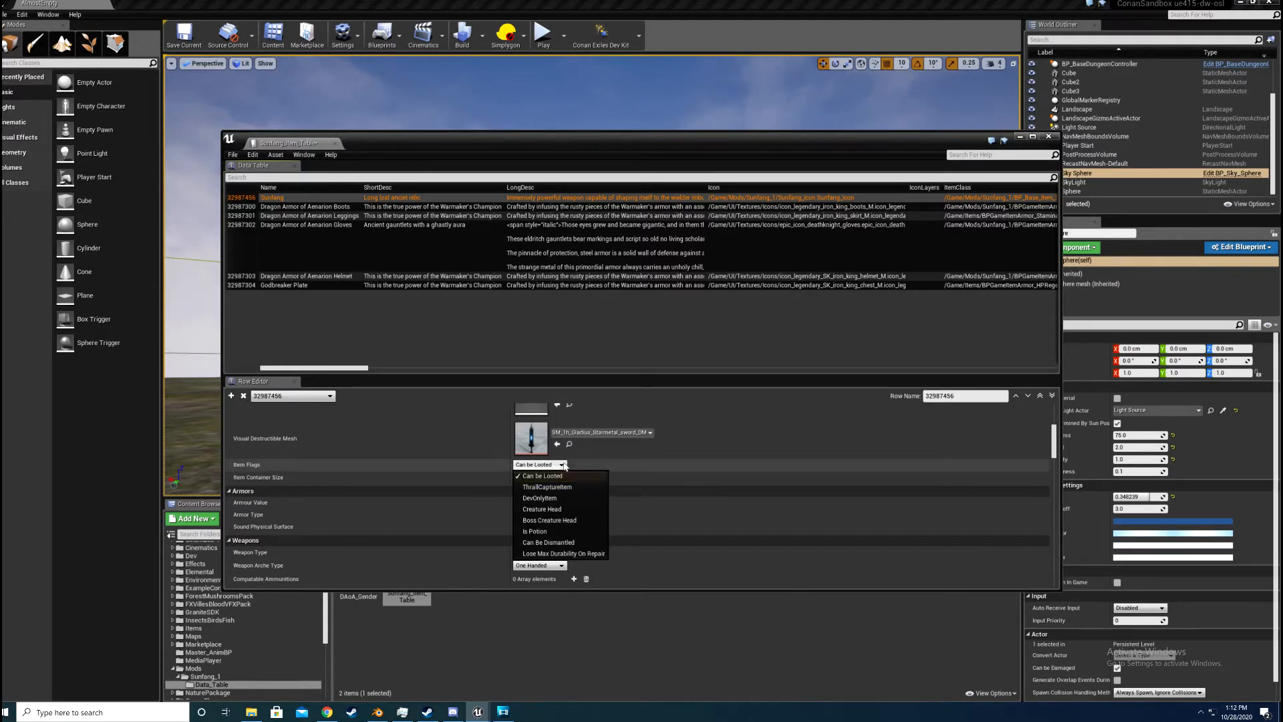
{"action": "left_click", "coordinate": [393, 482]}
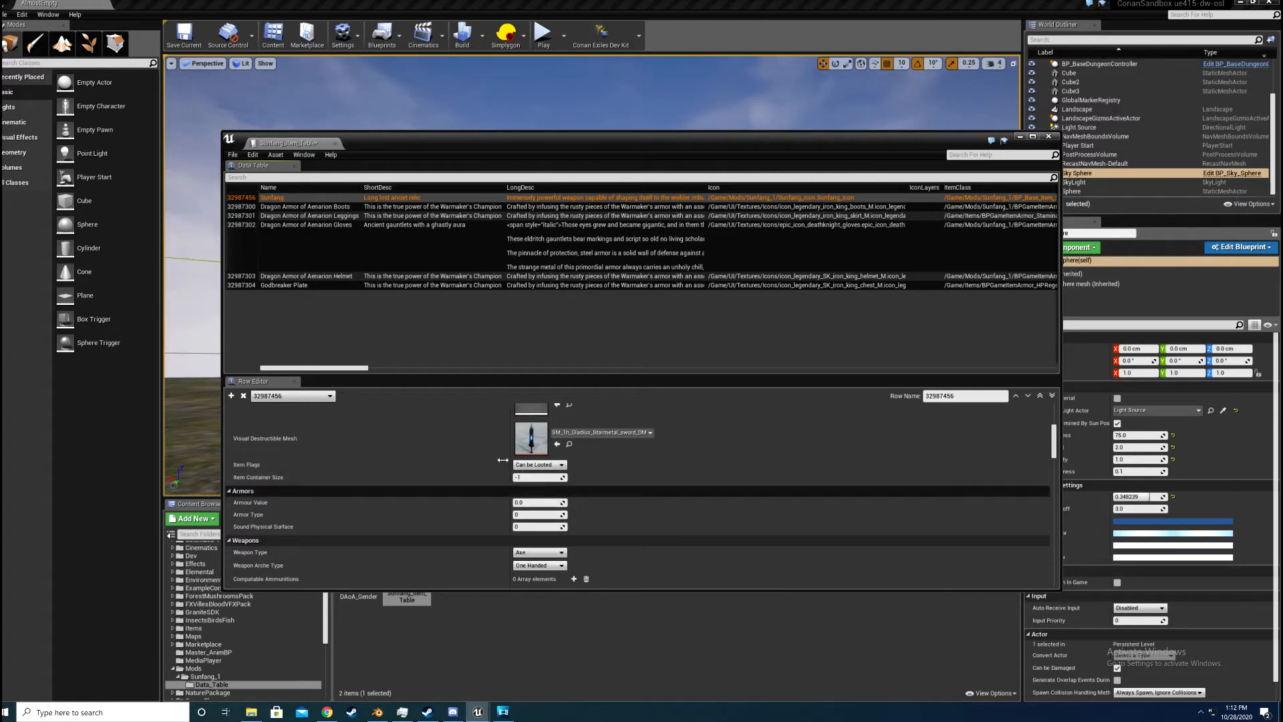
Step: Examine the Armors, Weapons and Stamina Costs settings of the Sunfang row
{"action": "scroll", "coordinate": [540, 494], "scroll_direction": "down", "scroll_amount": 3}
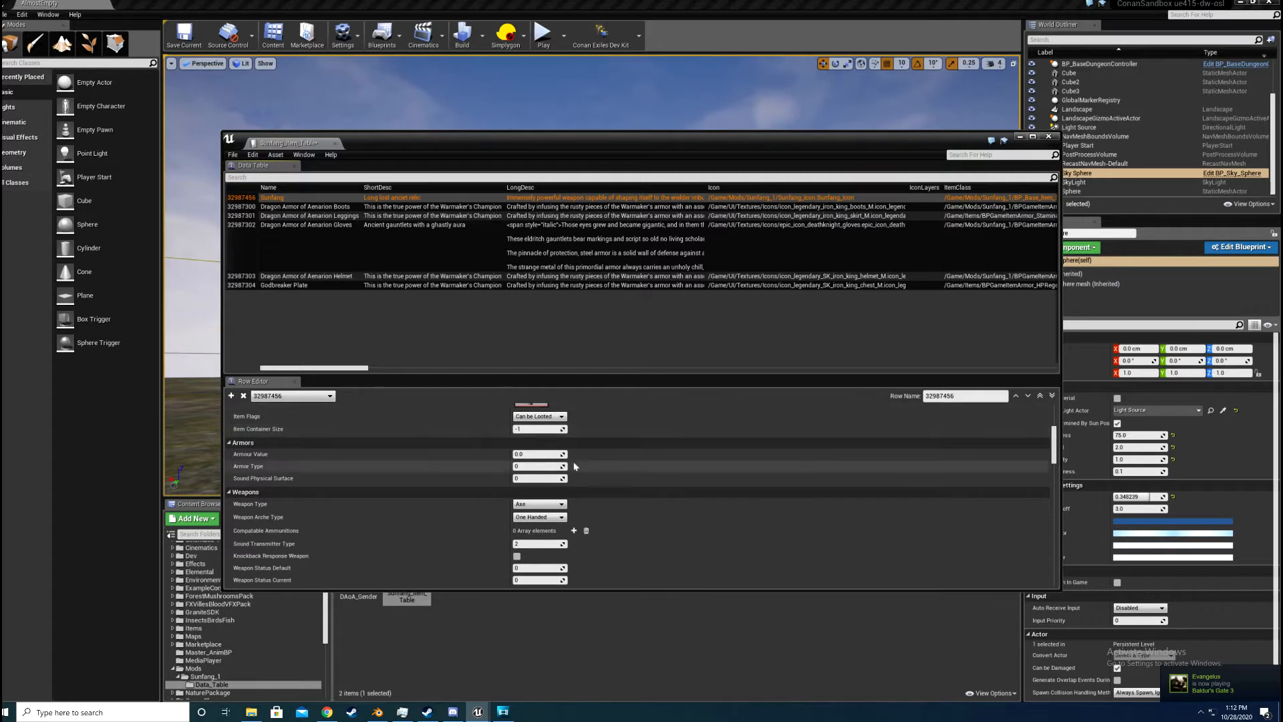
{"action": "scroll", "coordinate": [543, 435], "scroll_direction": "down", "scroll_amount": 2}
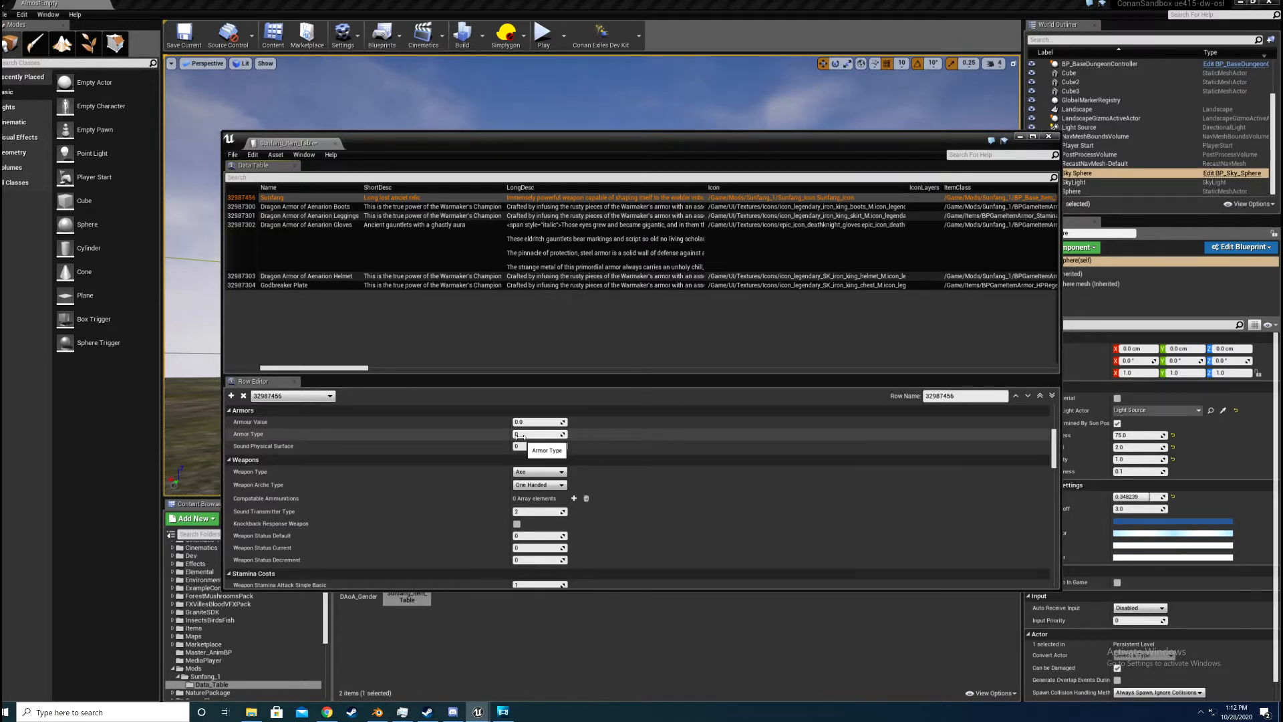
{"action": "scroll", "coordinate": [411, 462], "scroll_direction": "down", "scroll_amount": 3}
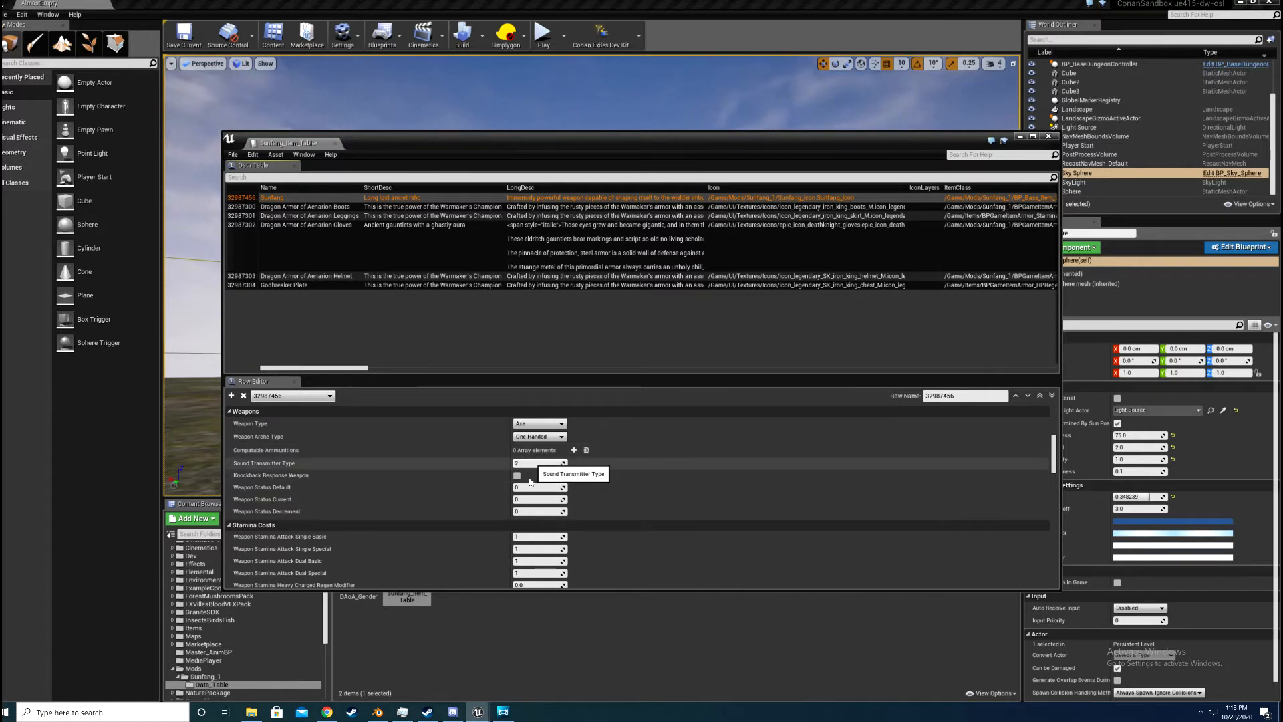
{"action": "scroll", "coordinate": [529, 480], "scroll_direction": "down", "scroll_amount": 1}
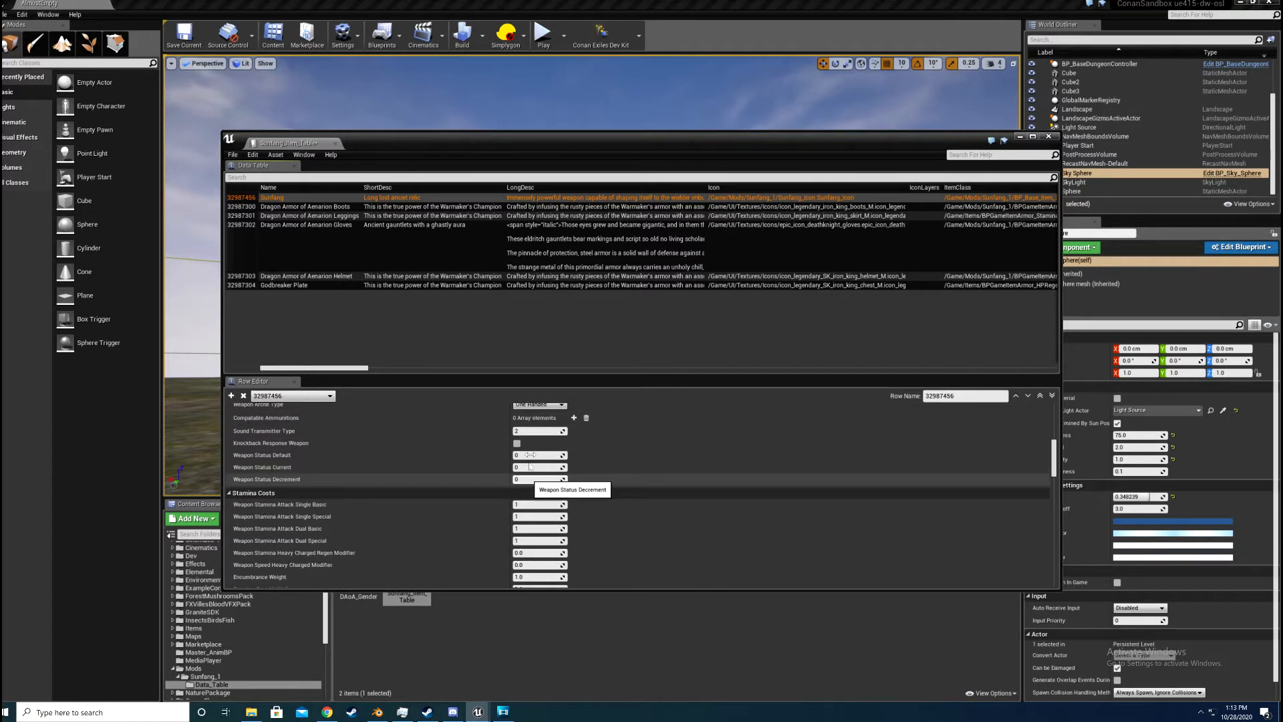
{"action": "scroll", "coordinate": [542, 462], "scroll_direction": "down", "scroll_amount": 1}
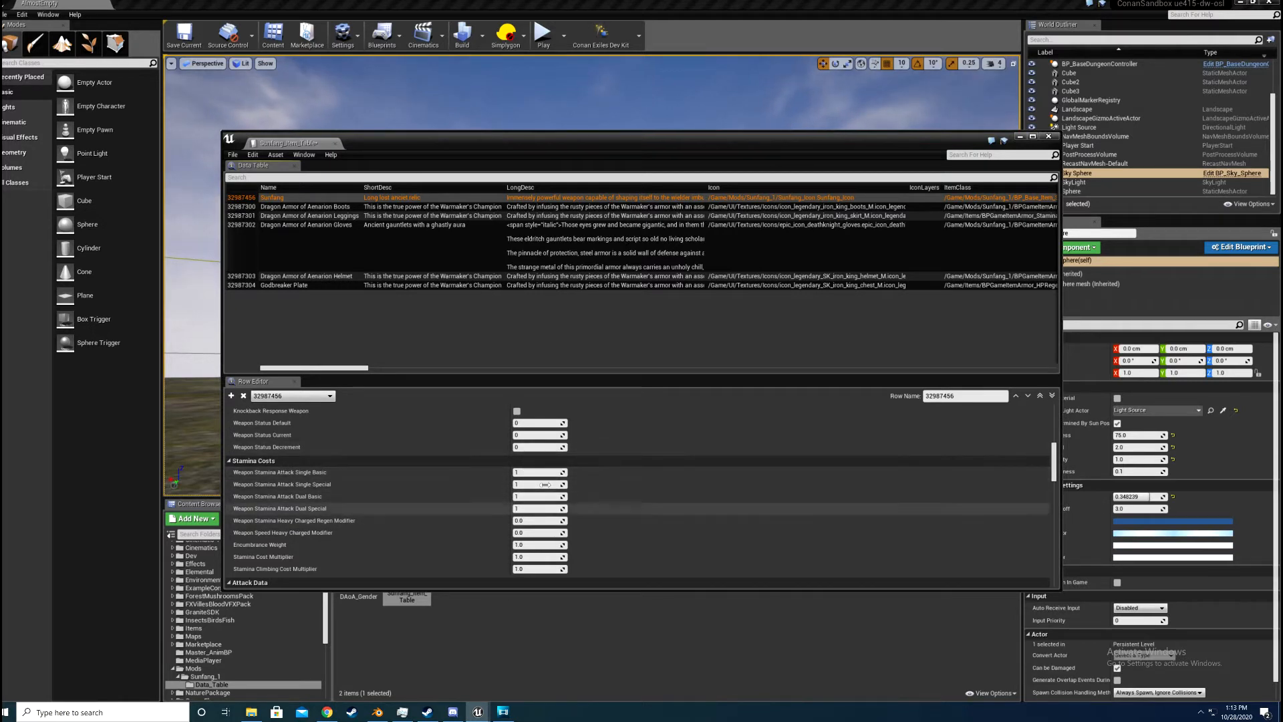
{"action": "scroll", "coordinate": [505, 498], "scroll_direction": "down", "scroll_amount": 2}
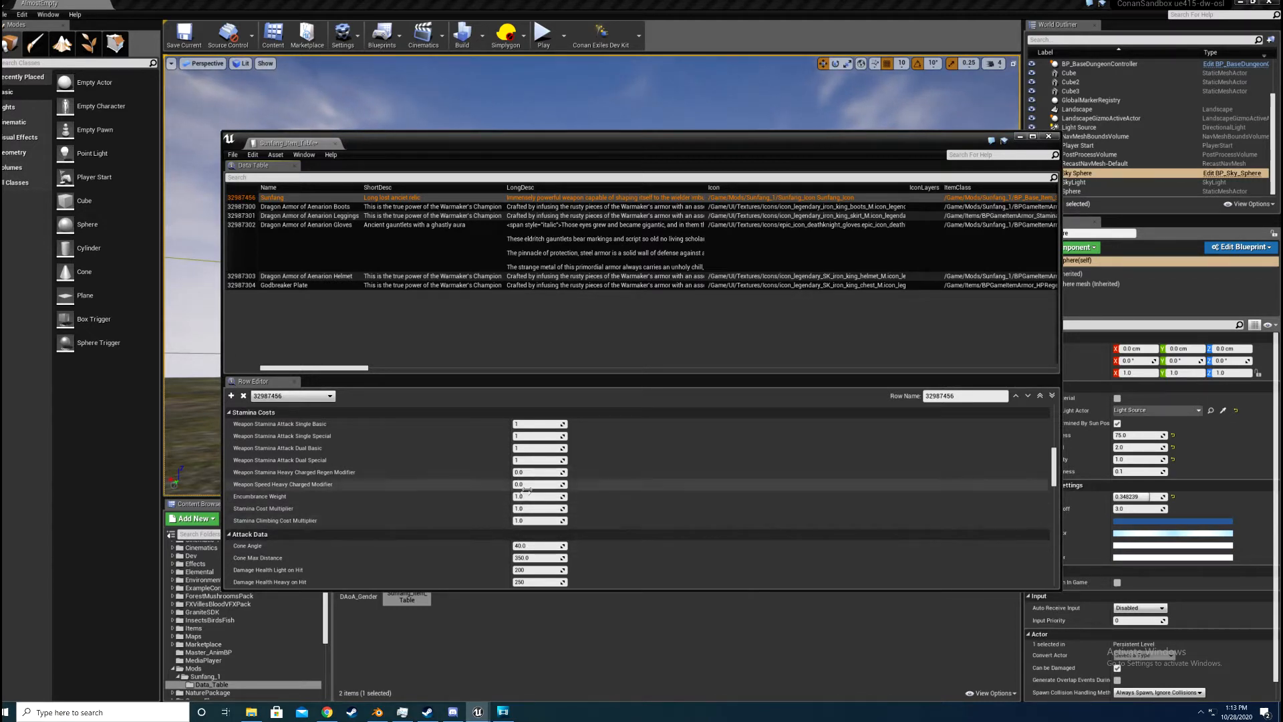
{"action": "scroll", "coordinate": [527, 491], "scroll_direction": "down", "scroll_amount": 2}
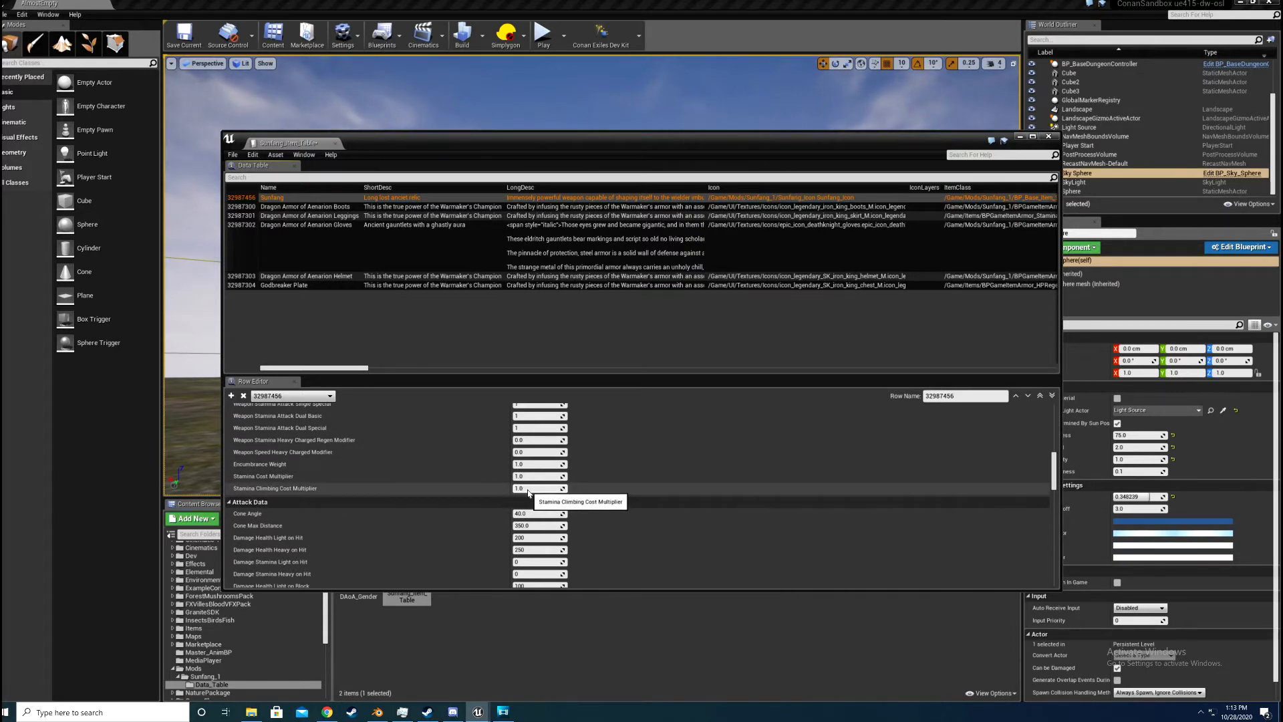
Step: Examine the Attack Data settings of the Sunfang row, from Cone Angle through damage, reach, Item Tier and Damage Tier
{"action": "scroll", "coordinate": [528, 492], "scroll_direction": "down", "scroll_amount": 6}
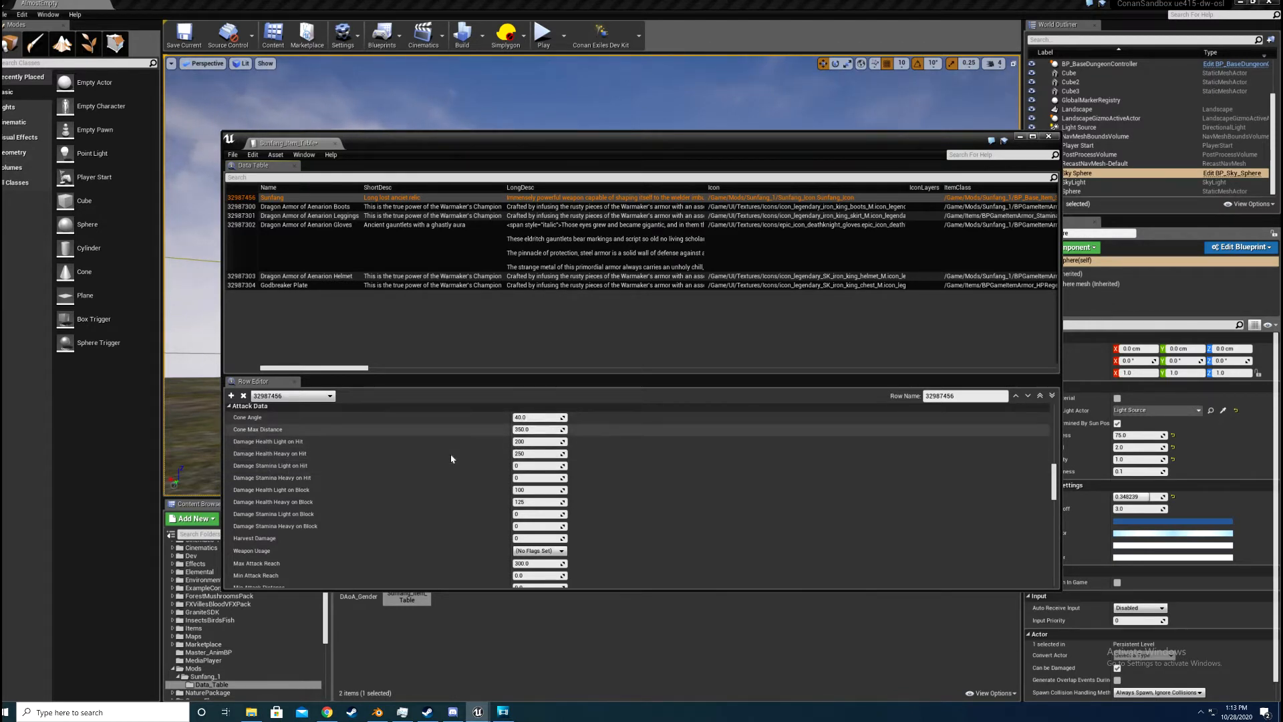
{"action": "scroll", "coordinate": [446, 448], "scroll_direction": "down", "scroll_amount": 2}
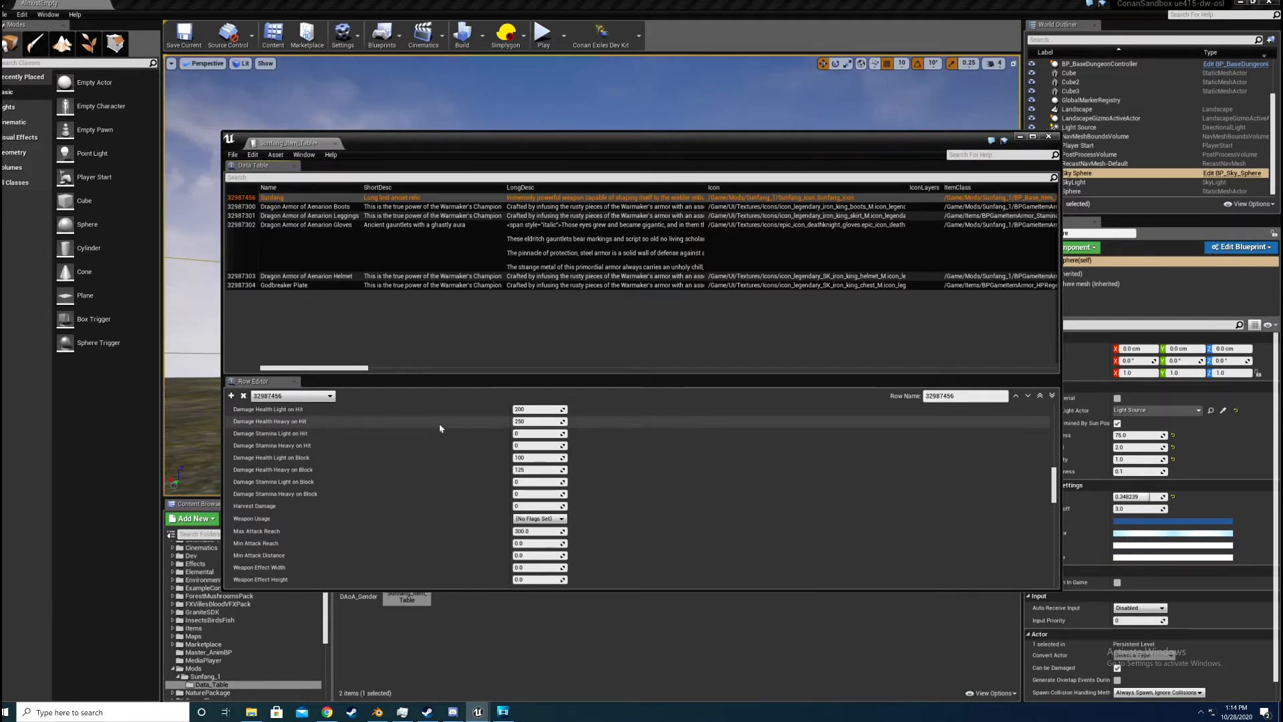
{"action": "scroll", "coordinate": [440, 428], "scroll_direction": "down", "scroll_amount": 1}
{"action": "scroll", "coordinate": [440, 428], "scroll_direction": "up", "scroll_amount": 1}
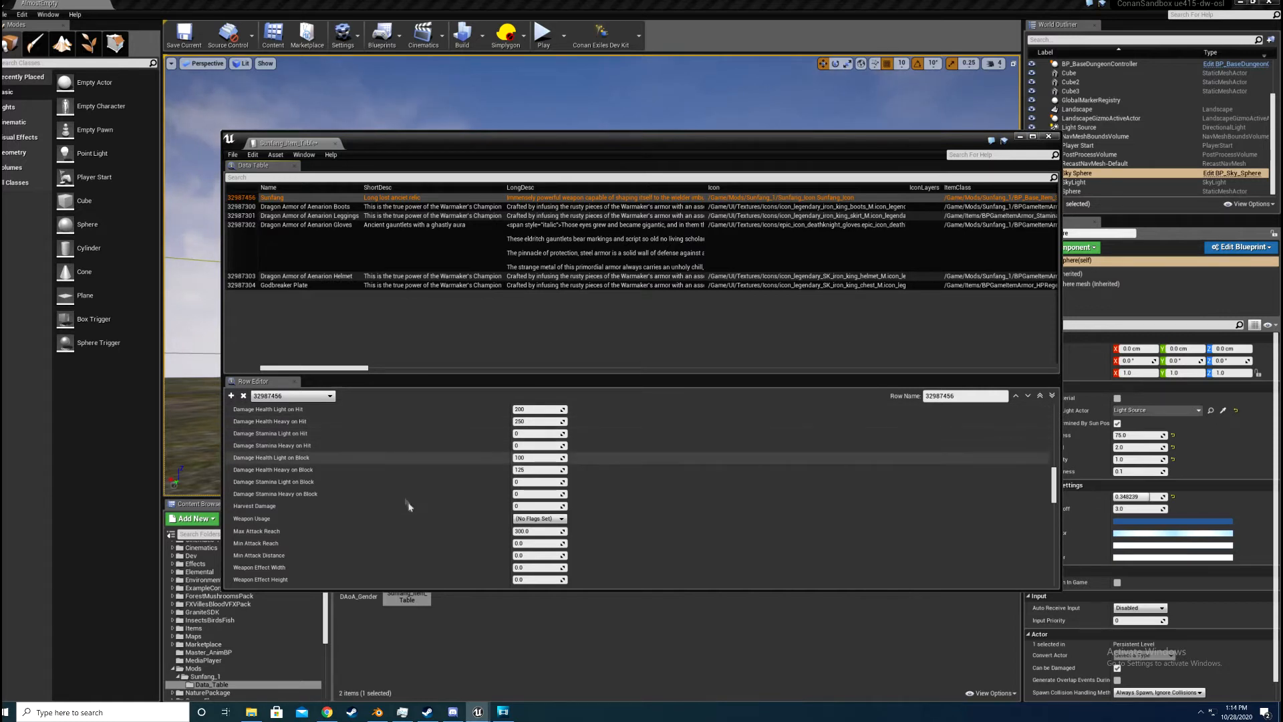
{"action": "scroll", "coordinate": [354, 468], "scroll_direction": "down", "scroll_amount": 2}
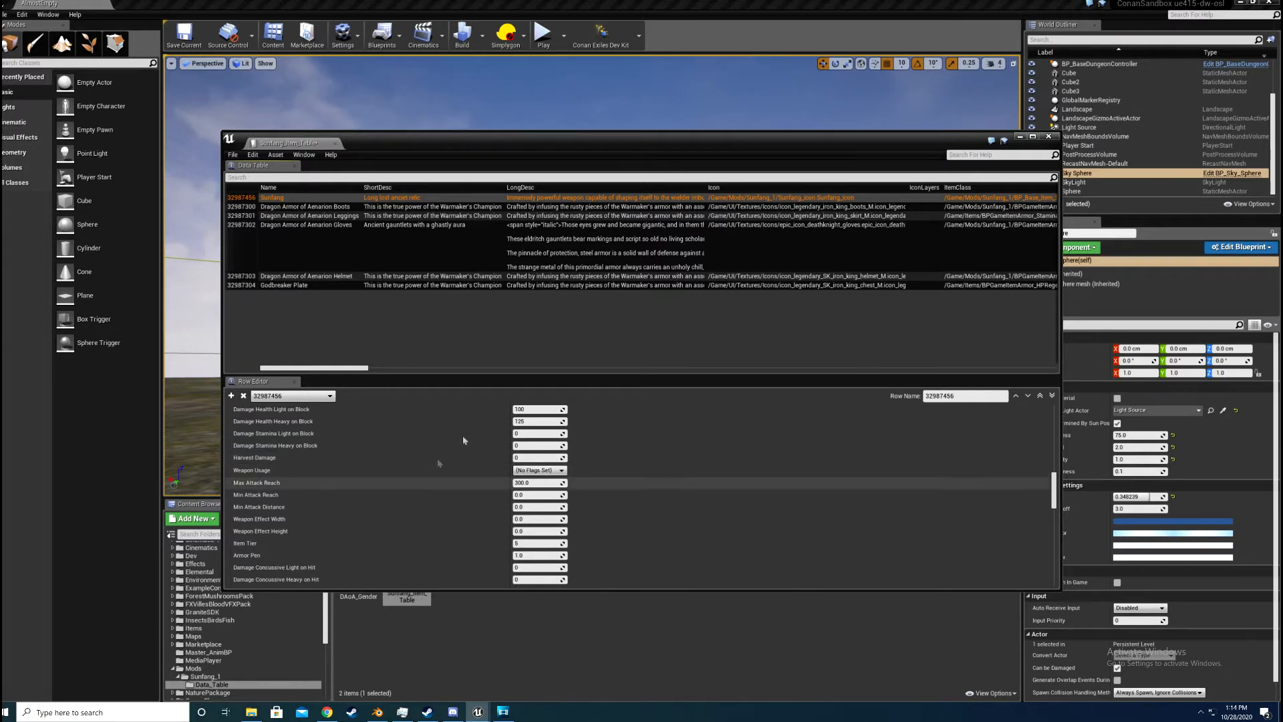
{"action": "scroll", "coordinate": [436, 456], "scroll_direction": "down", "scroll_amount": 2}
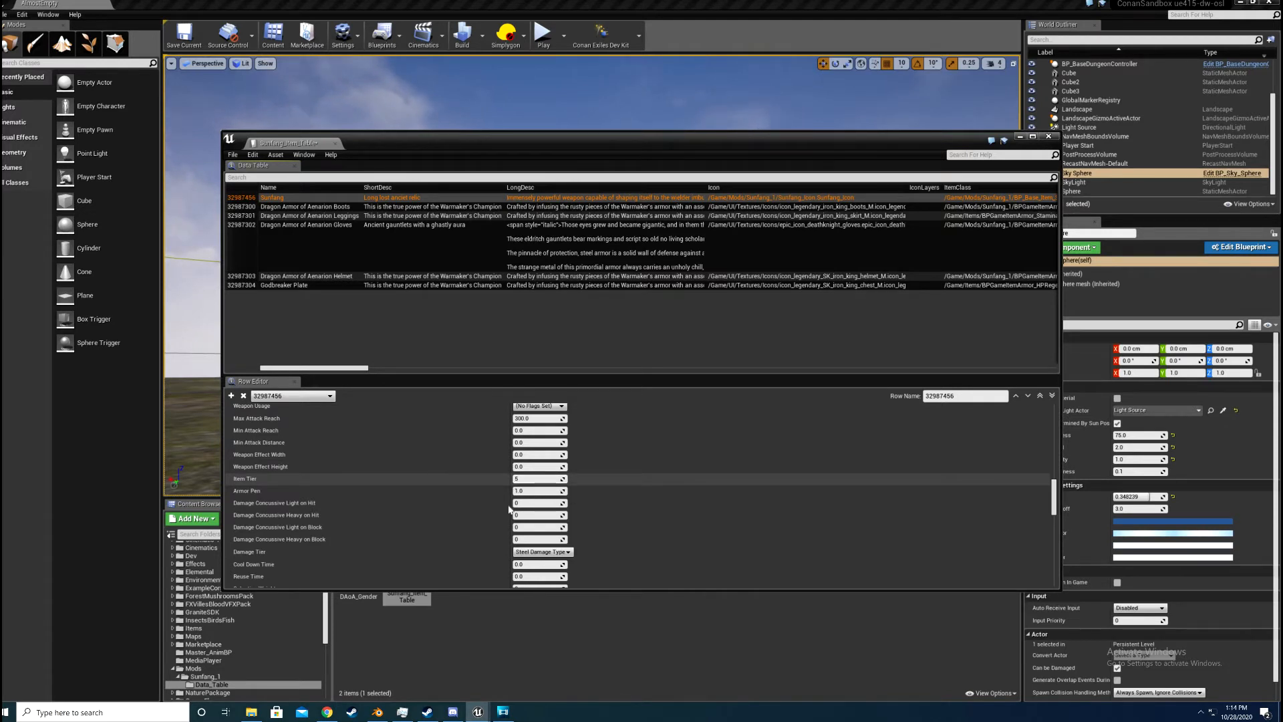
{"action": "scroll", "coordinate": [512, 494], "scroll_direction": "down", "scroll_amount": 1}
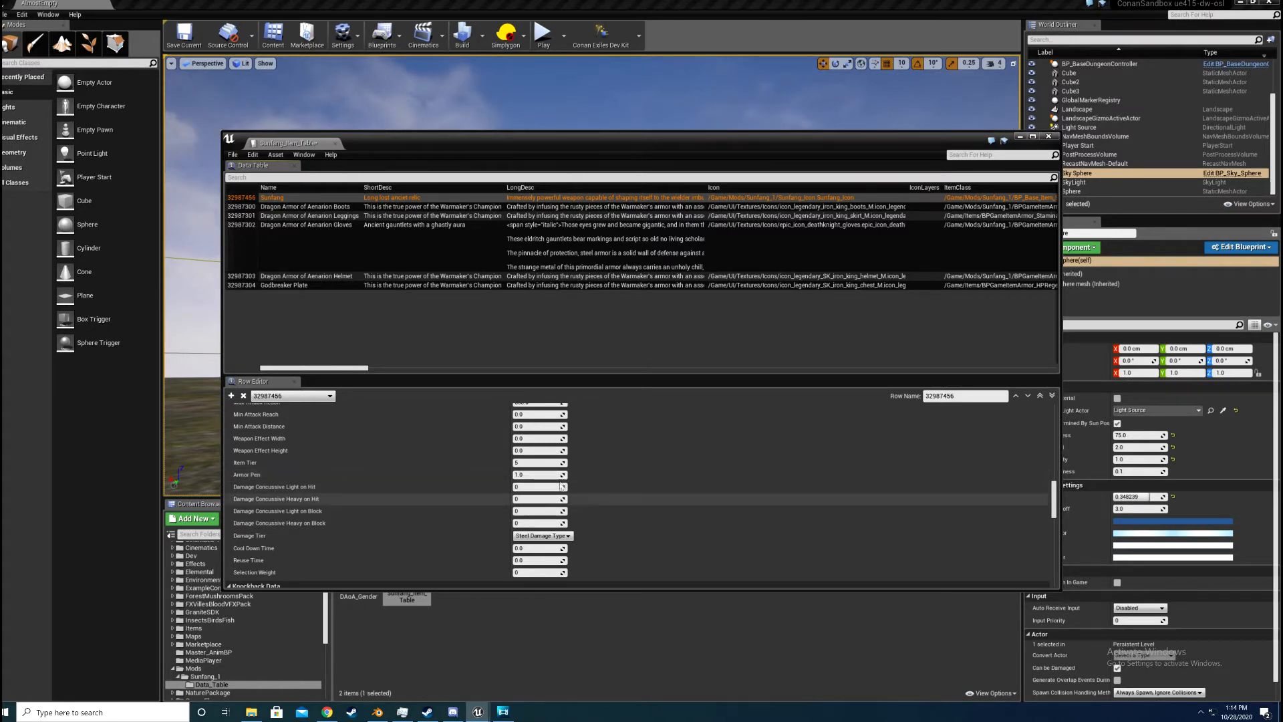
Step: Examine the Sunfang row's Damage Tier choices, keeping Steel Damage Type, and its Knockback Data settings
{"action": "scroll", "coordinate": [508, 487], "scroll_direction": "down", "scroll_amount": 3}
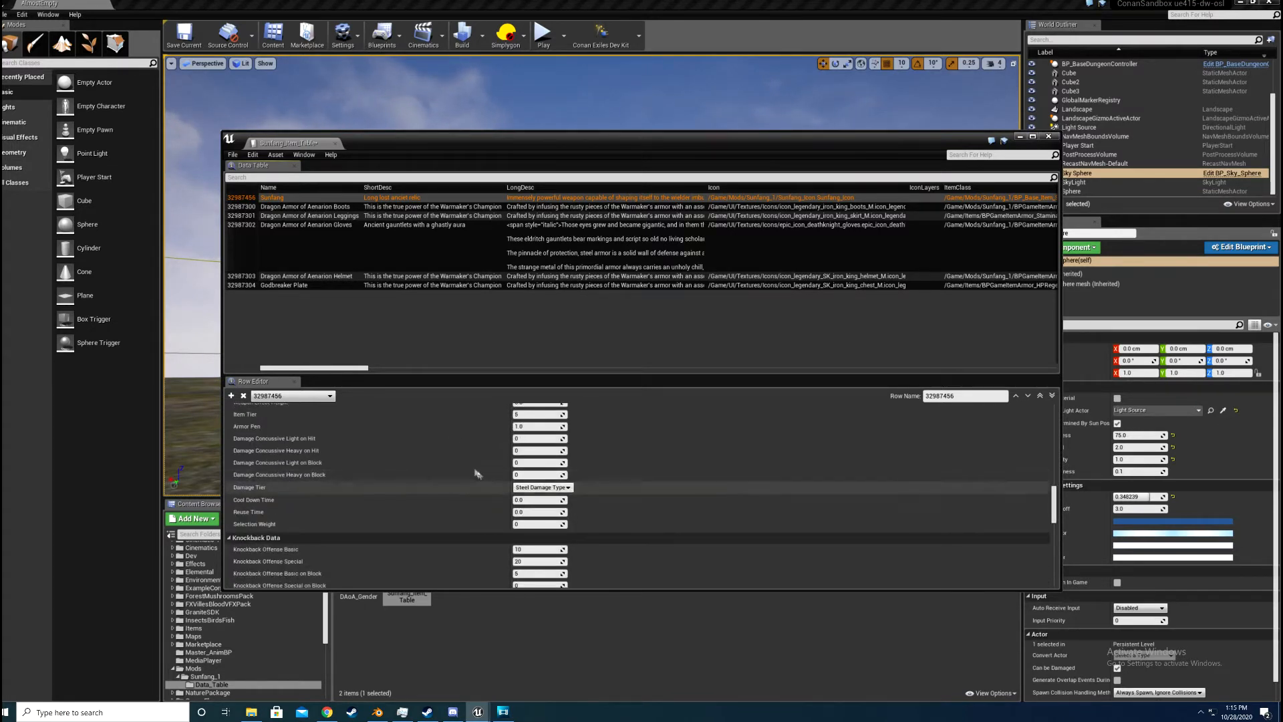
{"action": "scroll", "coordinate": [535, 440], "scroll_direction": "down", "scroll_amount": 3}
{"action": "left_click", "coordinate": [569, 439]}
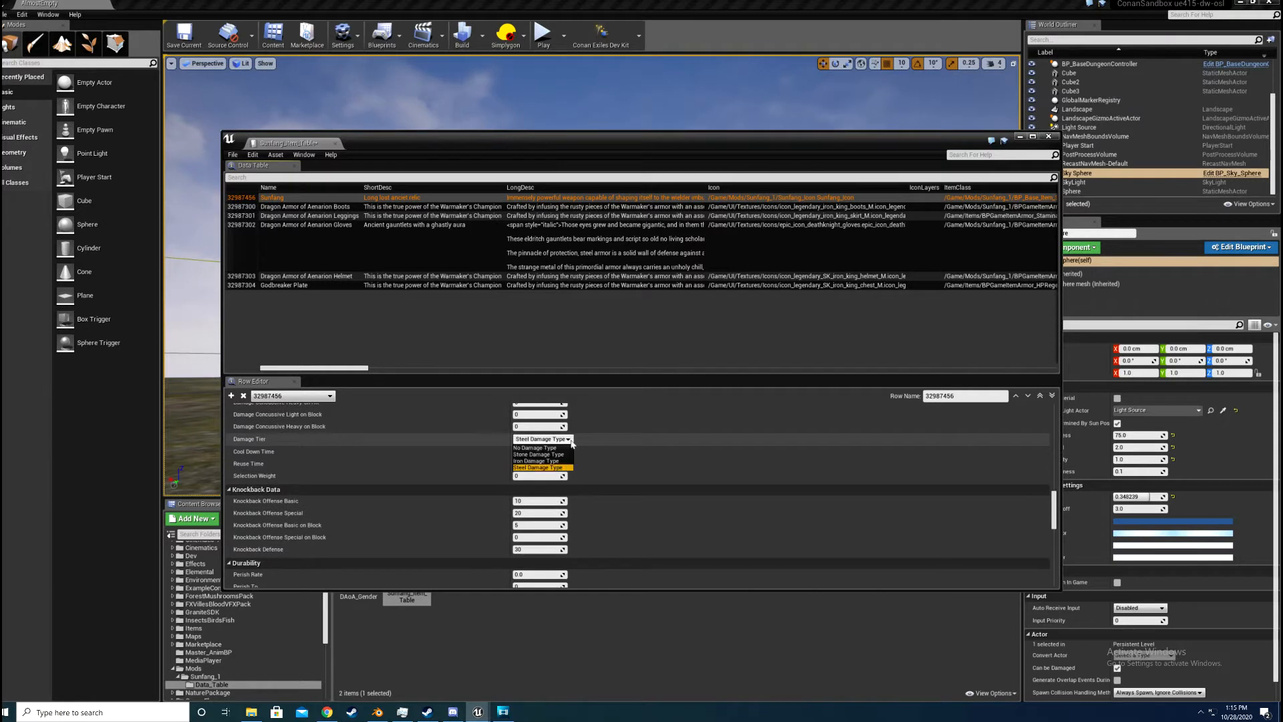
{"action": "left_click", "coordinate": [515, 467]}
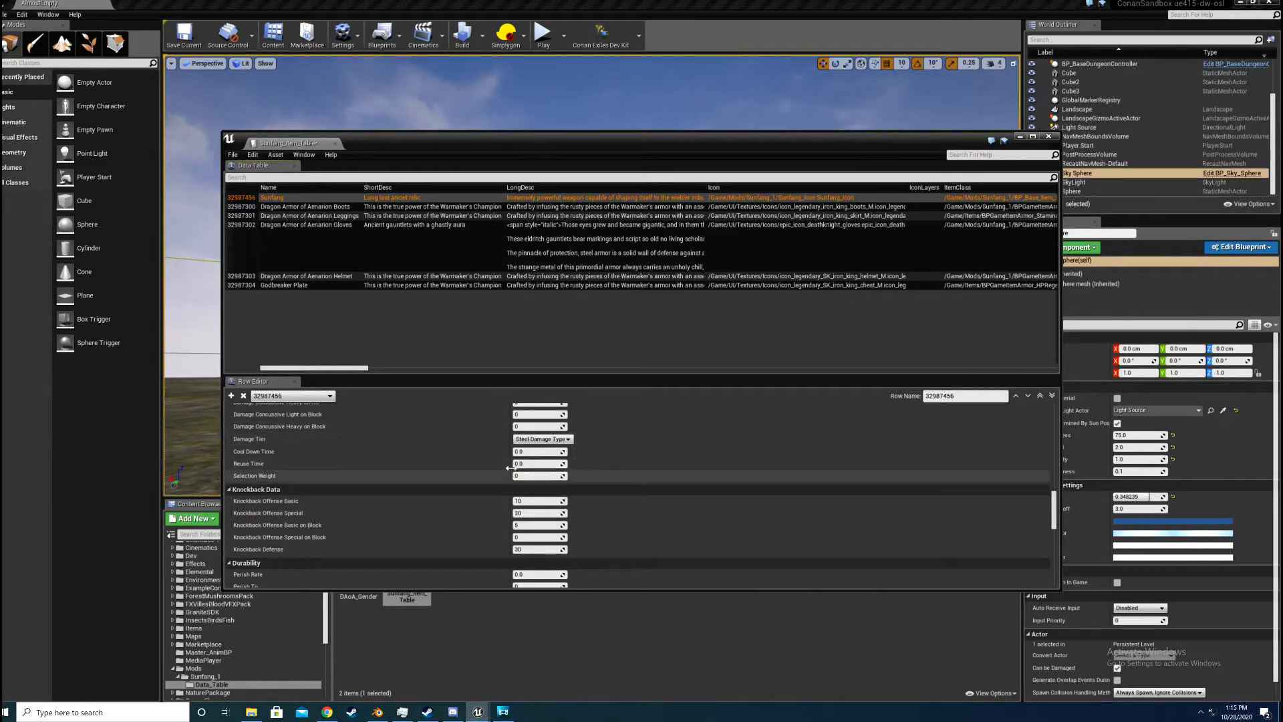
{"action": "scroll", "coordinate": [510, 468], "scroll_direction": "down", "scroll_amount": 2}
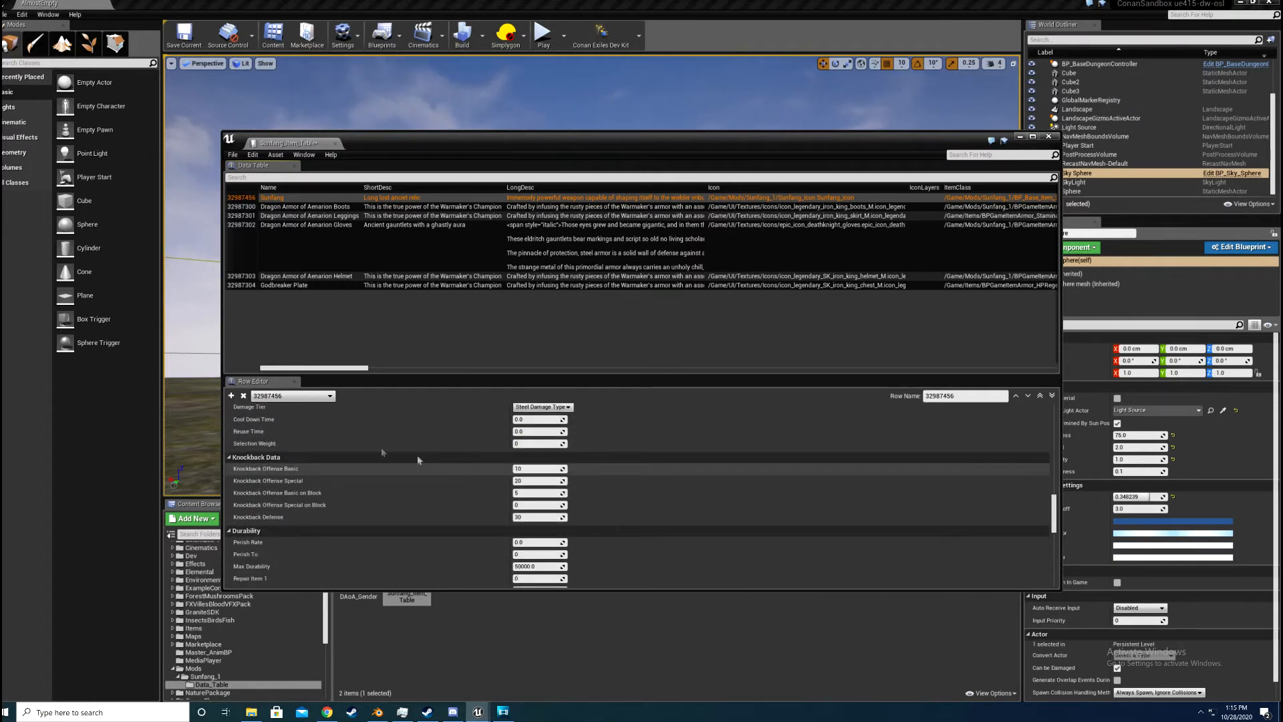
{"action": "scroll", "coordinate": [500, 439], "scroll_direction": "down", "scroll_amount": 2}
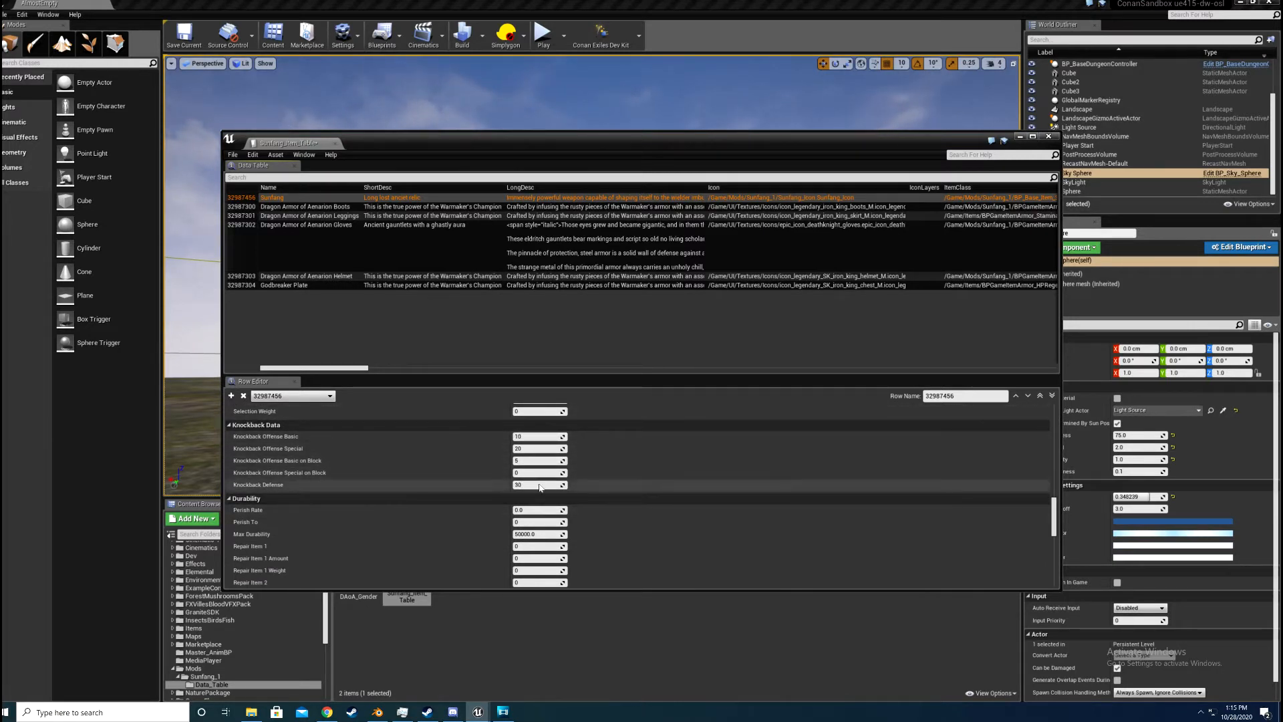
{"action": "scroll", "coordinate": [539, 485], "scroll_direction": "down", "scroll_amount": 1}
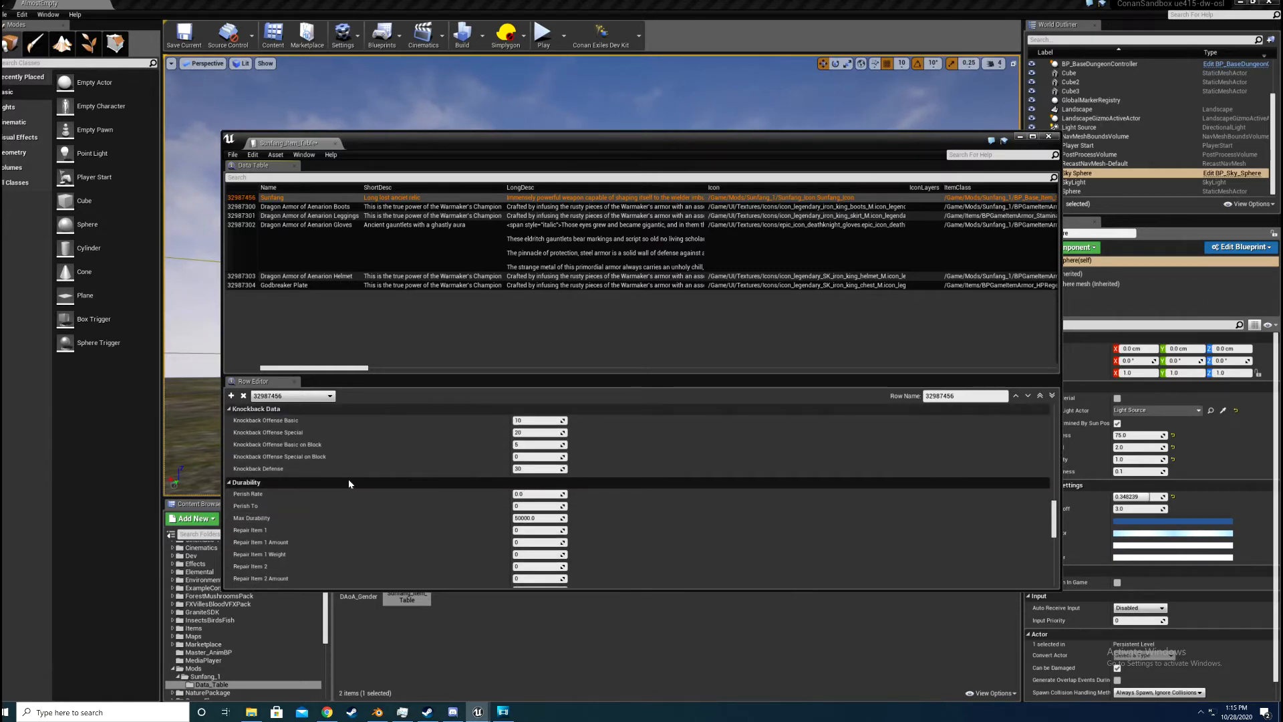
{"action": "scroll", "coordinate": [368, 480], "scroll_direction": "down", "scroll_amount": 3}
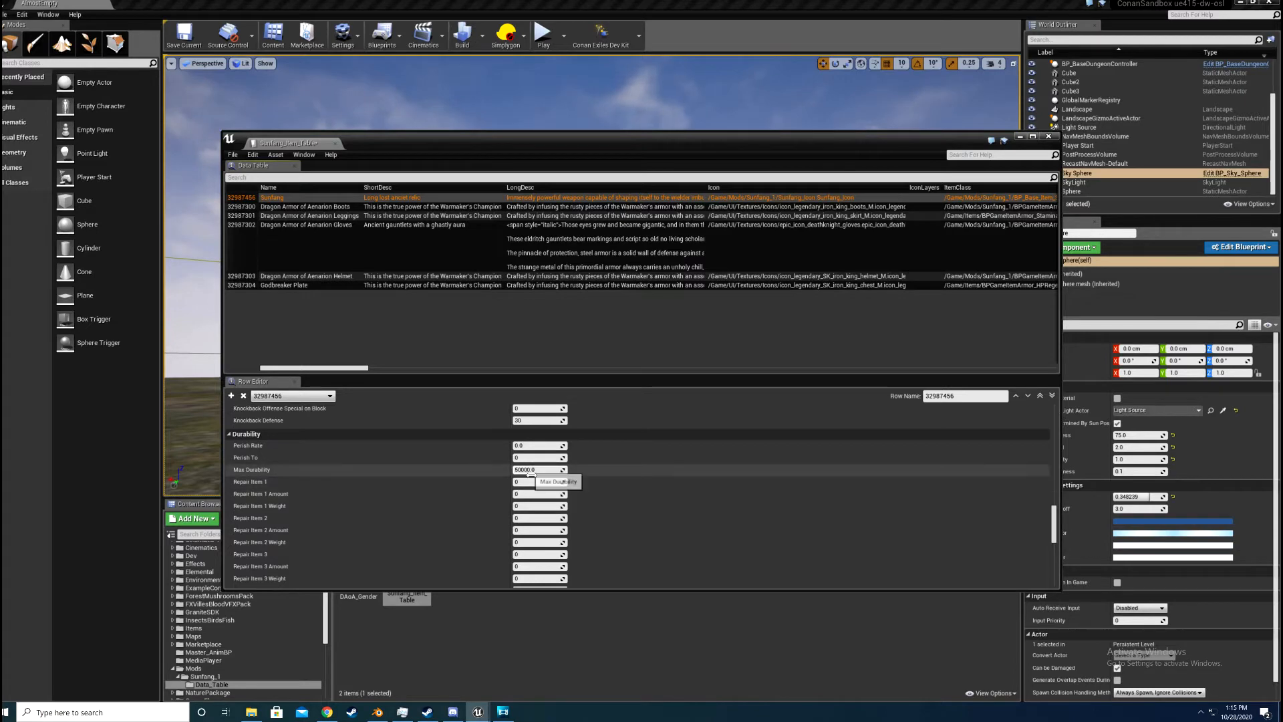
Step: Examine the Sunfang row's Durability and repair settings, and compare them with its Item Tier and Armor Pen
{"action": "scroll", "coordinate": [531, 474], "scroll_direction": "down", "scroll_amount": 5}
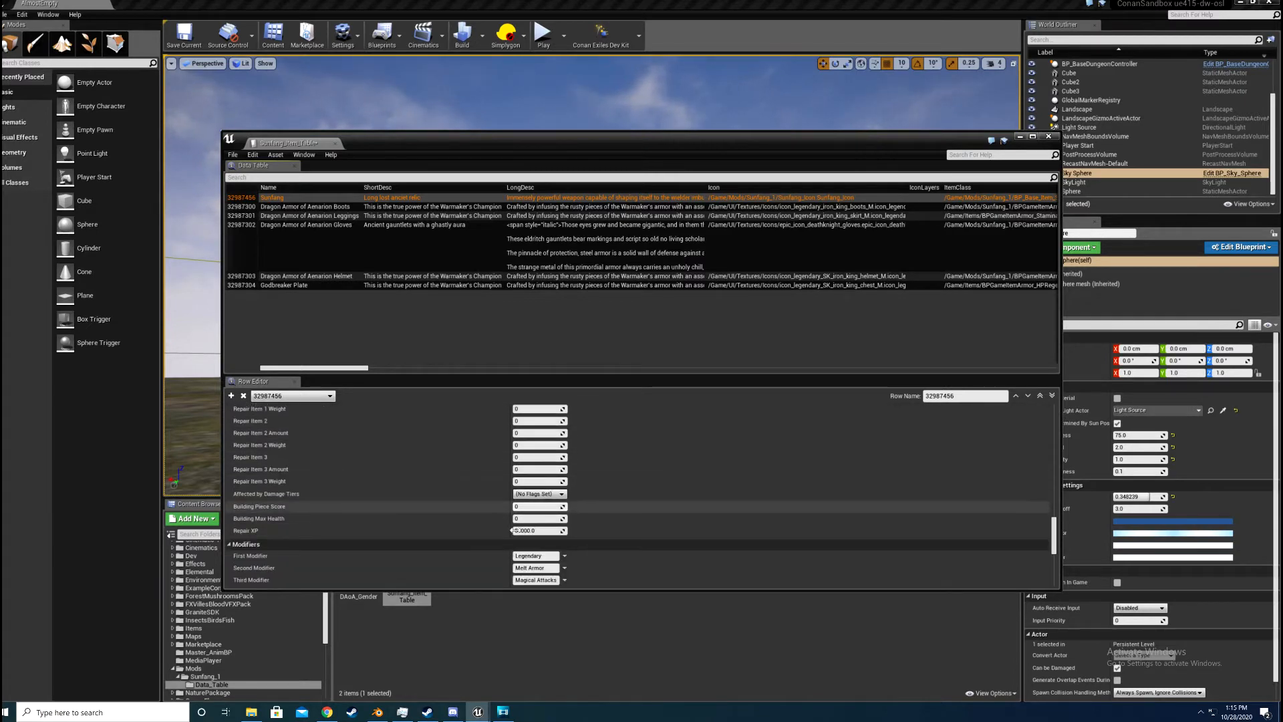
{"action": "scroll", "coordinate": [338, 432], "scroll_direction": "up", "scroll_amount": 2}
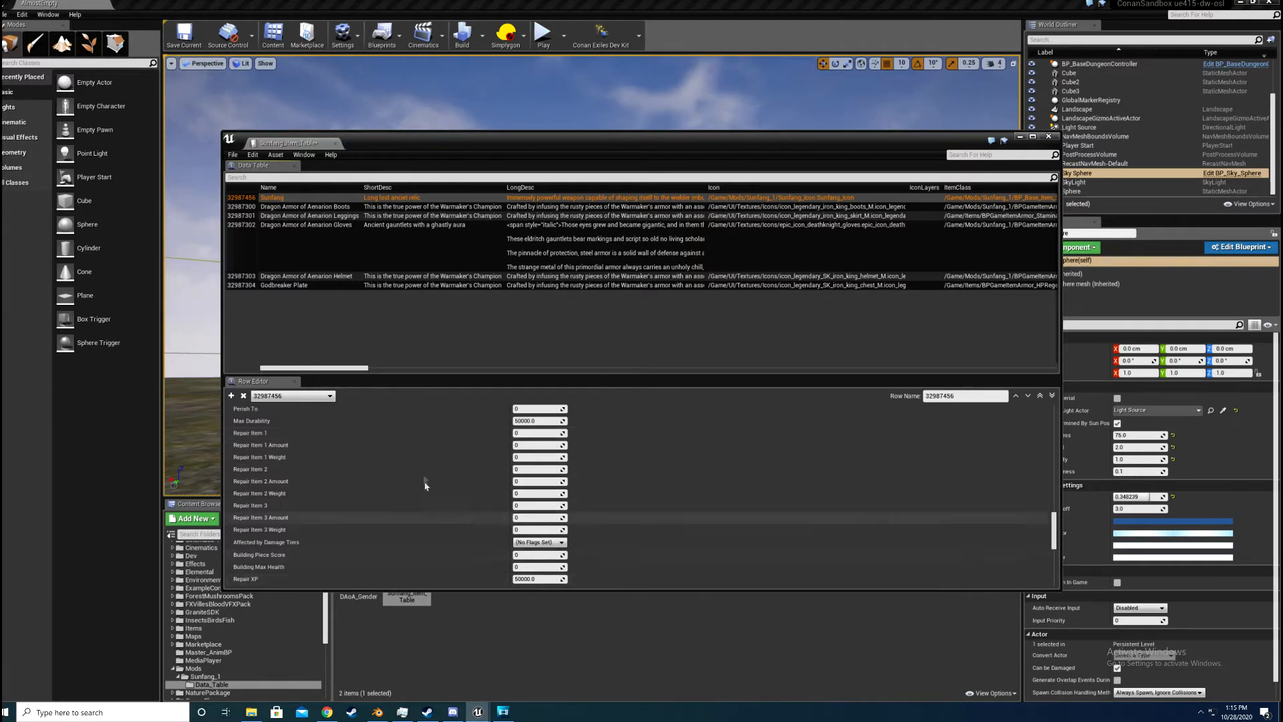
{"action": "scroll", "coordinate": [522, 461], "scroll_direction": "up", "scroll_amount": 3}
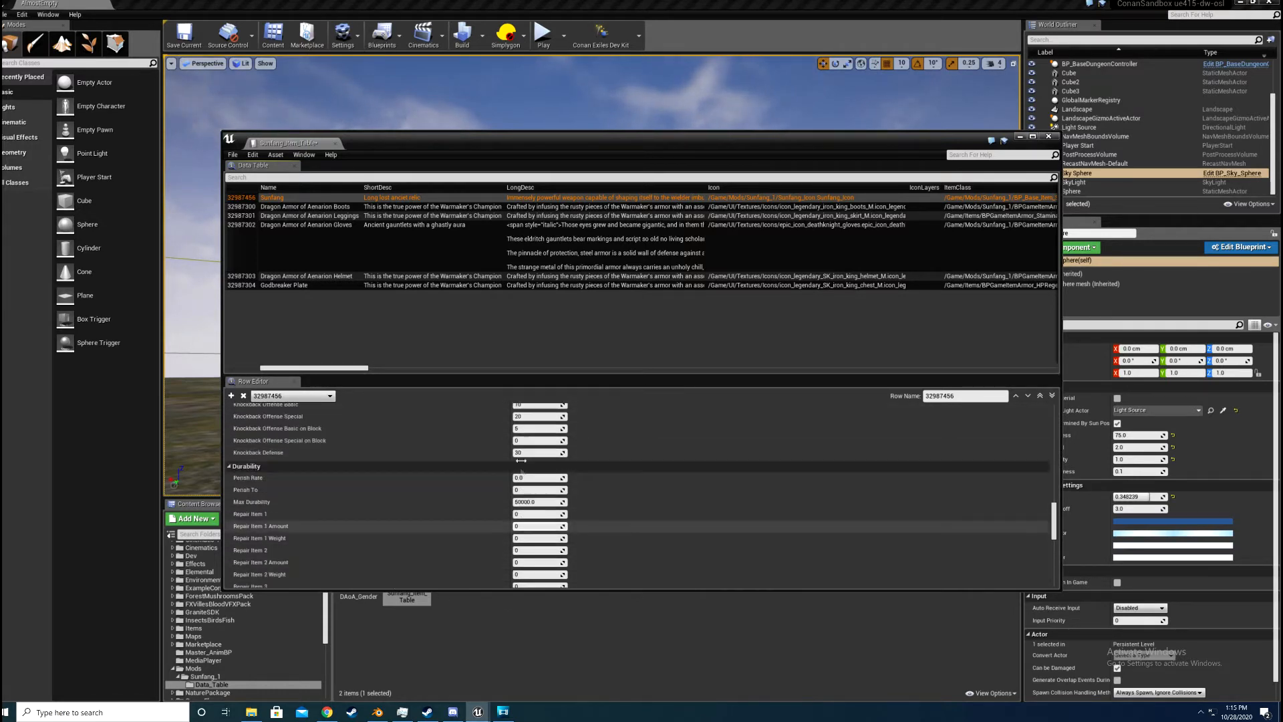
{"action": "scroll", "coordinate": [521, 460], "scroll_direction": "up", "scroll_amount": 3}
{"action": "scroll", "coordinate": [523, 473], "scroll_direction": "up", "scroll_amount": 3}
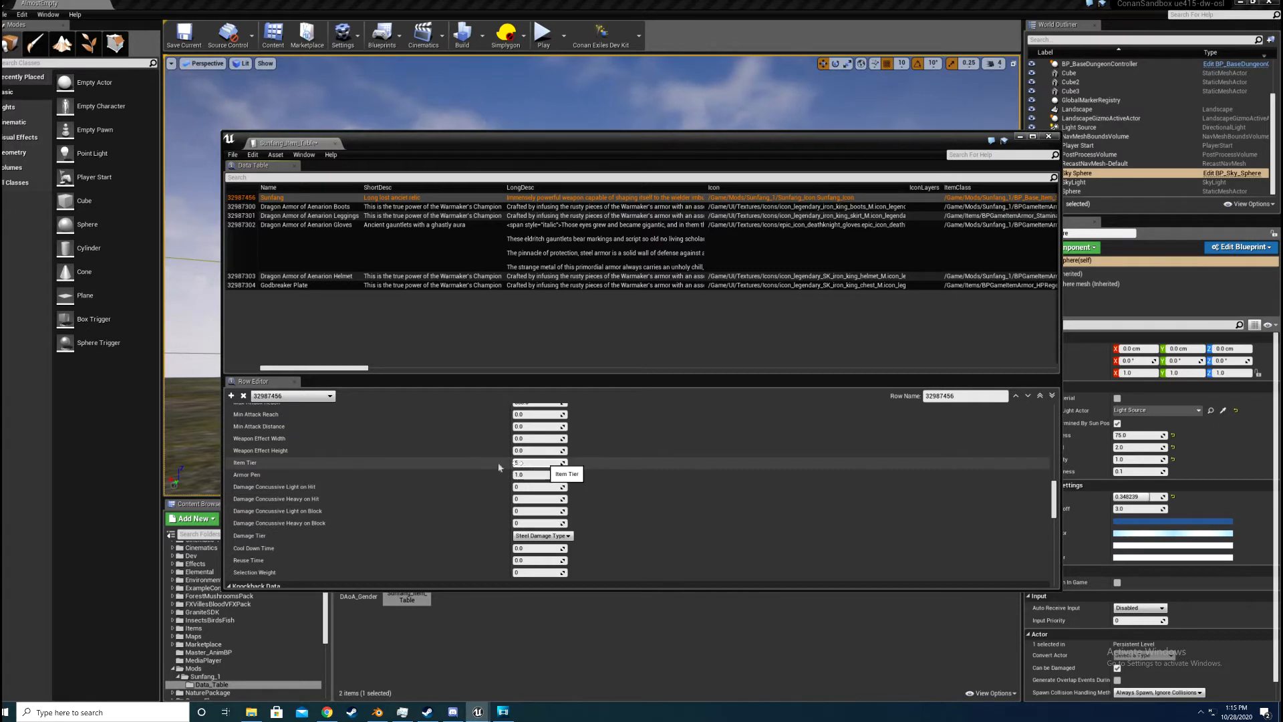
{"action": "scroll", "coordinate": [474, 465], "scroll_direction": "down", "scroll_amount": 3}
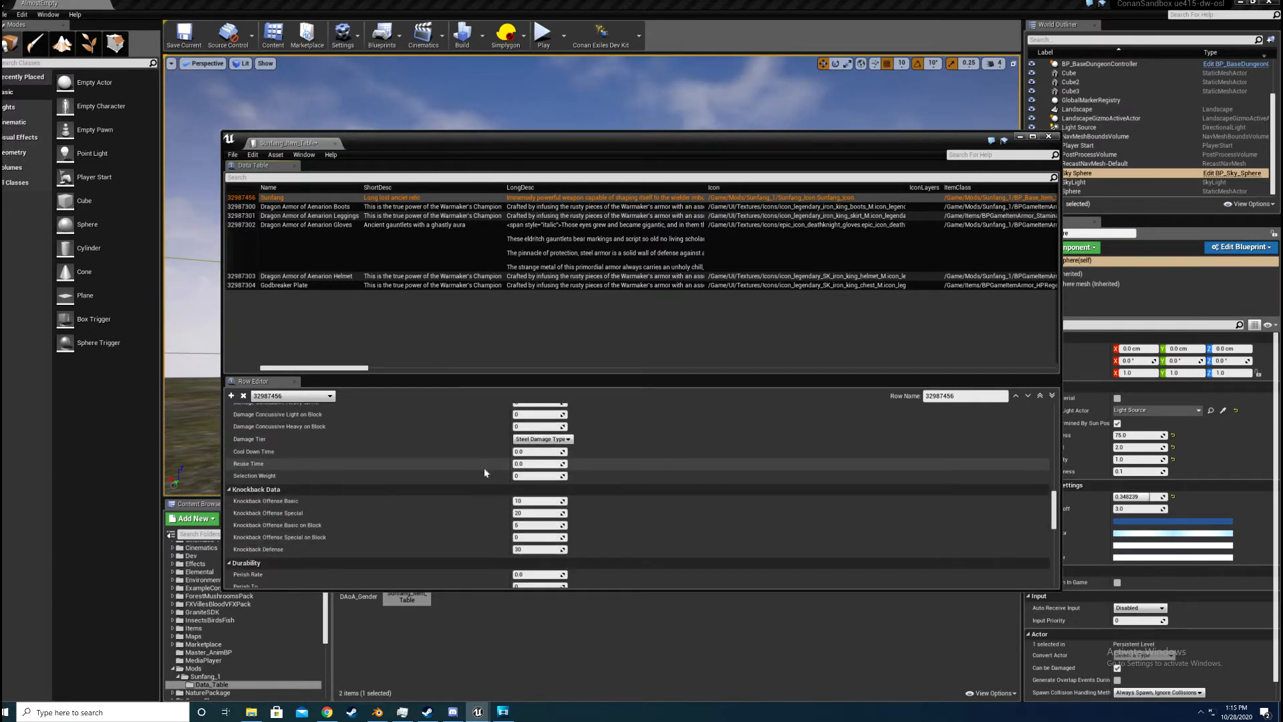
{"action": "scroll", "coordinate": [484, 471], "scroll_direction": "up", "scroll_amount": 3}
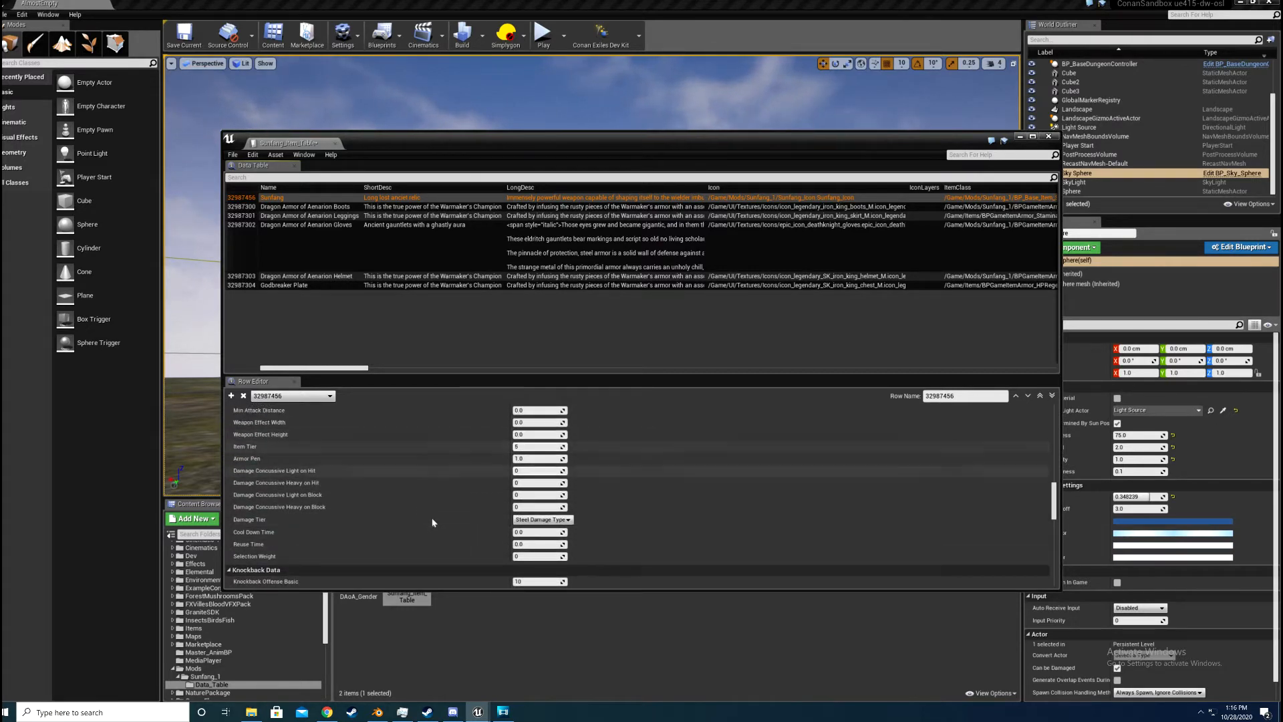
{"action": "scroll", "coordinate": [433, 522], "scroll_direction": "down", "scroll_amount": 5}
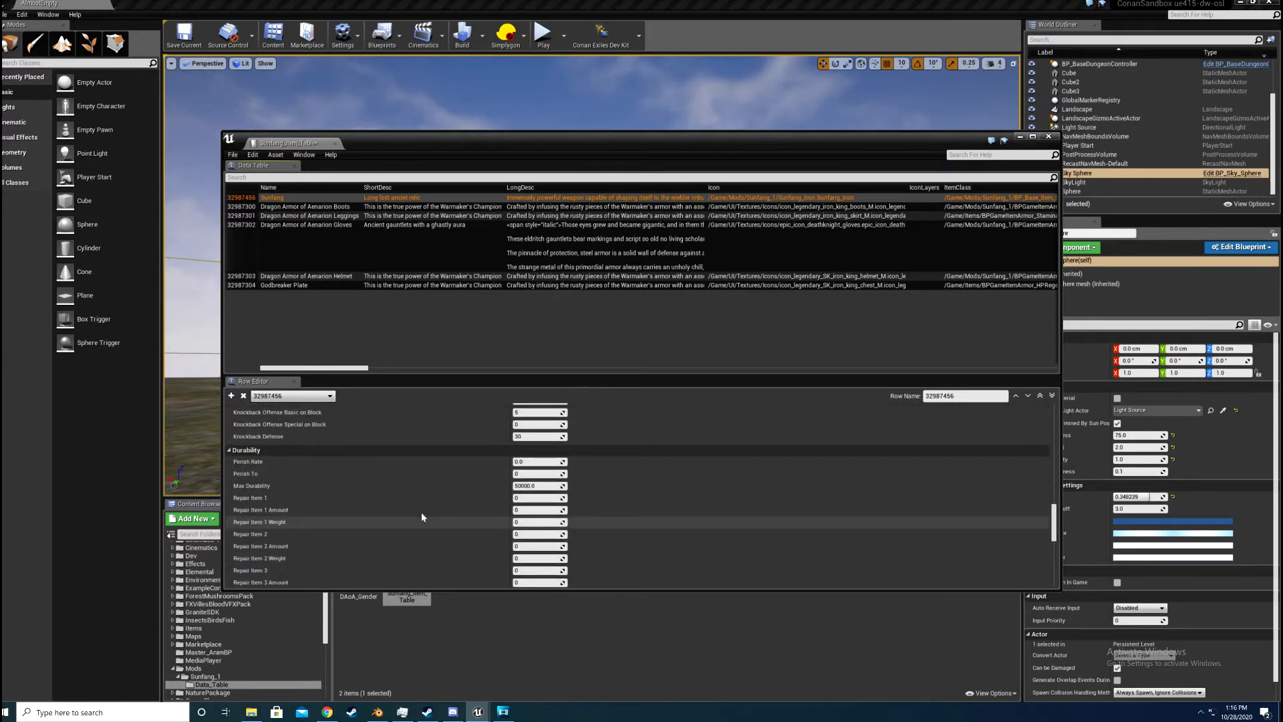
Step: Examine the Sunfang row's Modifiers and its remaining settings, from Hunger and Crafting through Dye, War Paint, Meta and NPCs
{"action": "scroll", "coordinate": [421, 517], "scroll_direction": "down", "scroll_amount": 5}
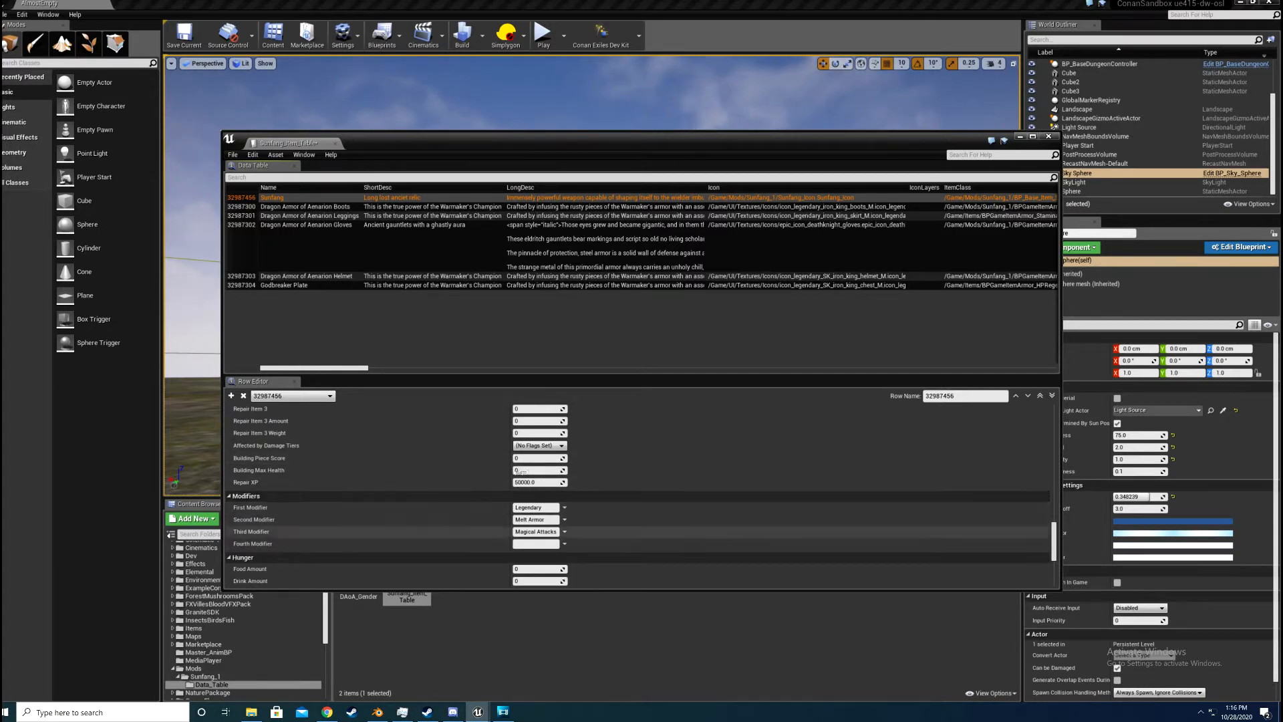
{"action": "scroll", "coordinate": [515, 518], "scroll_direction": "down", "scroll_amount": 5}
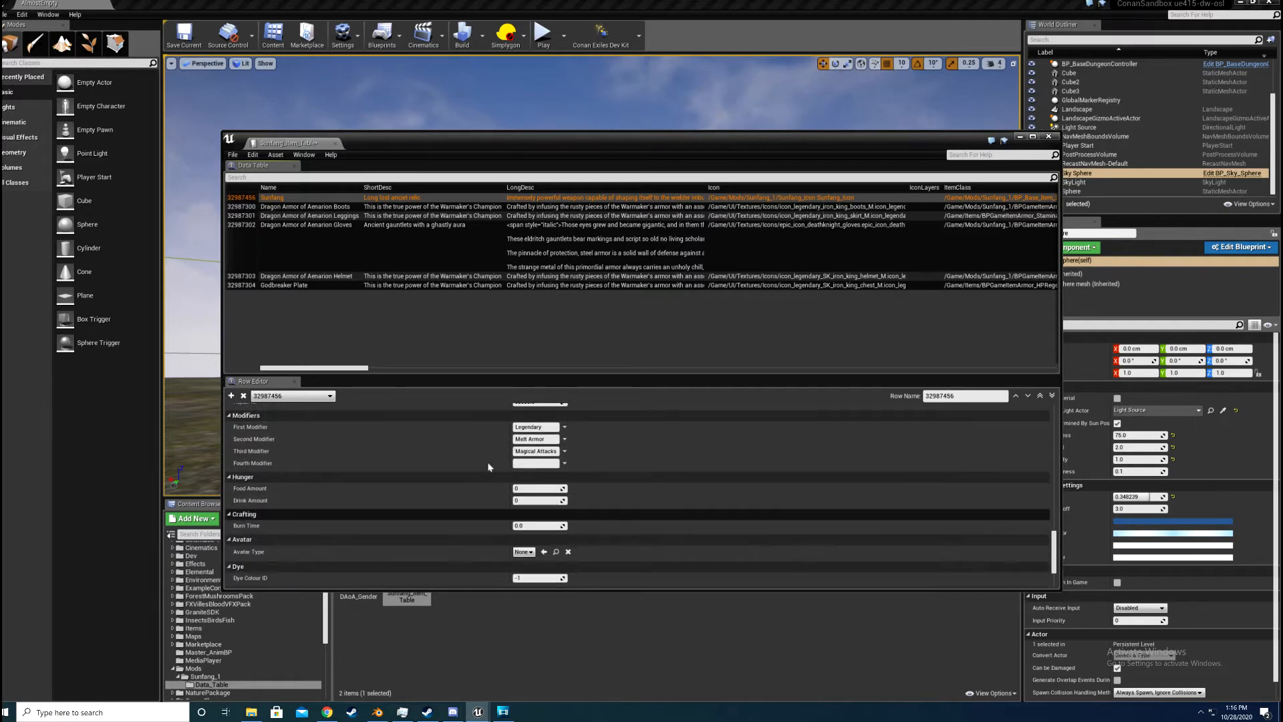
{"action": "scroll", "coordinate": [514, 423], "scroll_direction": "up", "scroll_amount": 1}
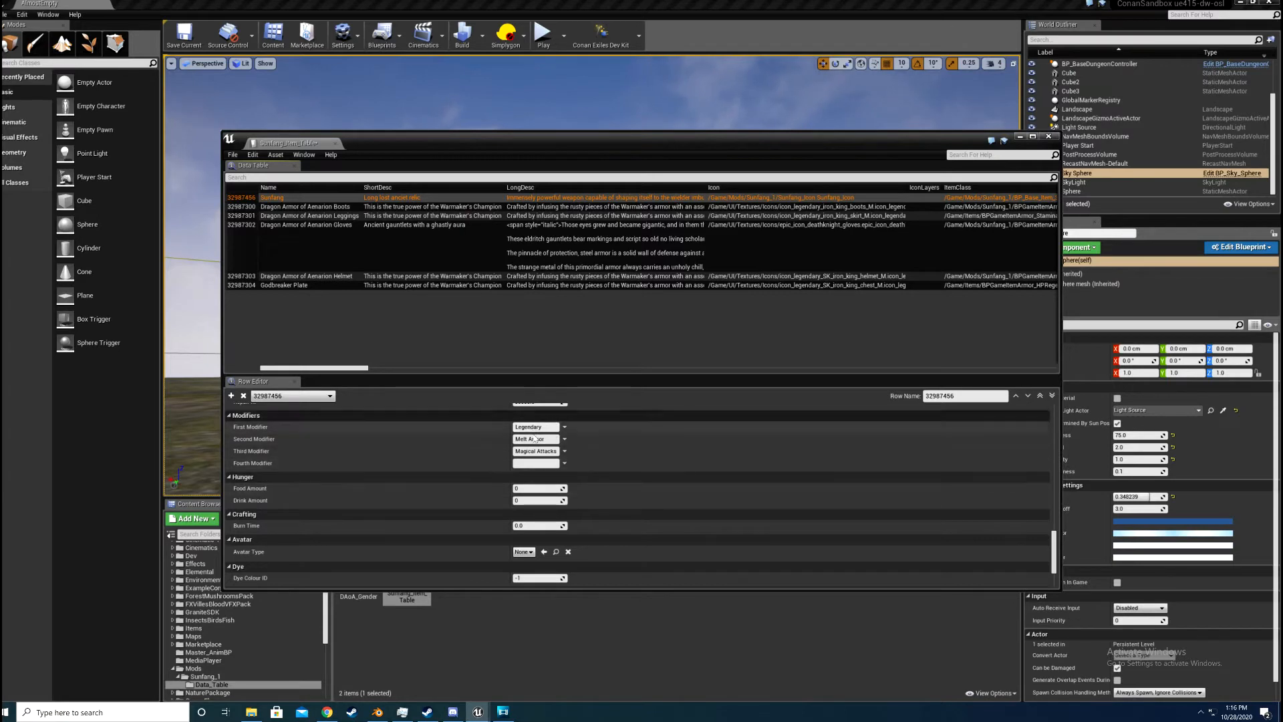
{"action": "scroll", "coordinate": [530, 461], "scroll_direction": "down", "scroll_amount": 3}
{"action": "scroll", "coordinate": [530, 461], "scroll_direction": "down", "scroll_amount": 2}
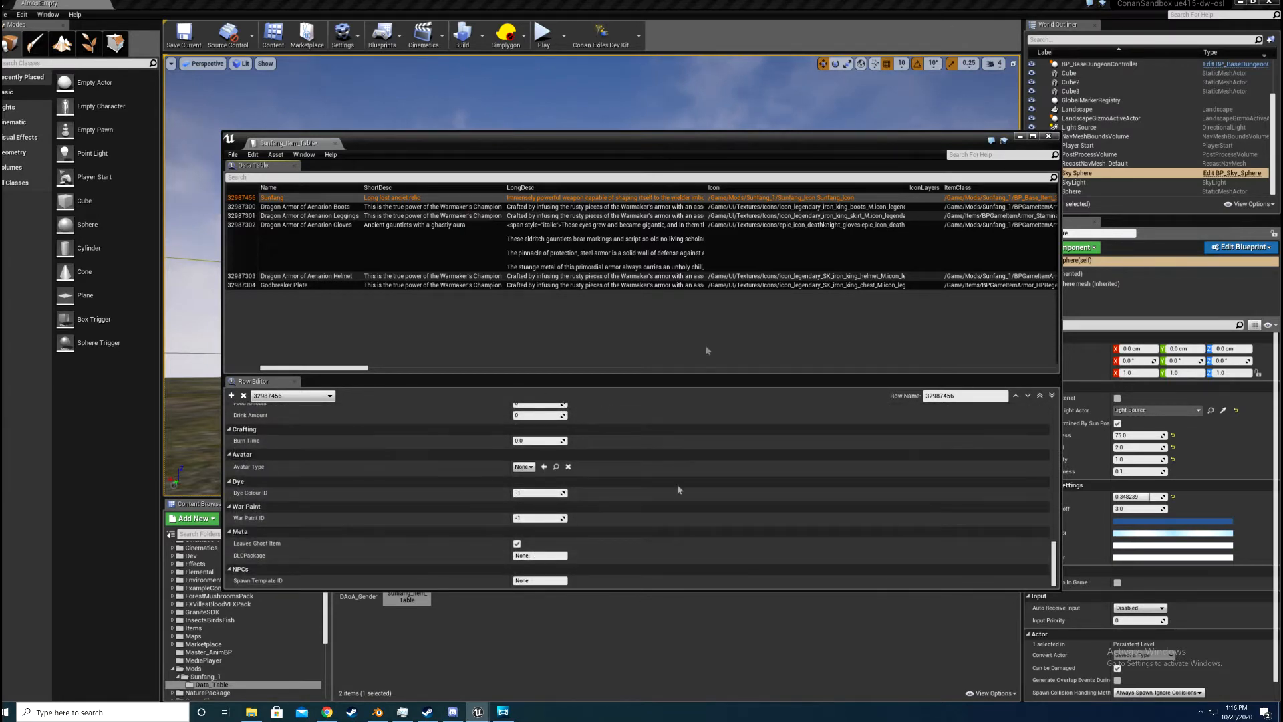
{"action": "scroll", "coordinate": [481, 468], "scroll_direction": "up", "scroll_amount": 5}
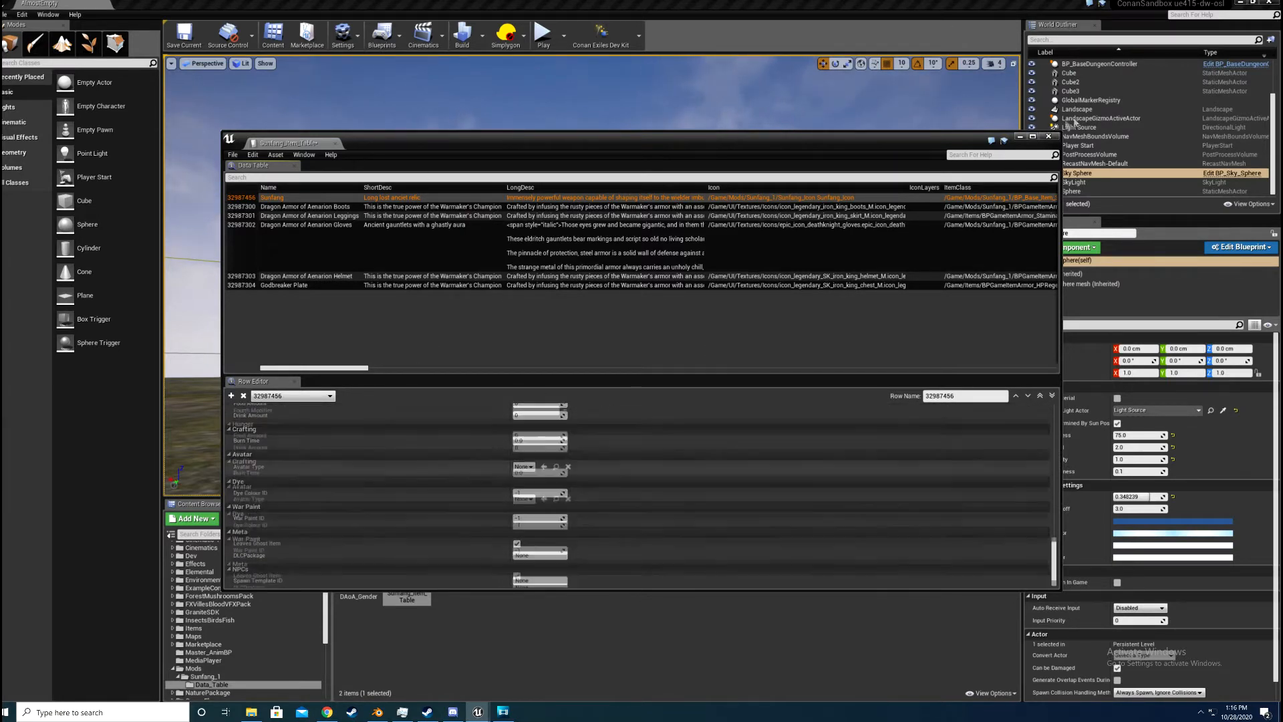
Step: Minimize the item table window and look through the assets in the Sunfang_1 mod folder
{"action": "left_click", "coordinate": [1019, 136]}
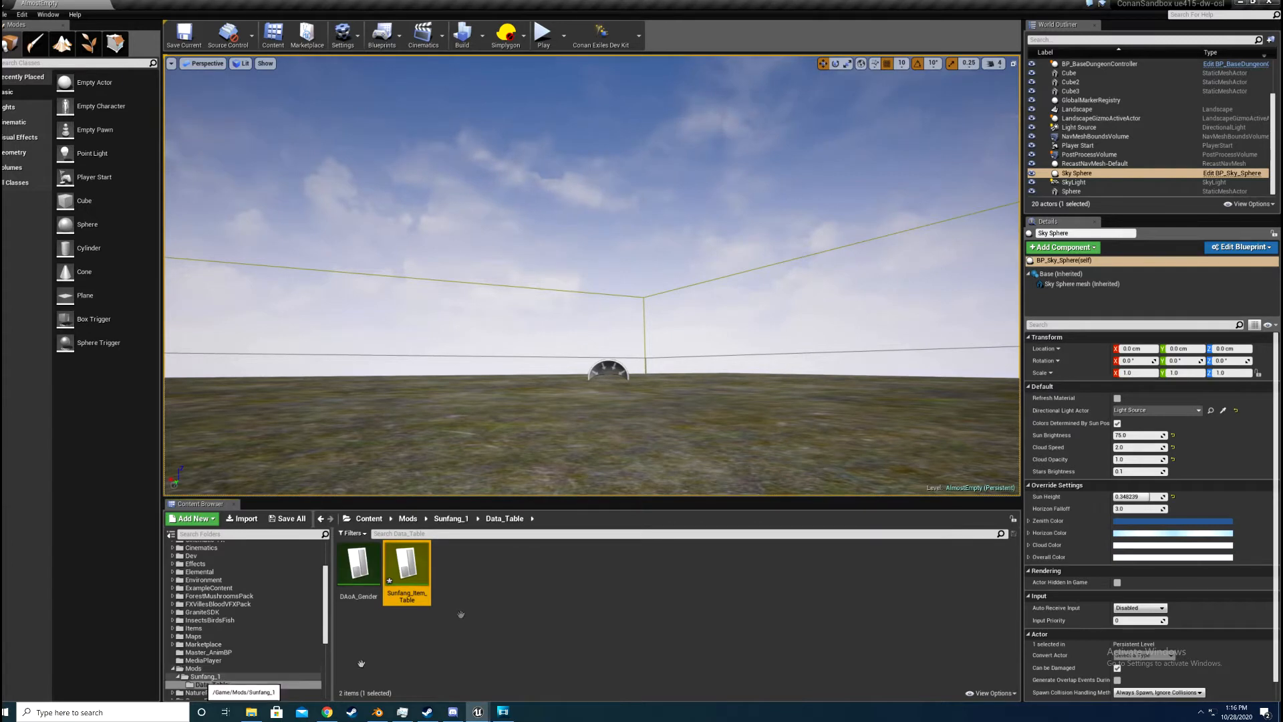
{"action": "left_click", "coordinate": [206, 677]}
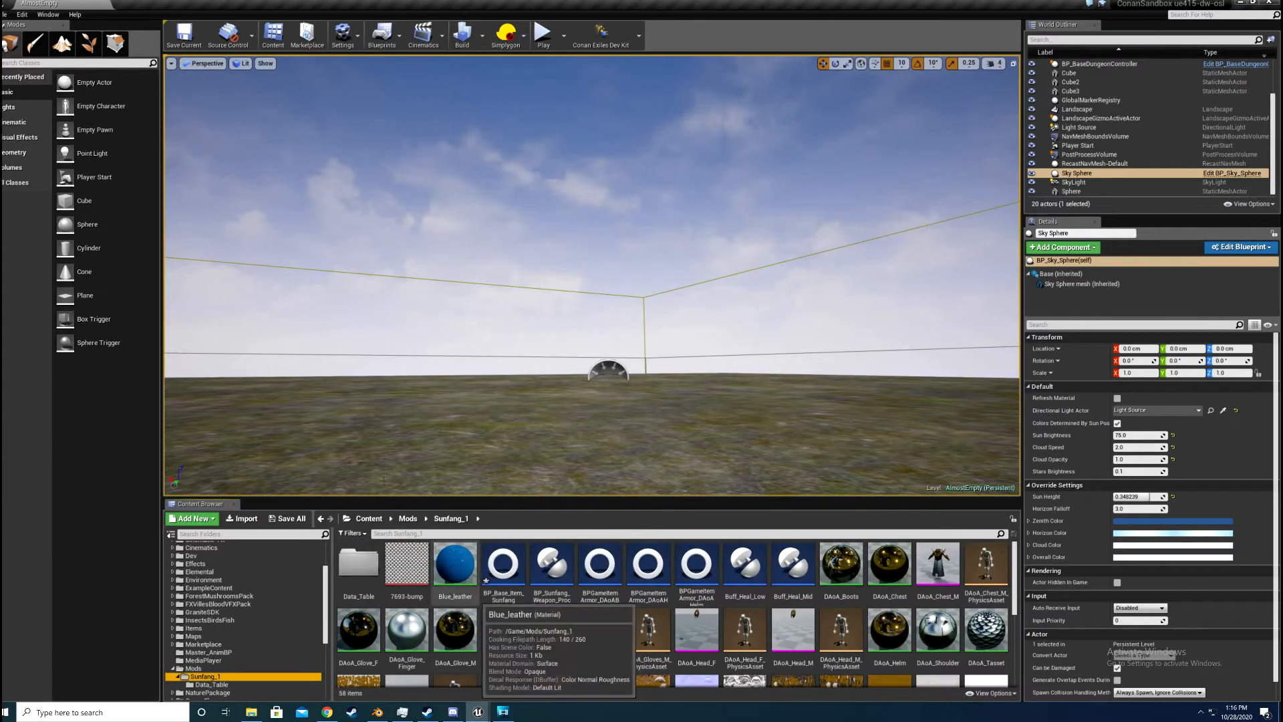
{"action": "scroll", "coordinate": [428, 568], "scroll_direction": "down", "scroll_amount": 1}
{"action": "left_click", "coordinate": [426, 534]}
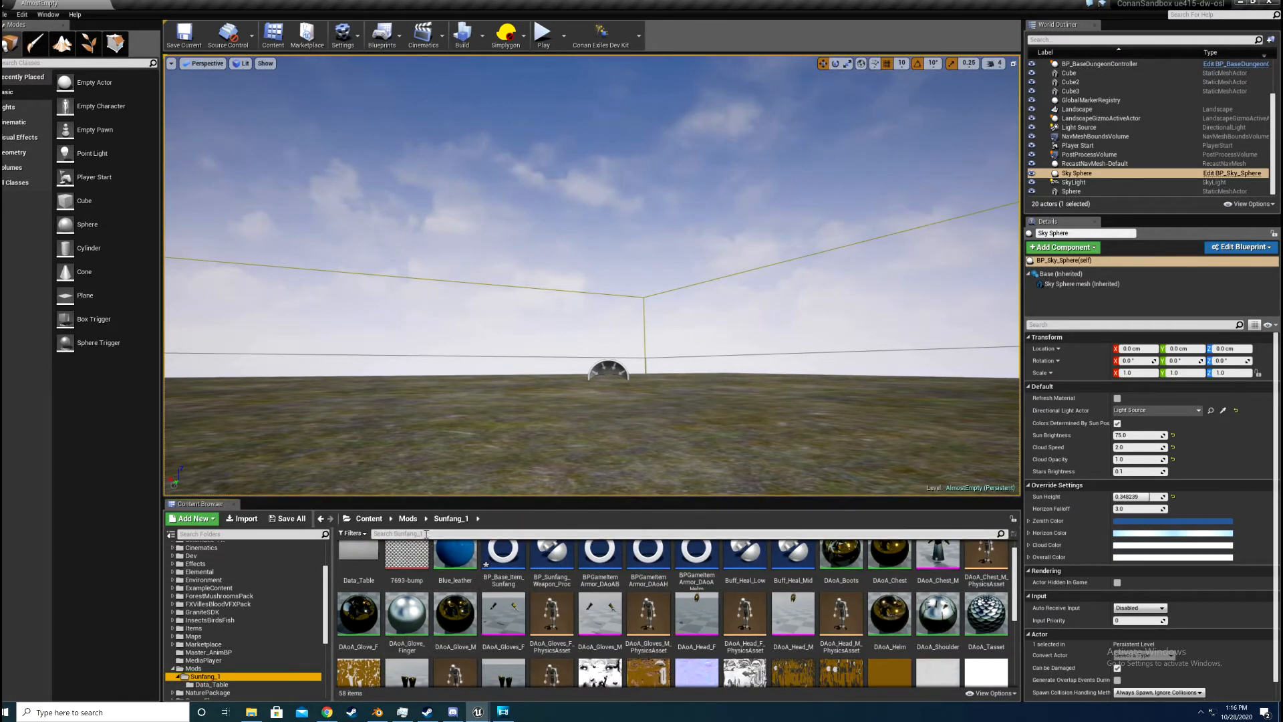
{"action": "scroll", "coordinate": [481, 588], "scroll_direction": "up", "scroll_amount": 1}
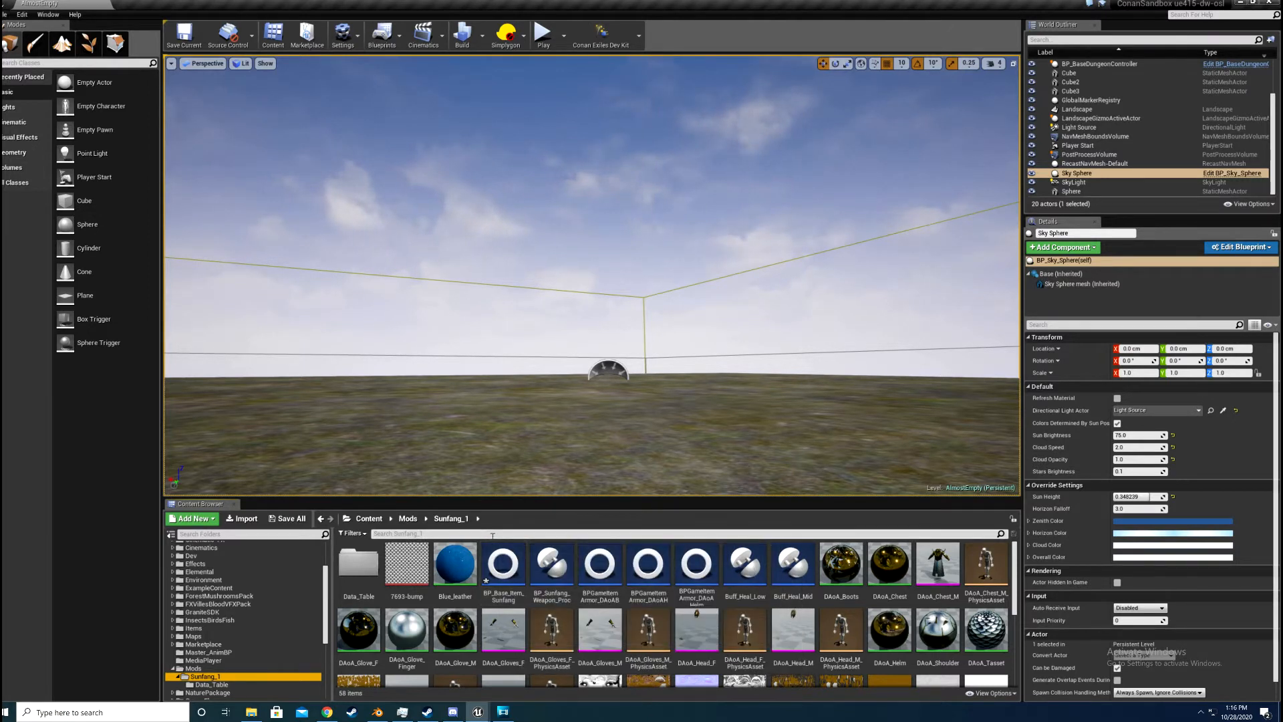
{"action": "left_click", "coordinate": [493, 535]}
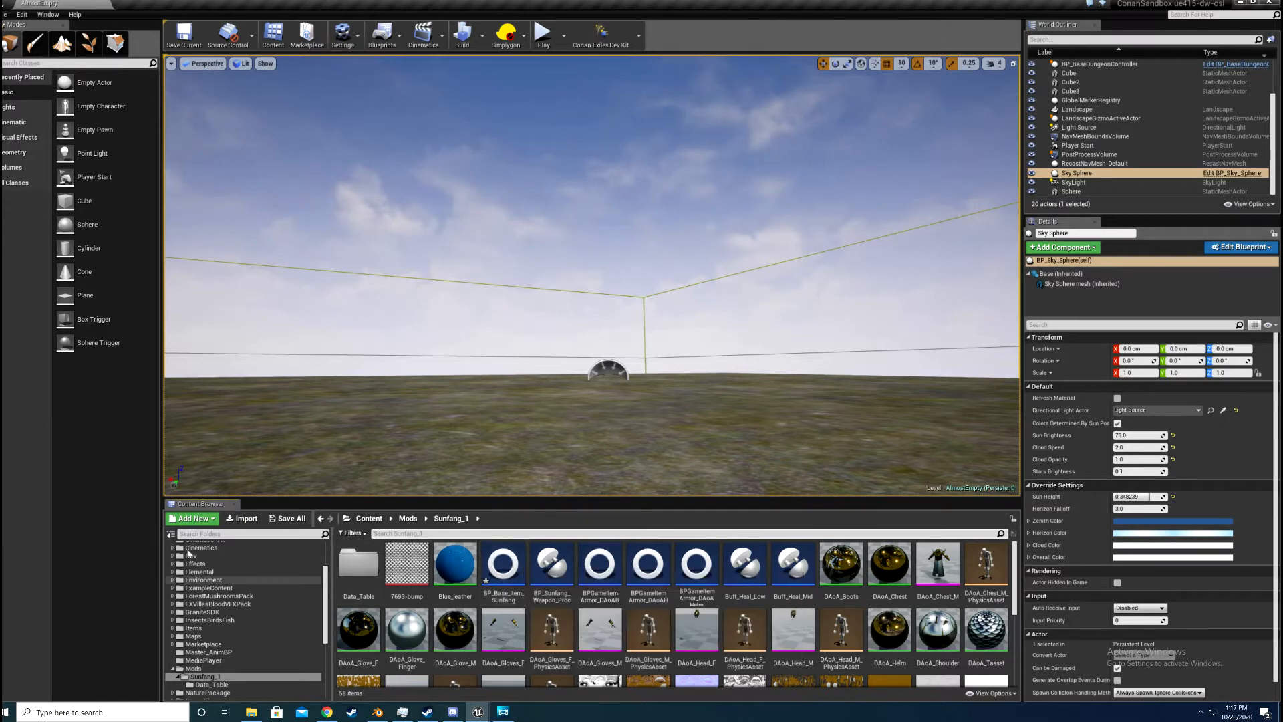
Step: Search the whole Content folder for "axe2h" and open the BP_Base_Item_Axe2h blueprint
{"action": "scroll", "coordinate": [270, 579], "scroll_direction": "up", "scroll_amount": 4}
{"action": "left_click", "coordinate": [194, 547]}
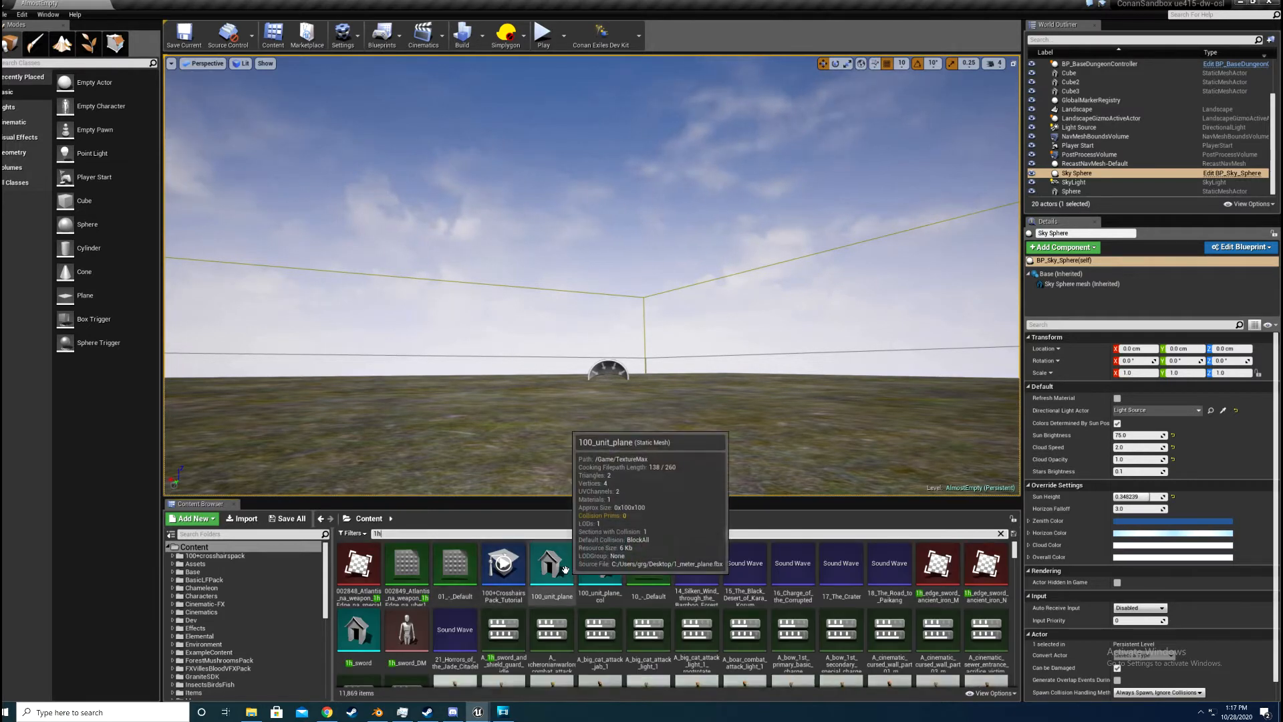
{"action": "type", "text": "axe"}
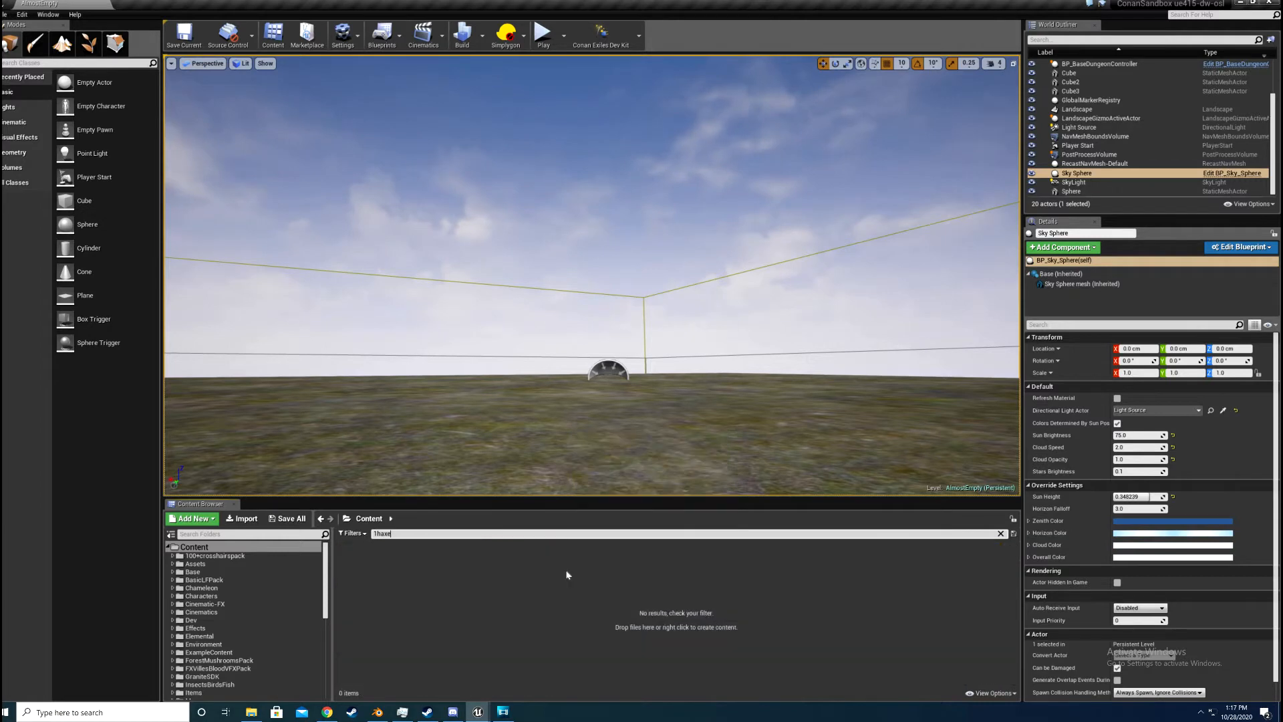
{"action": "key", "text": "BackSpace"}
{"action": "type", "text": "axe"}
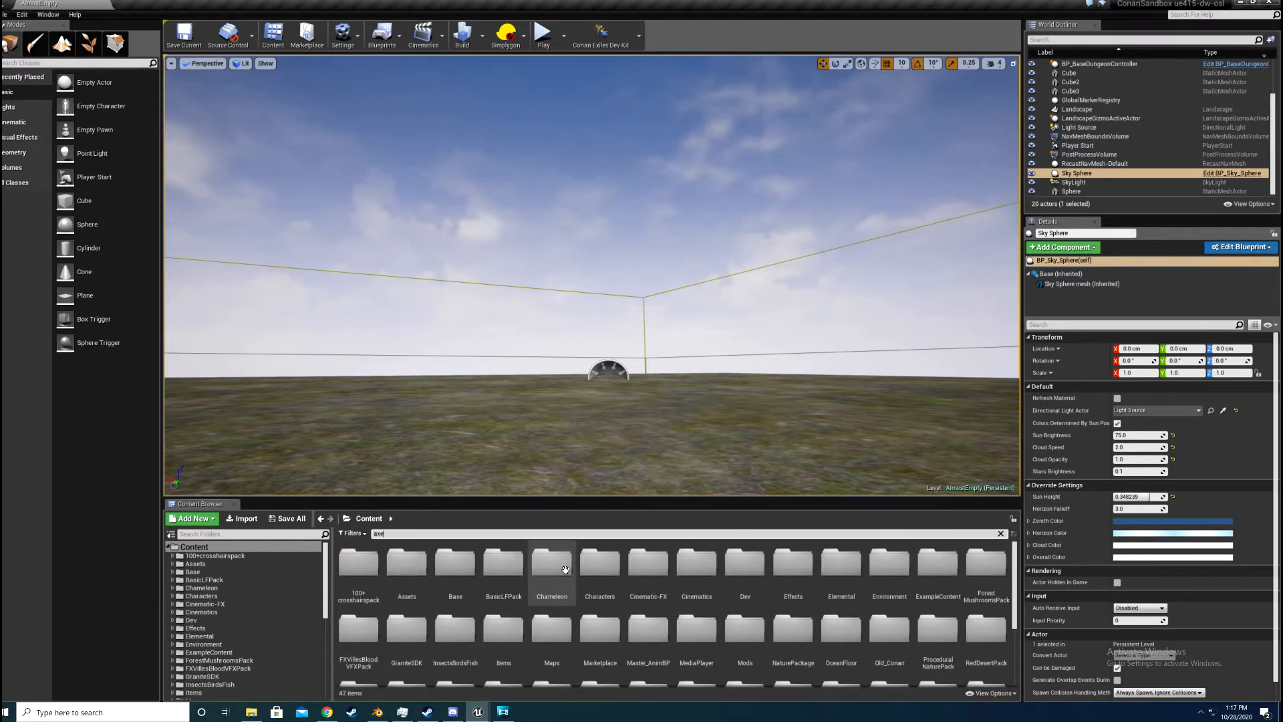
{"action": "type", "text": "2h"}
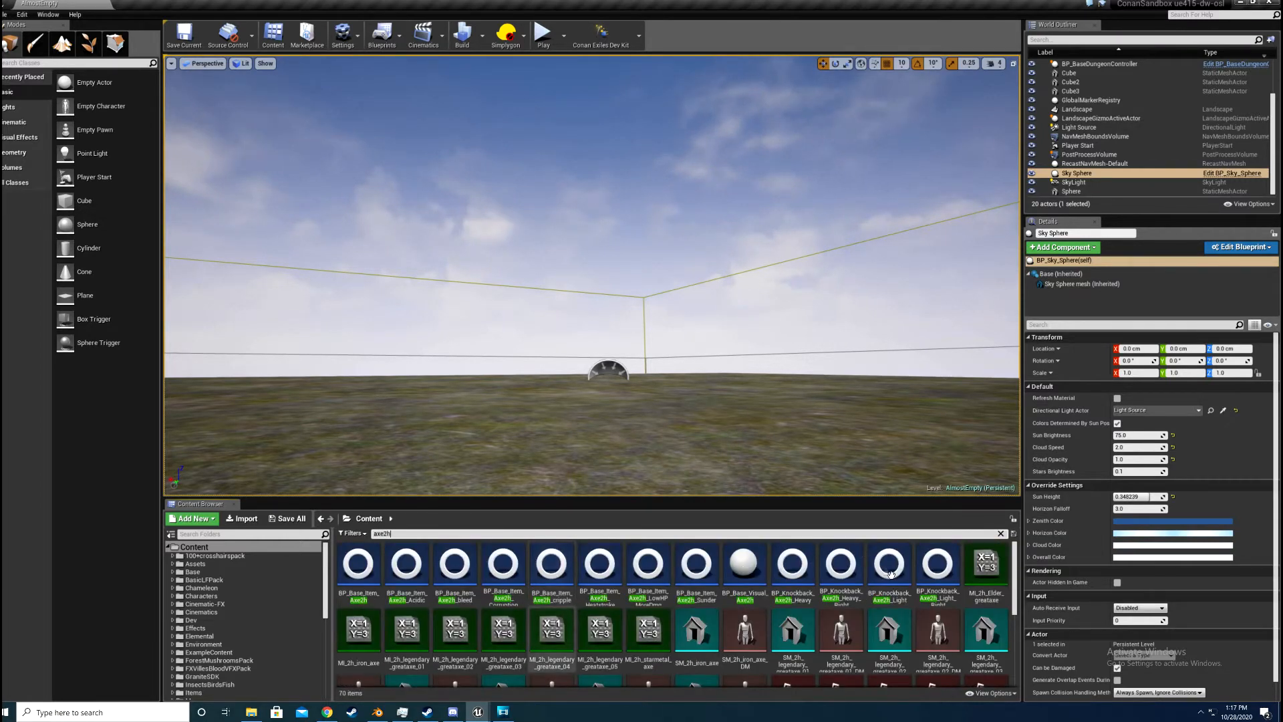
{"action": "double_click", "coordinate": [374, 574]}
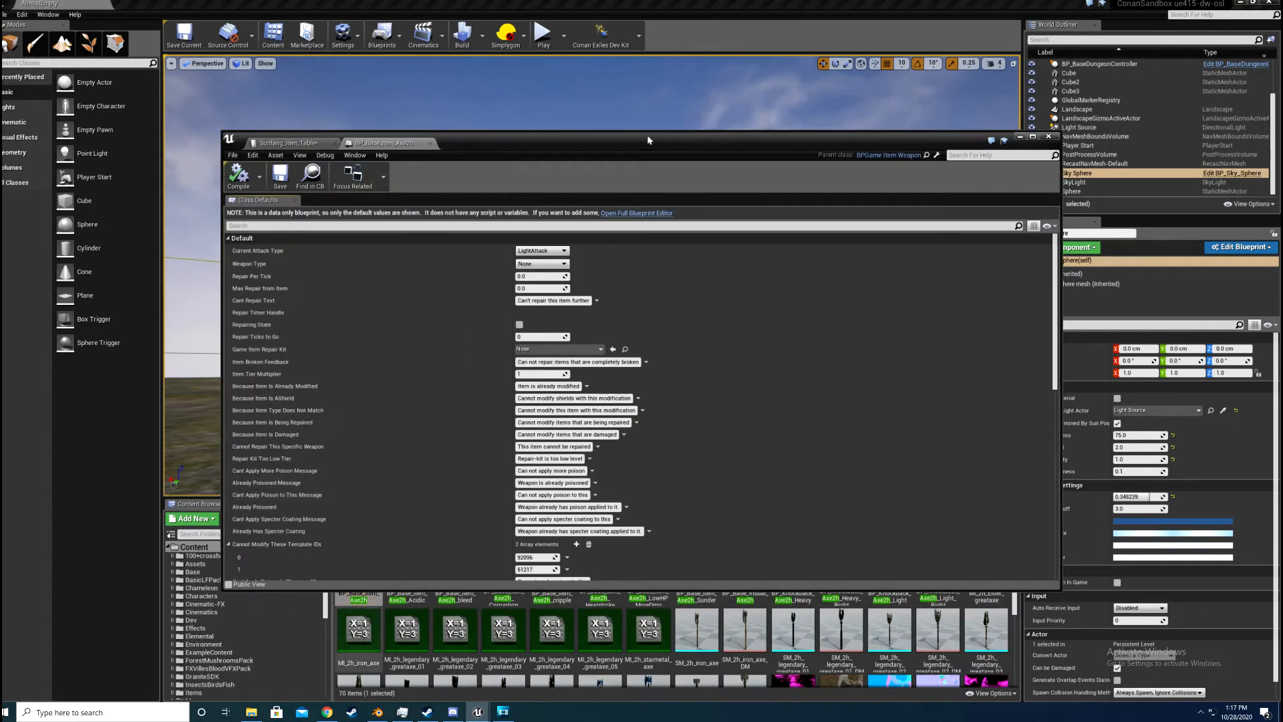
Step: Move the blueprint window clear of the asset list and examine the two-handed axe's class defaults and its available save commands
{"action": "left_click_drag", "start_coordinate": [708, 141], "coordinate": [683, 77]}
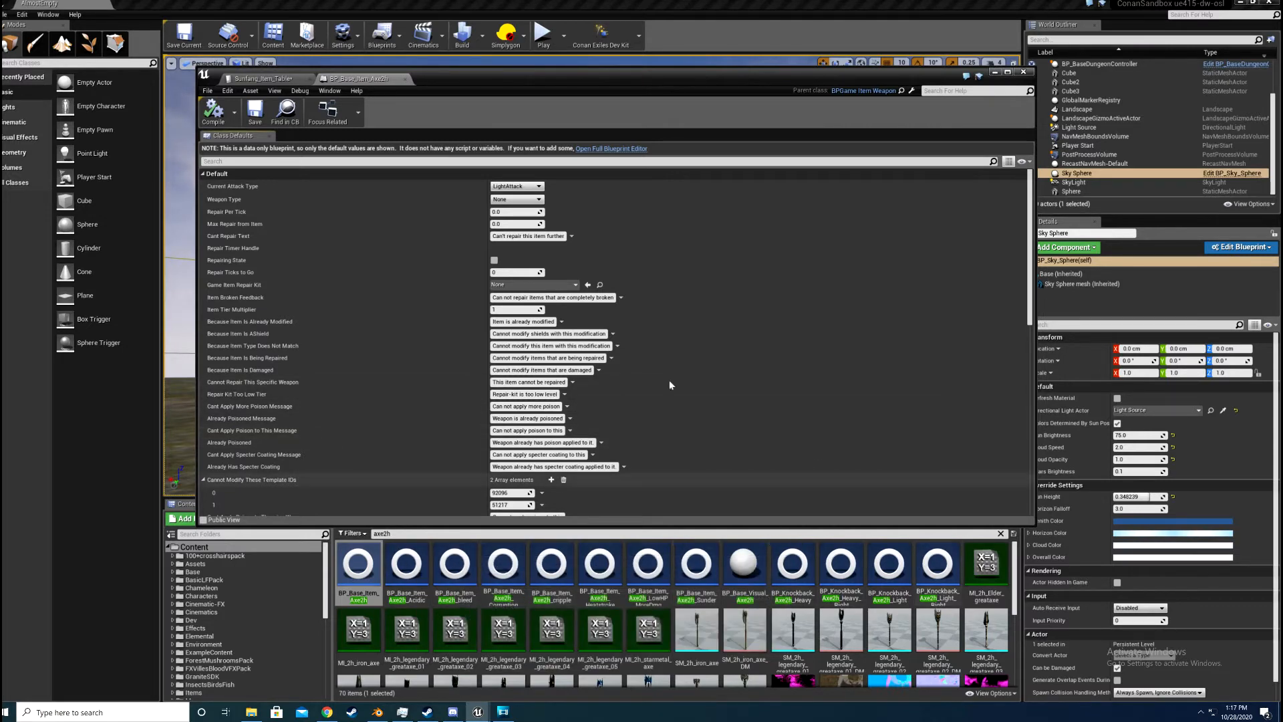
{"action": "scroll", "coordinate": [274, 487], "scroll_direction": "down", "scroll_amount": 3}
{"action": "scroll", "coordinate": [273, 487], "scroll_direction": "down", "scroll_amount": 2}
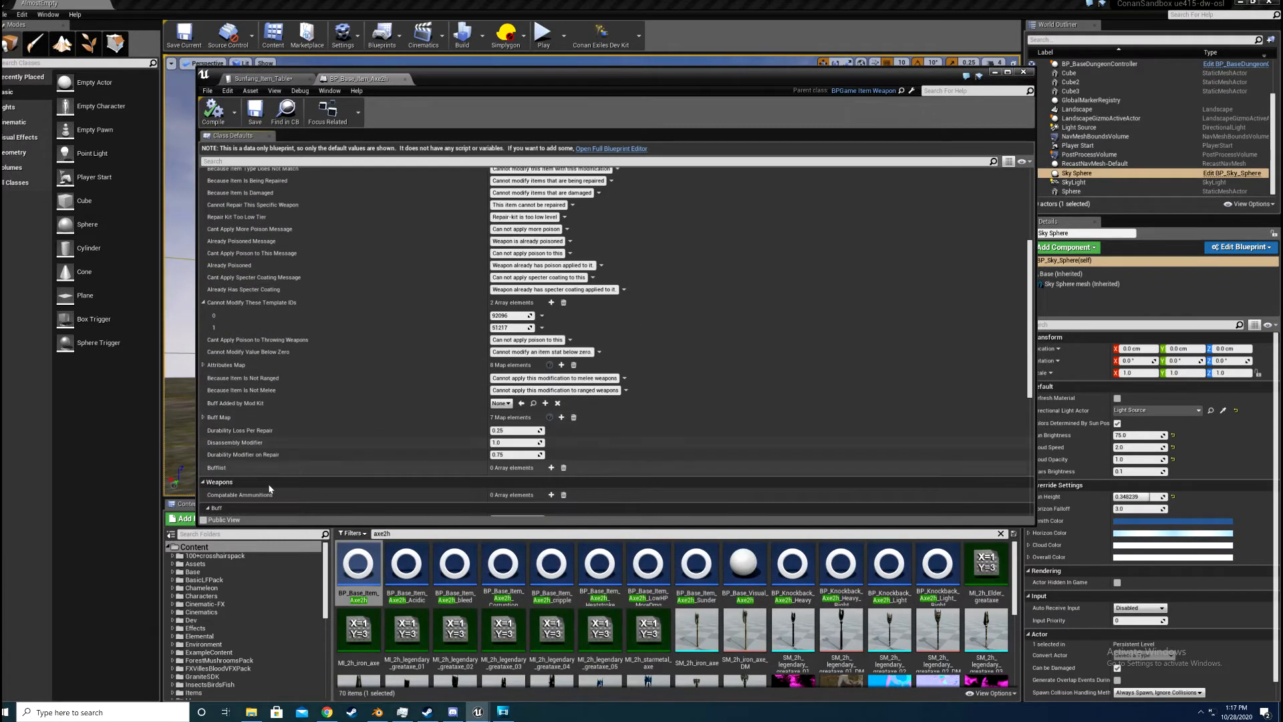
{"action": "scroll", "coordinate": [273, 487], "scroll_direction": "down", "scroll_amount": 3}
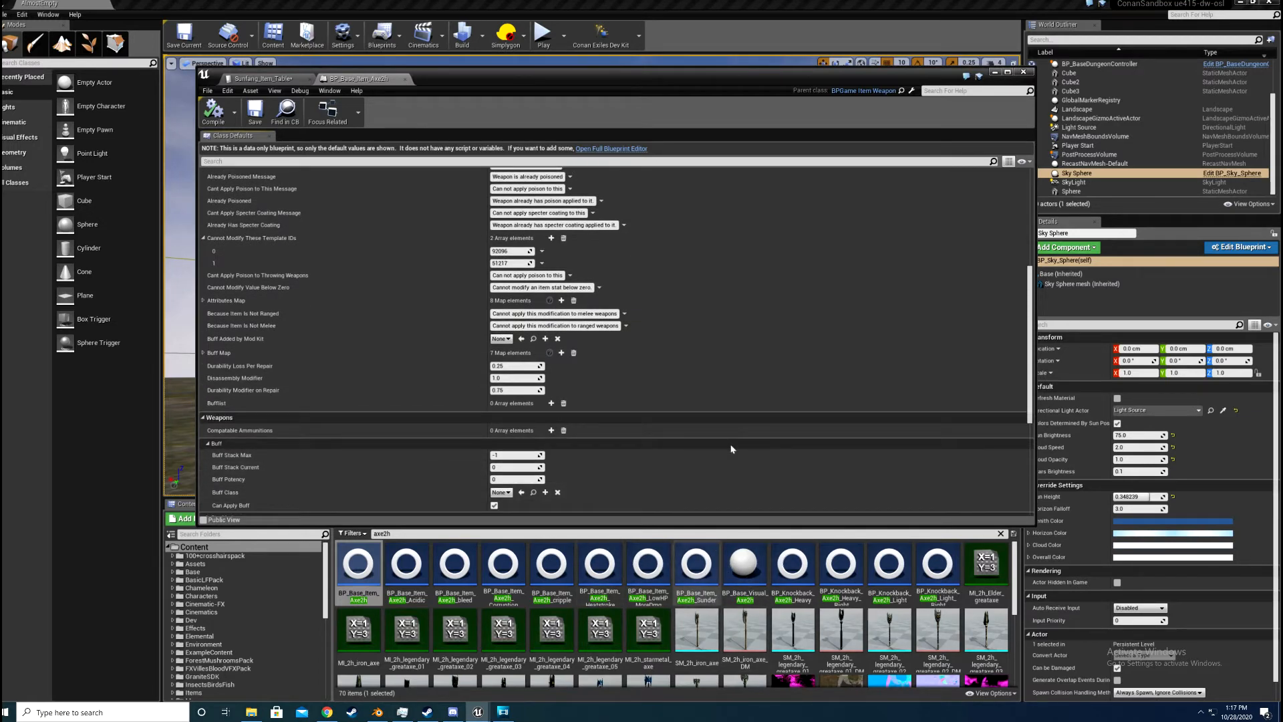
{"action": "scroll", "coordinate": [732, 446], "scroll_direction": "up", "scroll_amount": 8}
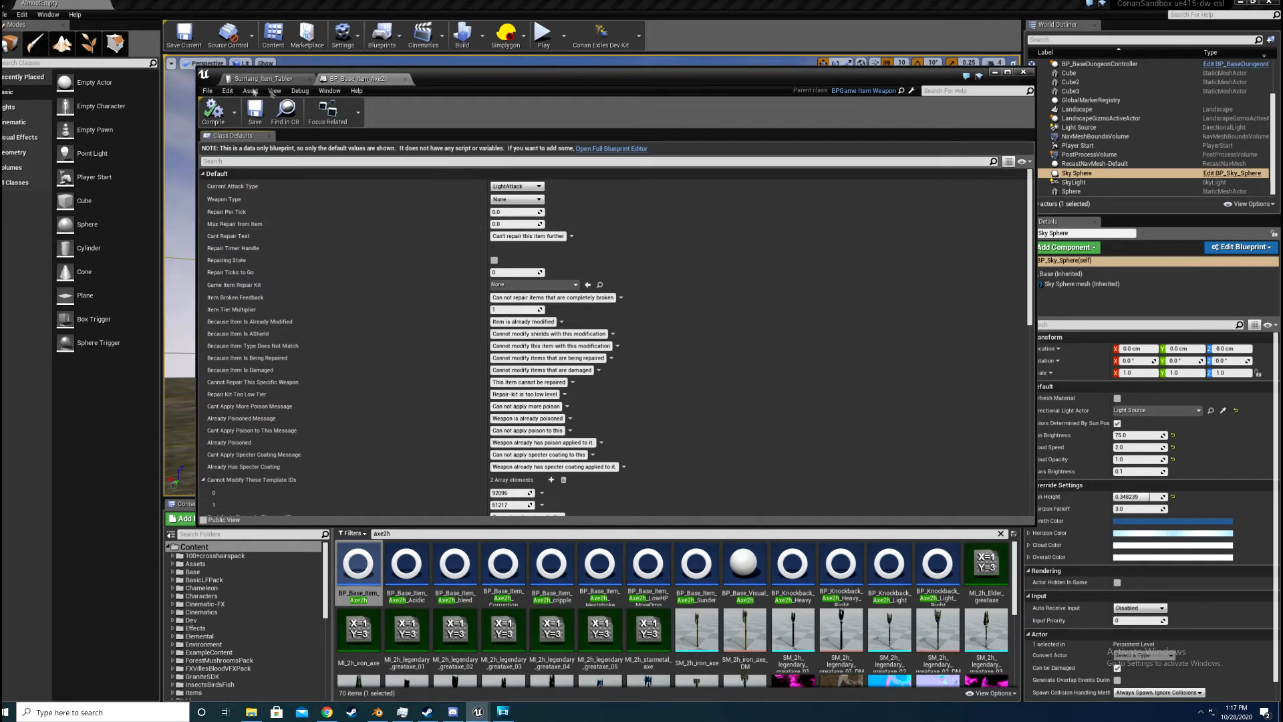
{"action": "left_click", "coordinate": [209, 91]}
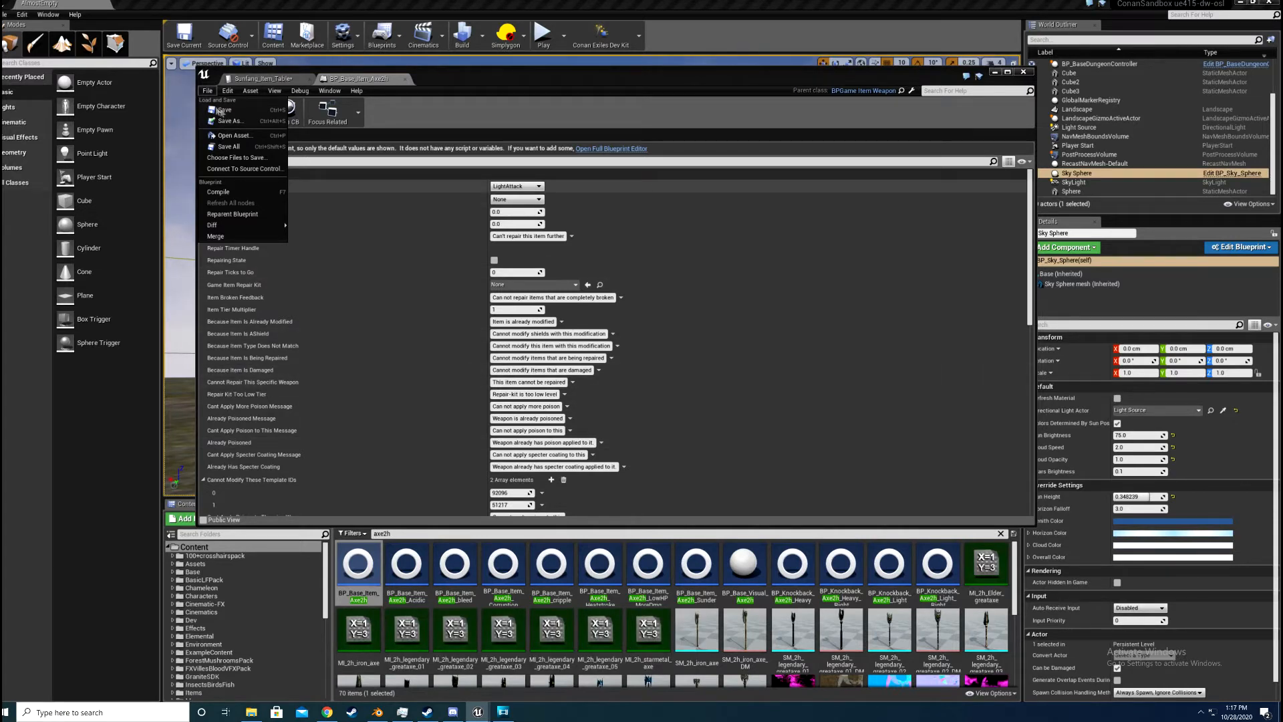
{"action": "left_click", "coordinate": [208, 92]}
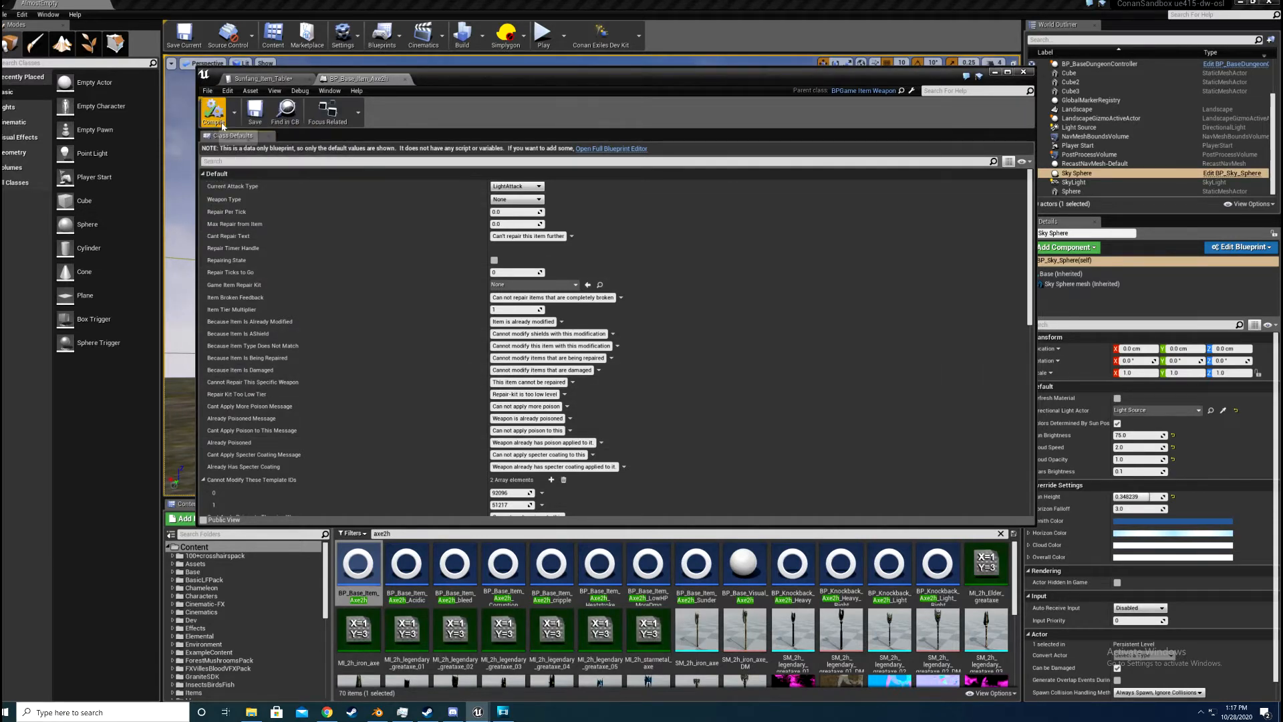
Step: Try to save a copy of the BP_Base_Item_Axe2h blueprint into the Mods/Sunfang_1 folder
{"action": "left_click", "coordinate": [208, 91]}
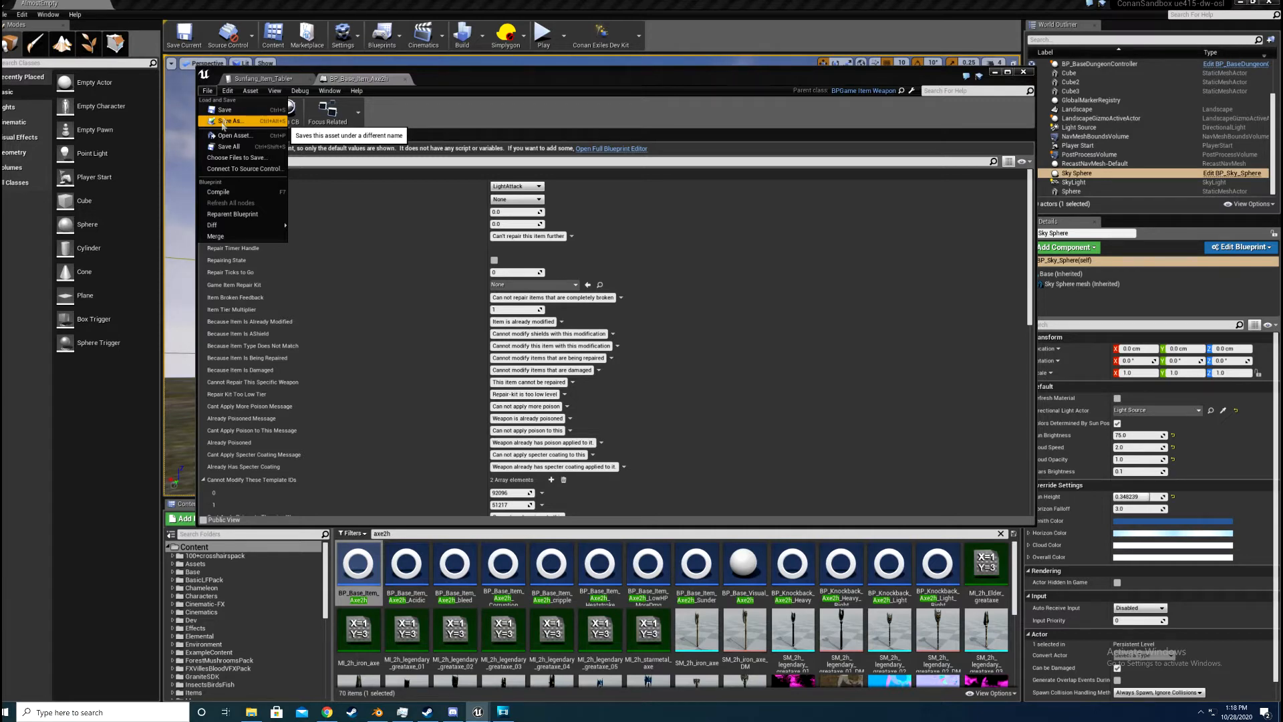
{"action": "left_click", "coordinate": [226, 124]}
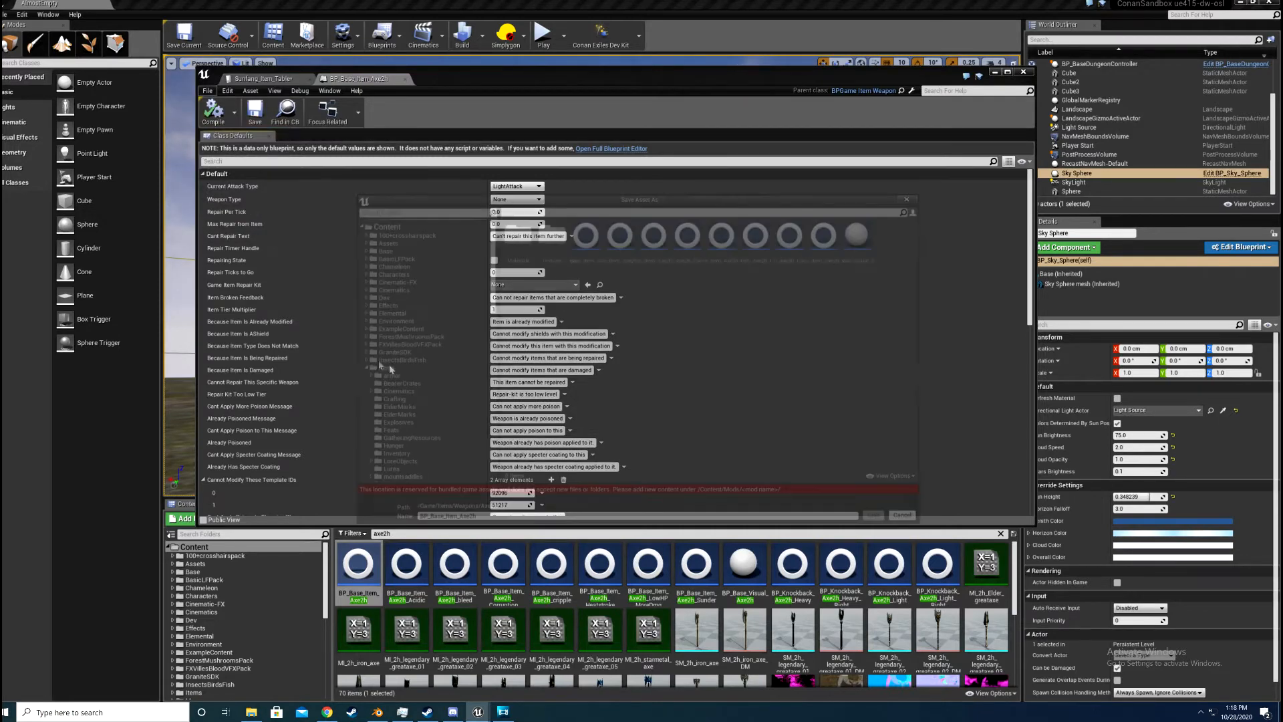
{"action": "left_click", "coordinate": [365, 332]}
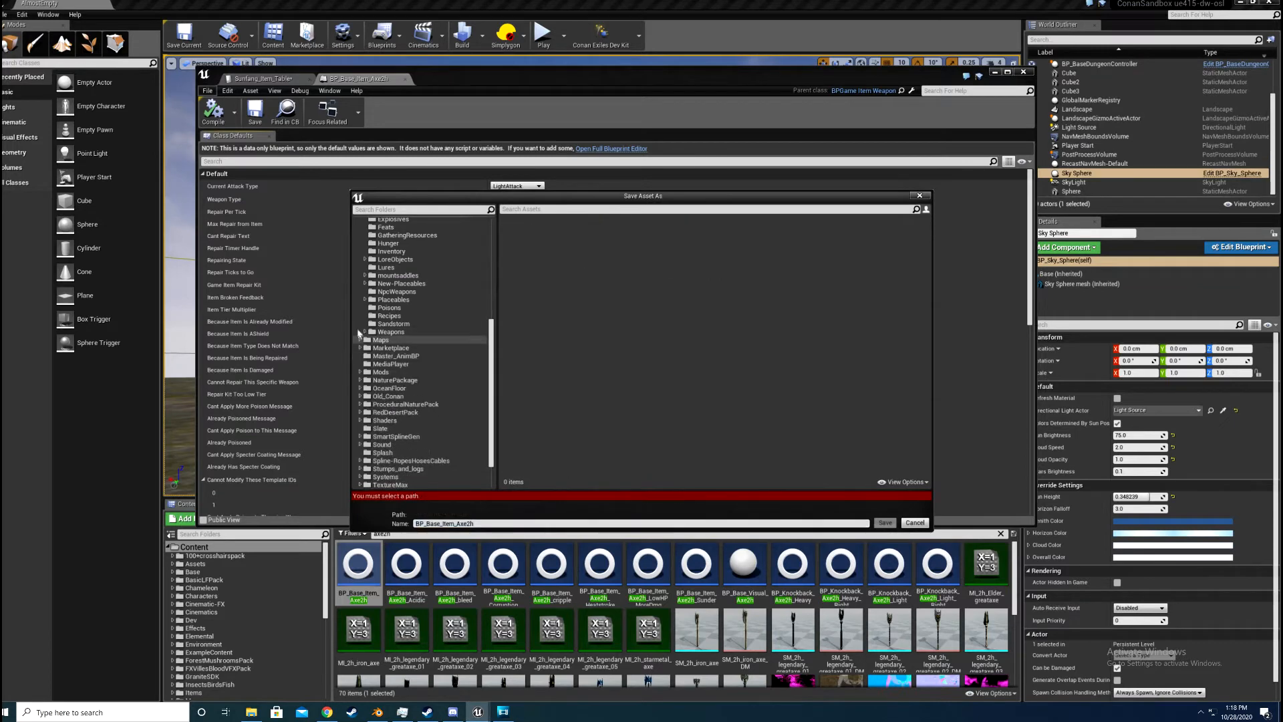
{"action": "scroll", "coordinate": [368, 342], "scroll_direction": "down", "scroll_amount": 2}
{"action": "left_click", "coordinate": [360, 332]}
{"action": "left_click", "coordinate": [388, 339]}
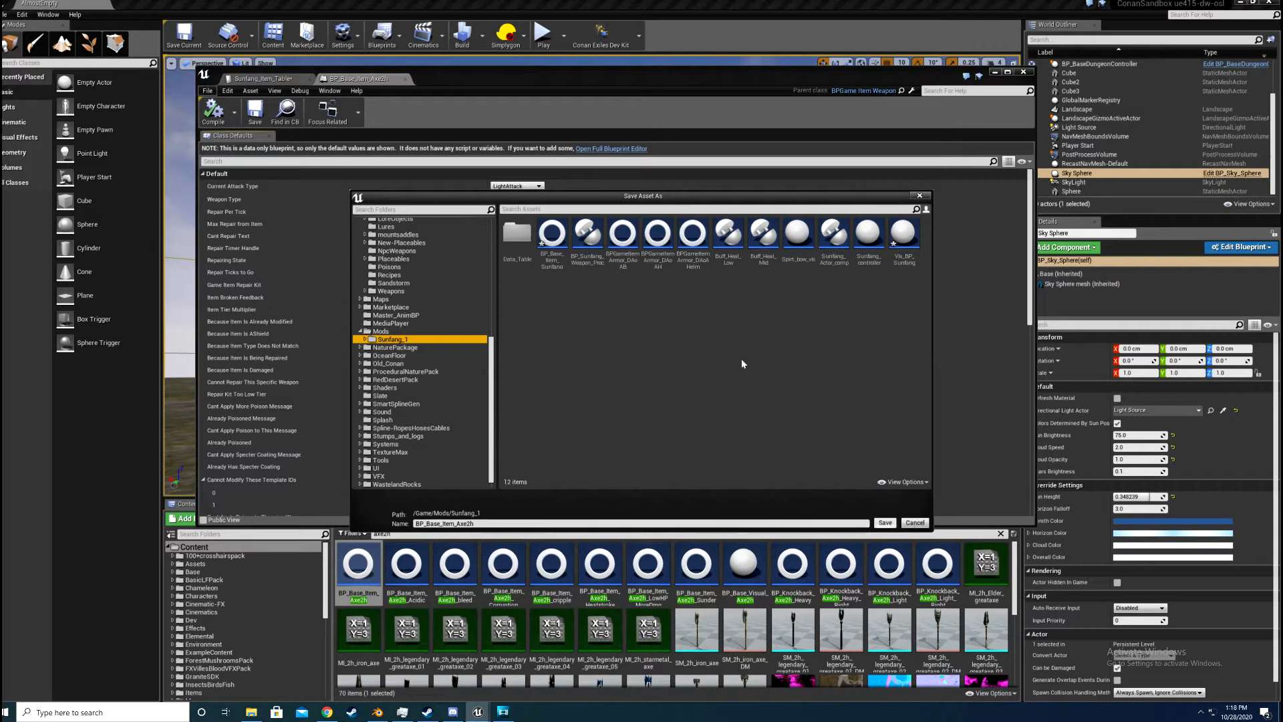
{"action": "left_click", "coordinate": [885, 523]}
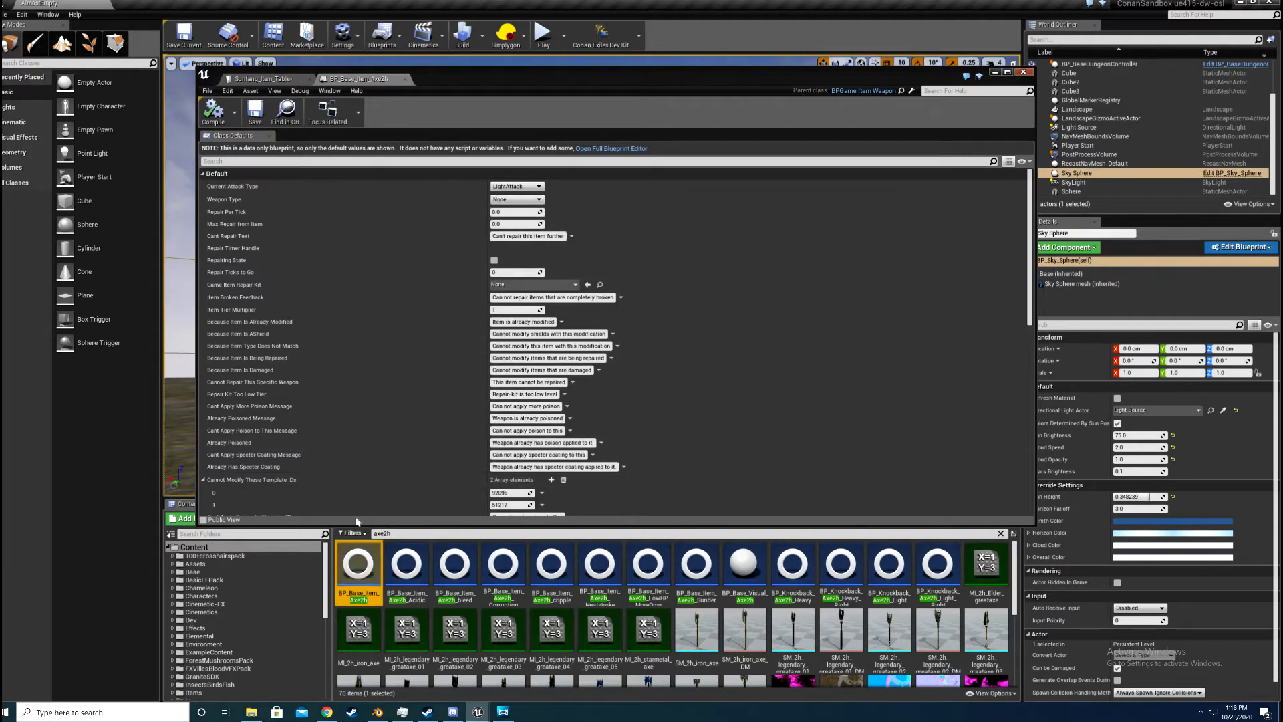
Step: Show the full contents of the Sunfang_1 mod folder without the "axe2h" filter and open the BP_Base_Item_Sunfang blueprint
{"action": "left_click", "coordinate": [247, 624]}
{"action": "scroll", "coordinate": [242, 620], "scroll_direction": "down", "scroll_amount": 6}
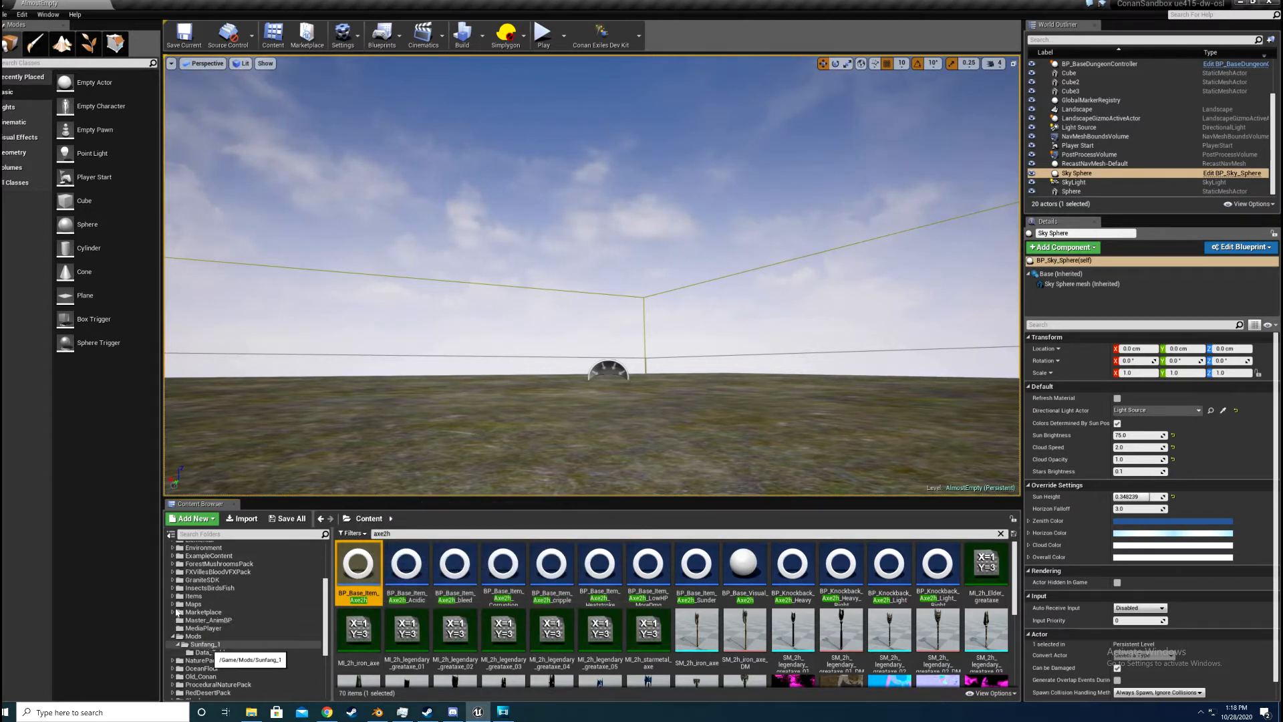
{"action": "left_click", "coordinate": [200, 645]}
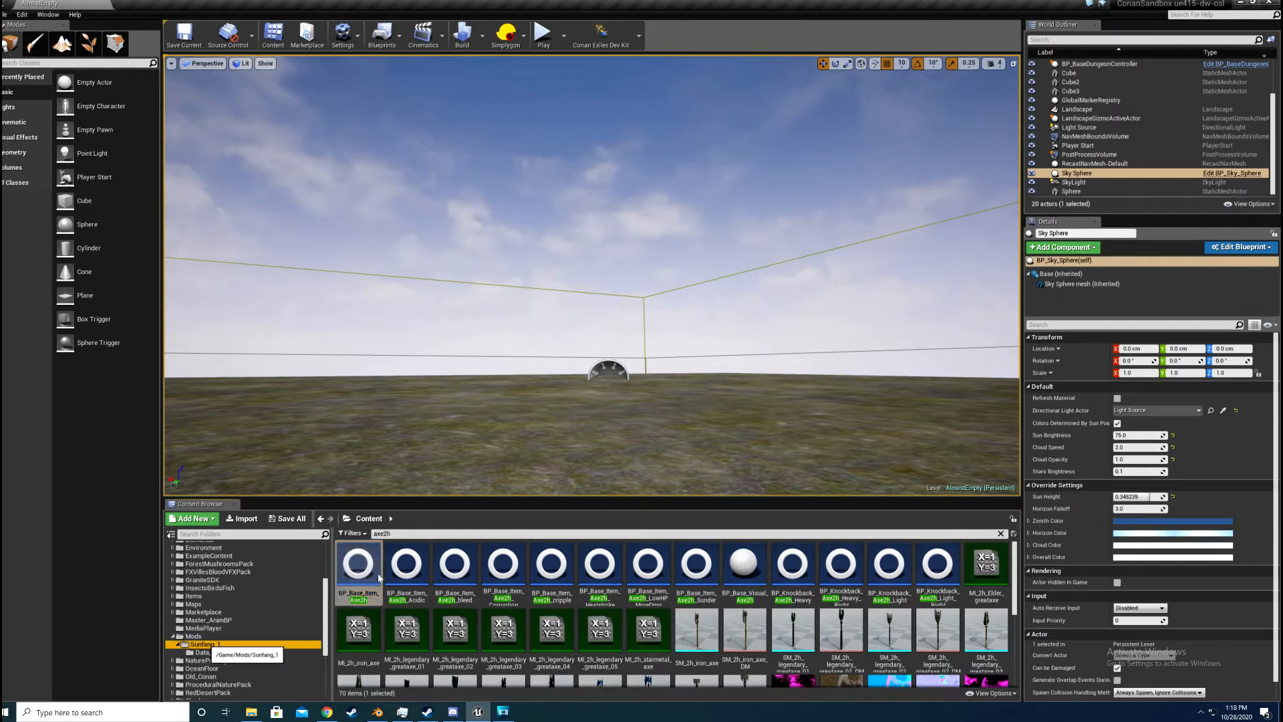
{"action": "left_click_drag", "start_coordinate": [409, 534], "coordinate": [317, 534]}
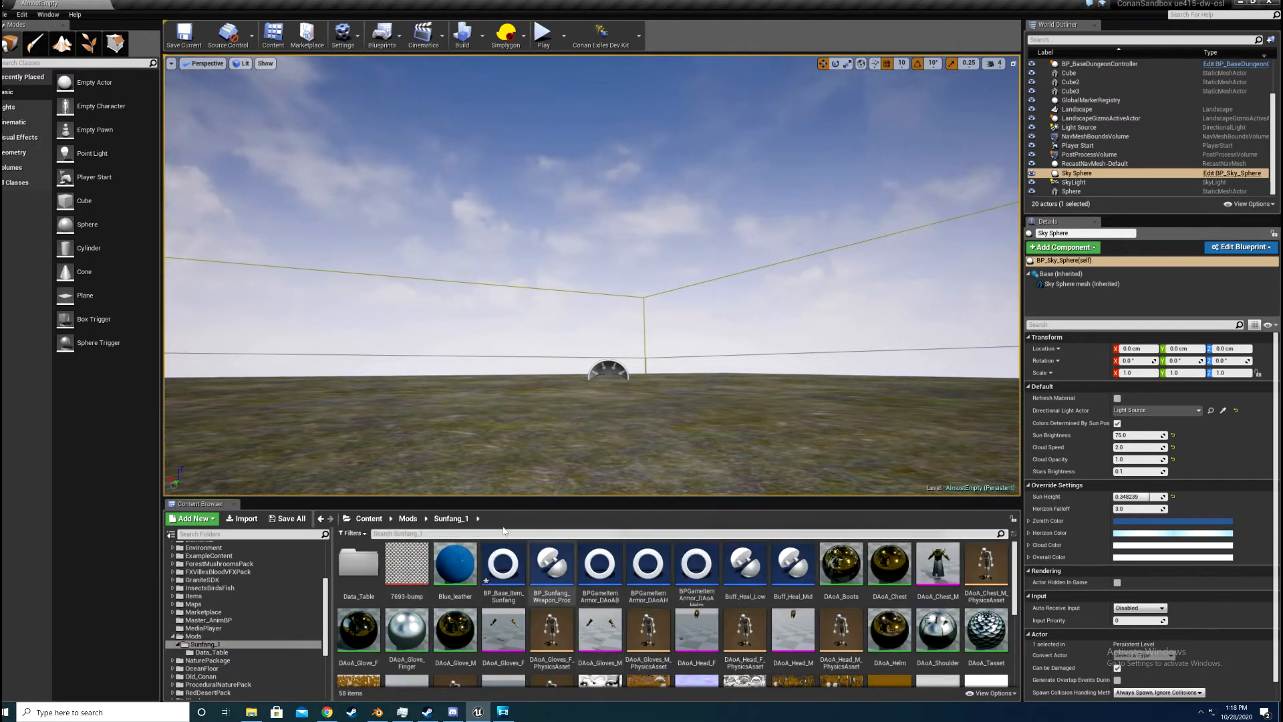
{"action": "double_click", "coordinate": [507, 588]}
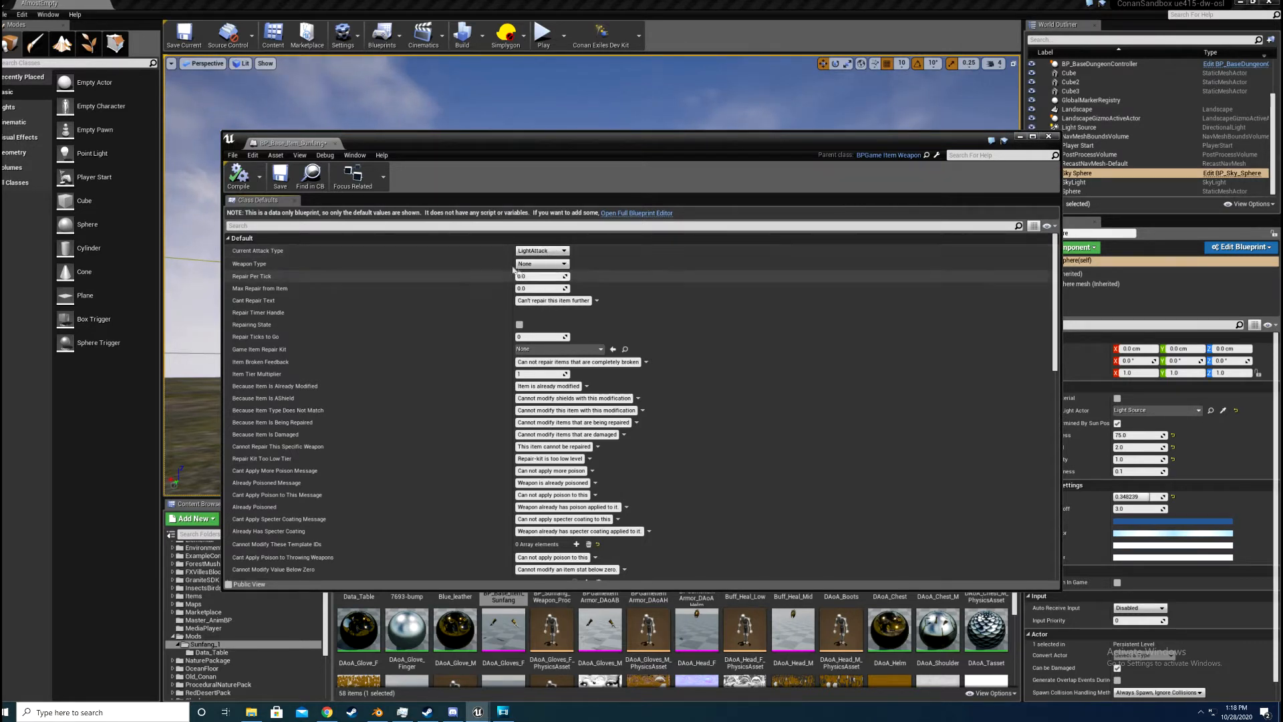
Step: Look through the Weapon Type options in the Sunfang blueprint's class defaults without choosing one
{"action": "left_click", "coordinate": [551, 265]}
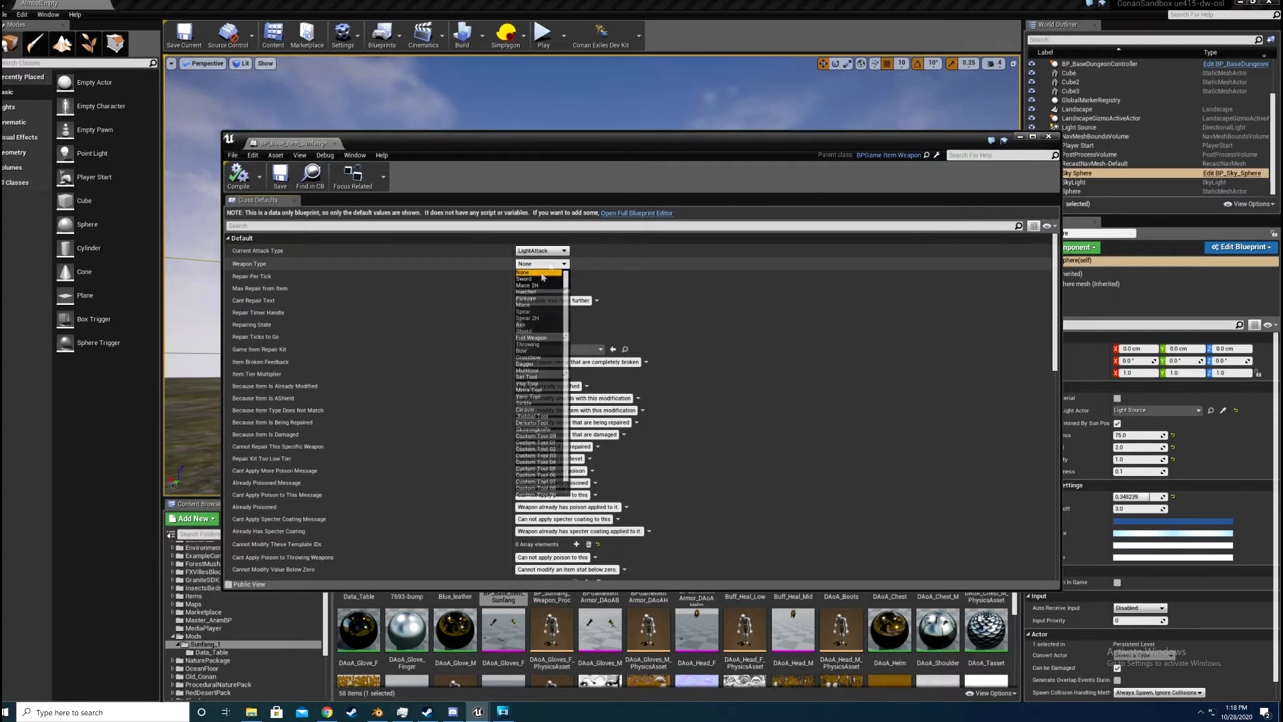
{"action": "left_click", "coordinate": [504, 288]}
{"action": "scroll", "coordinate": [501, 292], "scroll_direction": "down", "scroll_amount": 2}
{"action": "scroll", "coordinate": [503, 294], "scroll_direction": "up", "scroll_amount": 2}
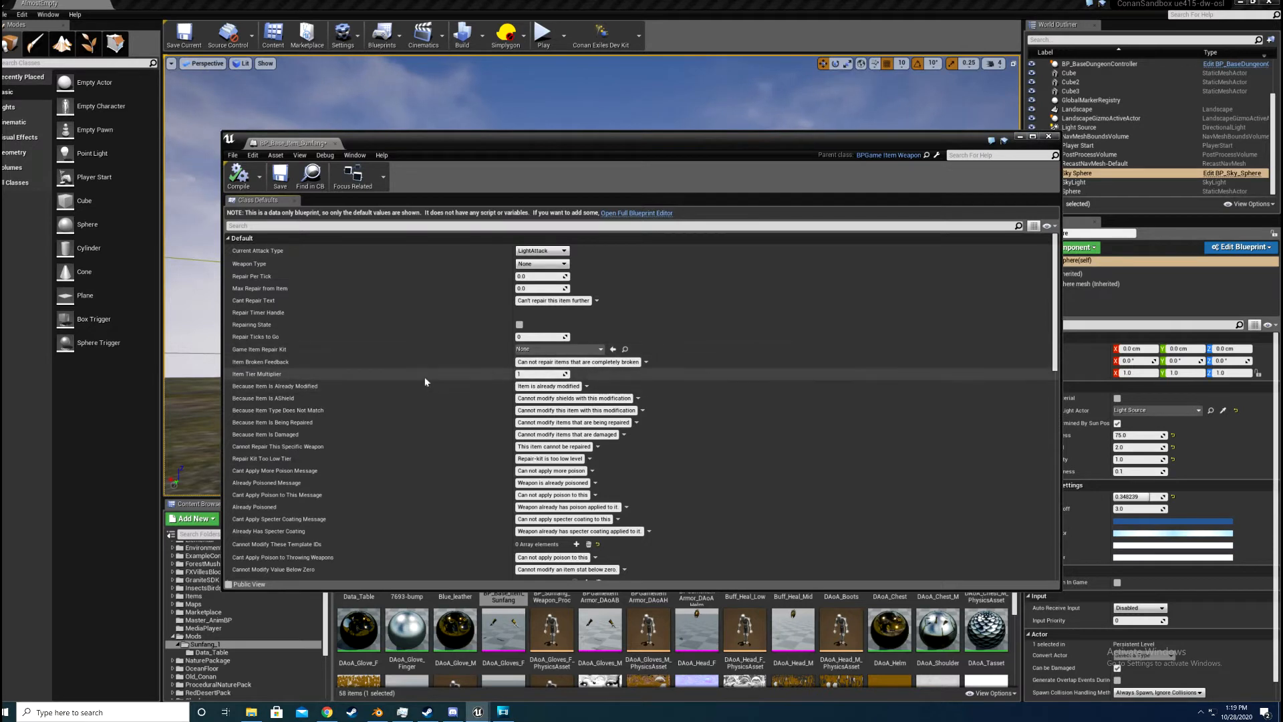
Step: Examine the Sunfang blueprint's class defaults from the repair and poison messages through the buff maps and durability modifiers to the Weapons buff settings
{"action": "scroll", "coordinate": [433, 365], "scroll_direction": "down", "scroll_amount": 1}
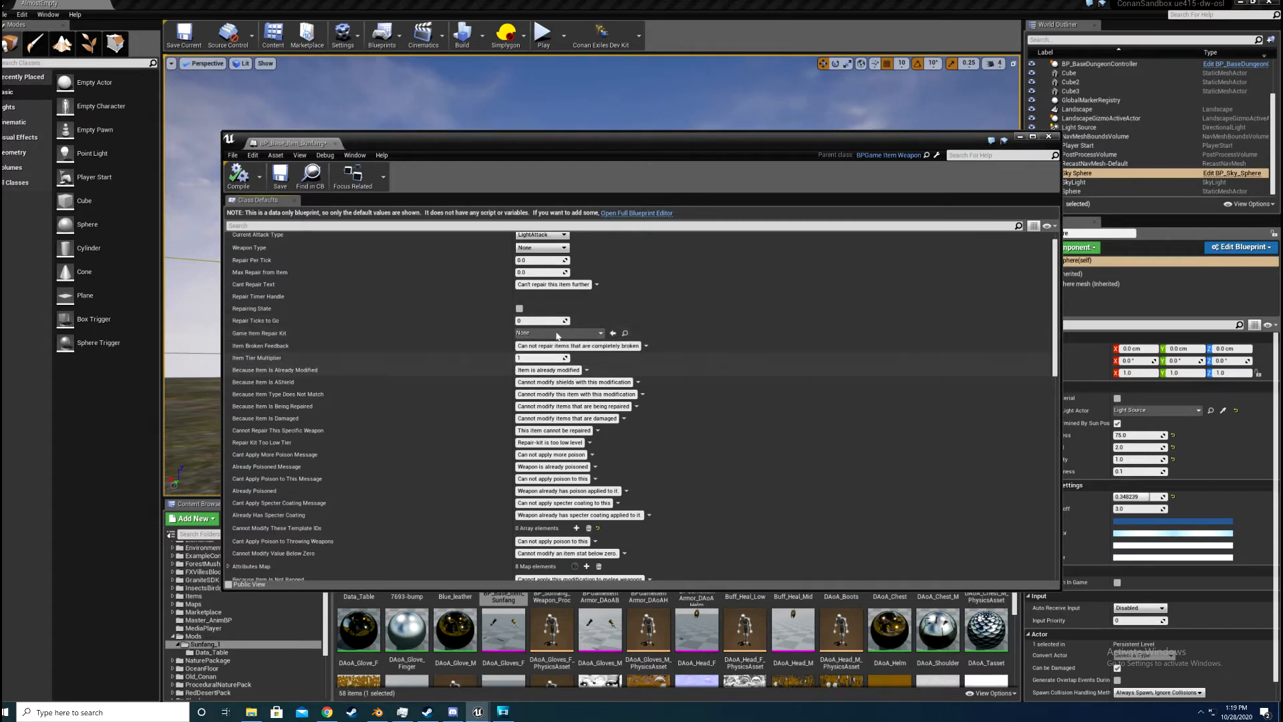
{"action": "scroll", "coordinate": [355, 274], "scroll_direction": "down", "scroll_amount": 3}
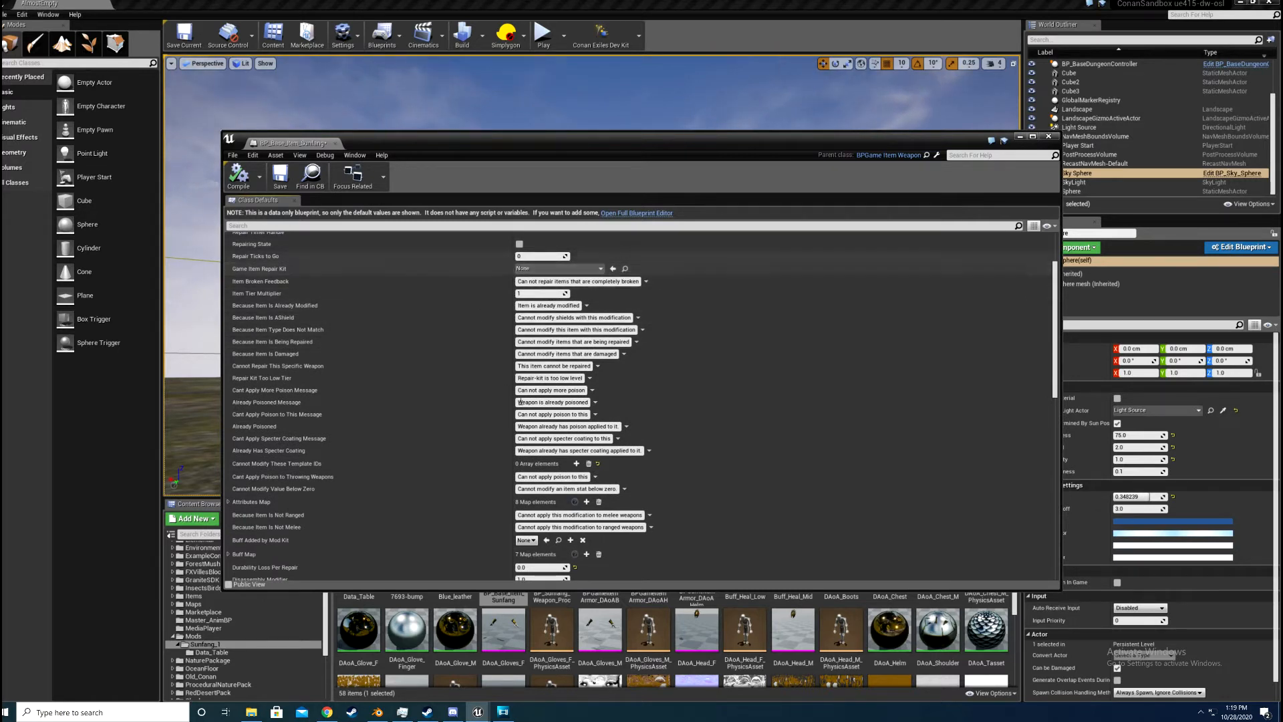
{"action": "scroll", "coordinate": [520, 403], "scroll_direction": "down", "scroll_amount": 3}
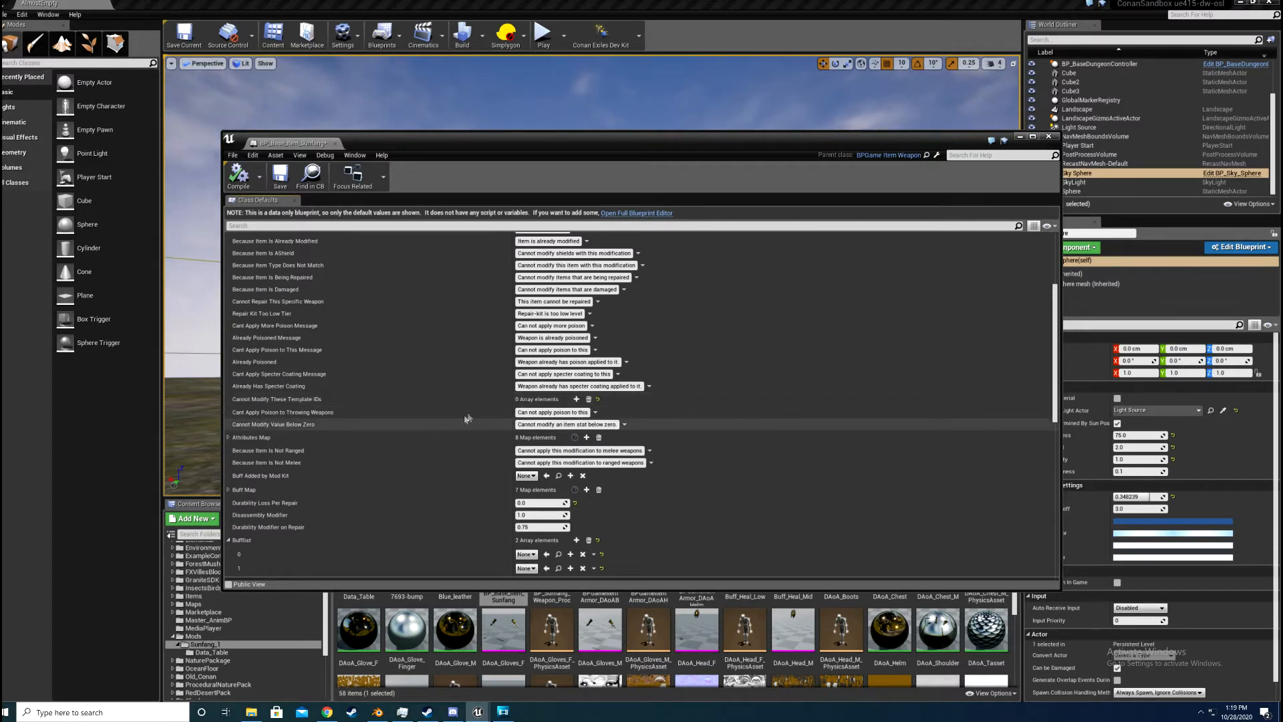
{"action": "scroll", "coordinate": [478, 408], "scroll_direction": "down", "scroll_amount": 3}
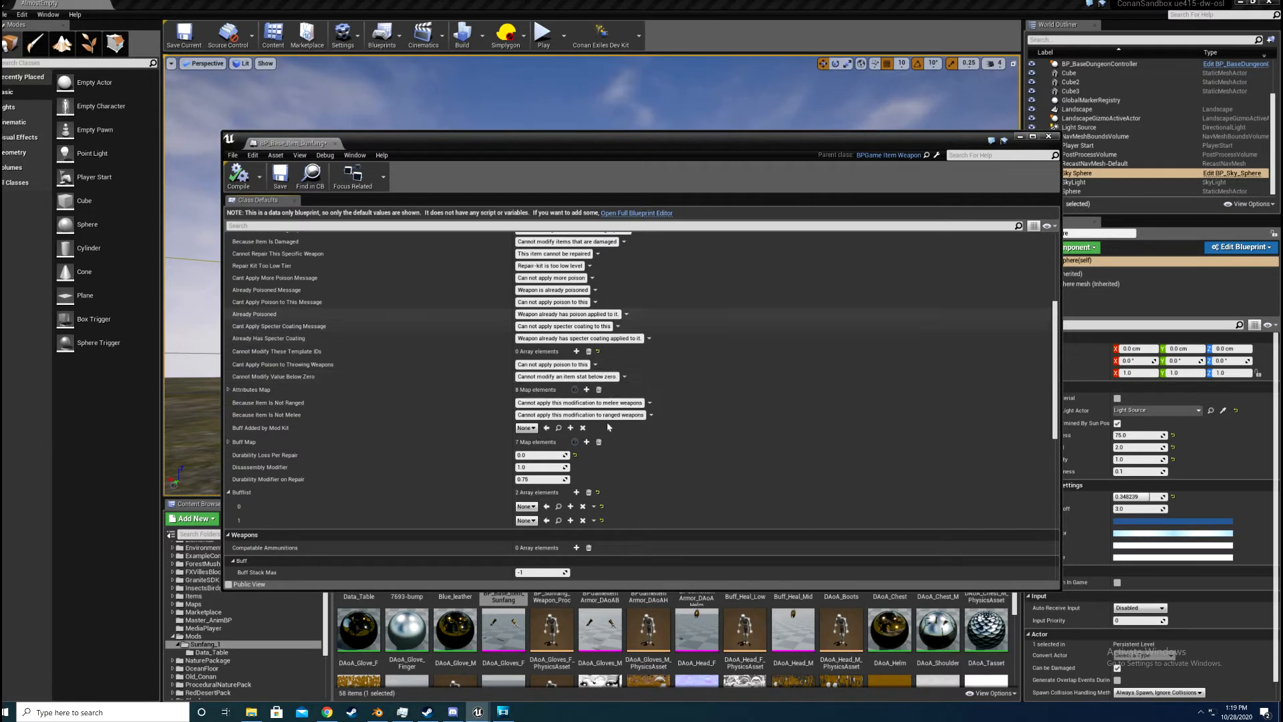
{"action": "scroll", "coordinate": [618, 398], "scroll_direction": "down", "scroll_amount": 1}
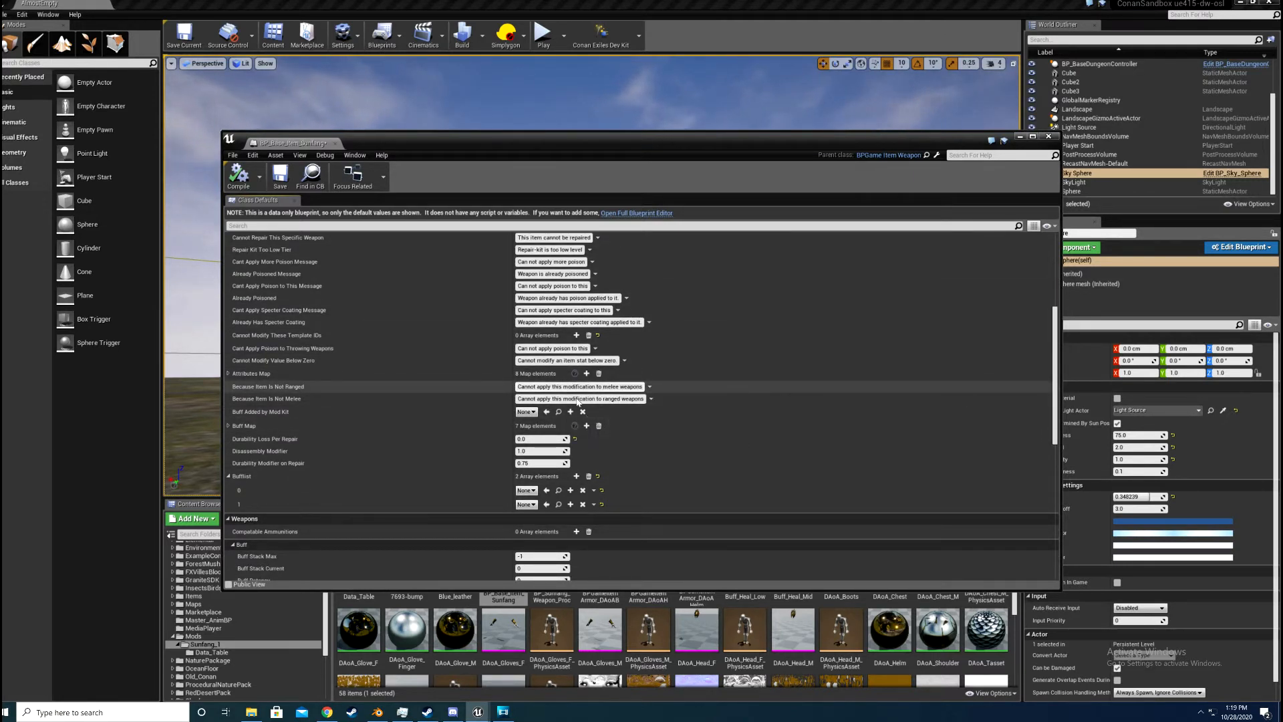
{"action": "scroll", "coordinate": [394, 363], "scroll_direction": "down", "scroll_amount": 2}
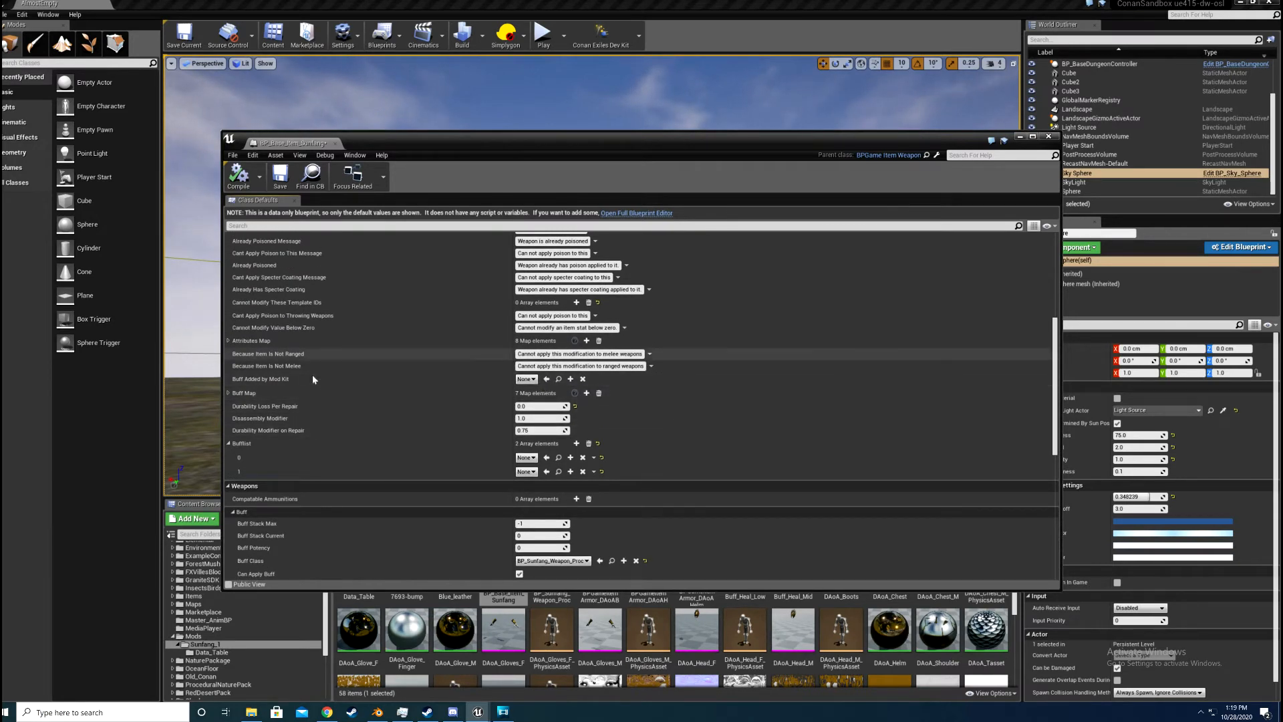
{"action": "scroll", "coordinate": [443, 417], "scroll_direction": "down", "scroll_amount": 1}
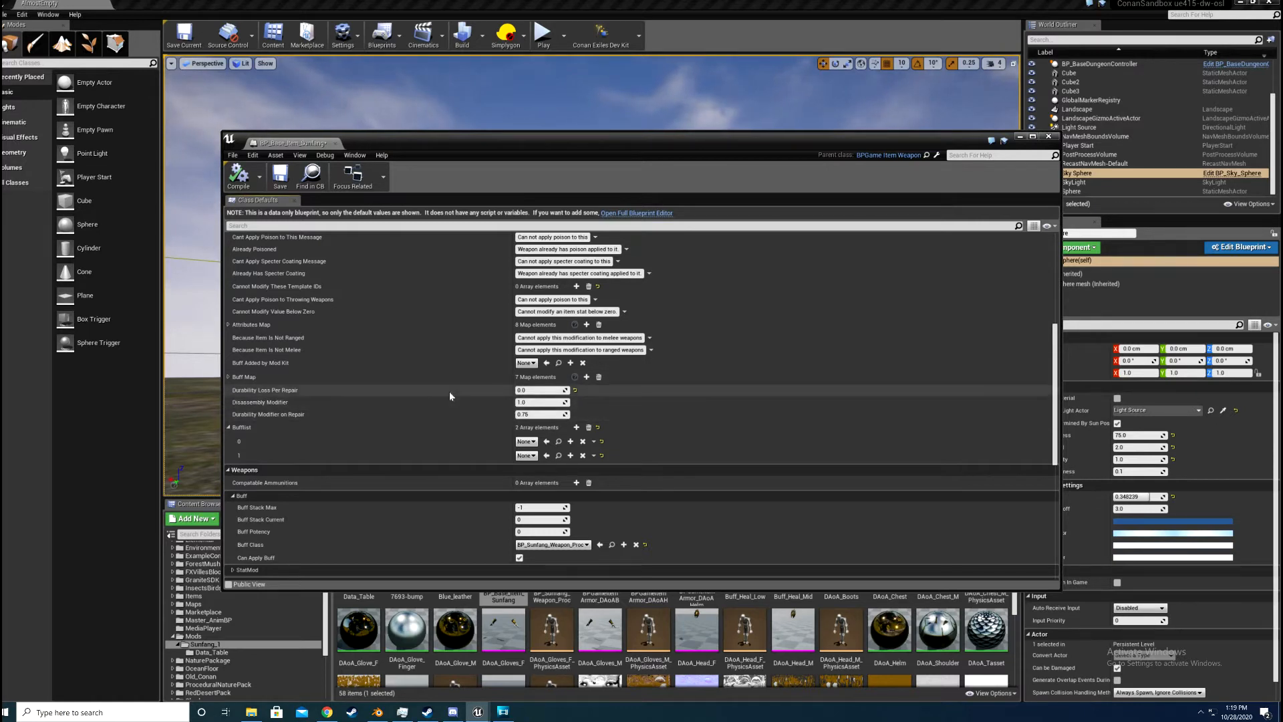
{"action": "scroll", "coordinate": [400, 359], "scroll_direction": "down", "scroll_amount": 2}
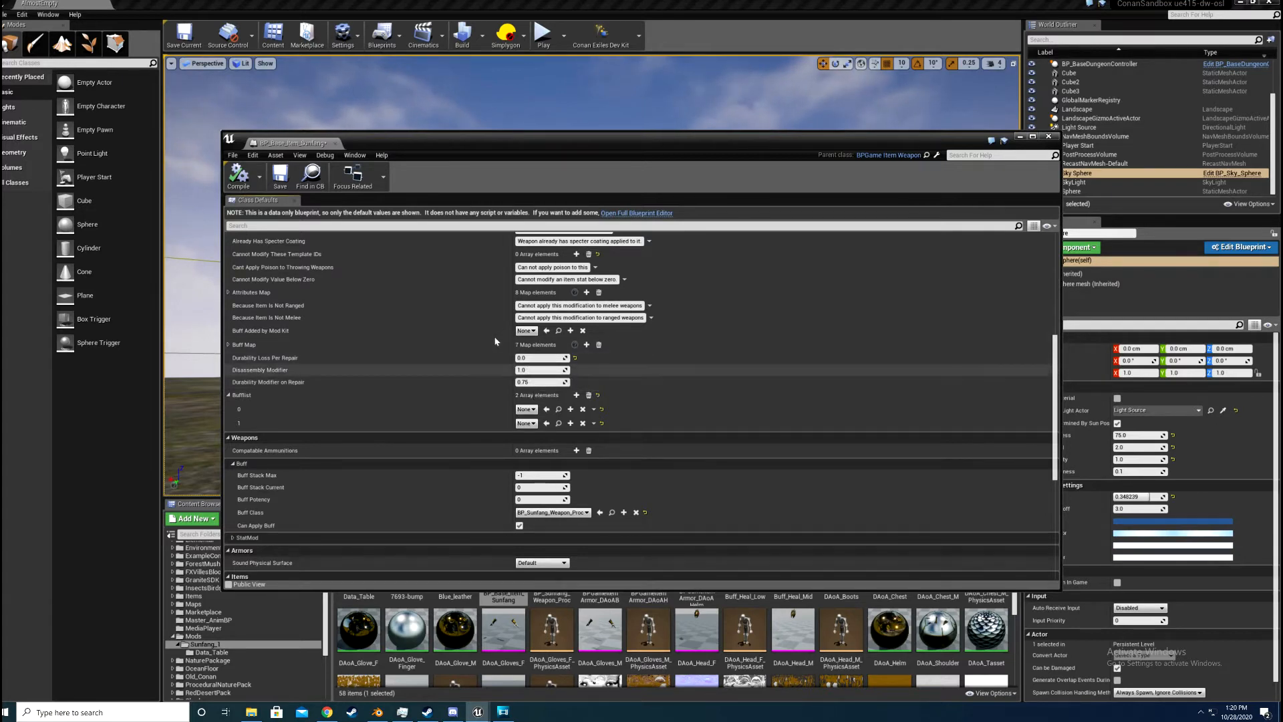
{"action": "scroll", "coordinate": [496, 367], "scroll_direction": "down", "scroll_amount": 3}
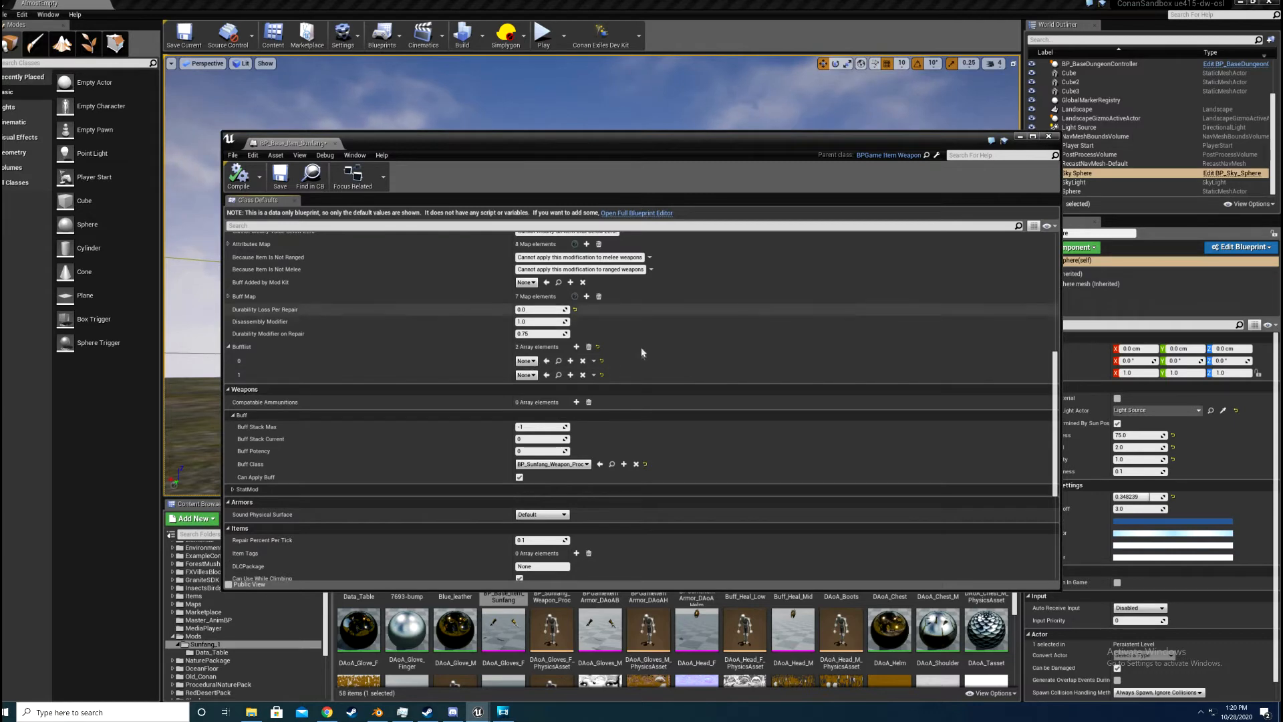
{"action": "scroll", "coordinate": [646, 364], "scroll_direction": "down", "scroll_amount": 2}
{"action": "scroll", "coordinate": [736, 360], "scroll_direction": "down", "scroll_amount": 3}
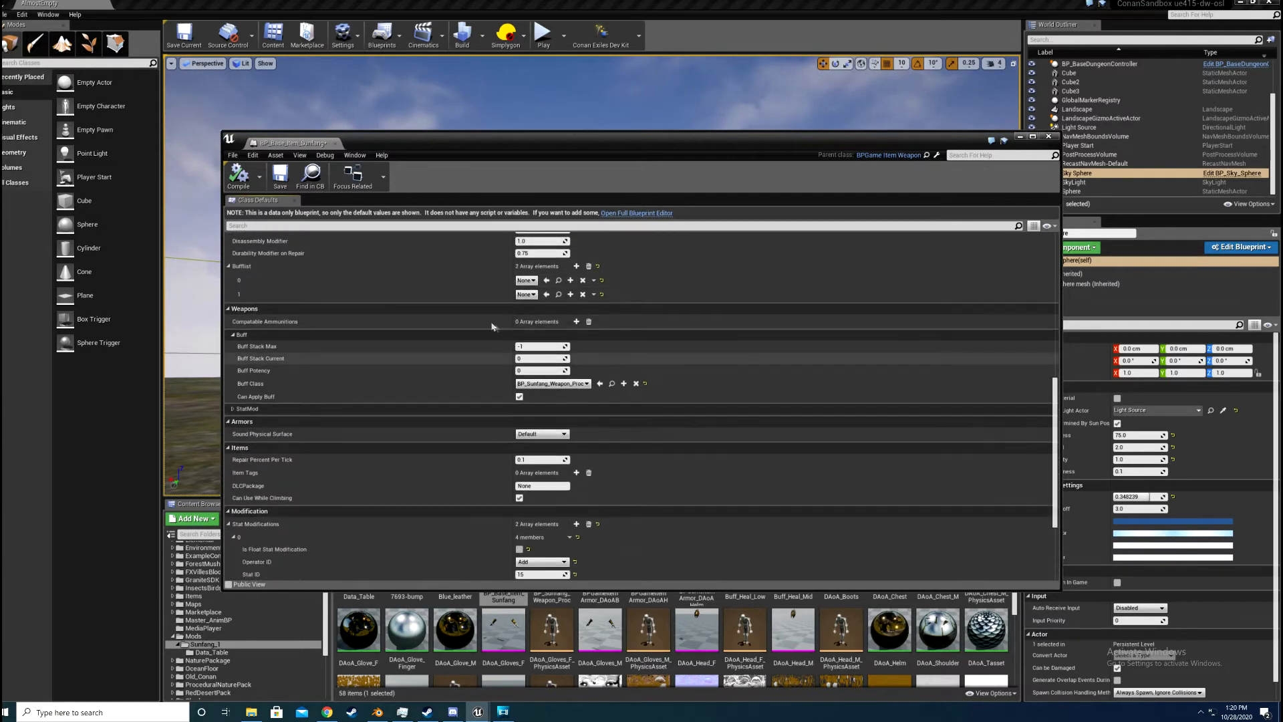
{"action": "scroll", "coordinate": [669, 354], "scroll_direction": "down", "scroll_amount": 2}
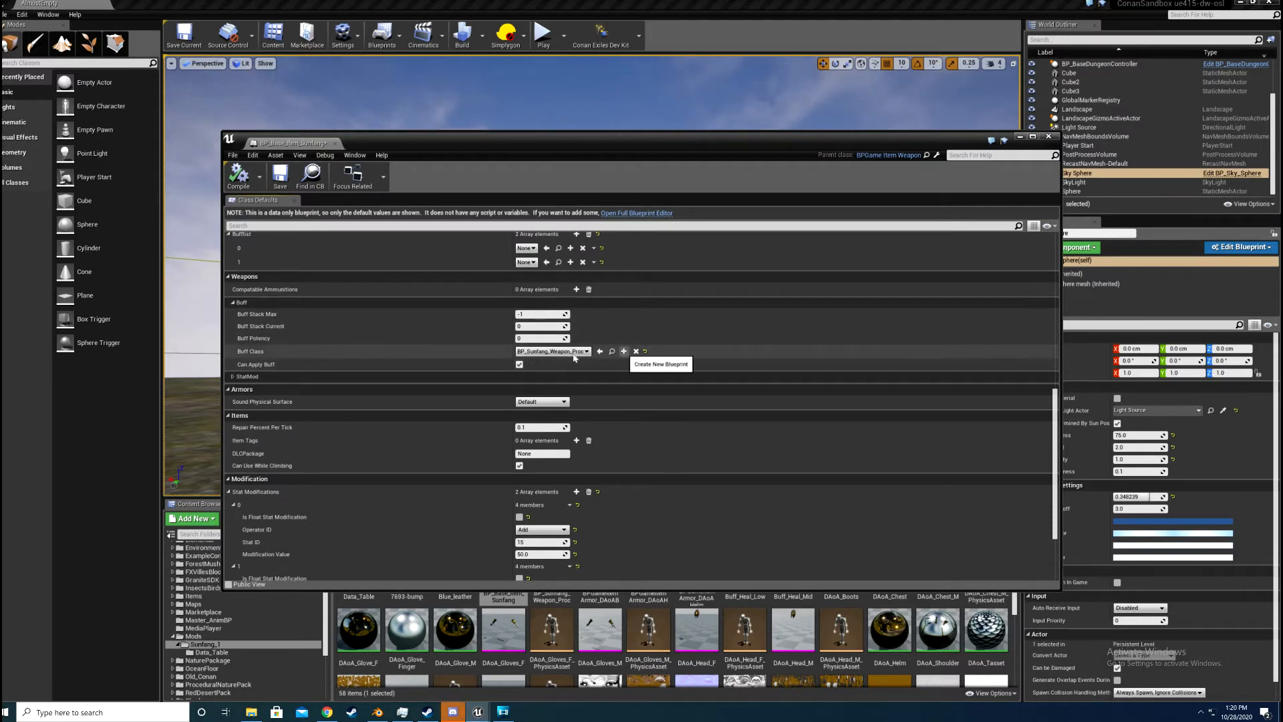
Step: Reset the weapon's Buff Class to its default and assign BP_Sunfang_Weapon_Proc to it
{"action": "left_click", "coordinate": [623, 351]}
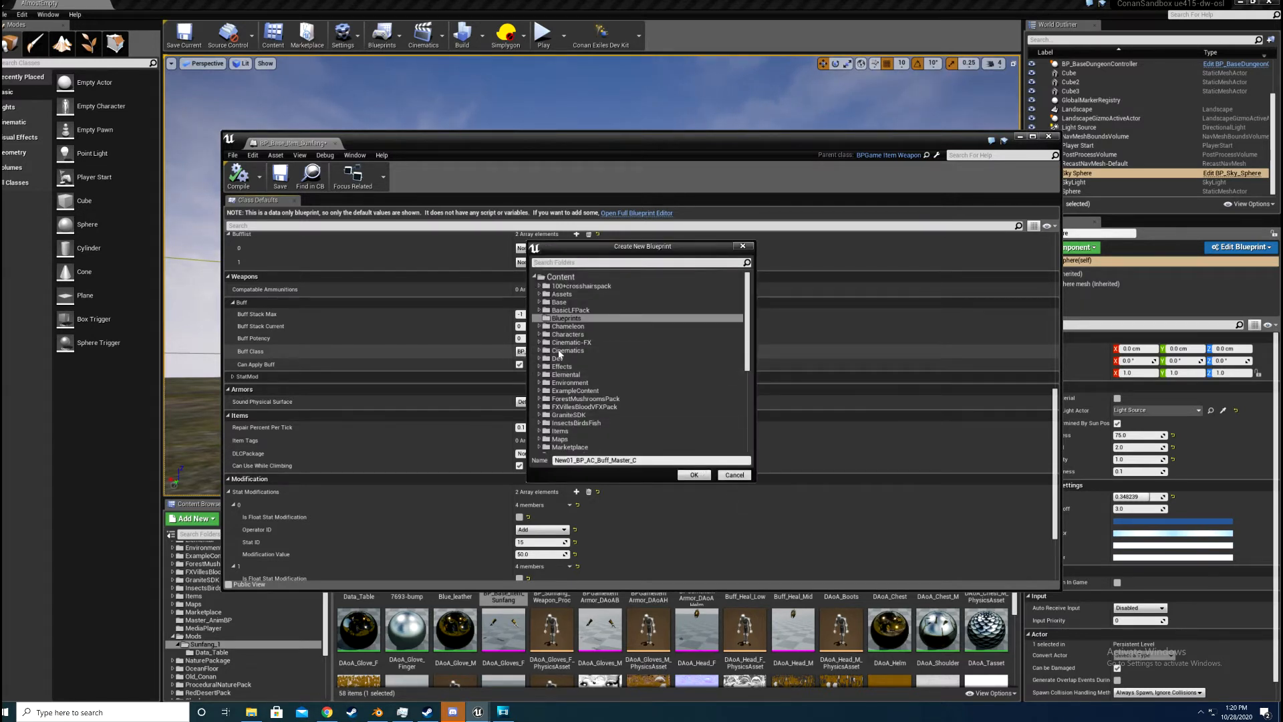
{"action": "key", "text": "Escape"}
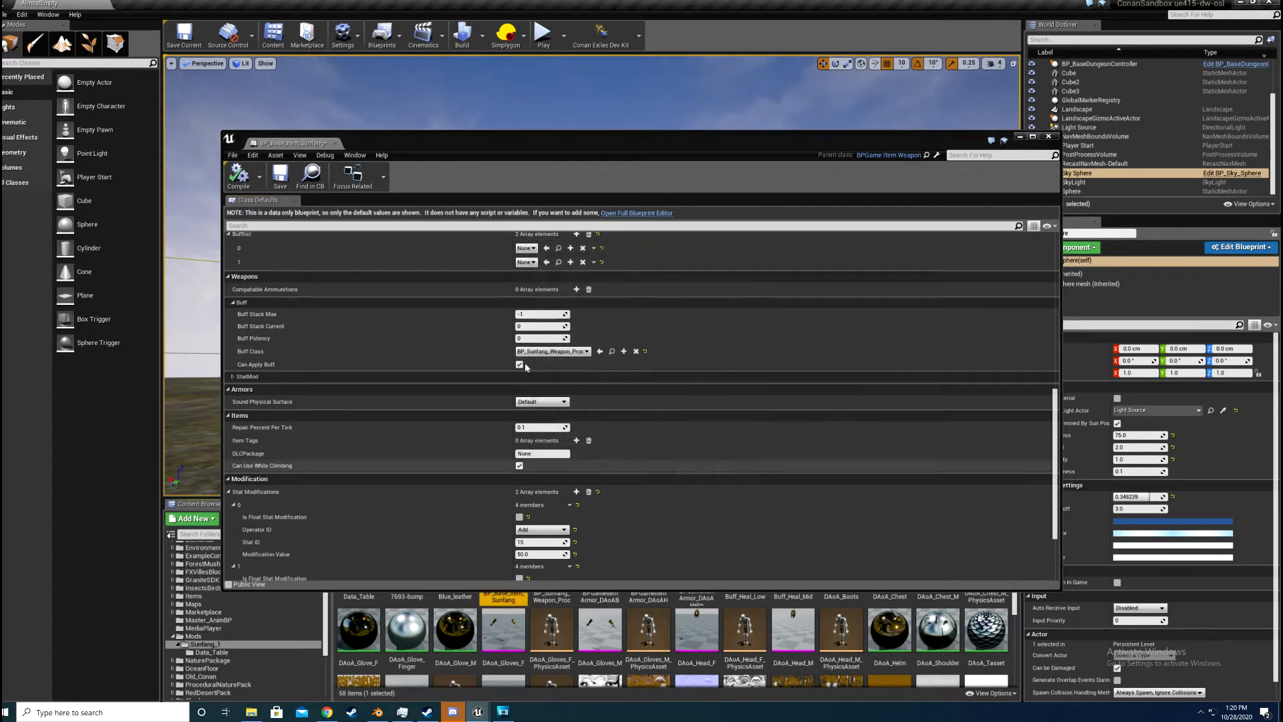
{"action": "left_click", "coordinate": [645, 350]}
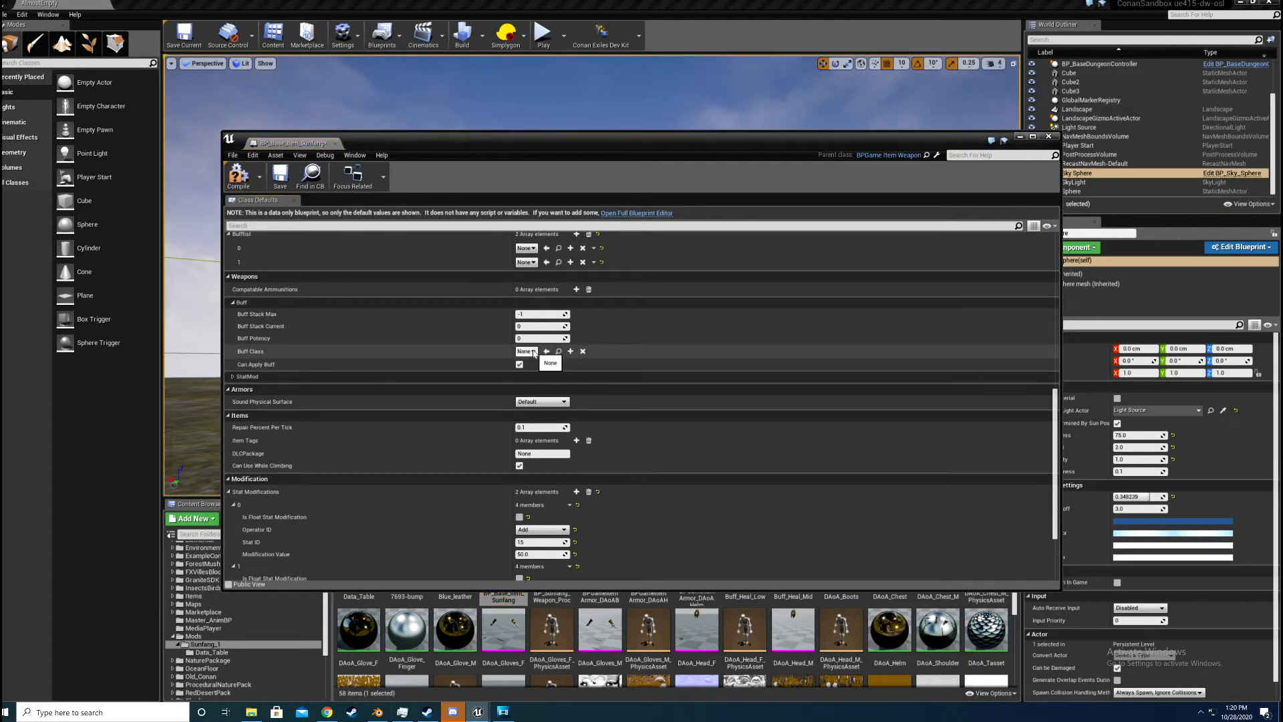
{"action": "left_click", "coordinate": [533, 351]}
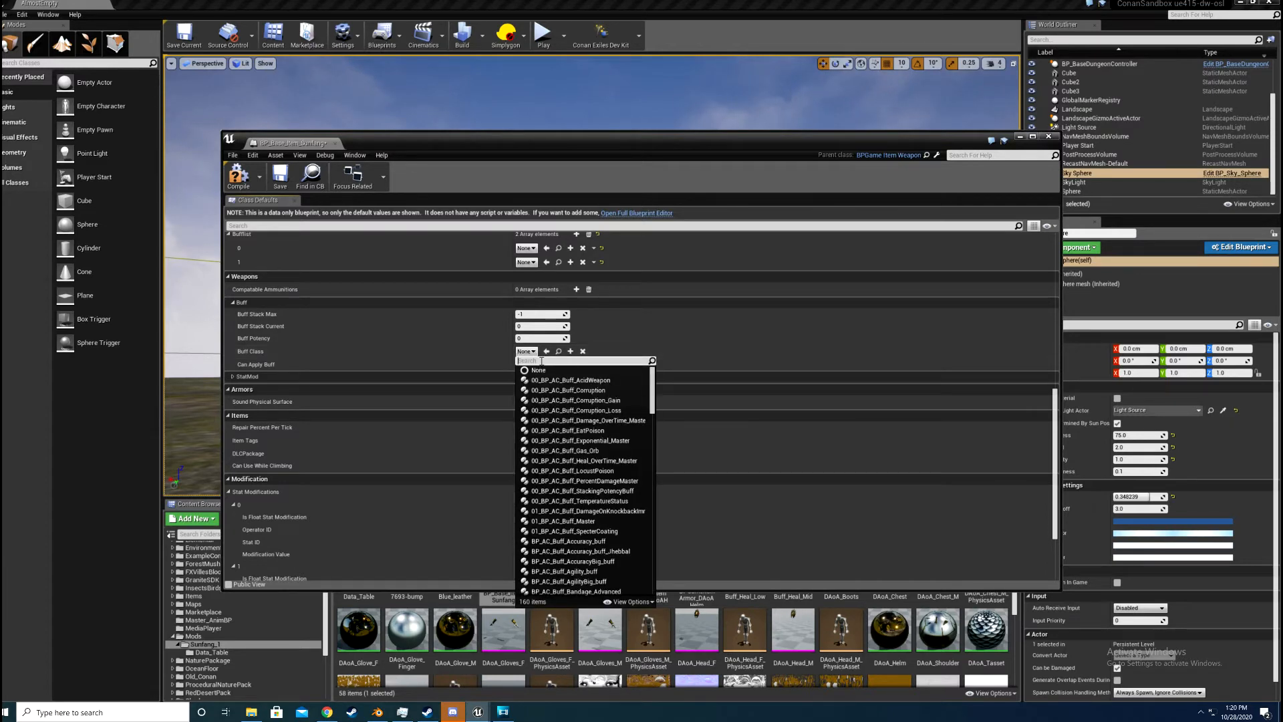
{"action": "type", "text": "sun"}
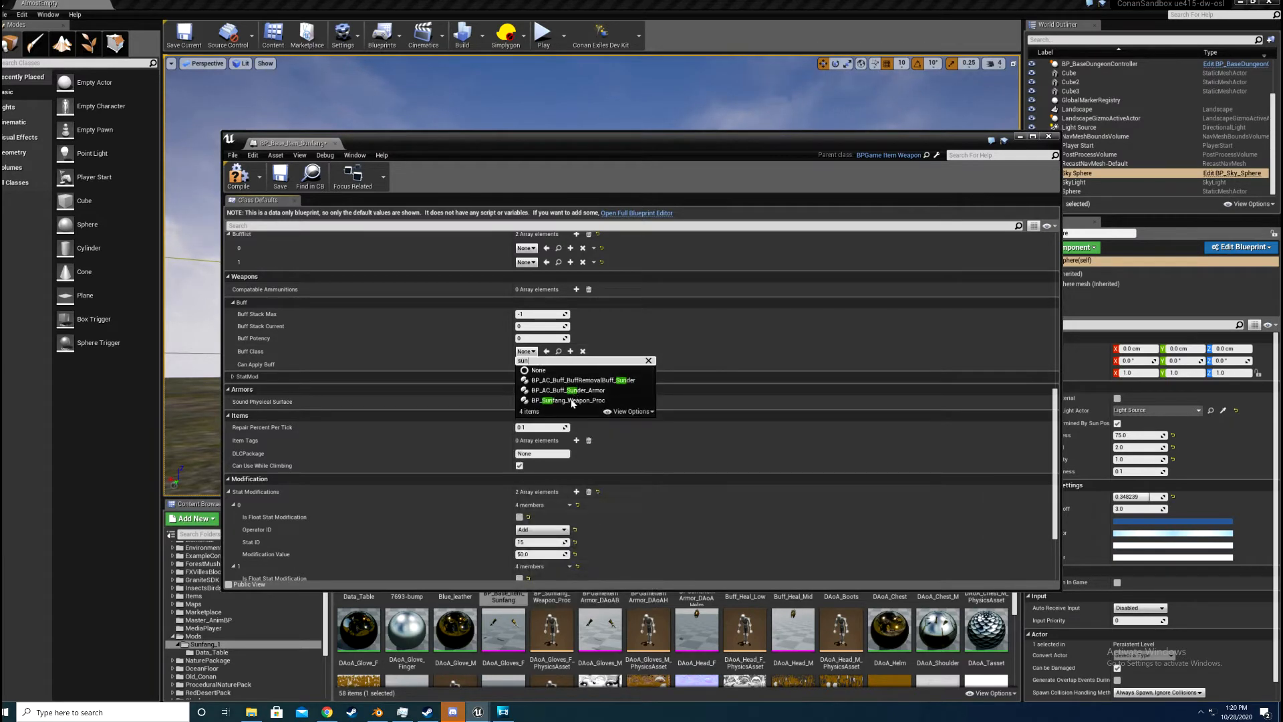
{"action": "left_click", "coordinate": [573, 401]}
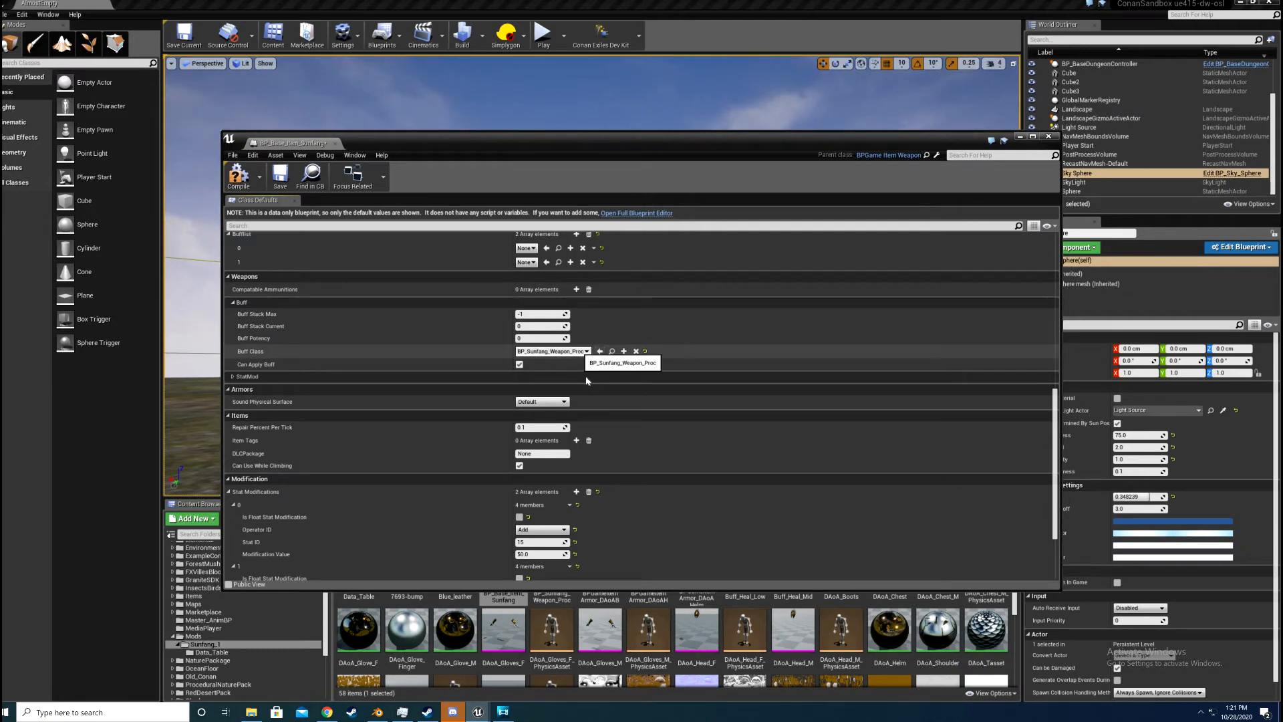
Step: Examine the weapon's StatMod settings, such as stamina costs and Weapon Damage ID, and collapse StatMod and Armors
{"action": "scroll", "coordinate": [587, 381], "scroll_direction": "down", "scroll_amount": 3}
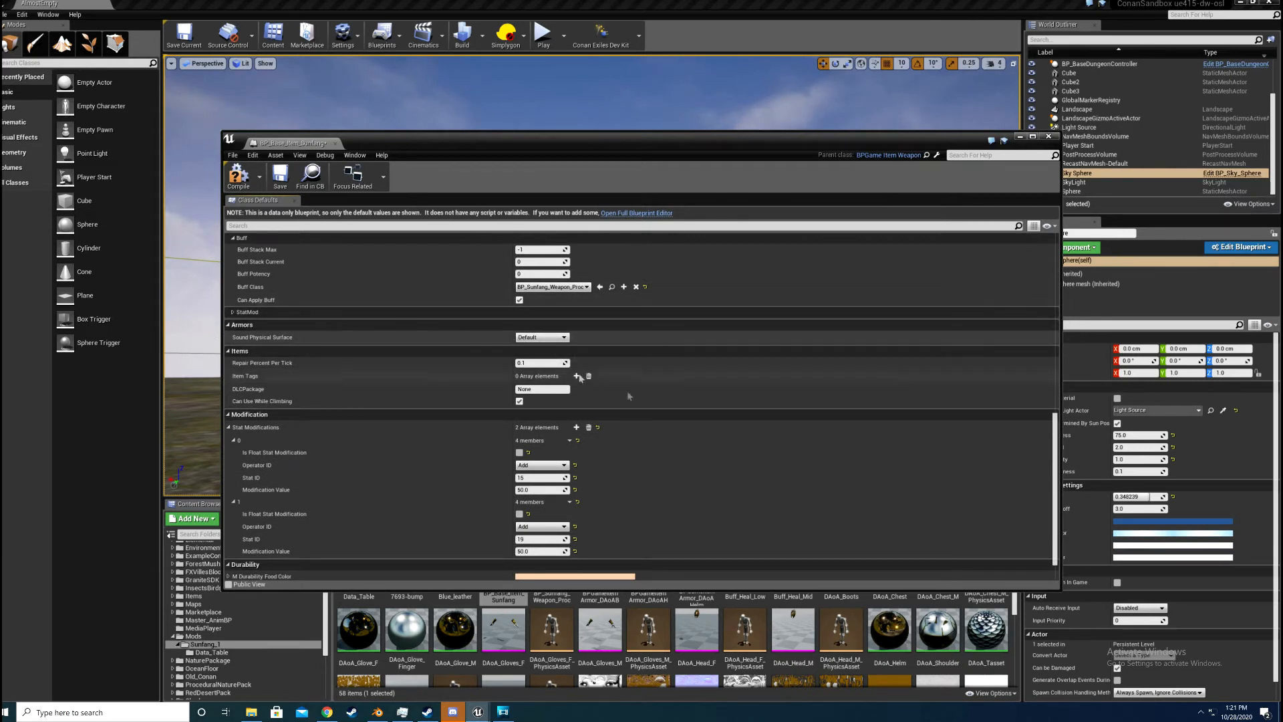
{"action": "scroll", "coordinate": [259, 286], "scroll_direction": "down", "scroll_amount": 1}
{"action": "left_click", "coordinate": [259, 286]}
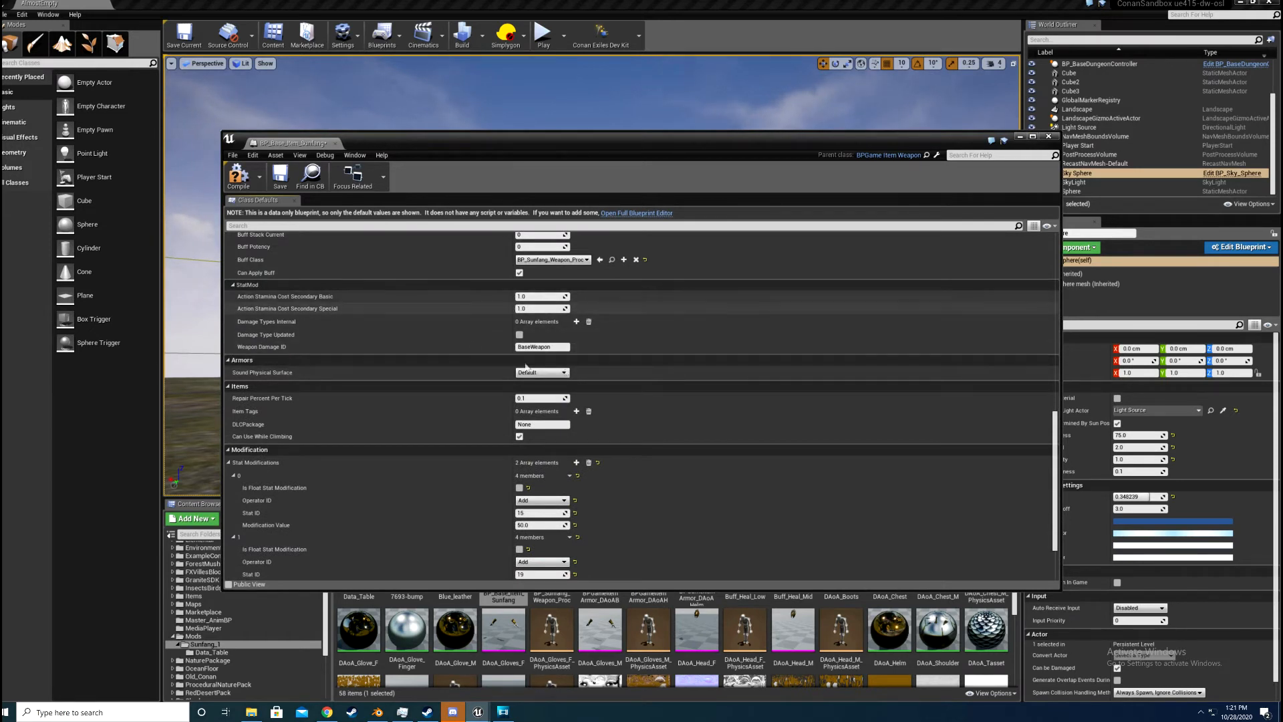
{"action": "left_click", "coordinate": [294, 285]}
{"action": "left_click", "coordinate": [295, 298]}
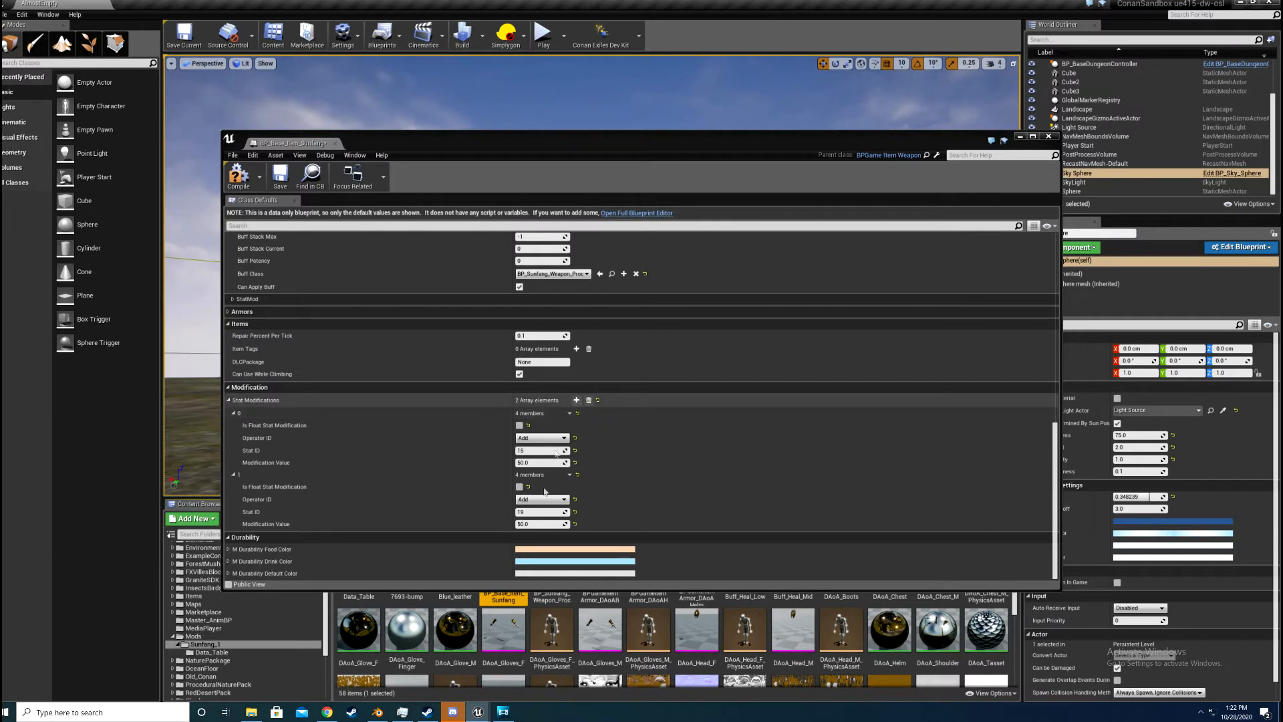
Step: Add a third Stat Modifications element to the Sunfang blueprint and set its Operator ID to Add
{"action": "left_click", "coordinate": [577, 400]}
{"action": "scroll", "coordinate": [519, 493], "scroll_direction": "down", "scroll_amount": 2}
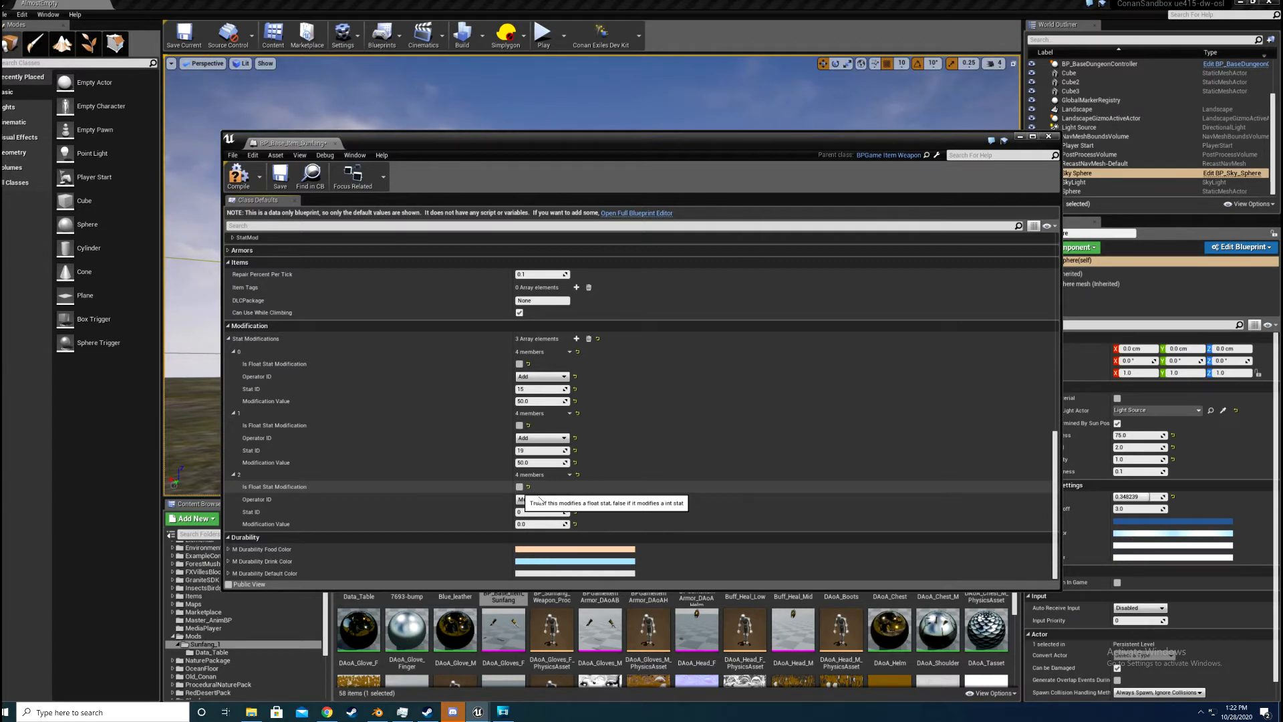
{"action": "left_click", "coordinate": [538, 500]}
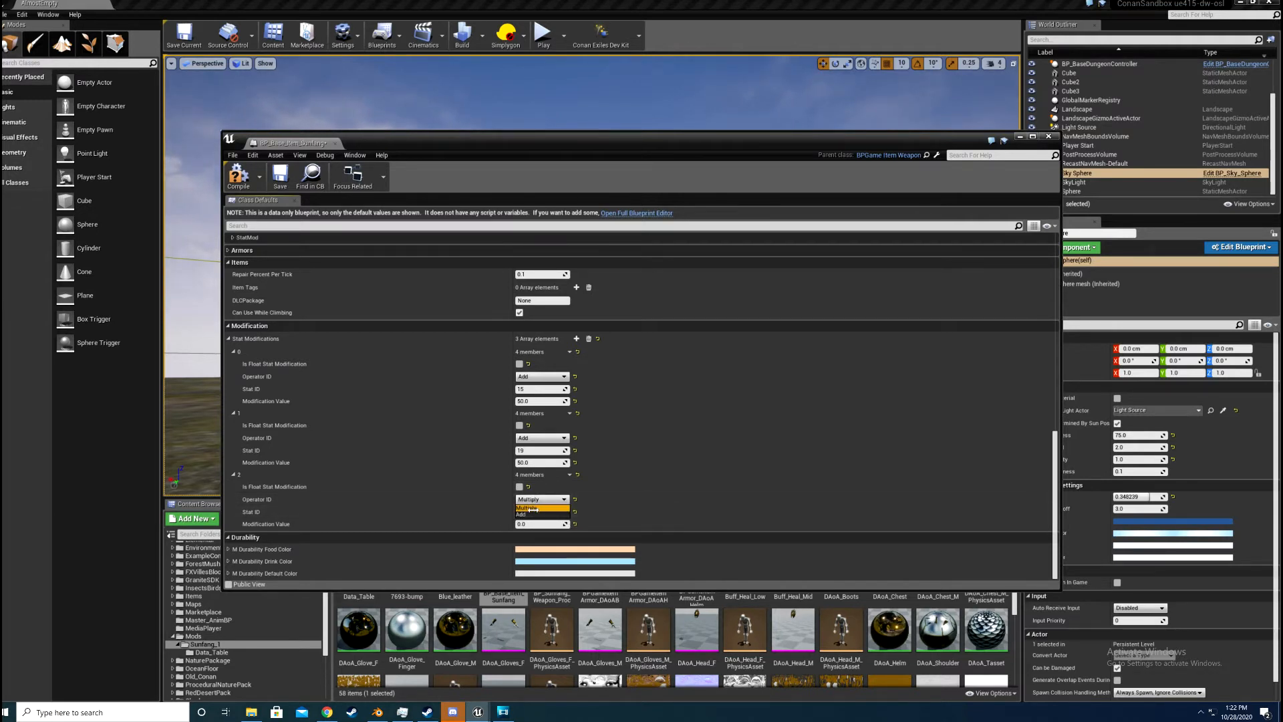
{"action": "left_click", "coordinate": [534, 508]}
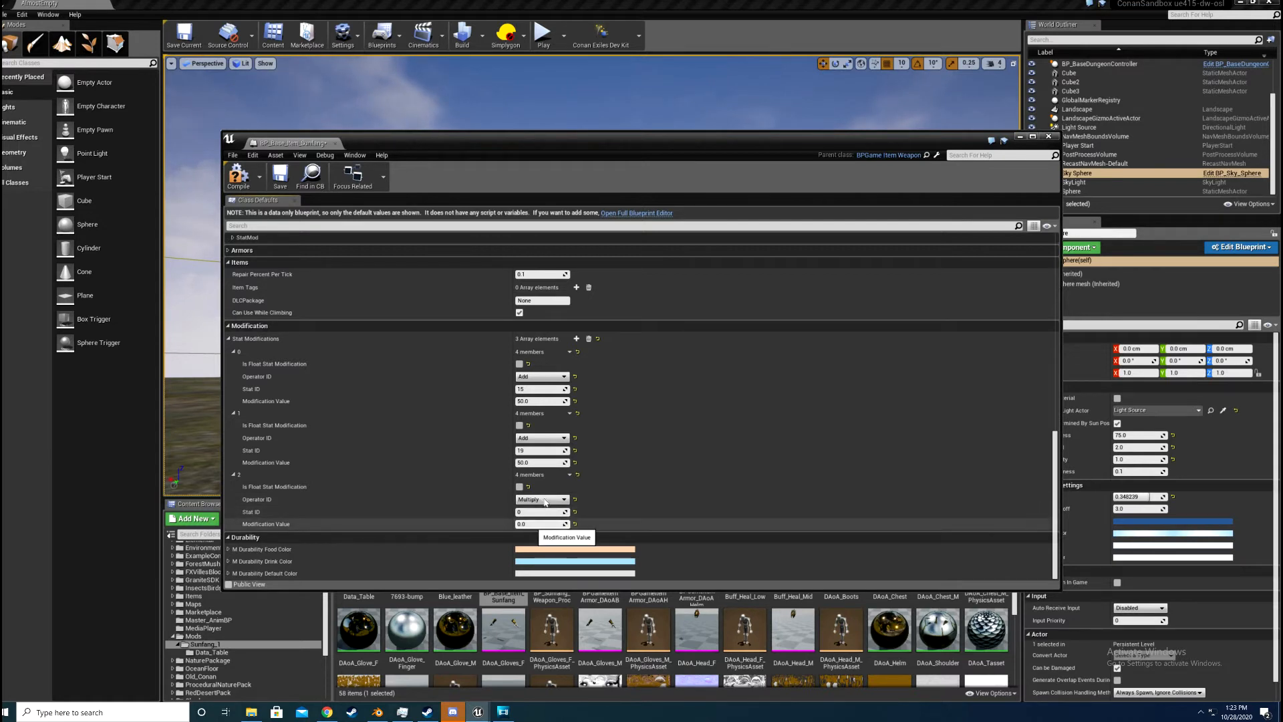
{"action": "left_click", "coordinate": [536, 500]}
{"action": "left_click", "coordinate": [540, 517]}
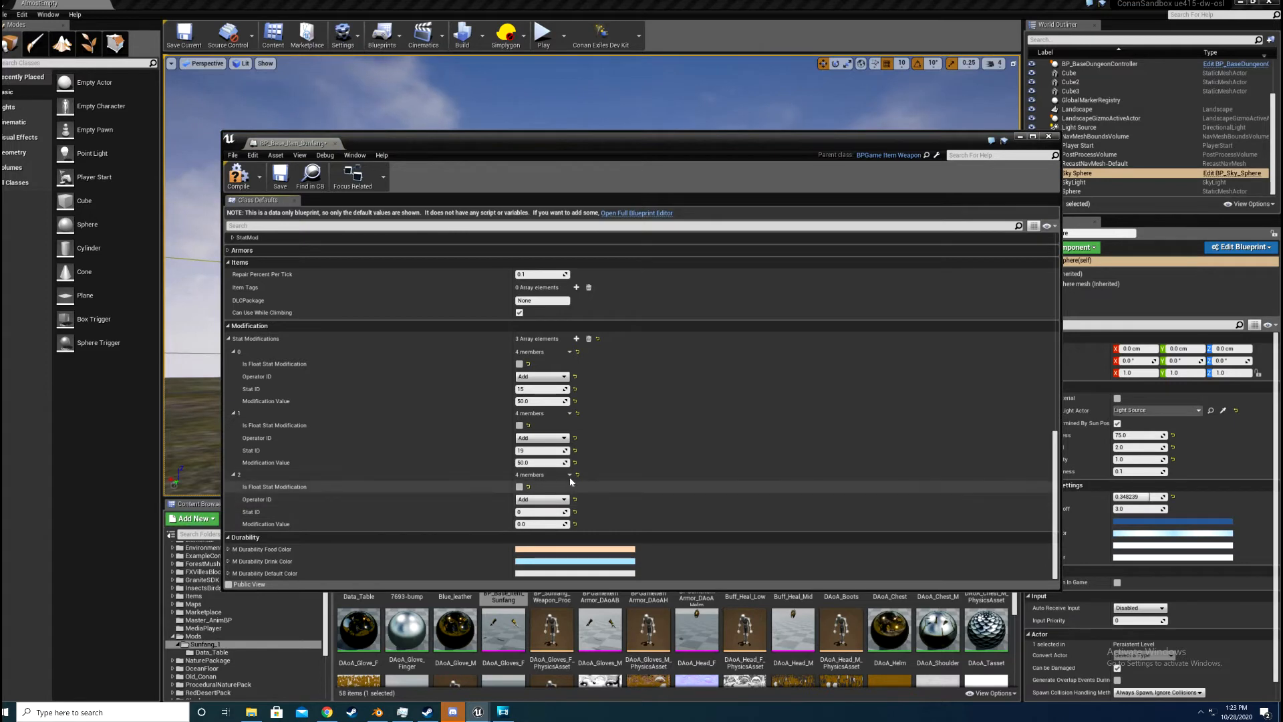
Step: Delete the third Stat Modifications element (index 2) from the Sunfang item blueprint
{"action": "left_click", "coordinate": [569, 474]}
{"action": "left_click", "coordinate": [582, 494]}
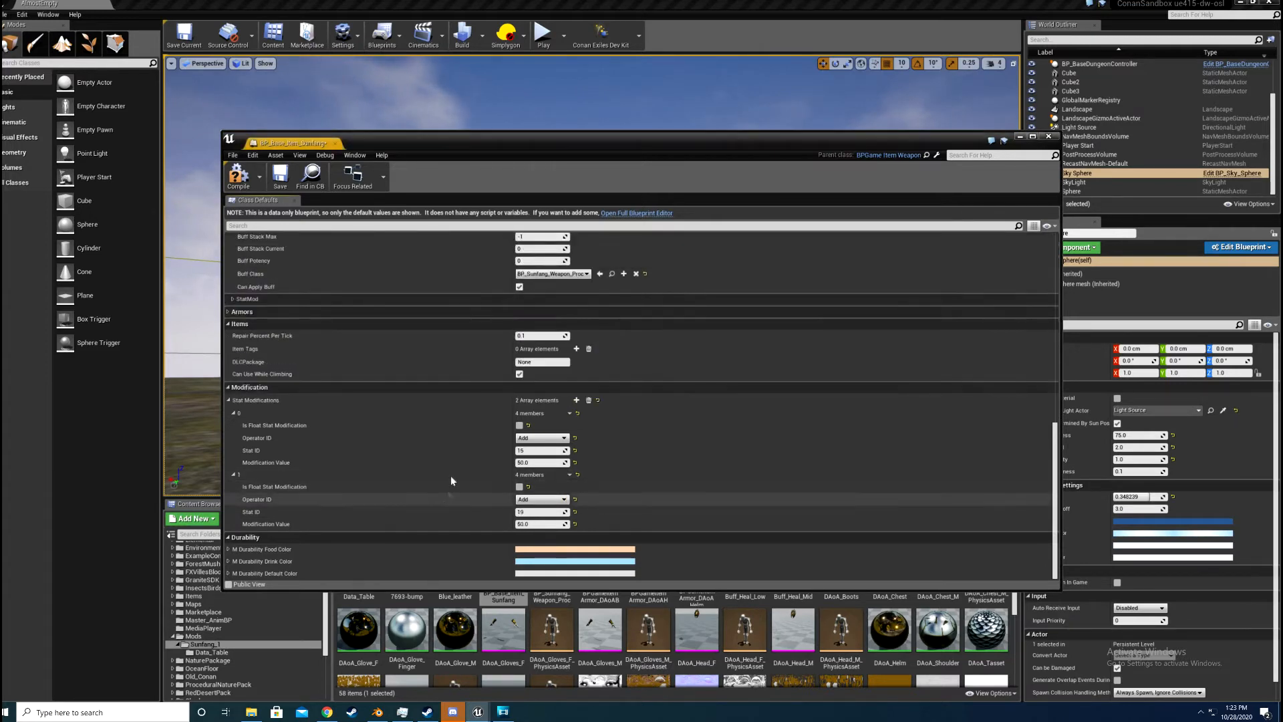
{"action": "scroll", "coordinate": [622, 238], "scroll_direction": "up", "scroll_amount": 9}
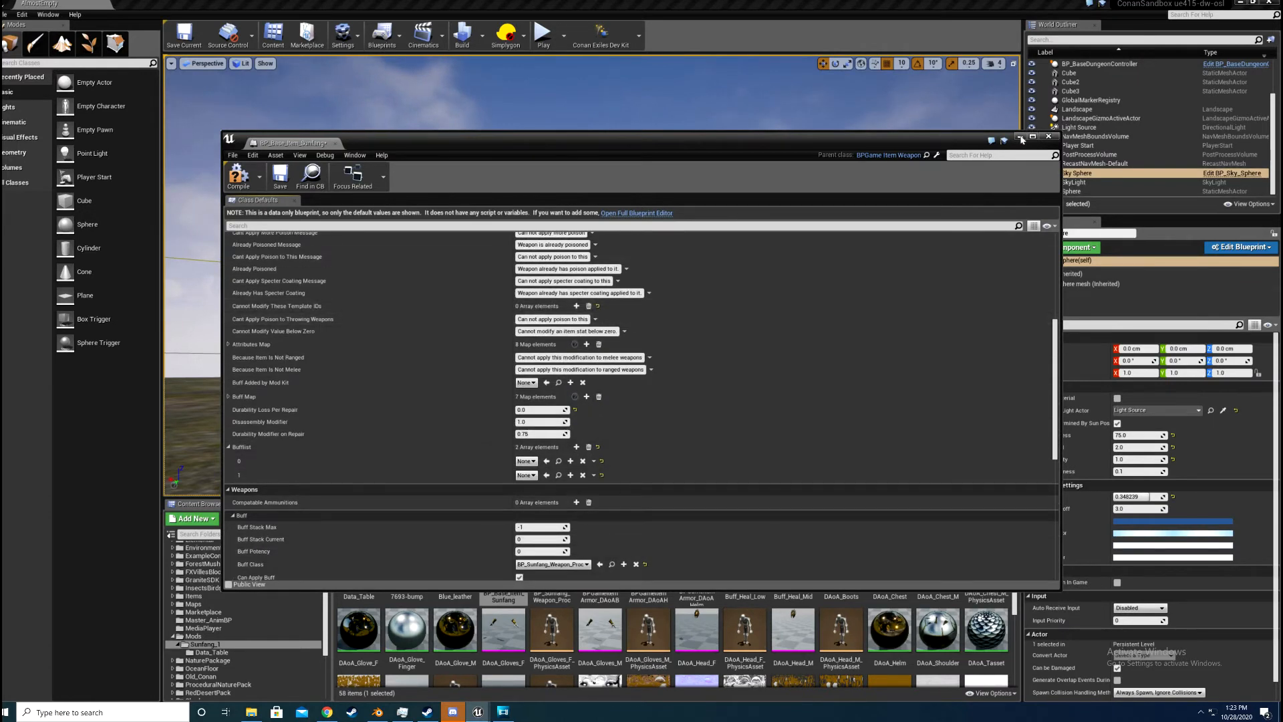
{"action": "scroll", "coordinate": [540, 564], "scroll_direction": "down", "scroll_amount": 2}
Step: Open the BP_Sunfang_Weapon_Proc blueprint from the Sunfang_1 mod folder and move its editor window clear of the asset list before minimizing it
{"action": "key", "text": "alt+Tab"}
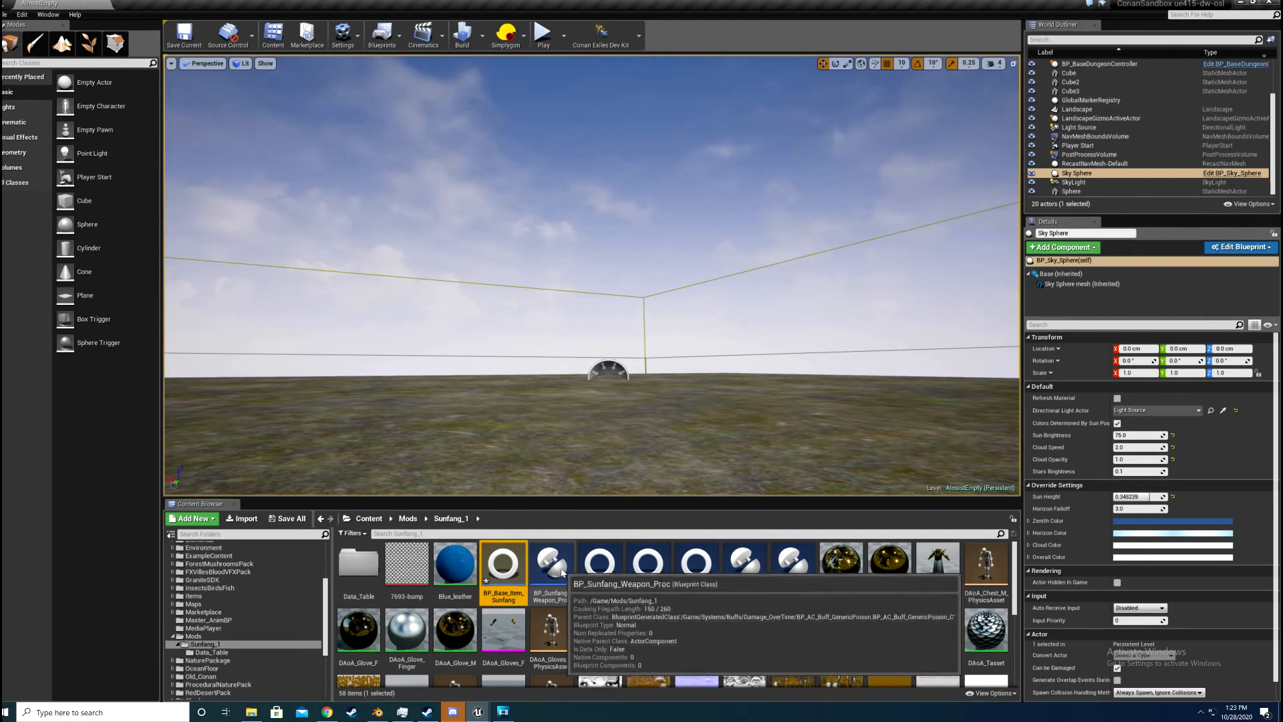
{"action": "double_click", "coordinate": [563, 572]}
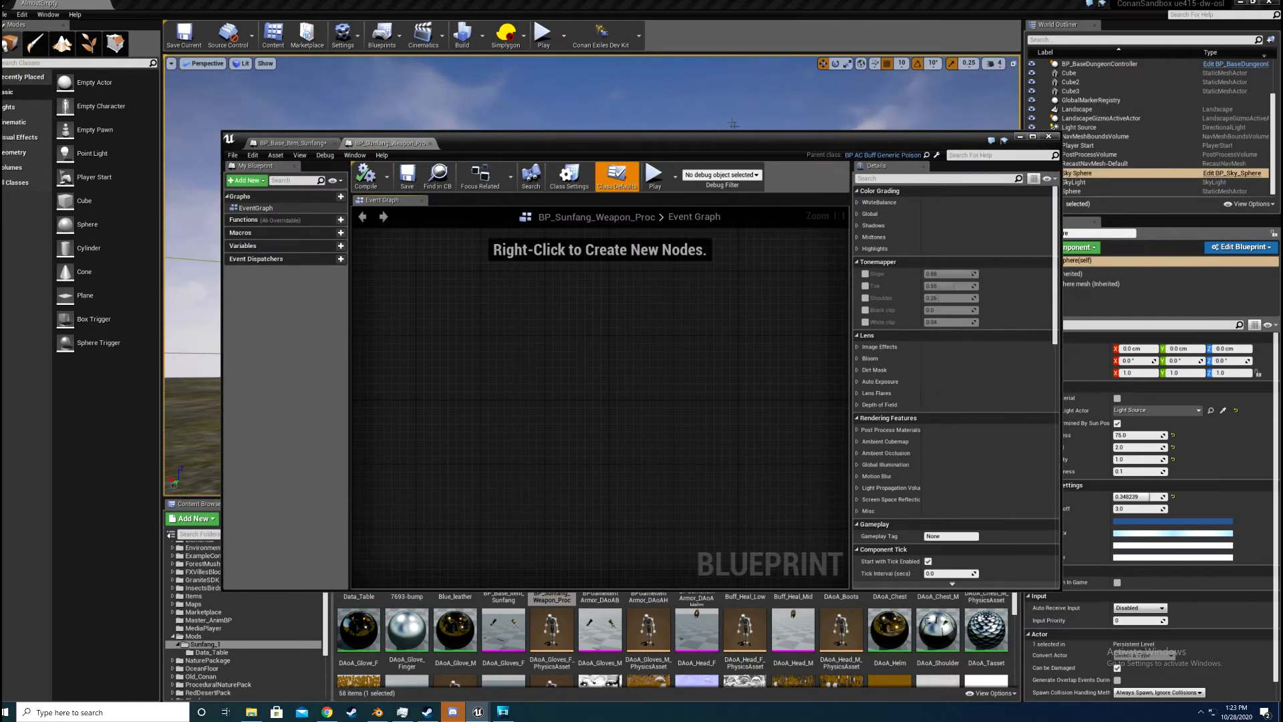
{"action": "left_click_drag", "start_coordinate": [854, 141], "coordinate": [799, 80]}
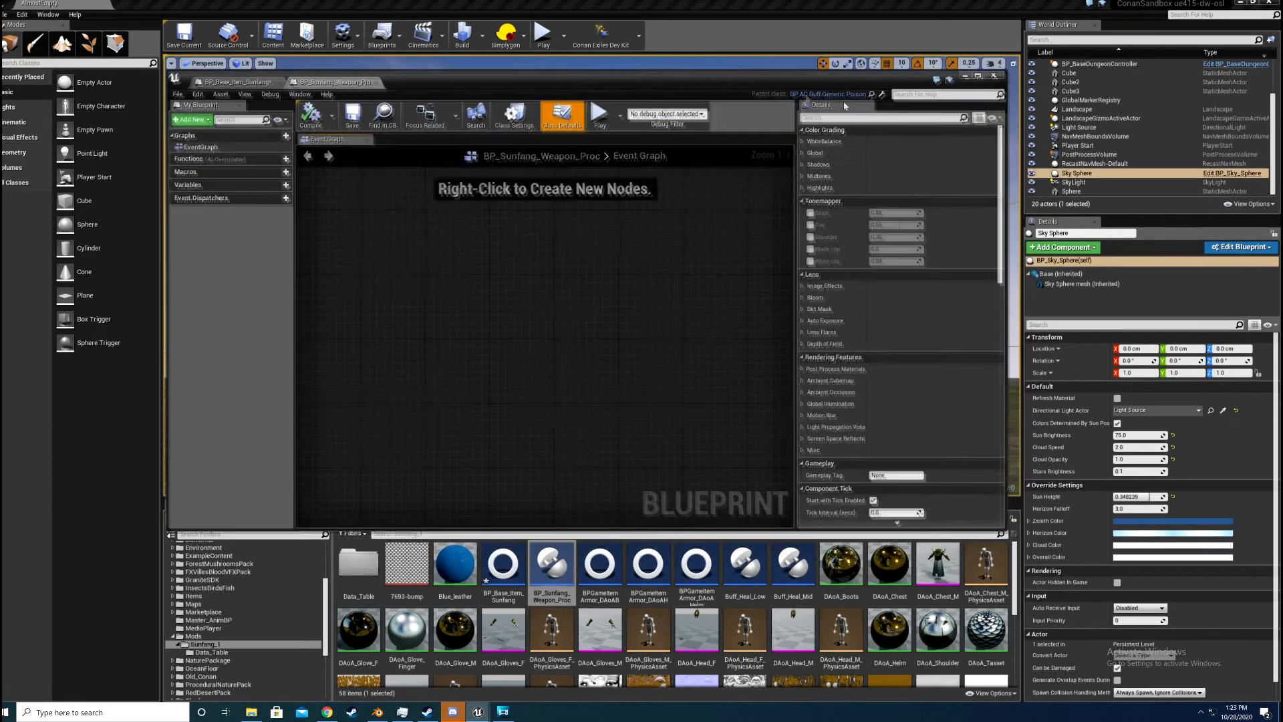
{"action": "left_click", "coordinate": [965, 76]}
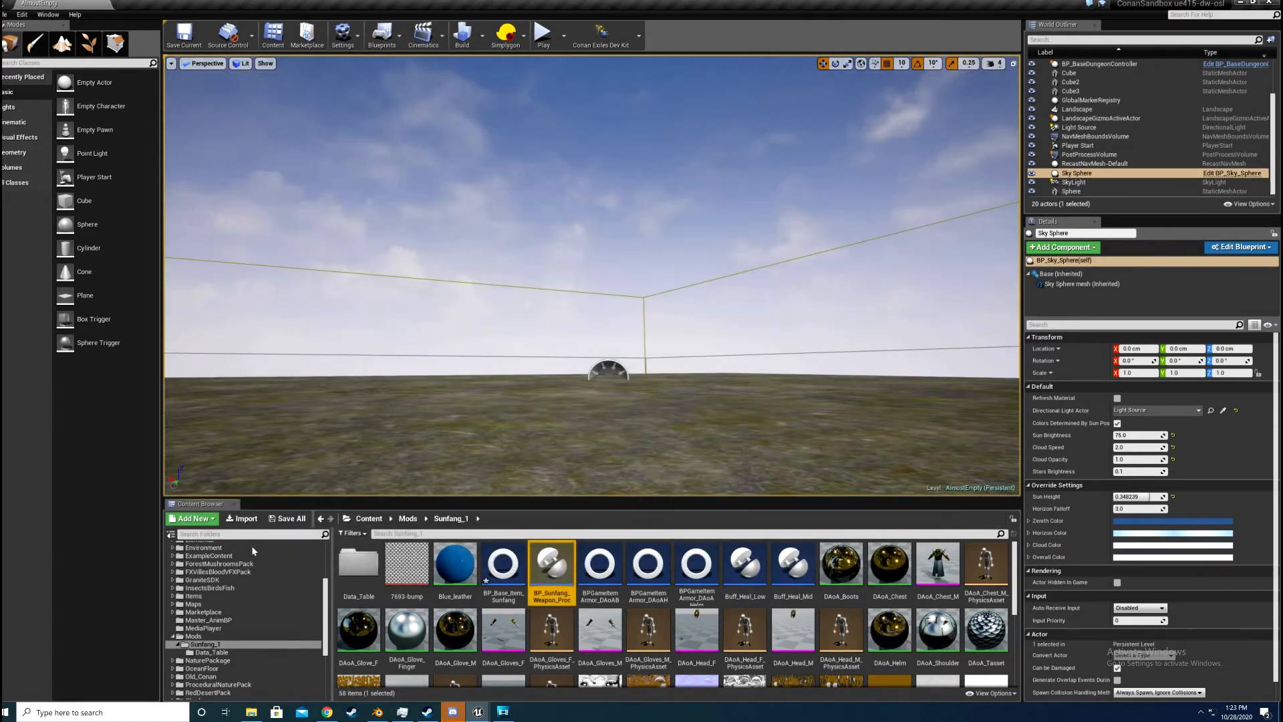
Step: Search the whole Content folder for buff_ge and open the BP_AC_Buff_GenericPoison blueprint
{"action": "left_click", "coordinate": [251, 548]}
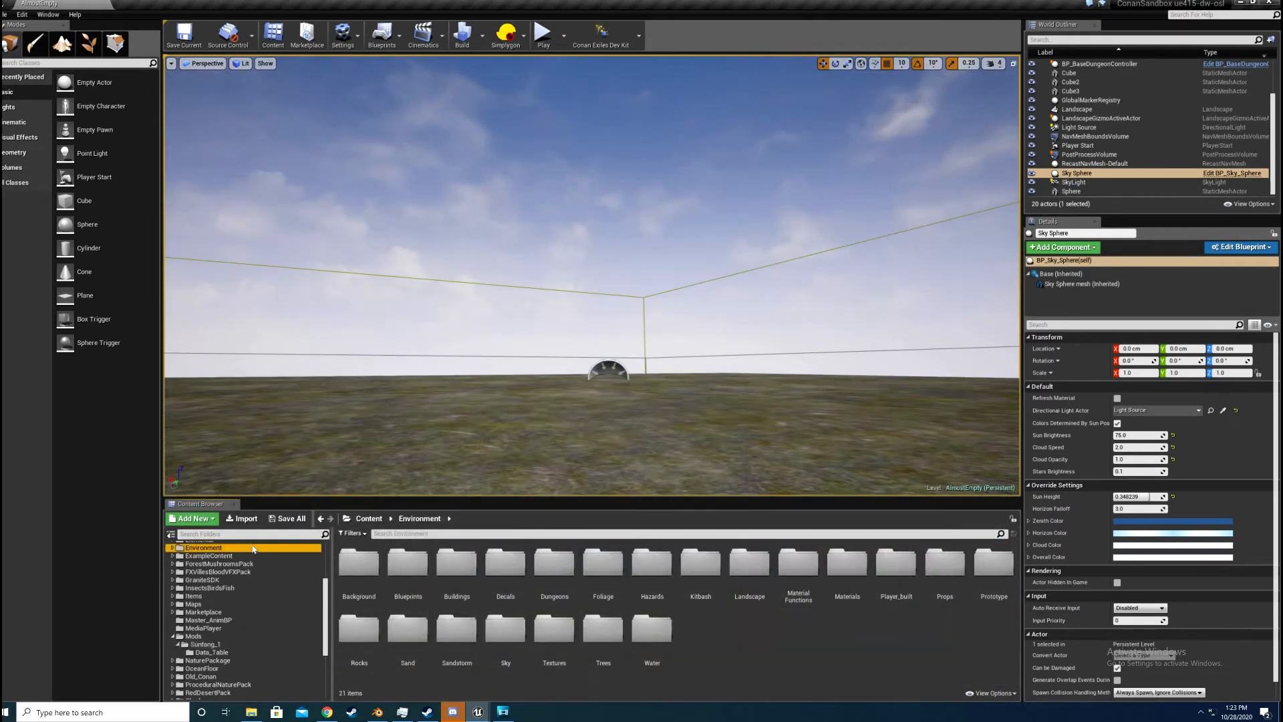
{"action": "scroll", "coordinate": [249, 541], "scroll_direction": "up", "scroll_amount": 3}
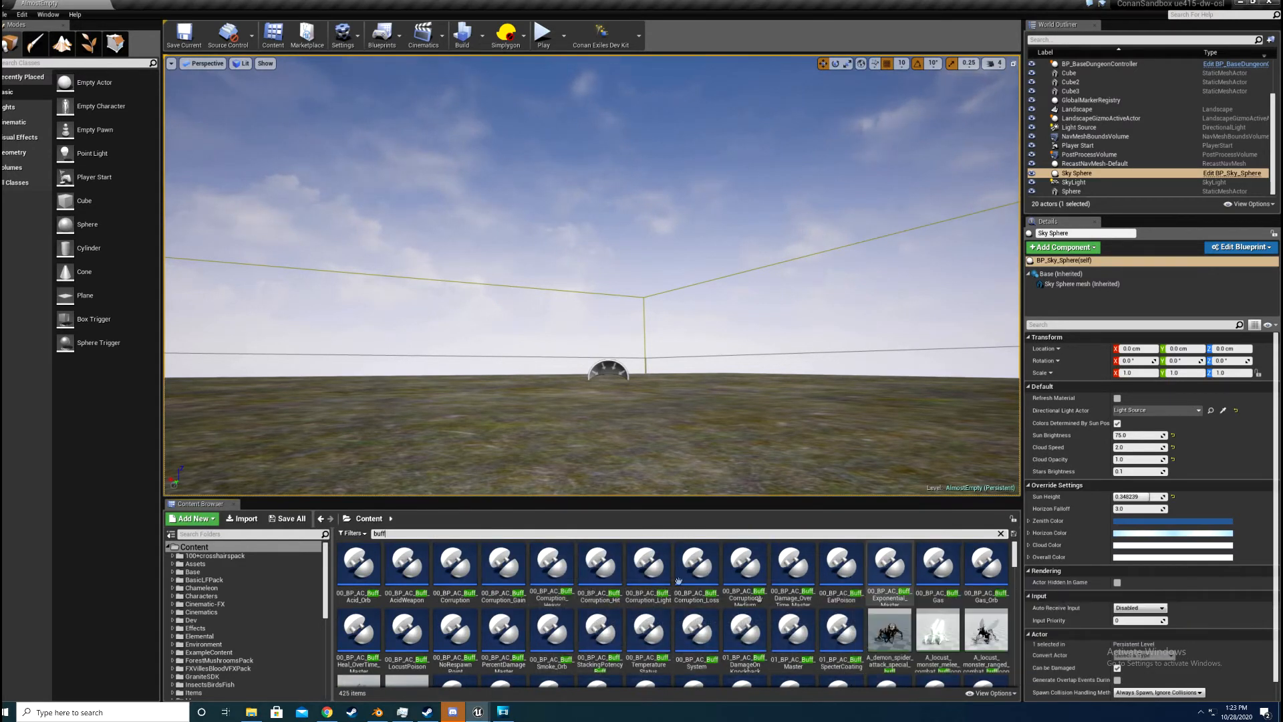
{"action": "scroll", "coordinate": [783, 608], "scroll_direction": "down", "scroll_amount": 2}
{"action": "scroll", "coordinate": [783, 608], "scroll_direction": "down", "scroll_amount": 2}
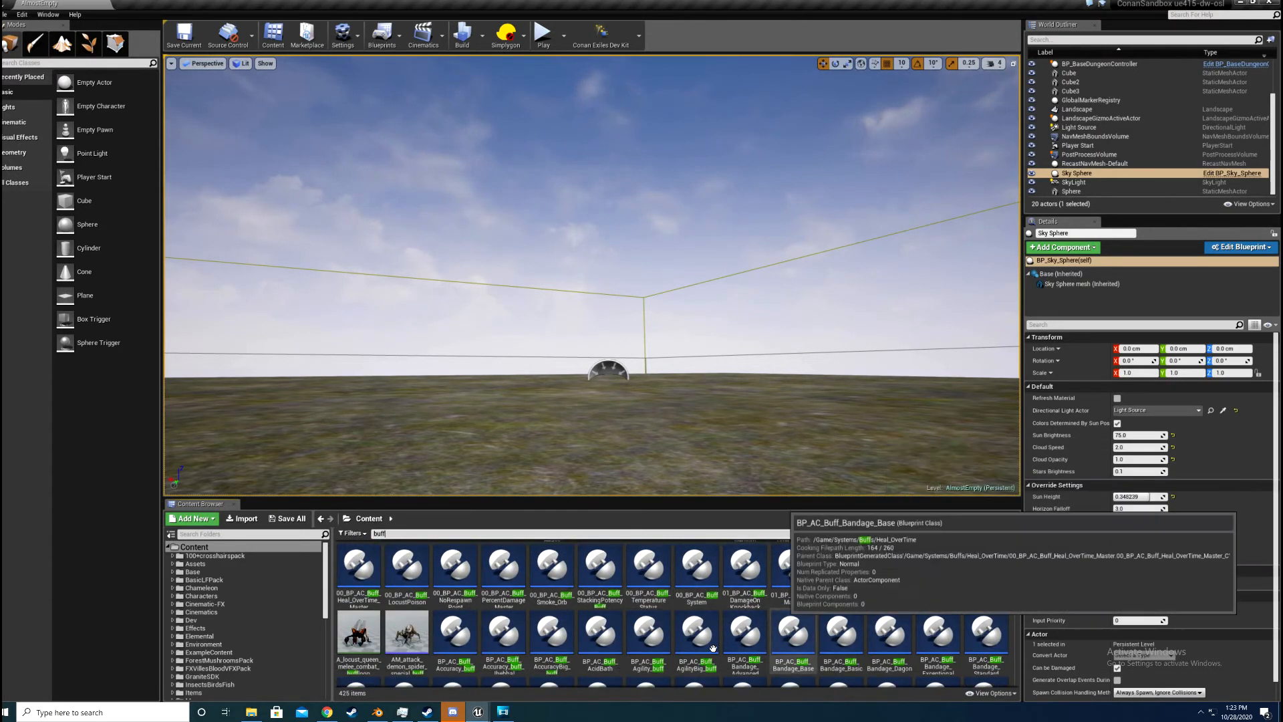
{"action": "right_click", "coordinate": [513, 578]}
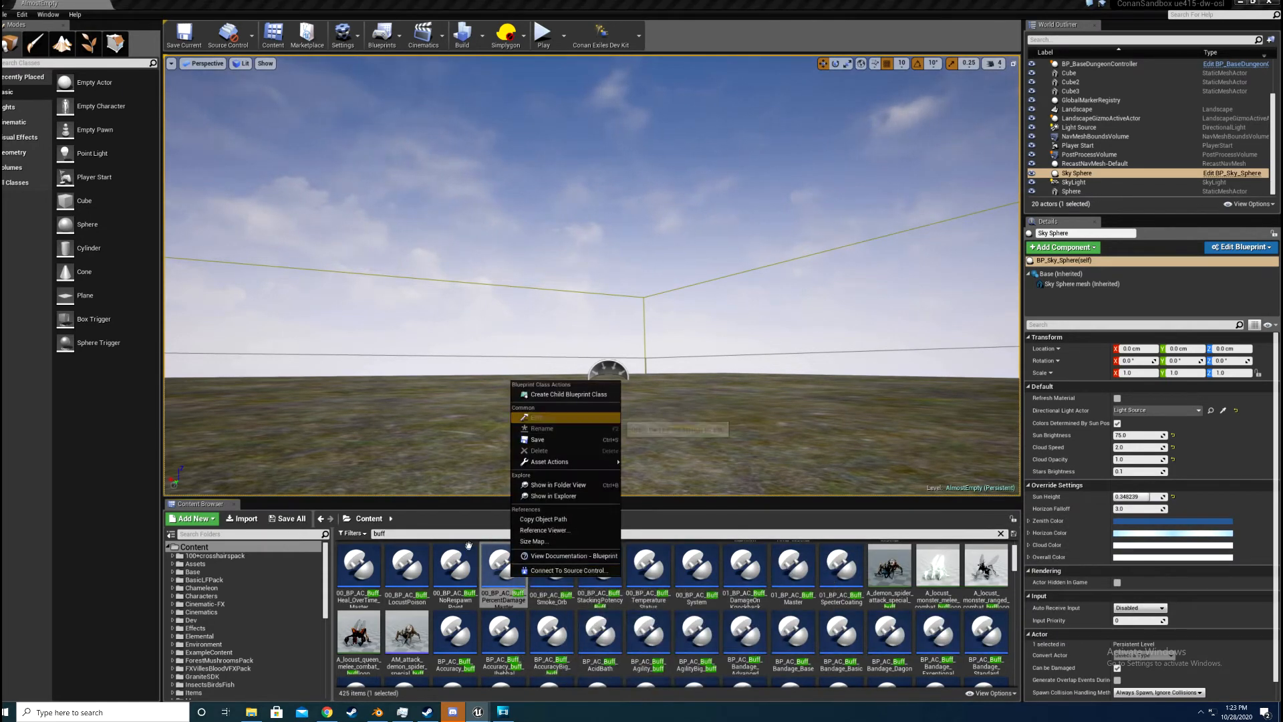
{"action": "scroll", "coordinate": [464, 552], "scroll_direction": "down", "scroll_amount": 2}
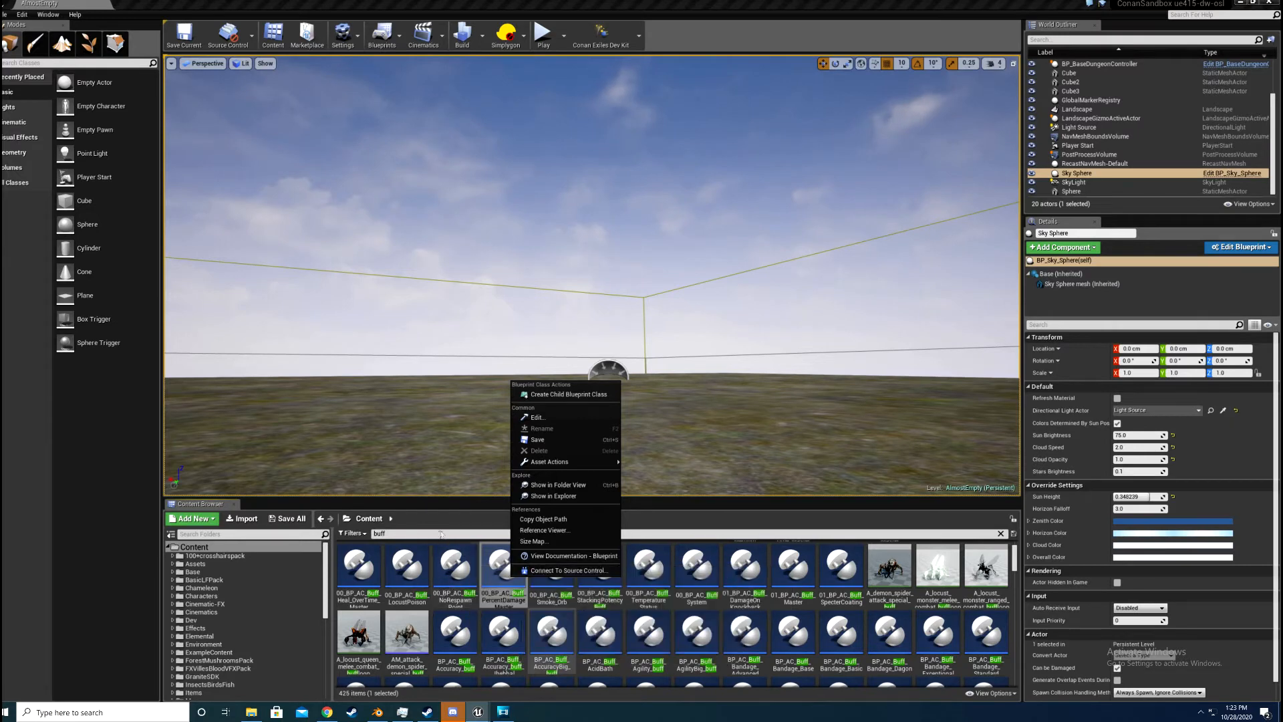
{"action": "left_click", "coordinate": [599, 520]}
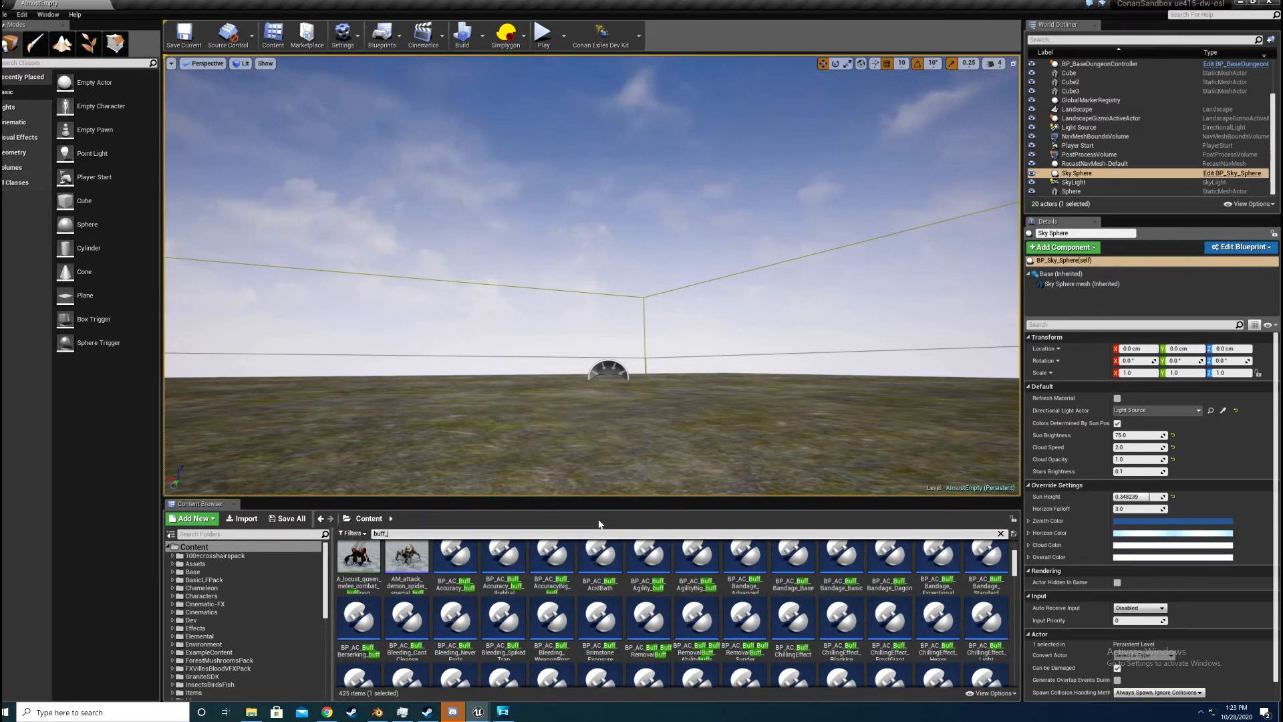
{"action": "type", "text": "ge"}
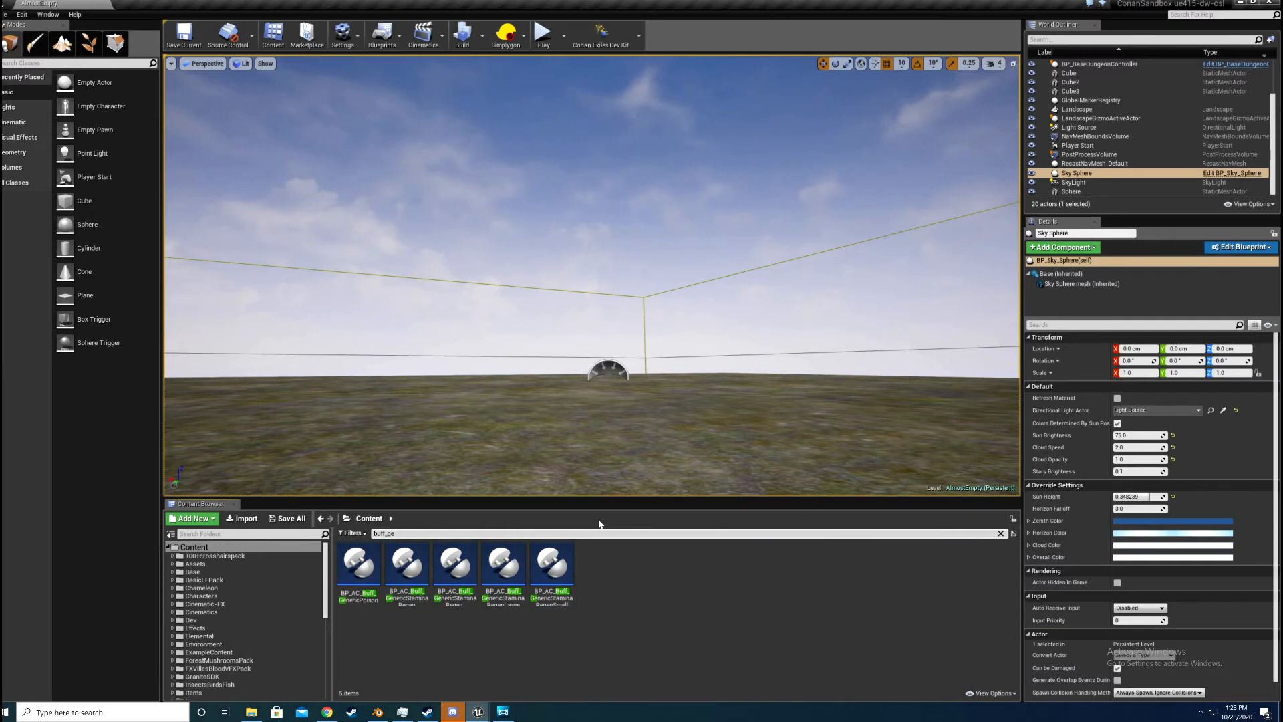
{"action": "double_click", "coordinate": [359, 568]}
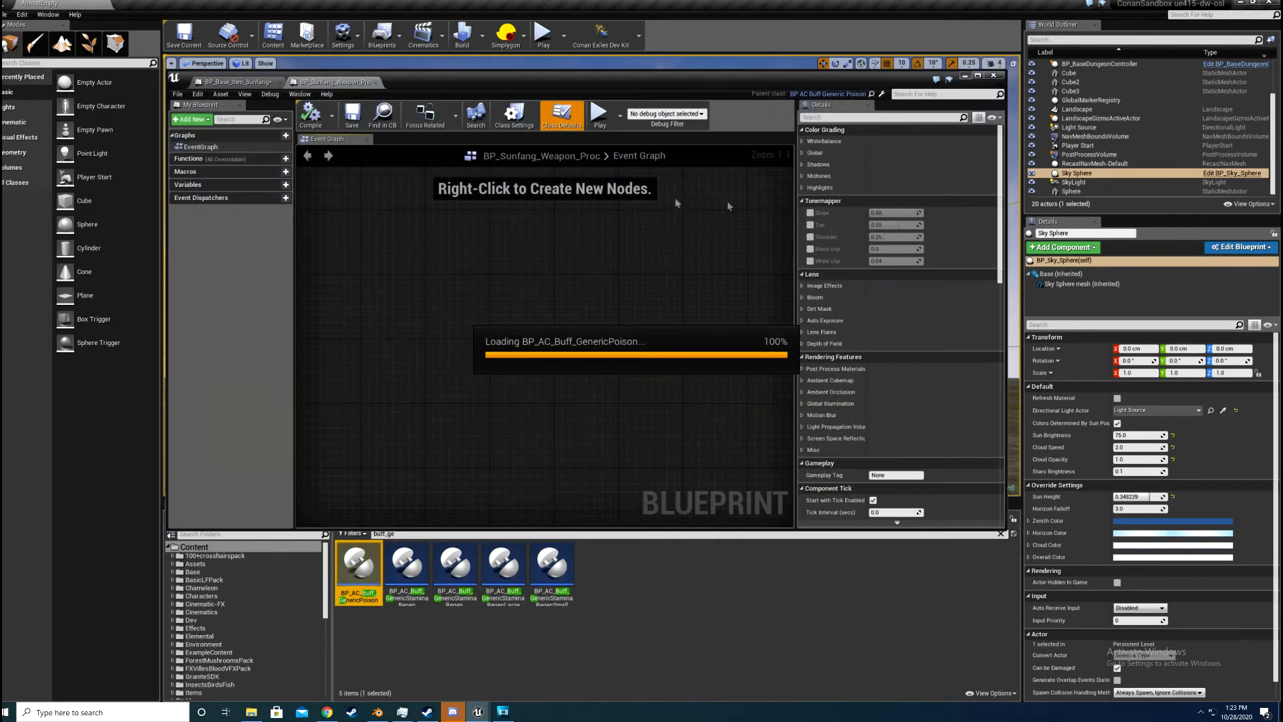
{"action": "left_click", "coordinate": [178, 94]}
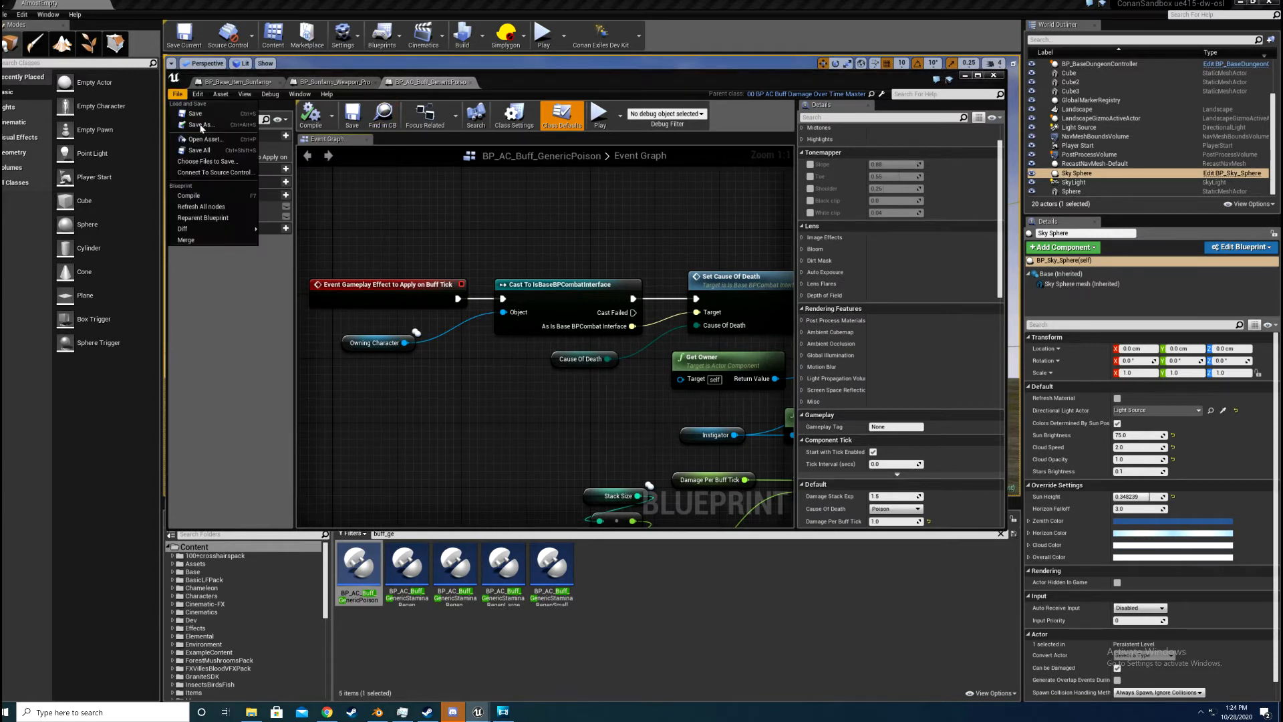
{"action": "left_click", "coordinate": [202, 126]}
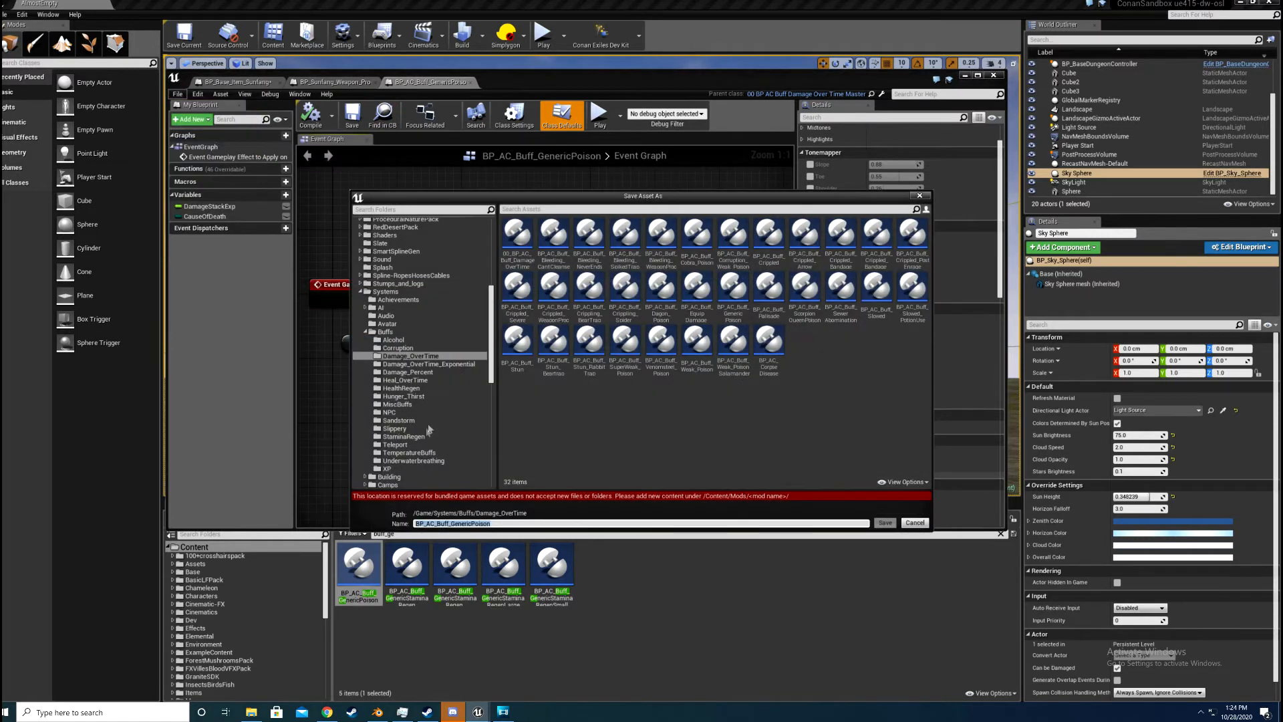
{"action": "scroll", "coordinate": [394, 405], "scroll_direction": "down", "scroll_amount": 3}
{"action": "scroll", "coordinate": [395, 406], "scroll_direction": "down", "scroll_amount": 5}
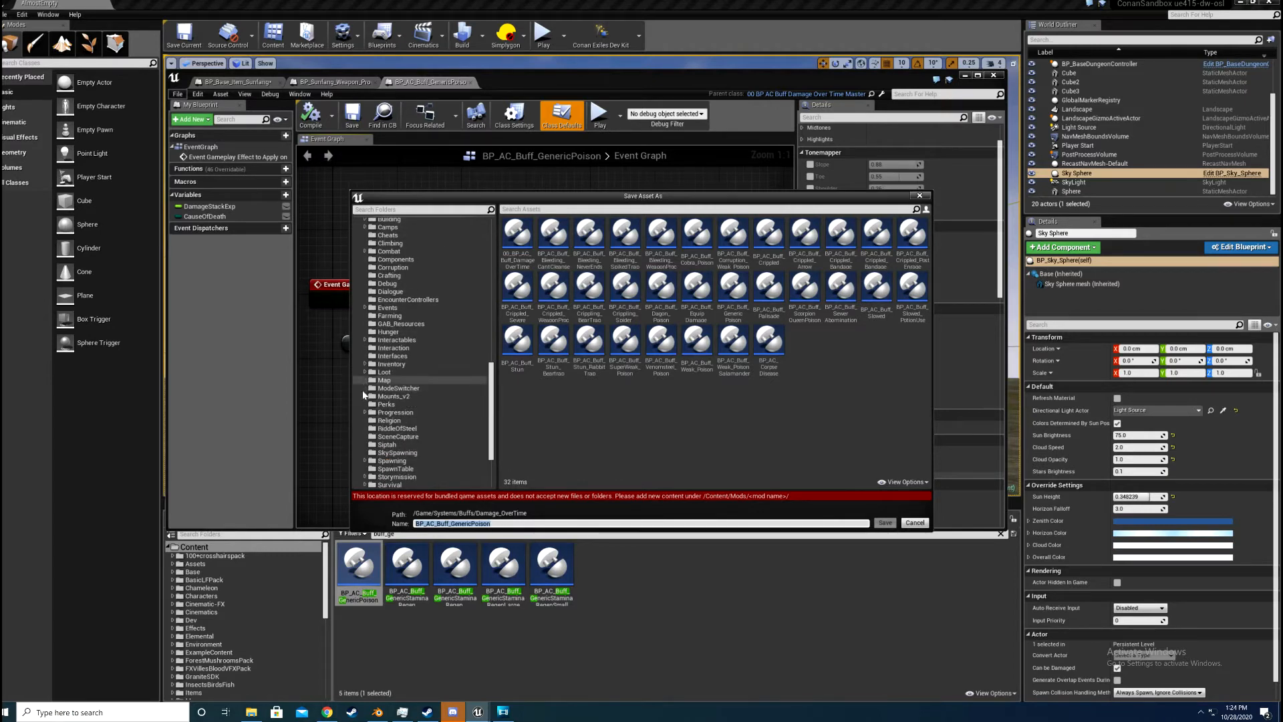
{"action": "scroll", "coordinate": [371, 374], "scroll_direction": "up", "scroll_amount": 5}
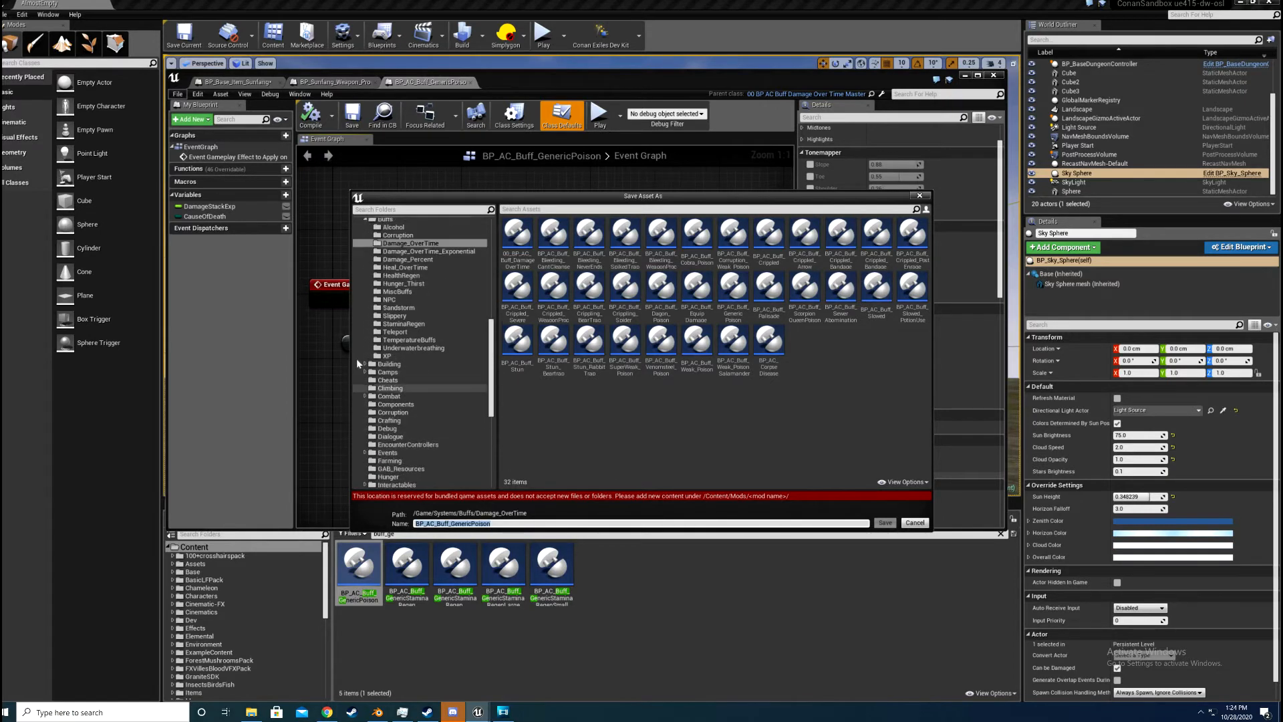
{"action": "left_click", "coordinate": [360, 356]}
{"action": "scroll", "coordinate": [366, 398], "scroll_direction": "up", "scroll_amount": 5}
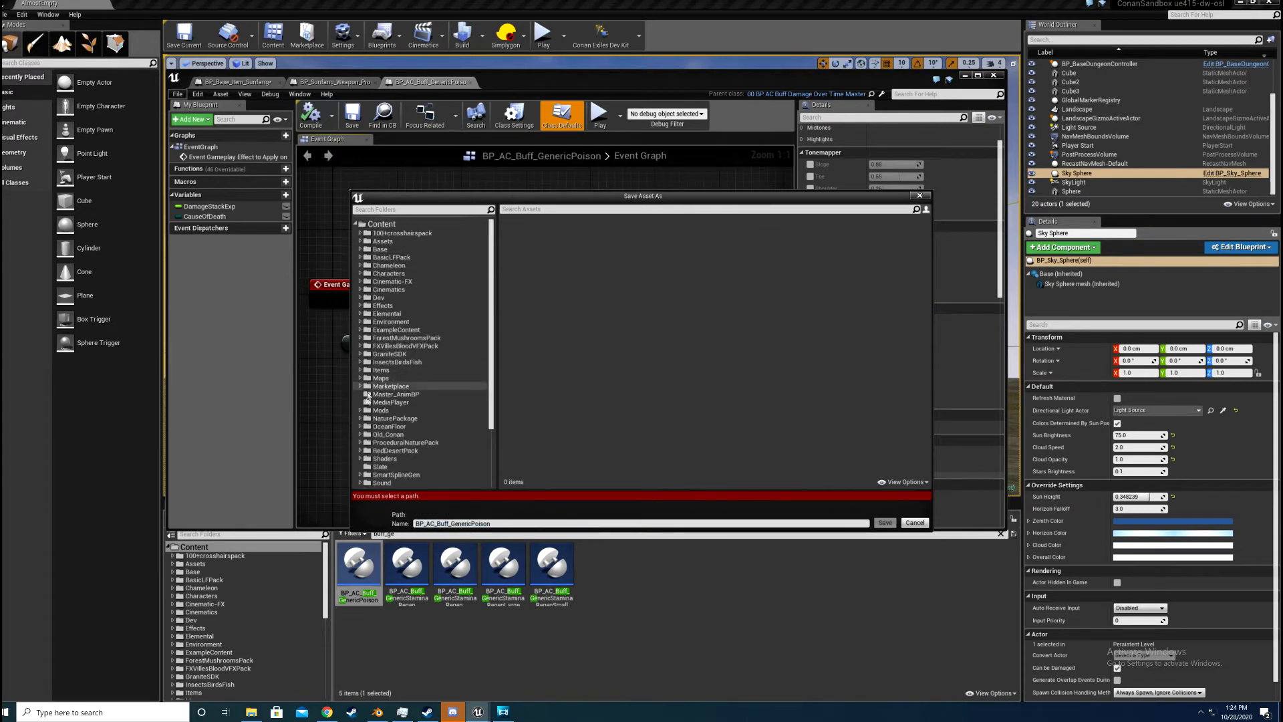
{"action": "left_click", "coordinate": [361, 410]}
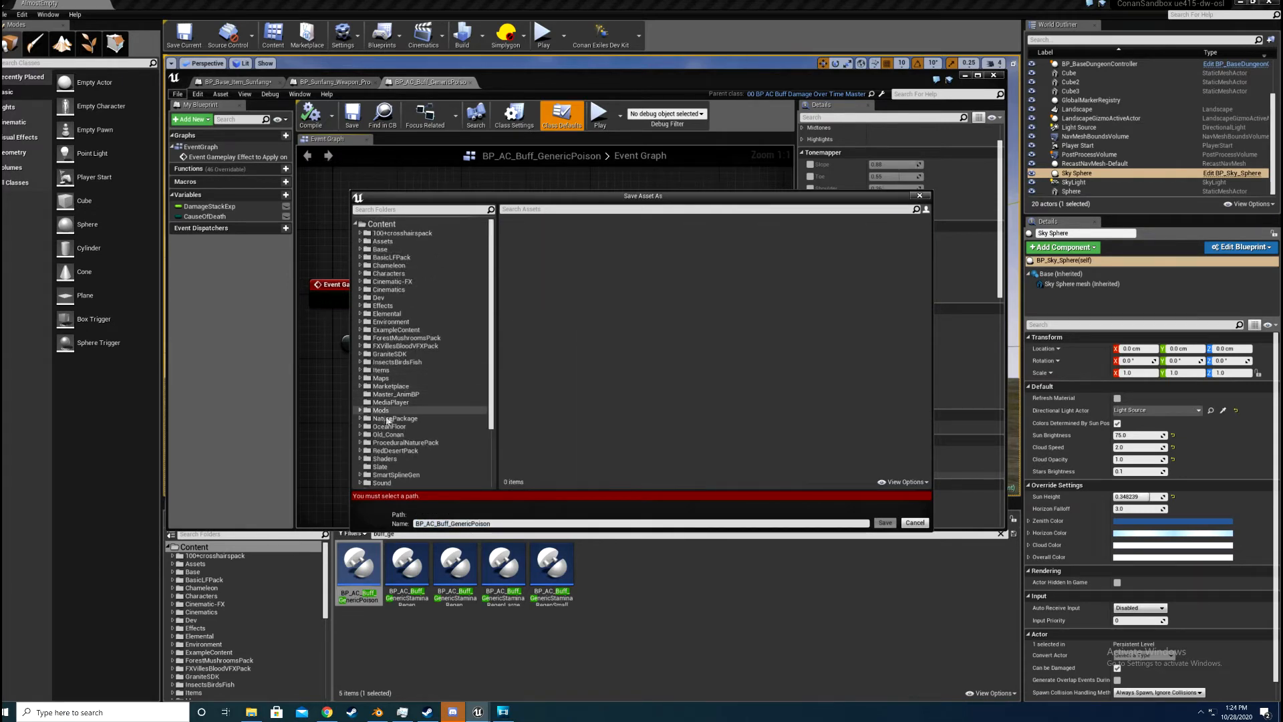
{"action": "left_click", "coordinate": [390, 418]}
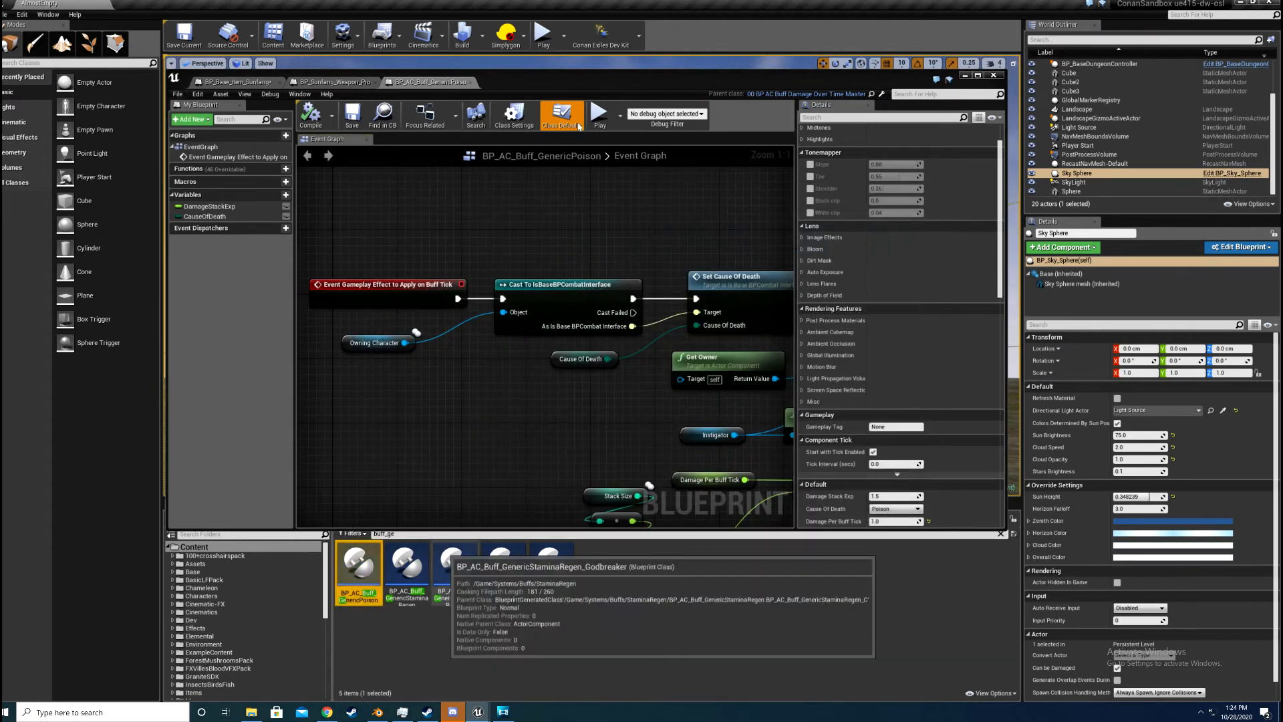
Step: Compare the generic poison graph with BP_Sunfang_Weapon_Proc, and show the Sunfang_1 mod folder with the asset search cleared
{"action": "left_click", "coordinate": [334, 82]}
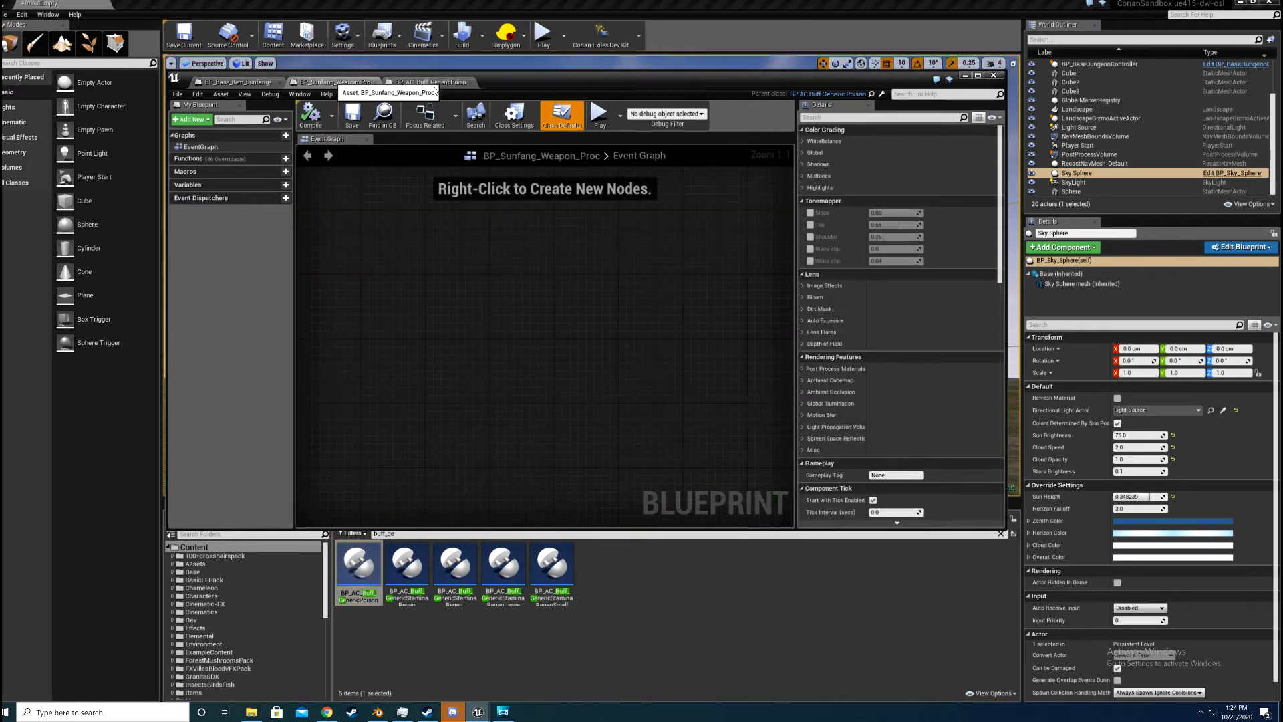
{"action": "left_click", "coordinate": [428, 82]}
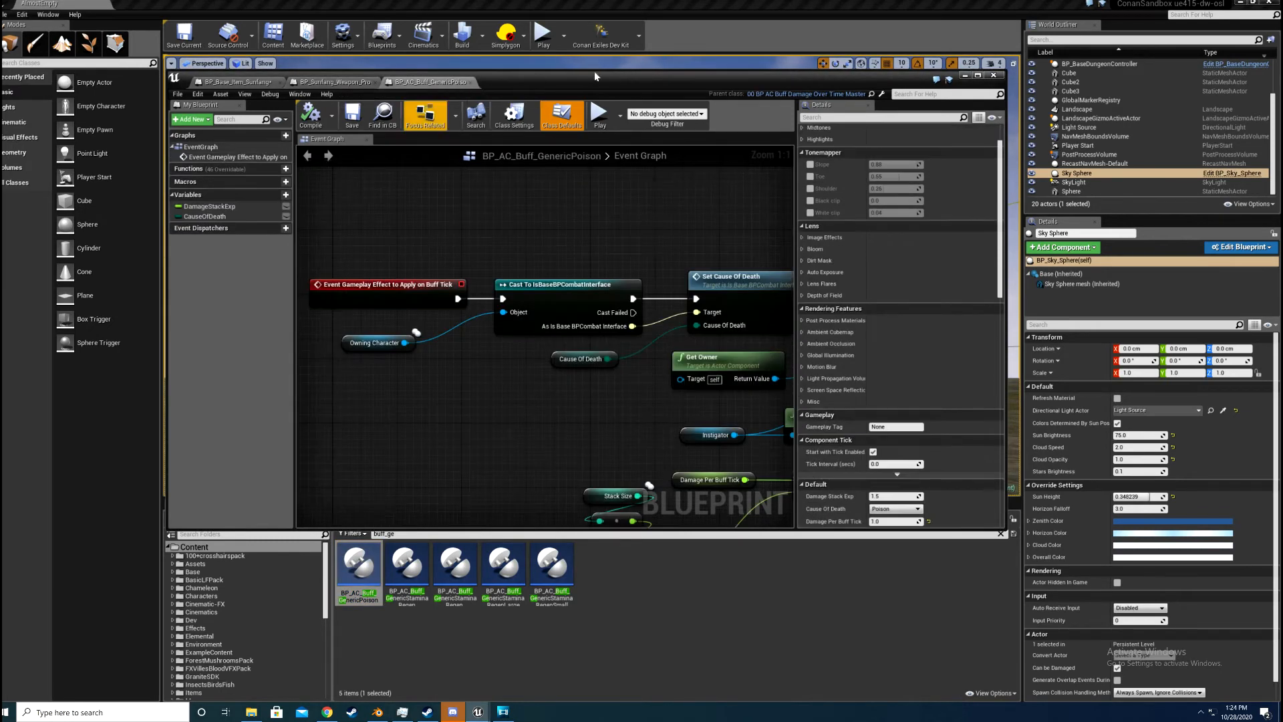
{"action": "left_click", "coordinate": [345, 82]}
{"action": "scroll", "coordinate": [198, 632], "scroll_direction": "down", "scroll_amount": 5}
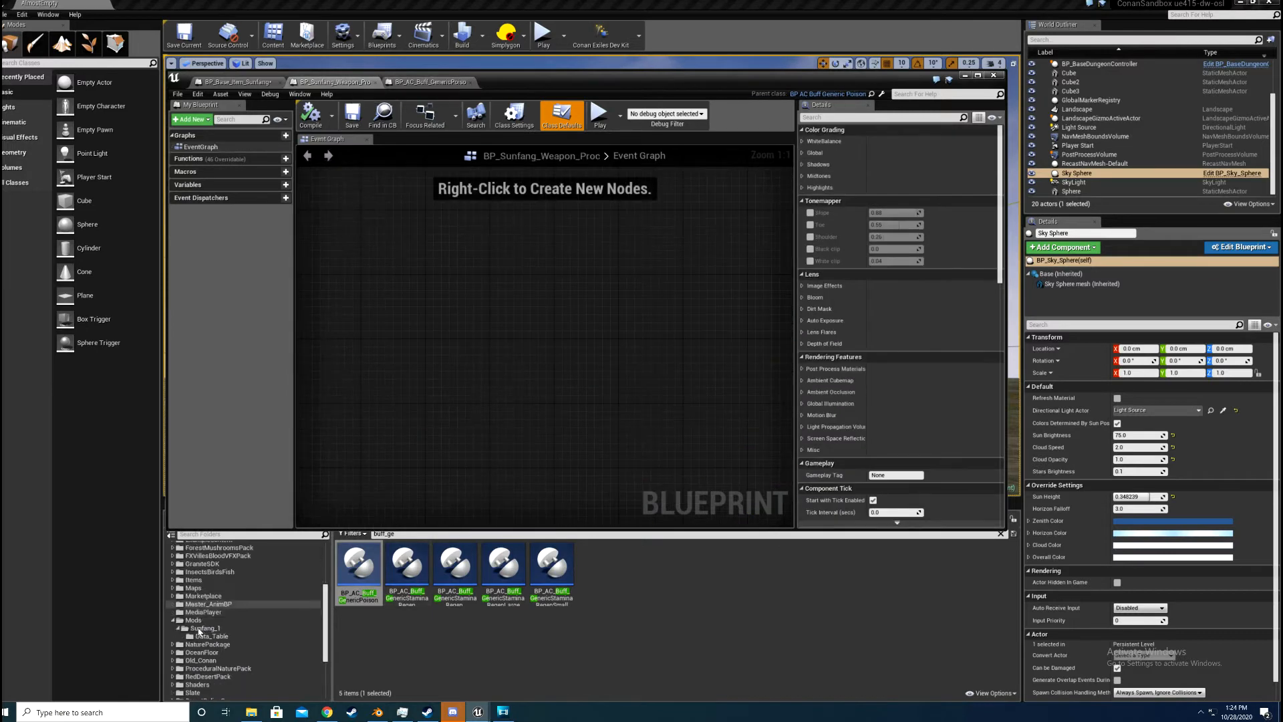
{"action": "left_click", "coordinate": [200, 628]}
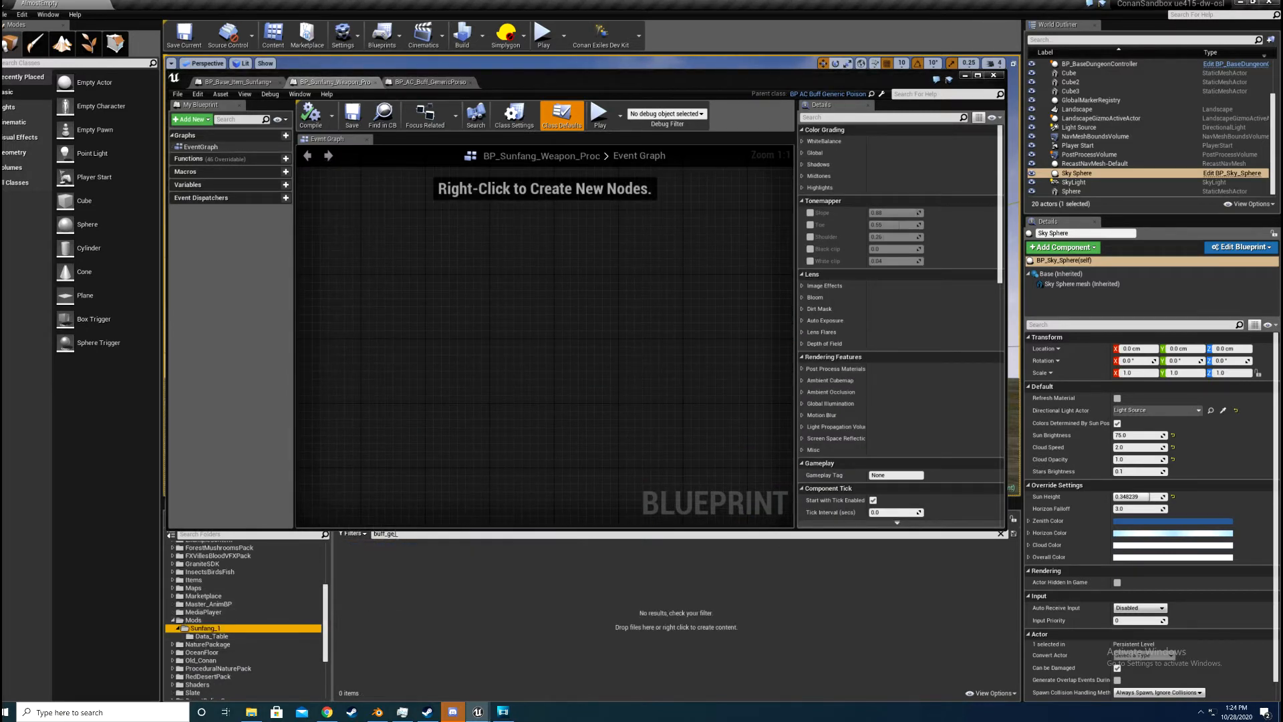
{"action": "left_click", "coordinate": [394, 534]}
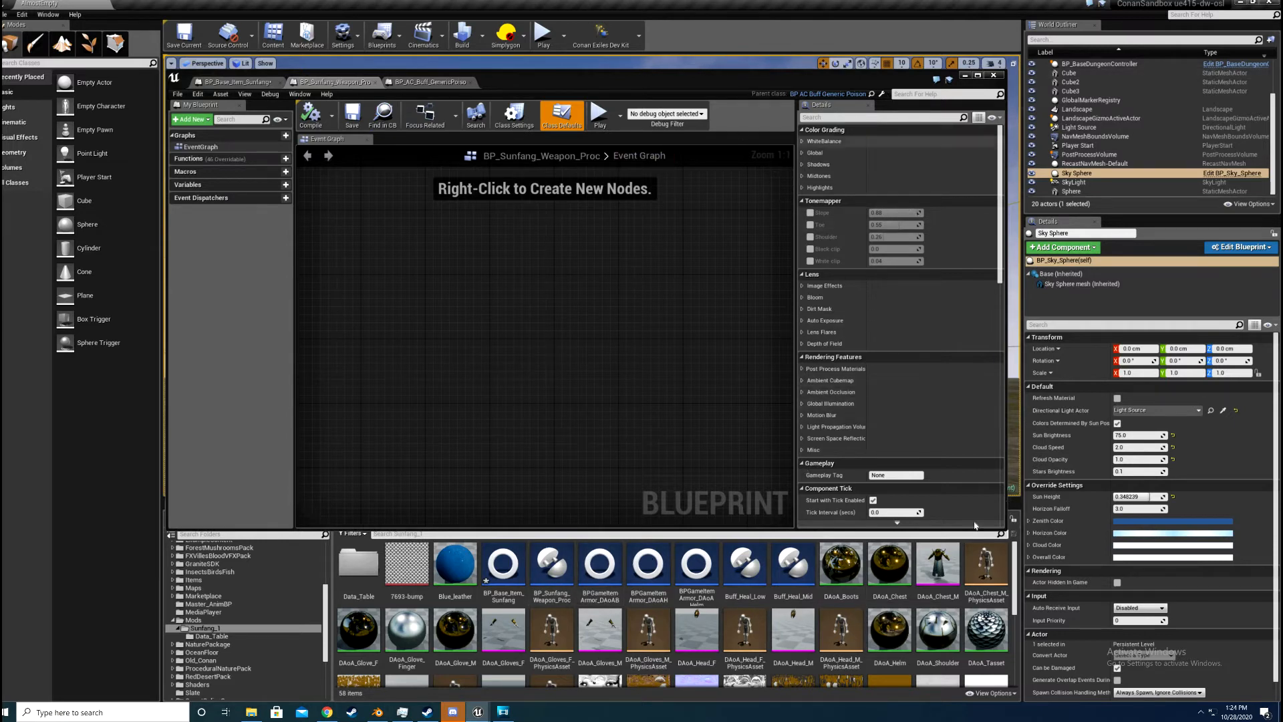
Step: Examine BP_Sunfang_Weapon_Proc's class defaults from damage per tick and cause of death through the icon choices, color and debuff settings
{"action": "scroll", "coordinate": [901, 355], "scroll_direction": "down", "scroll_amount": 4}
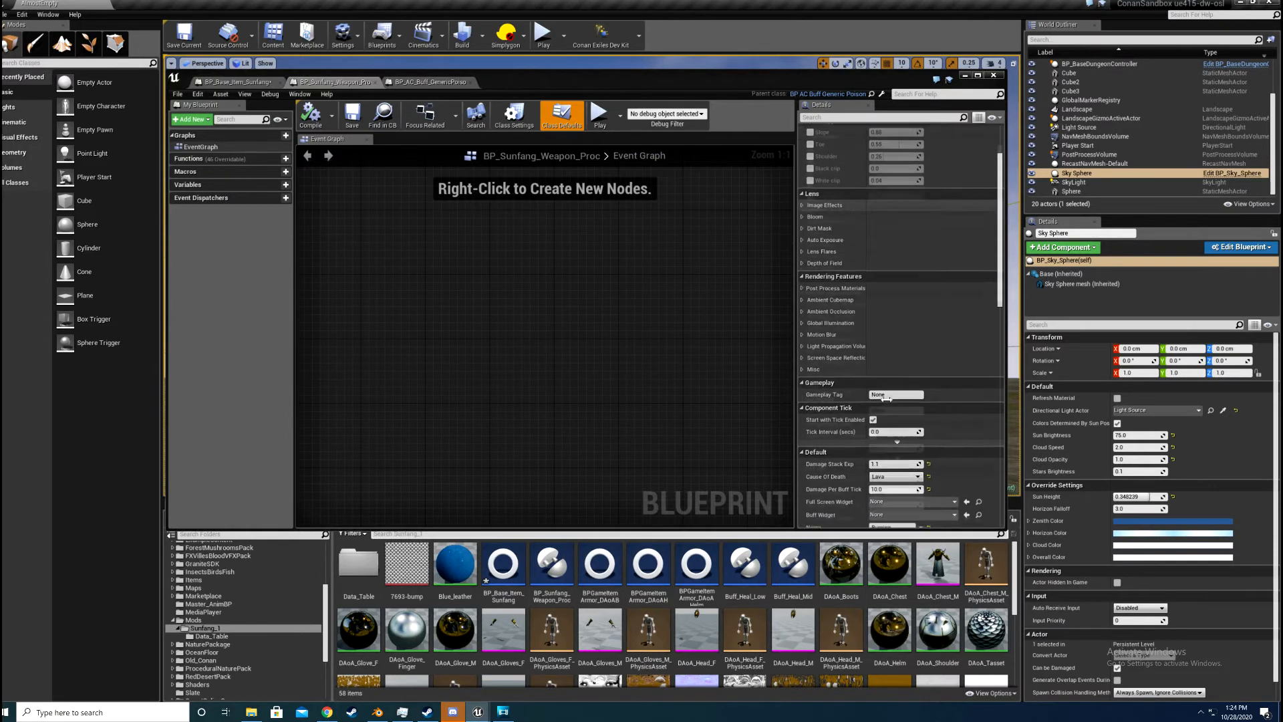
{"action": "scroll", "coordinate": [861, 300], "scroll_direction": "down", "scroll_amount": 3}
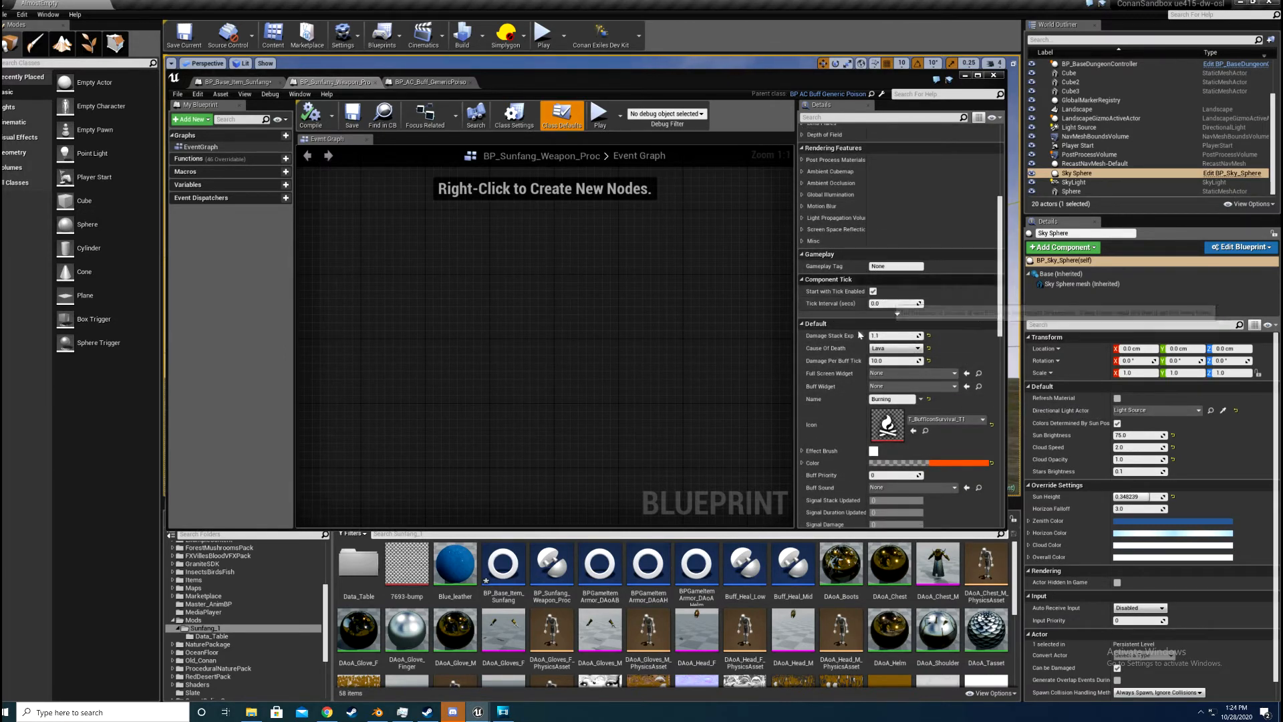
{"action": "scroll", "coordinate": [881, 254], "scroll_direction": "down", "scroll_amount": 2}
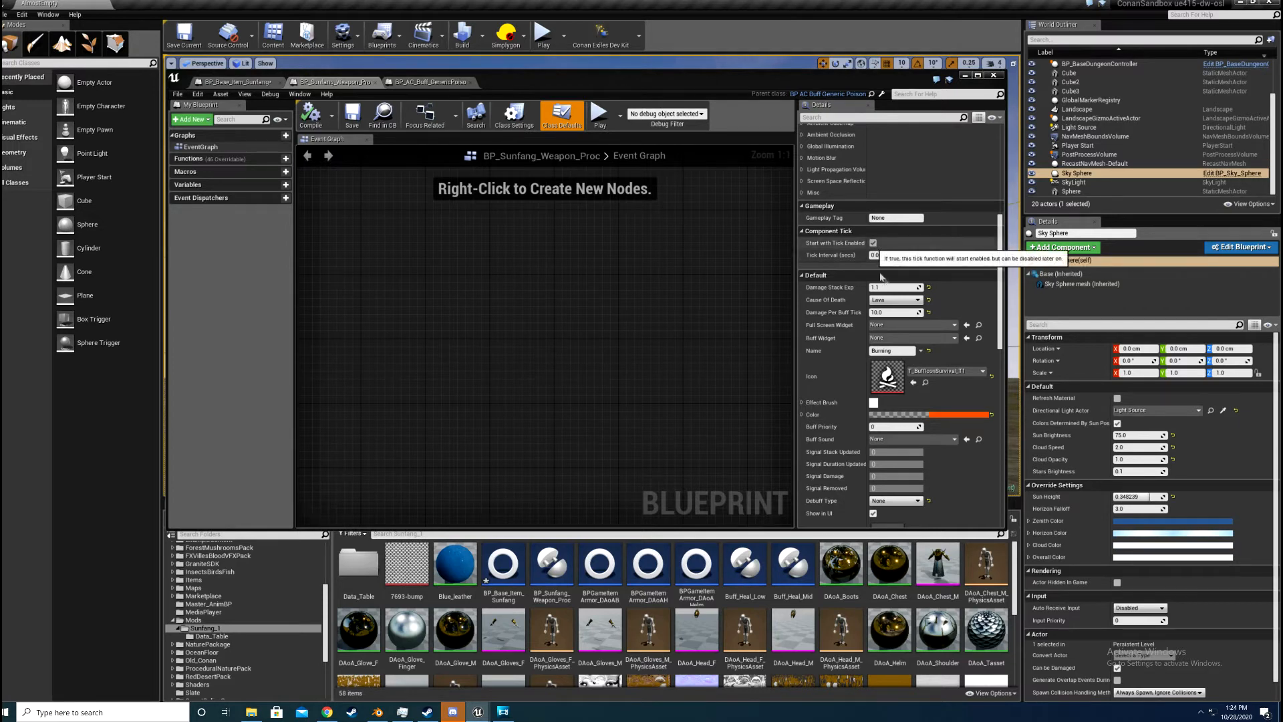
{"action": "scroll", "coordinate": [866, 207], "scroll_direction": "down", "scroll_amount": 1}
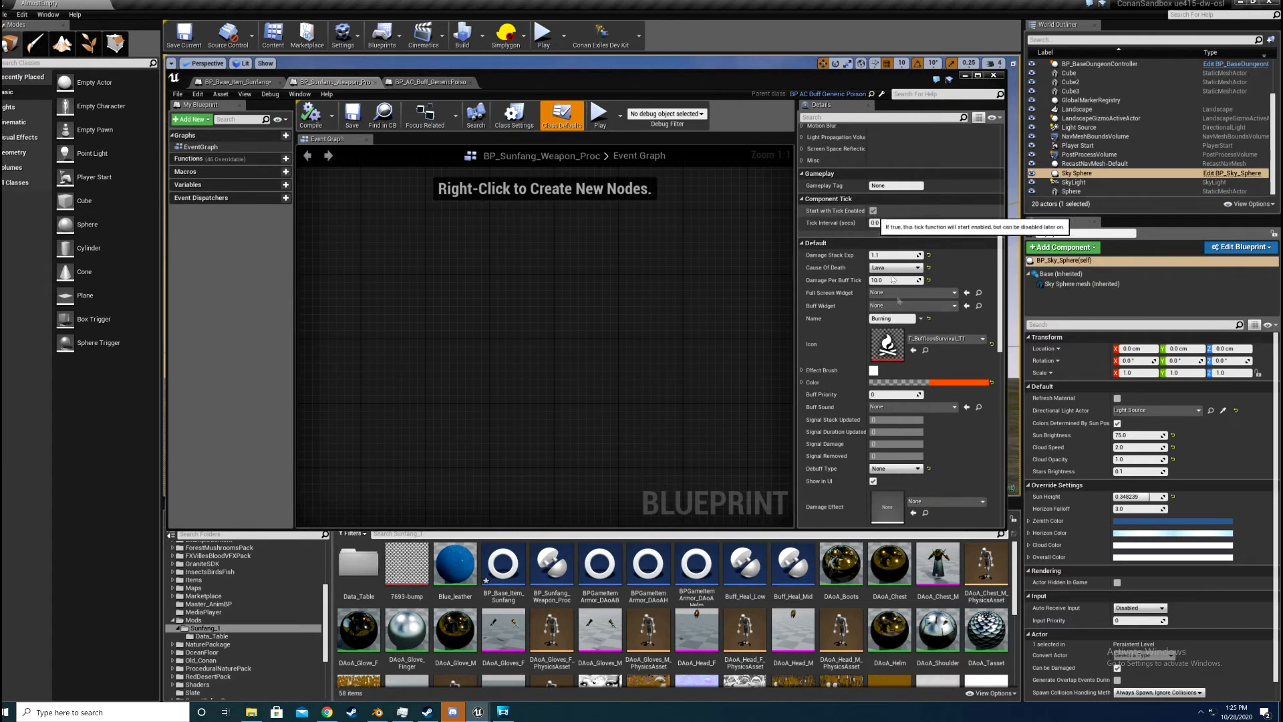
{"action": "scroll", "coordinate": [877, 192], "scroll_direction": "down", "scroll_amount": 2}
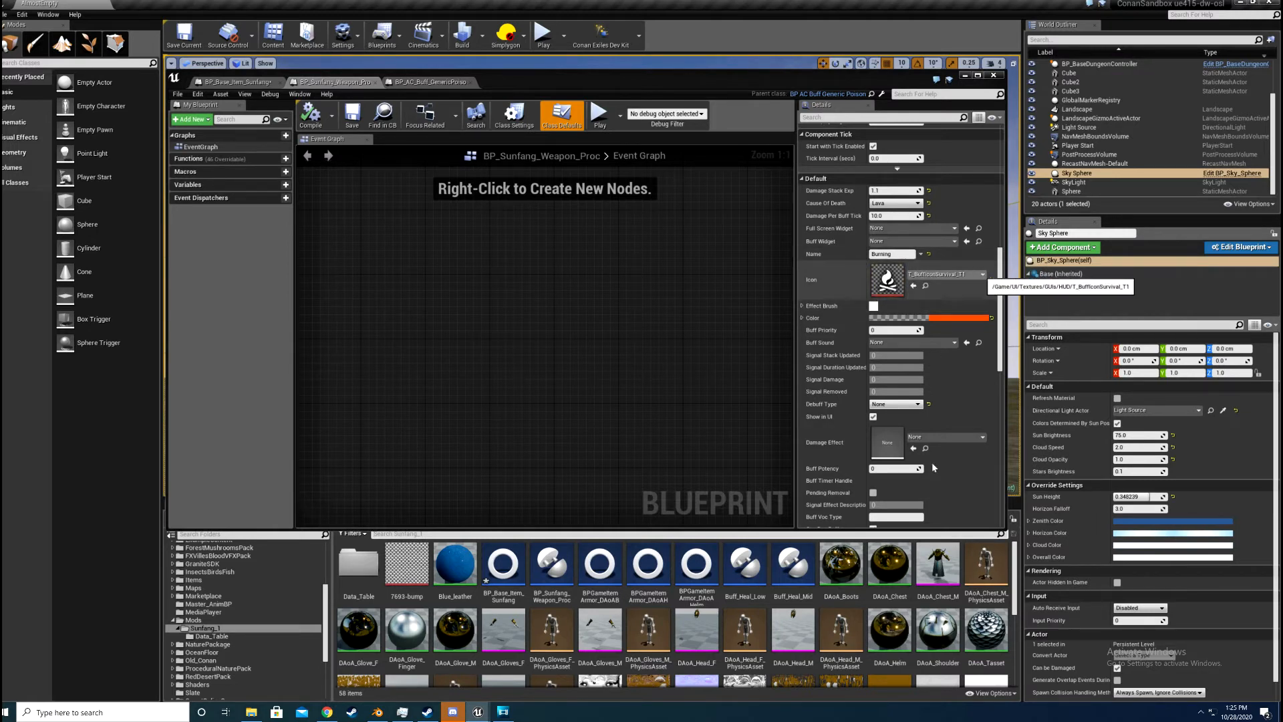
{"action": "left_click", "coordinate": [949, 274]}
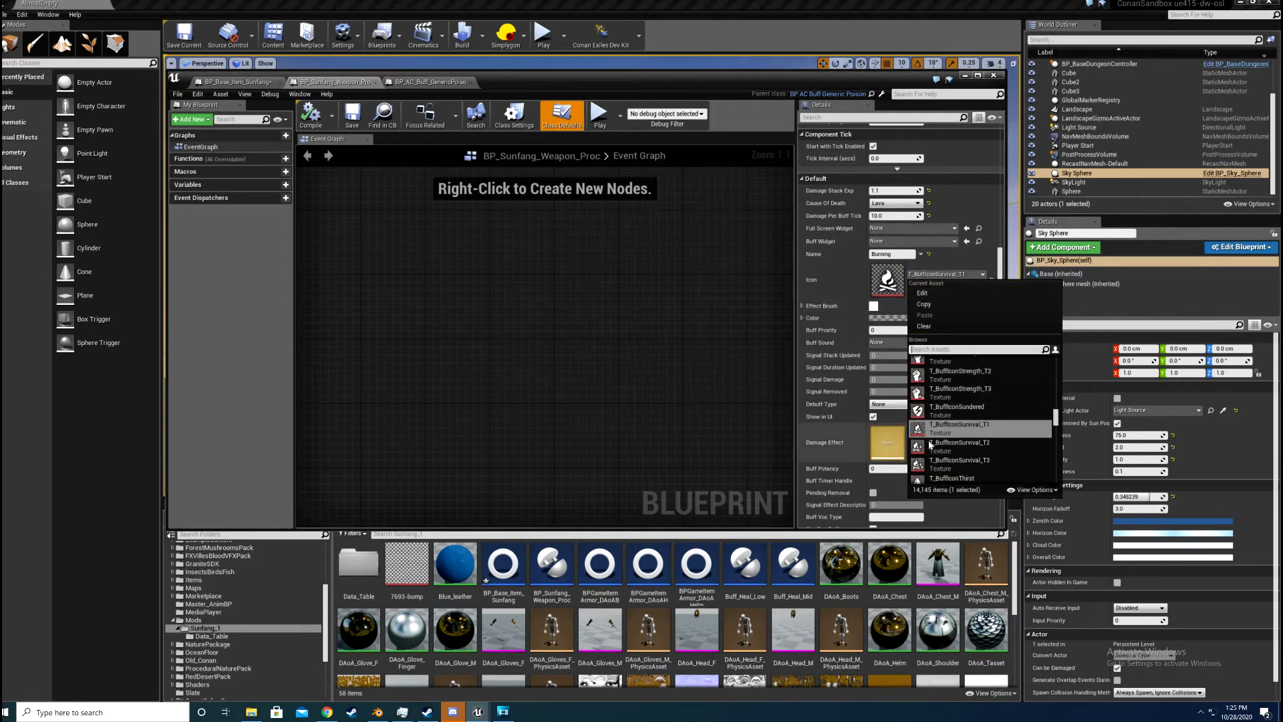
{"action": "scroll", "coordinate": [949, 399], "scroll_direction": "up", "scroll_amount": 5}
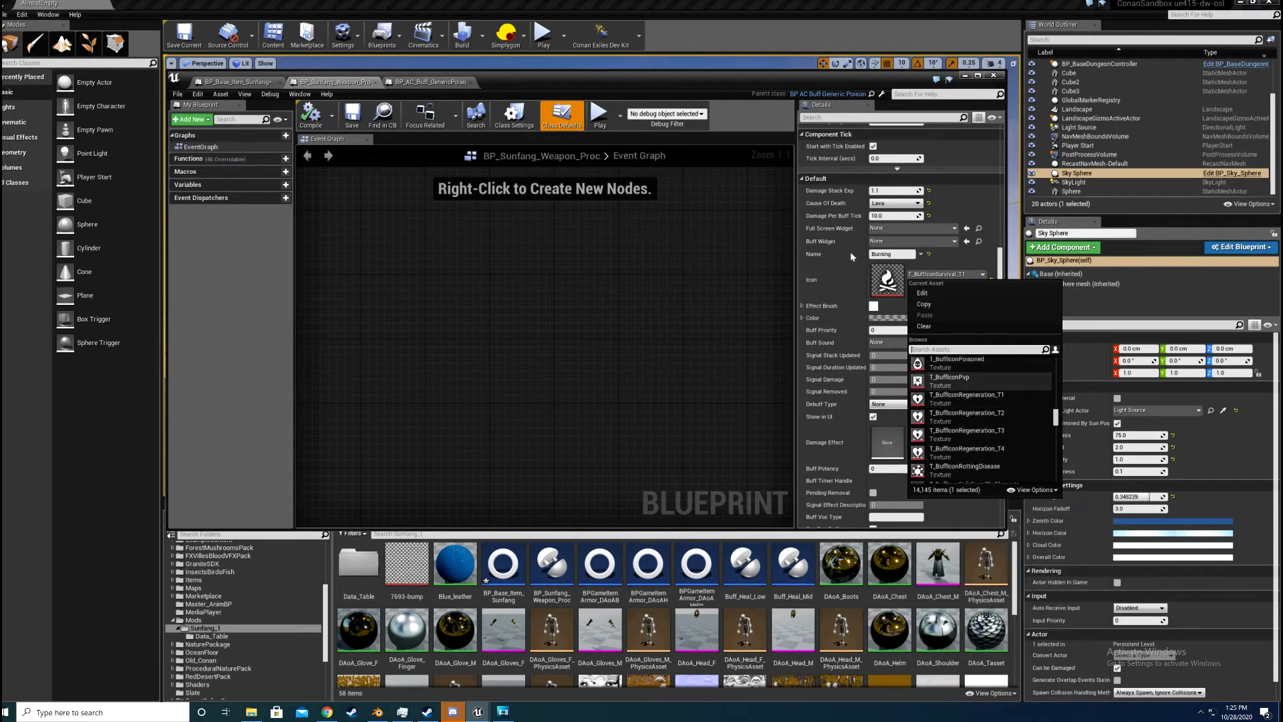
{"action": "left_click", "coordinate": [850, 277]}
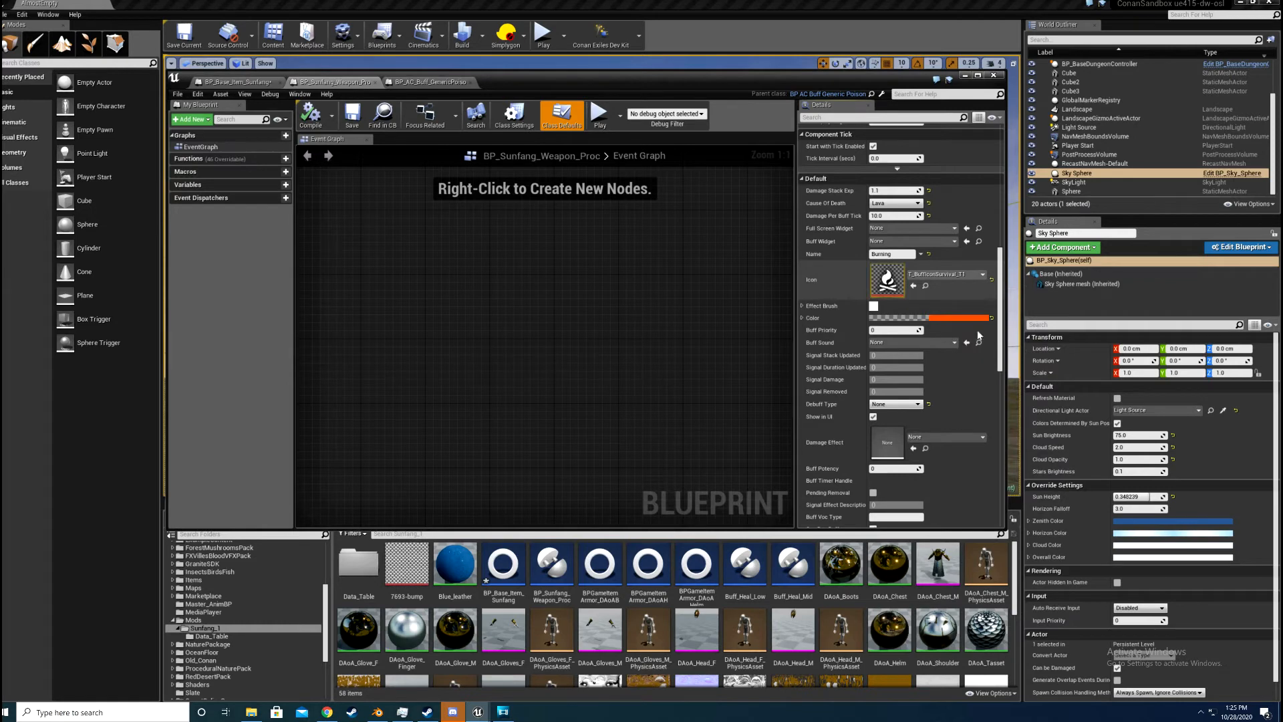
{"action": "scroll", "coordinate": [893, 284], "scroll_direction": "down", "scroll_amount": 1}
{"action": "scroll", "coordinate": [893, 285], "scroll_direction": "down", "scroll_amount": 4}
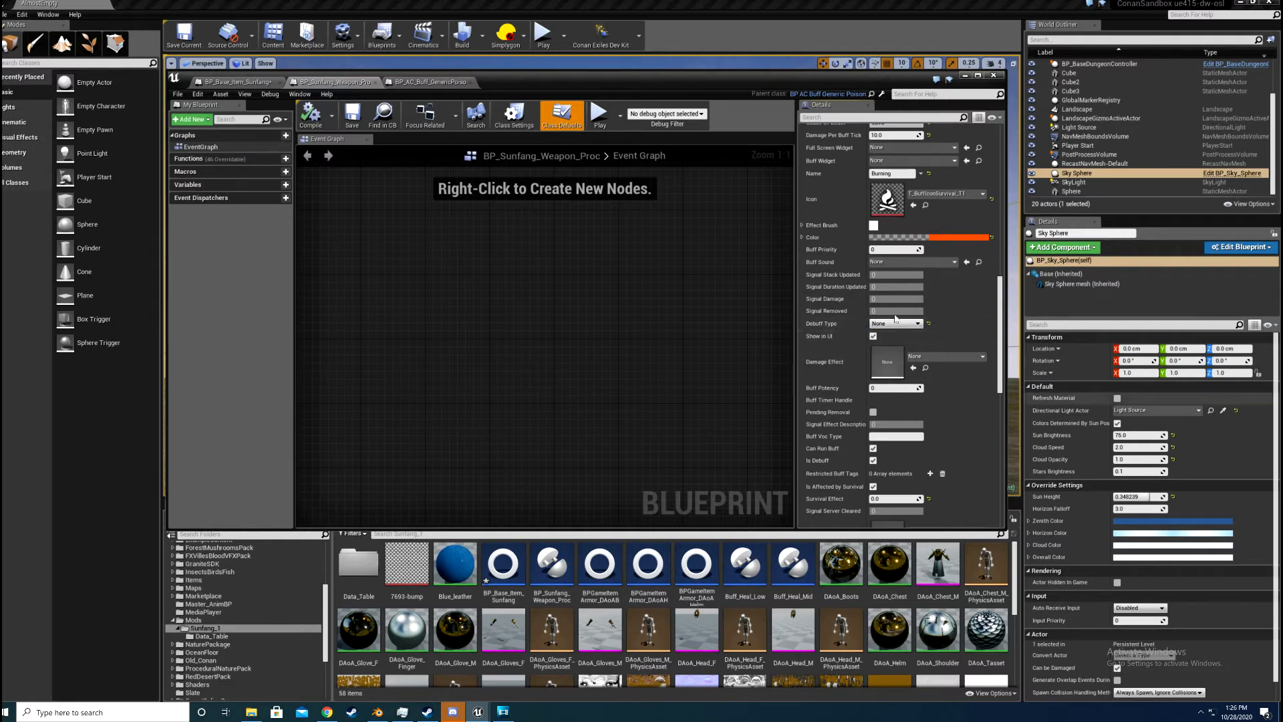
Step: Examine BP_Sunfang_Weapon_Proc's remaining class defaults, from the survival effect through the buff ticks, stacking, tags and activation settings
{"action": "scroll", "coordinate": [868, 321], "scroll_direction": "down", "scroll_amount": 3}
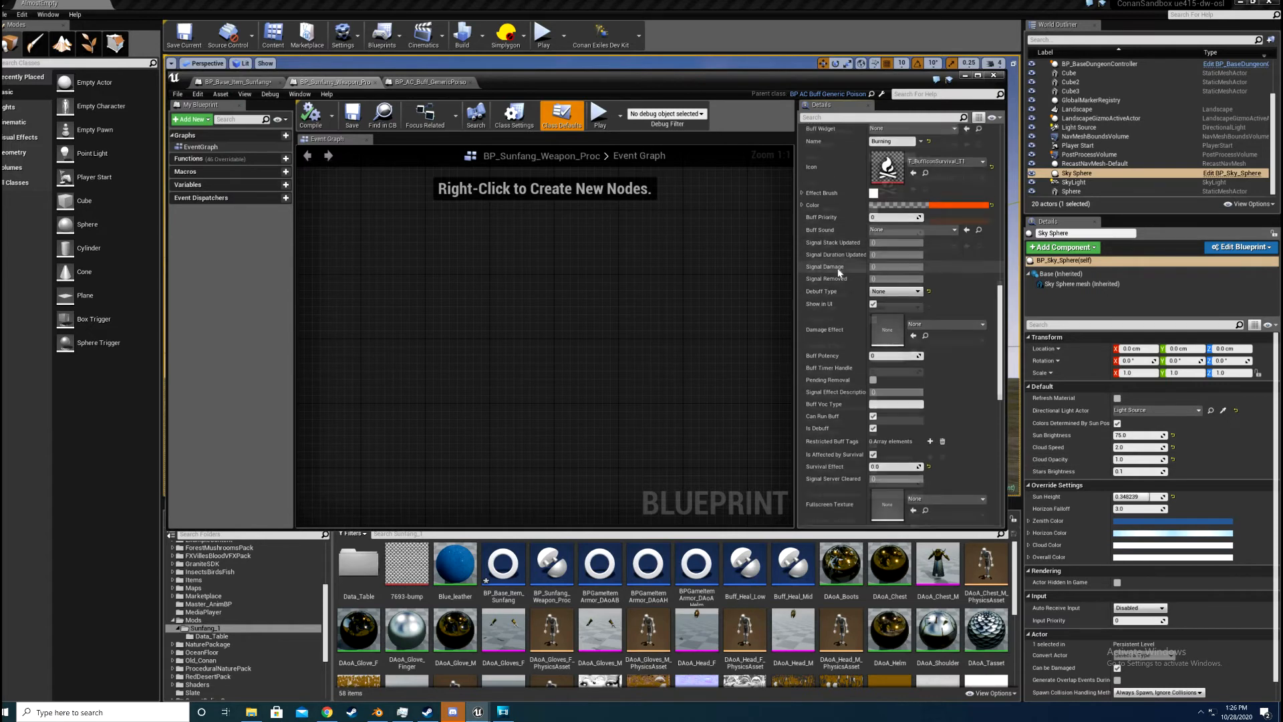
{"action": "scroll", "coordinate": [886, 355], "scroll_direction": "down", "scroll_amount": 2}
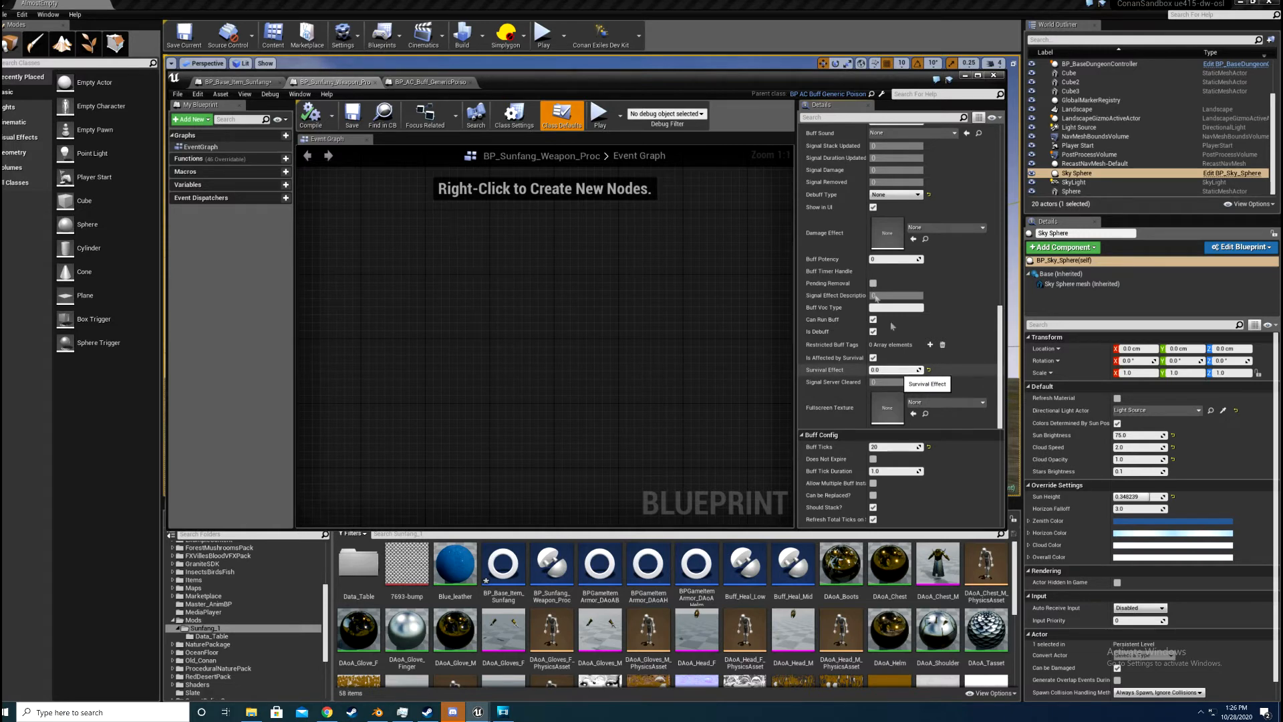
{"action": "scroll", "coordinate": [892, 326], "scroll_direction": "down", "scroll_amount": 3}
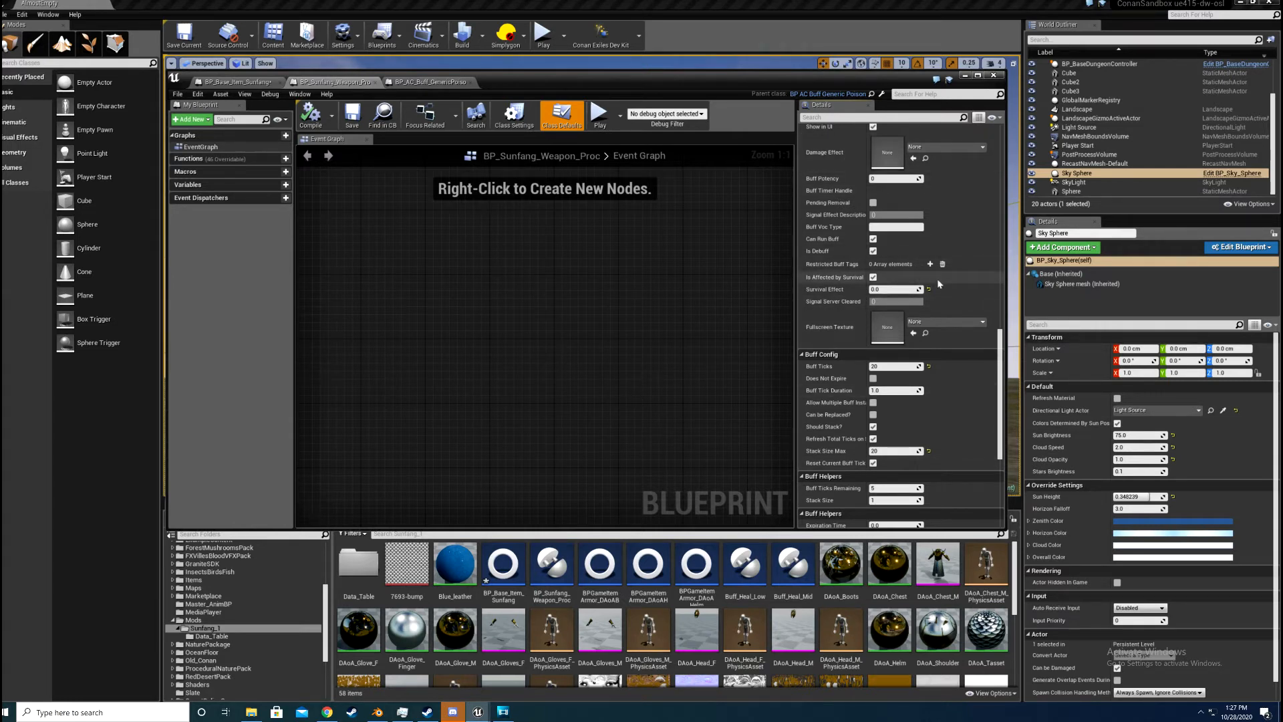
{"action": "scroll", "coordinate": [939, 284], "scroll_direction": "down", "scroll_amount": 2}
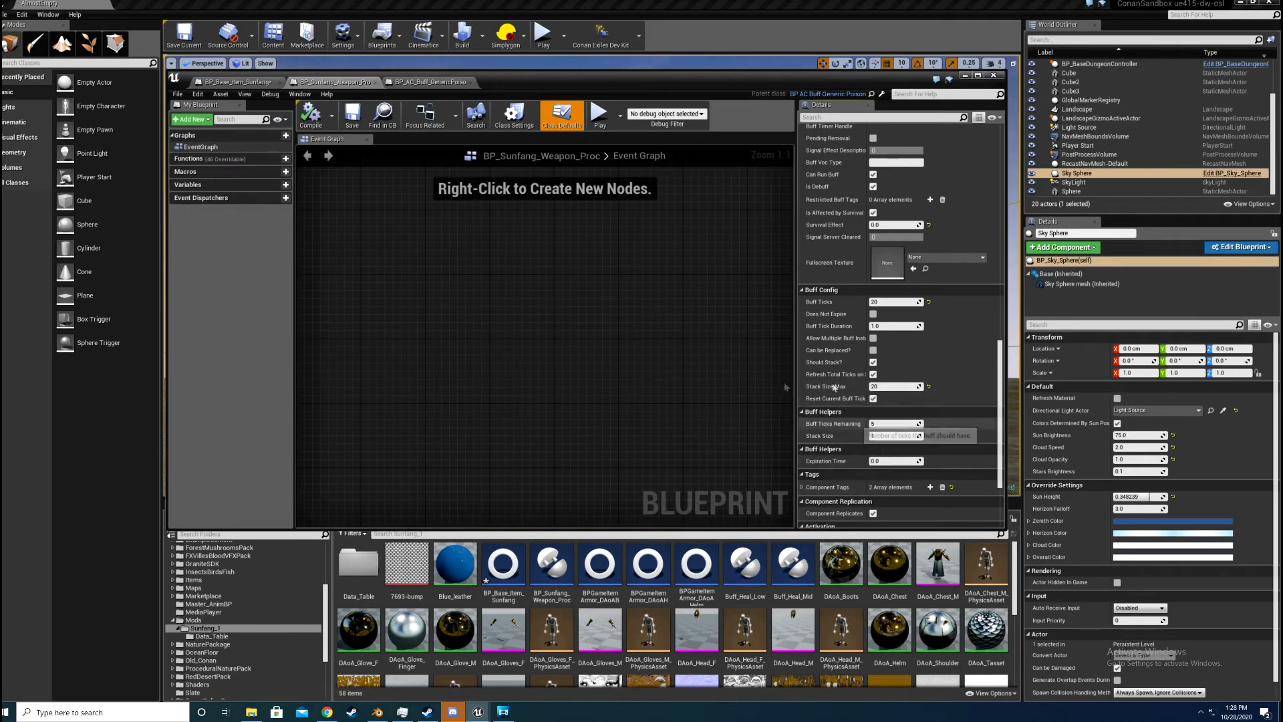
{"action": "scroll", "coordinate": [955, 399], "scroll_direction": "down", "scroll_amount": 1}
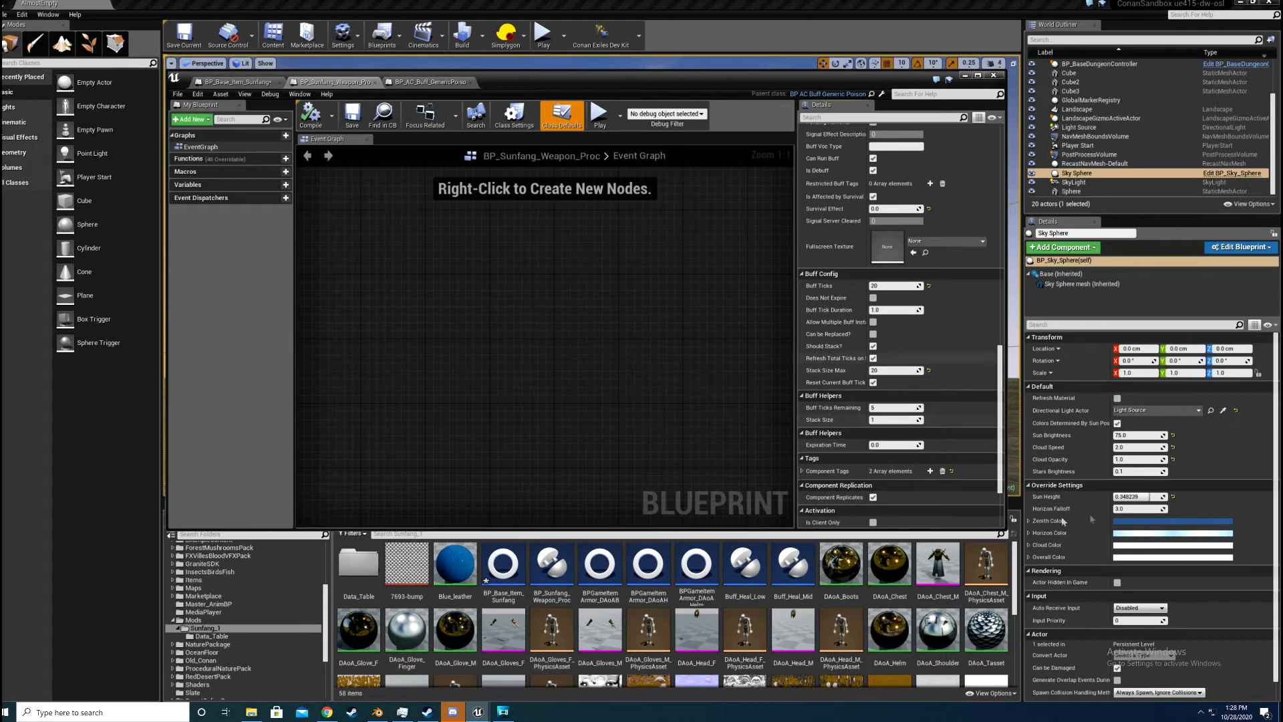
{"action": "scroll", "coordinate": [863, 411], "scroll_direction": "down", "scroll_amount": 2}
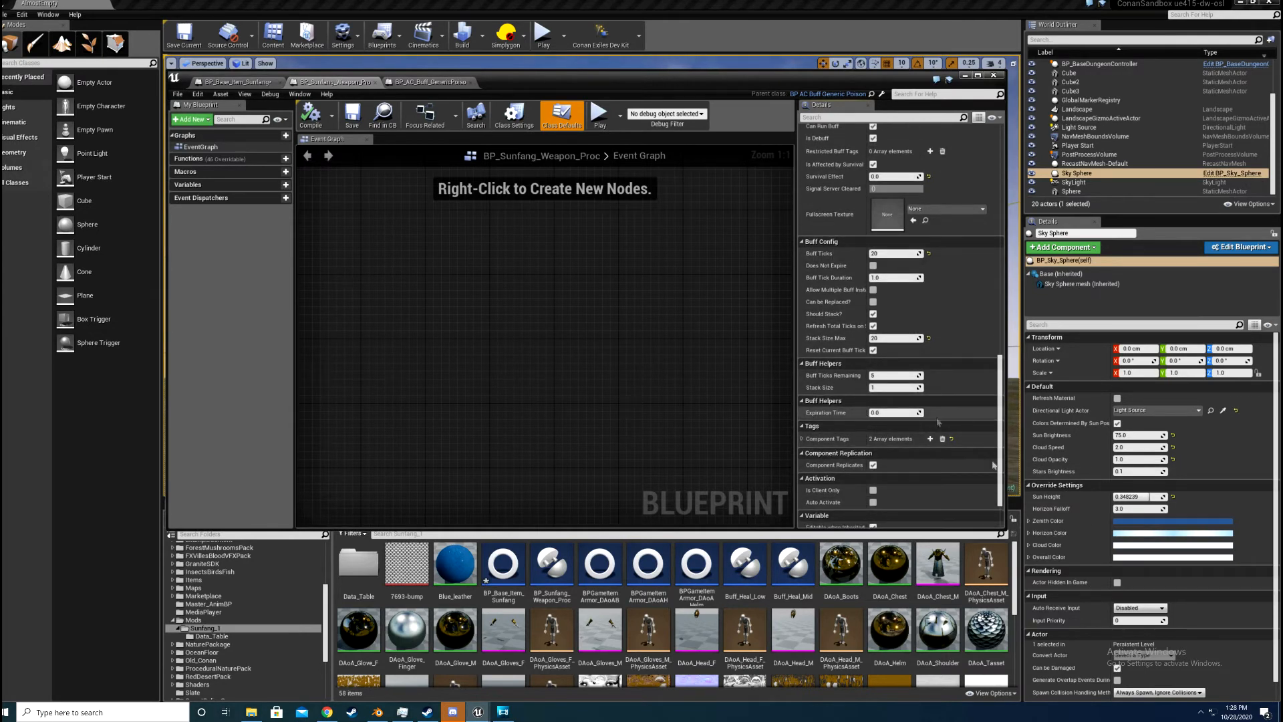
{"action": "scroll", "coordinate": [886, 438], "scroll_direction": "down", "scroll_amount": 2}
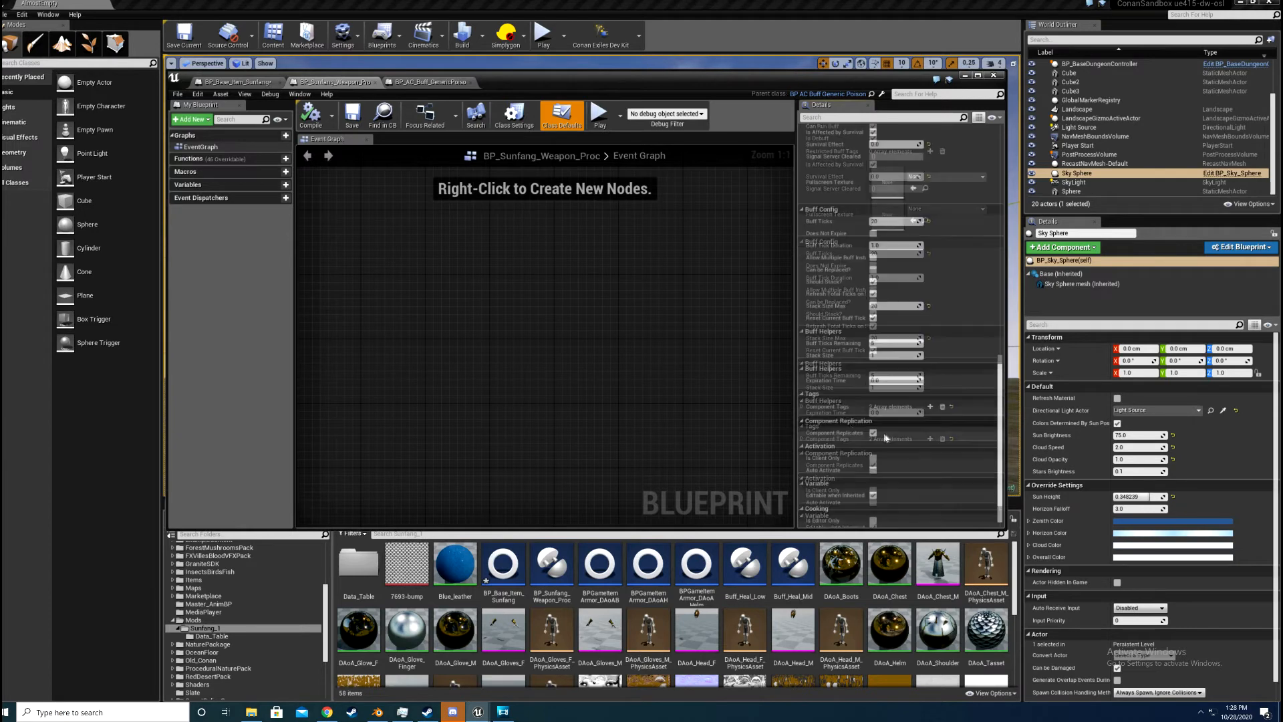
{"action": "scroll", "coordinate": [892, 468], "scroll_direction": "down", "scroll_amount": 1}
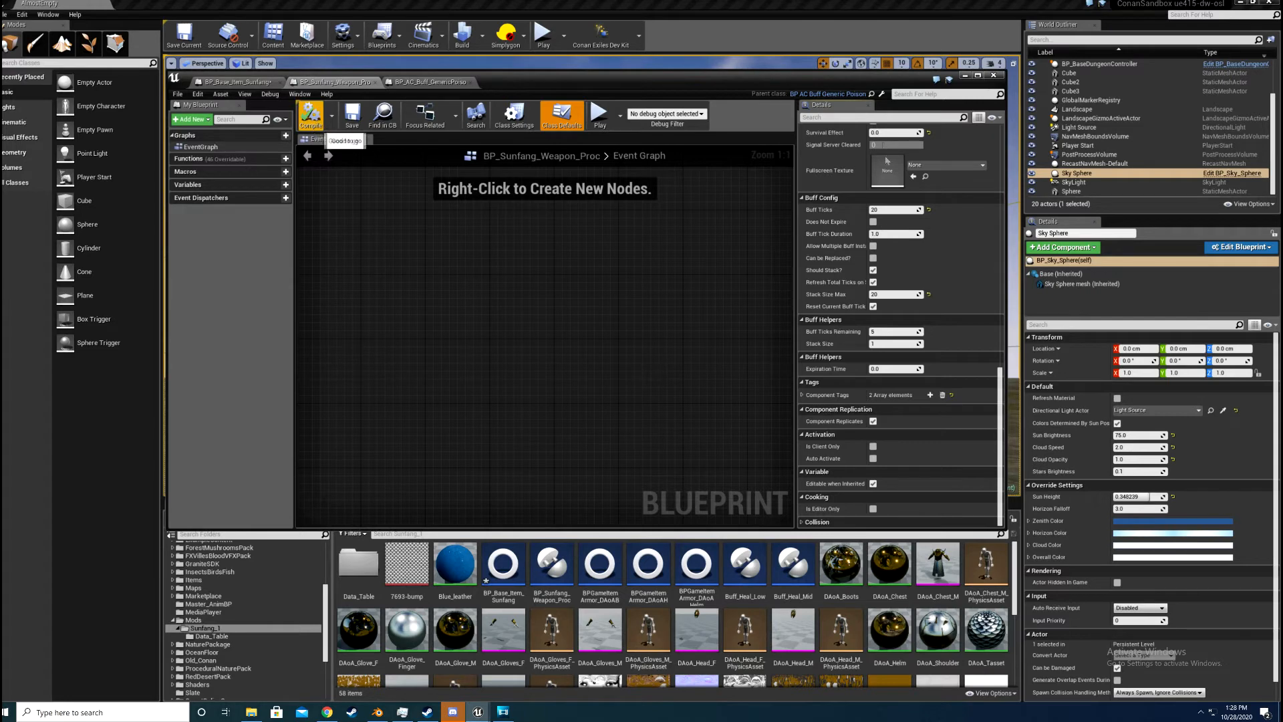
Step: Review the weapon buff settings in BP_Base_Item_Sunfang, and open the Vis_BP_Sunfang blueprint from the Sunfang_1 mod folder
{"action": "left_click", "coordinate": [235, 81]}
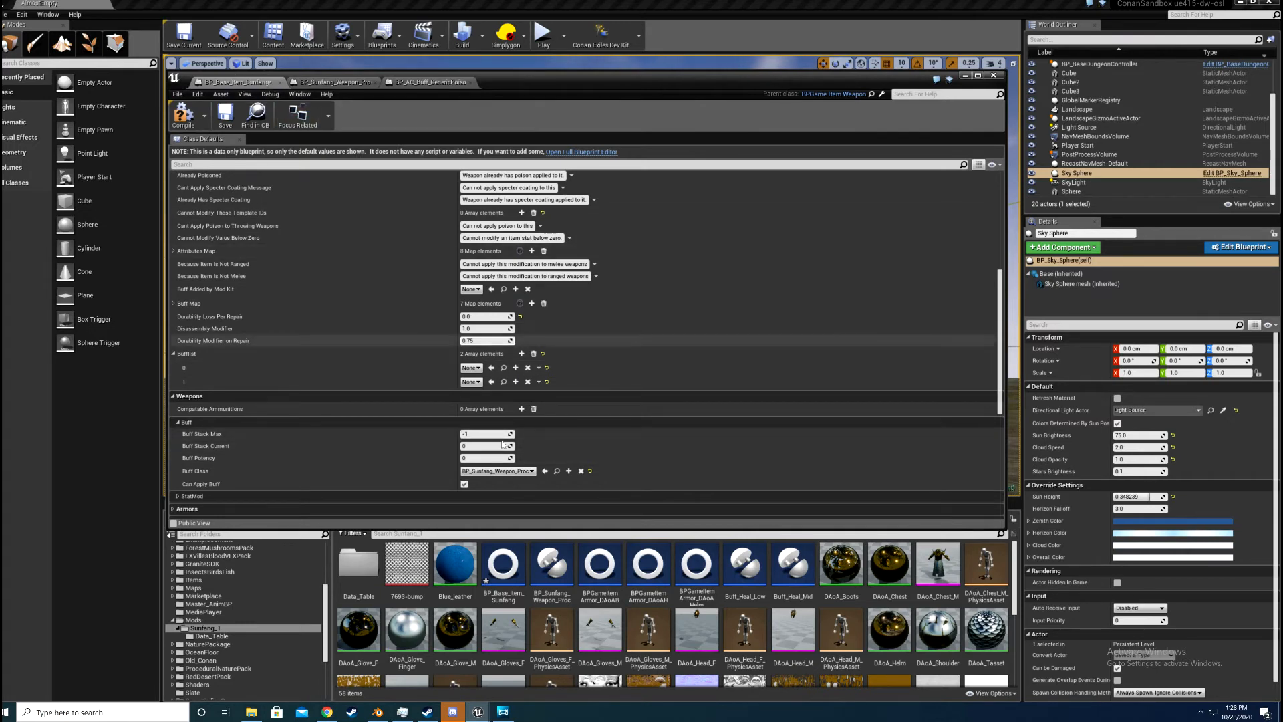
{"action": "scroll", "coordinate": [468, 444], "scroll_direction": "down", "scroll_amount": 2}
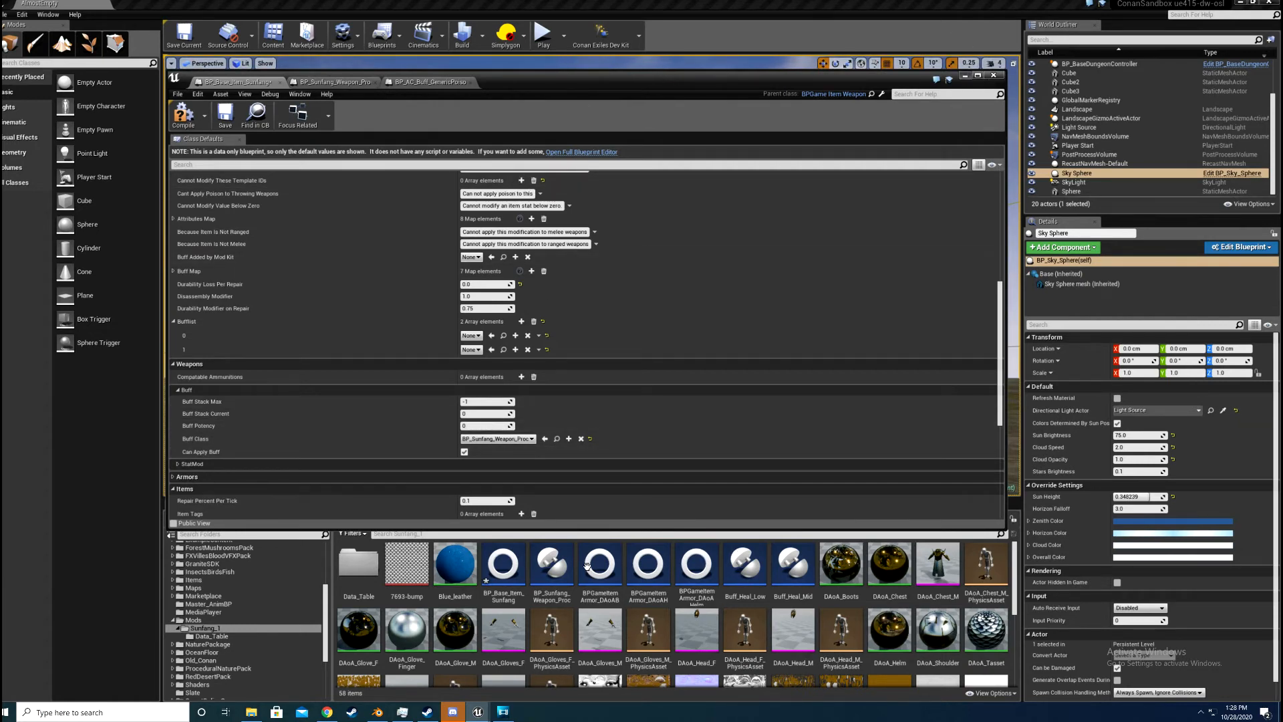
{"action": "left_click", "coordinate": [965, 75]}
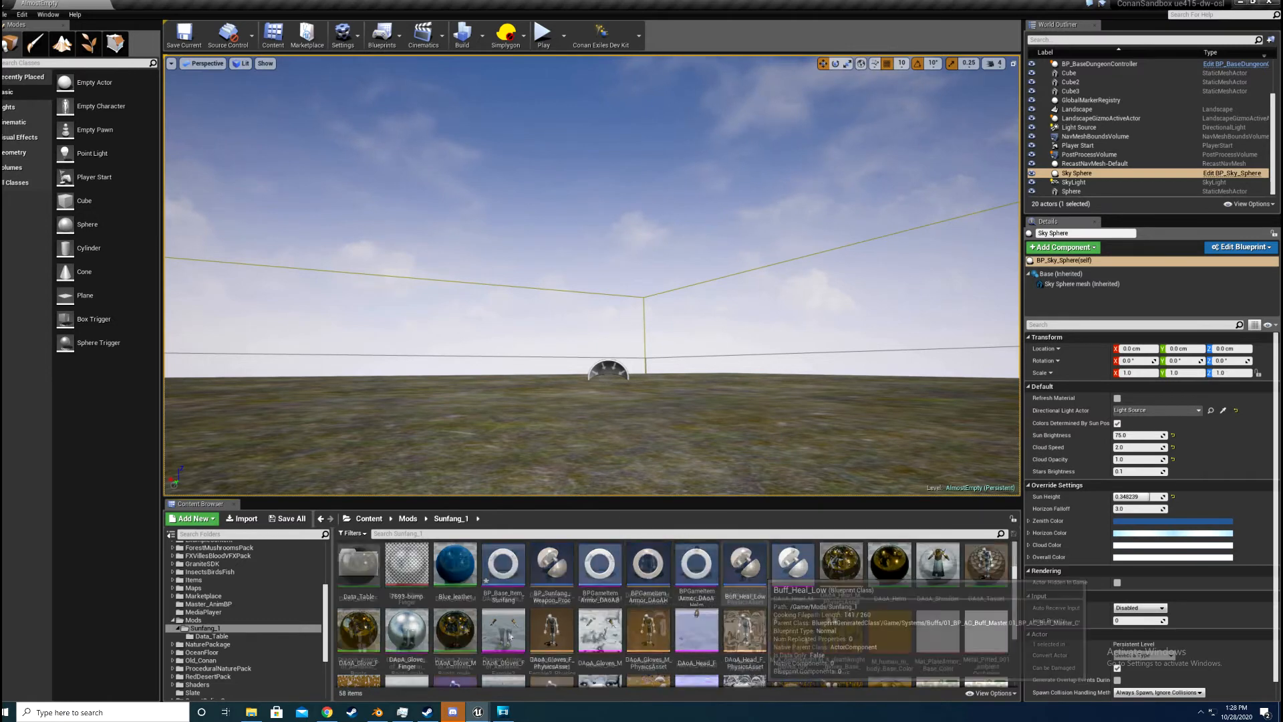
{"action": "scroll", "coordinate": [510, 636], "scroll_direction": "down", "scroll_amount": 3}
{"action": "double_click", "coordinate": [359, 643]}
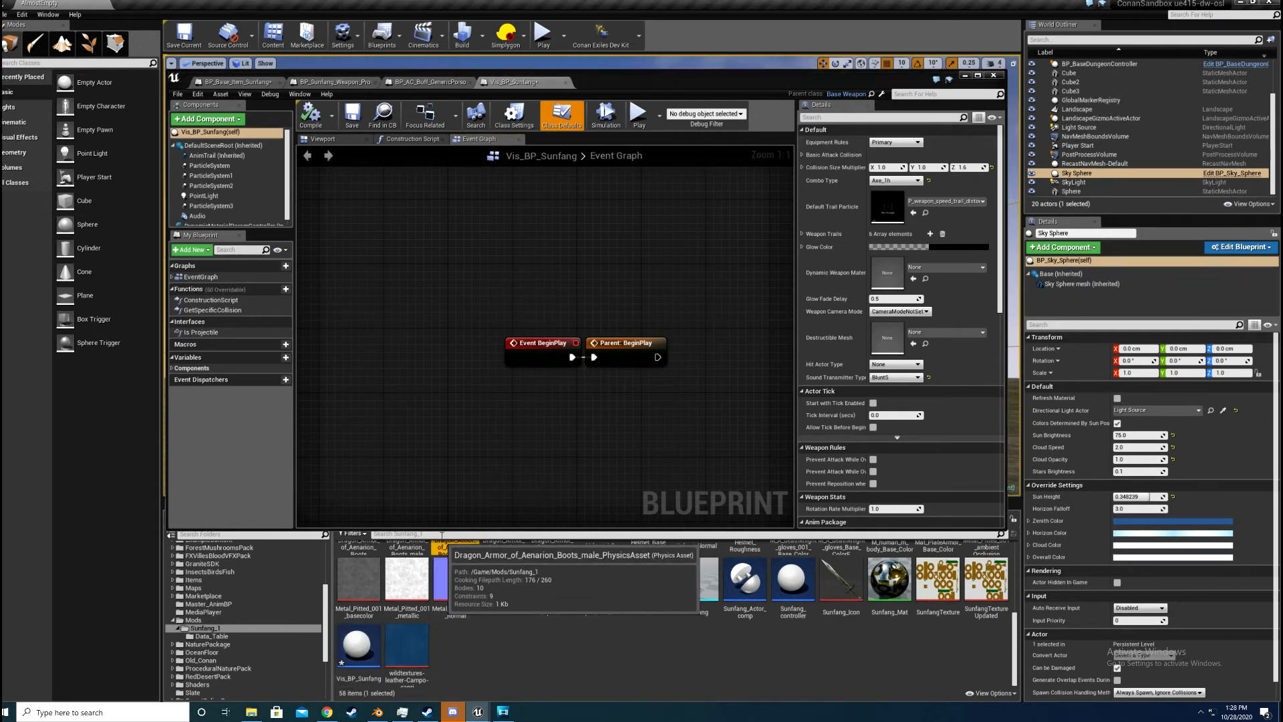
Step: Search the whole Content folder for axe1h and open the stock axe1h blueprint
{"action": "scroll", "coordinate": [222, 580], "scroll_direction": "up", "scroll_amount": 5}
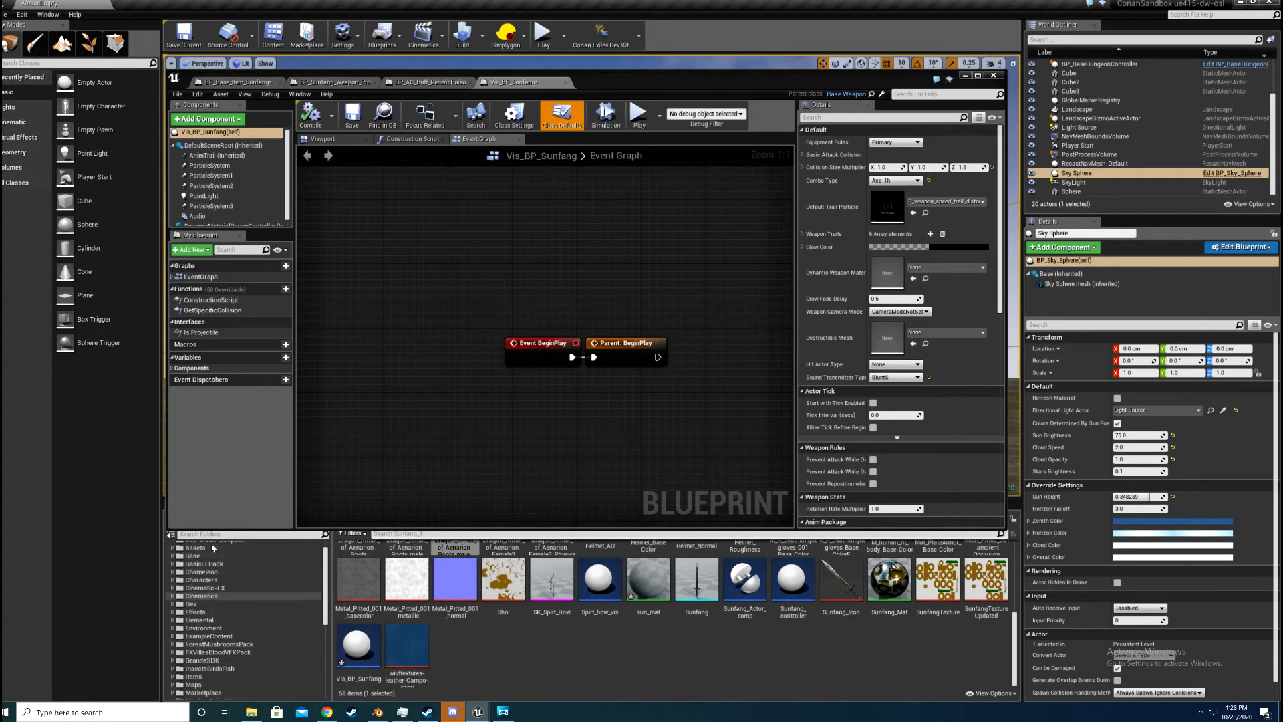
{"action": "left_click", "coordinate": [207, 547]}
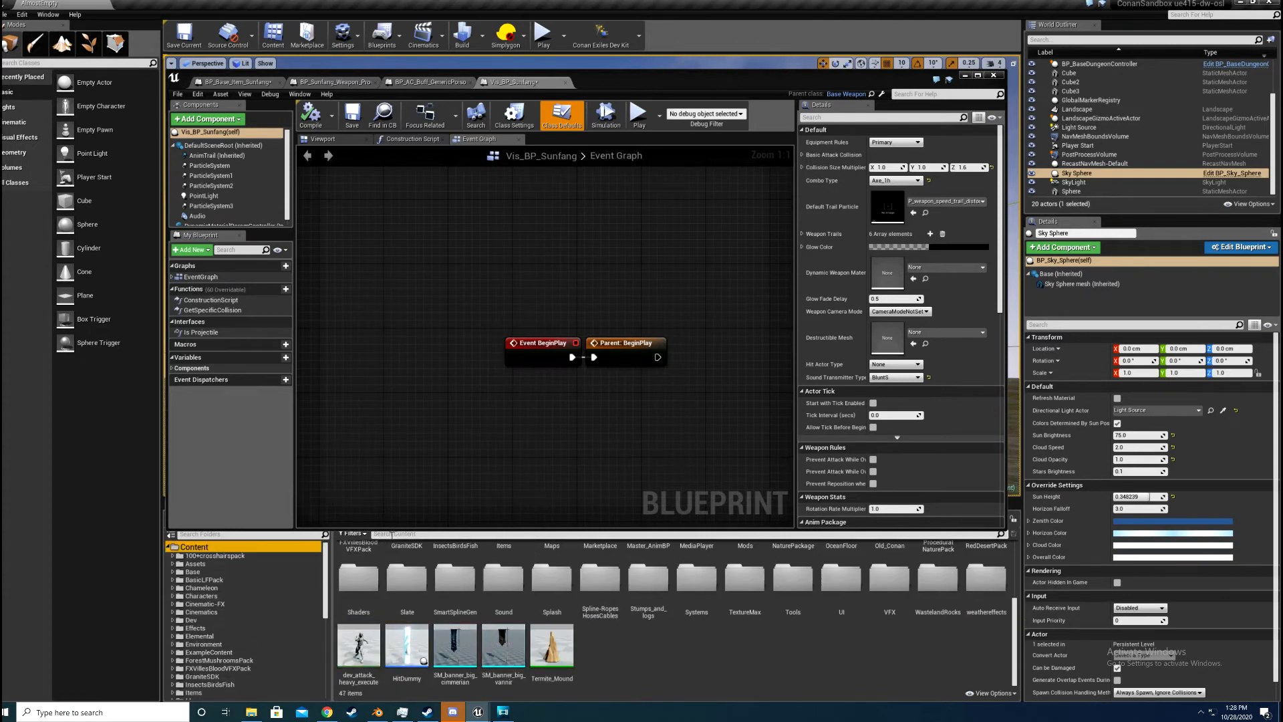
{"action": "type", "text": "base"}
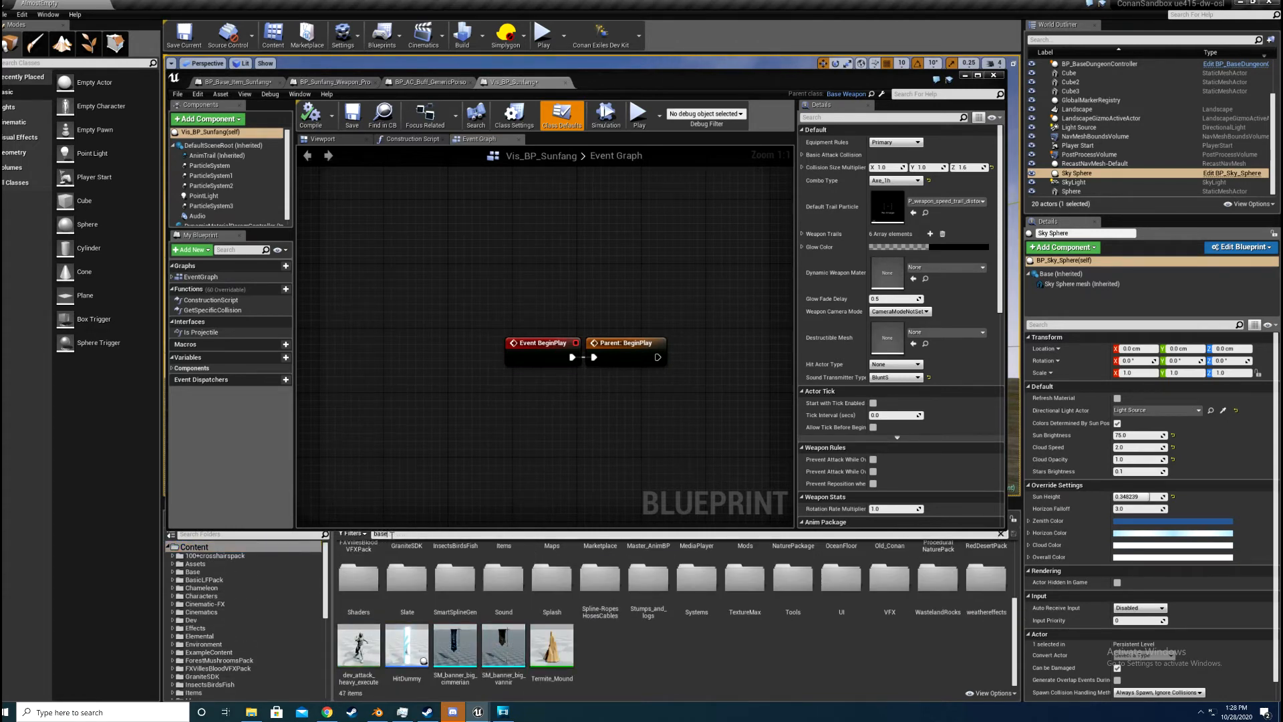
{"action": "type", "text": "_weap"}
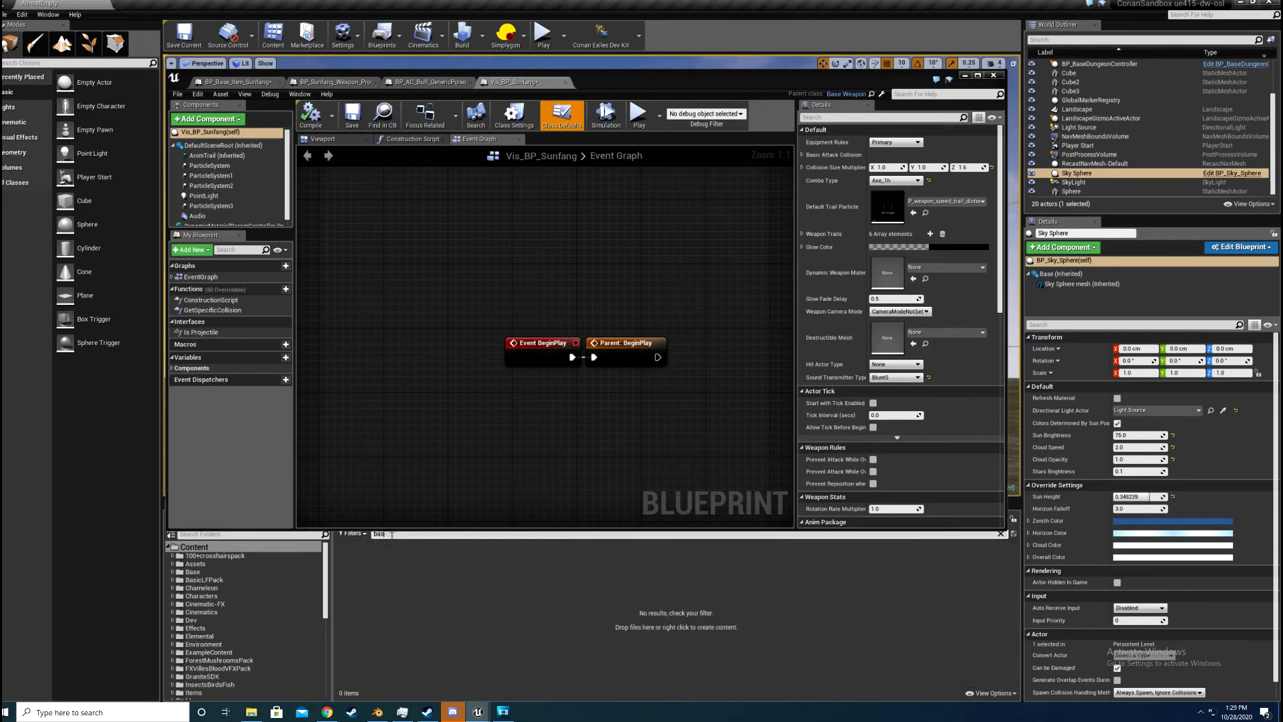
{"action": "key", "text": "BackSpace"}
{"action": "key", "text": "BackSpace"}
{"action": "key", "text": "BackSpace"}
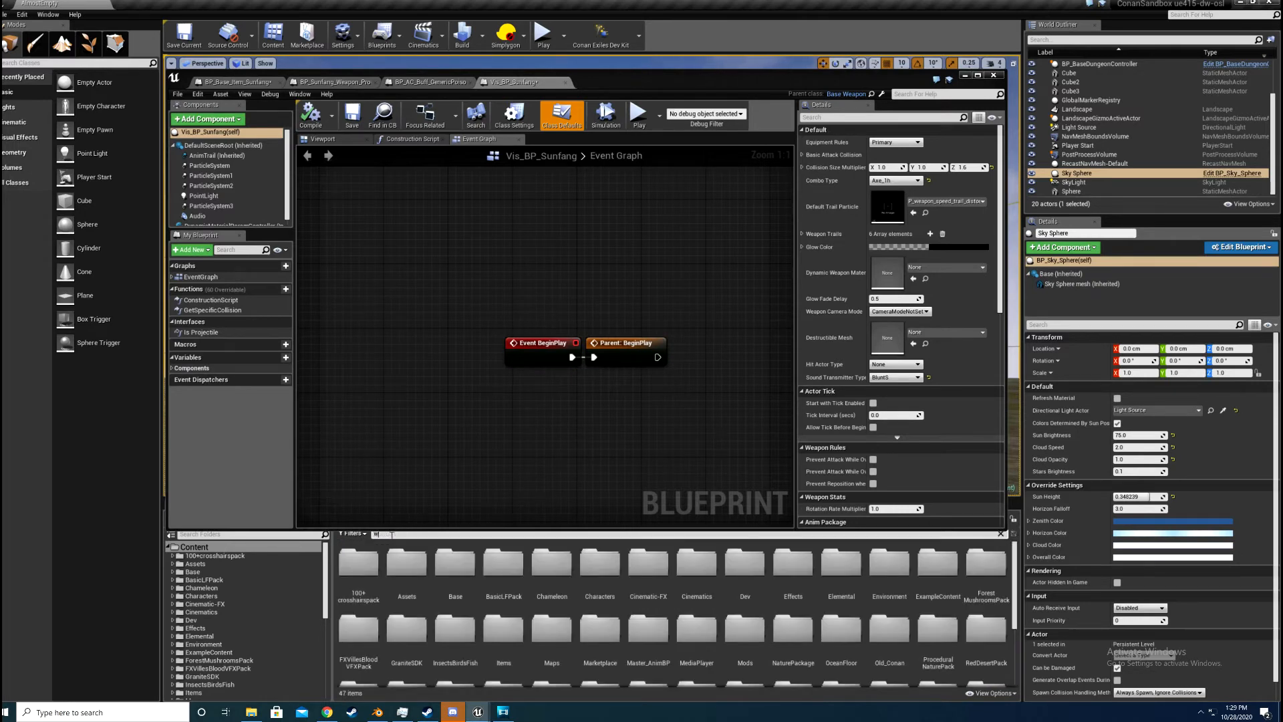
{"action": "type", "text": "weapon"}
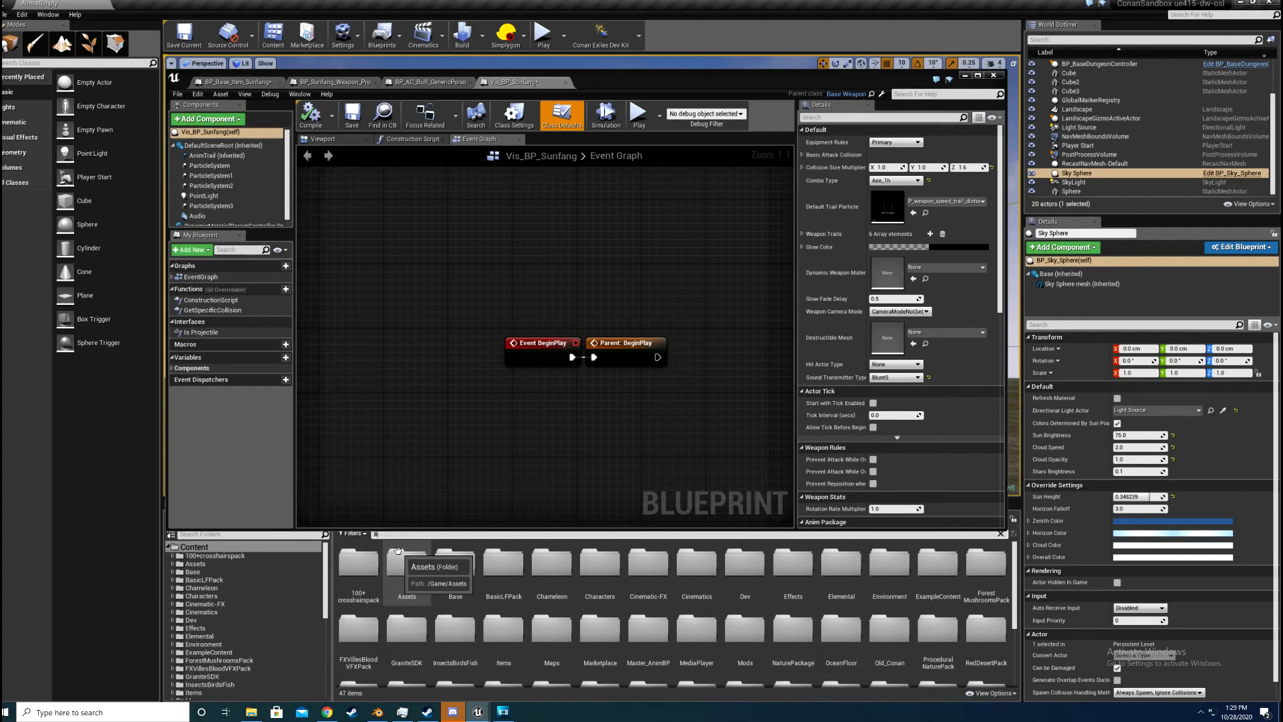
{"action": "type", "text": "xe1"}
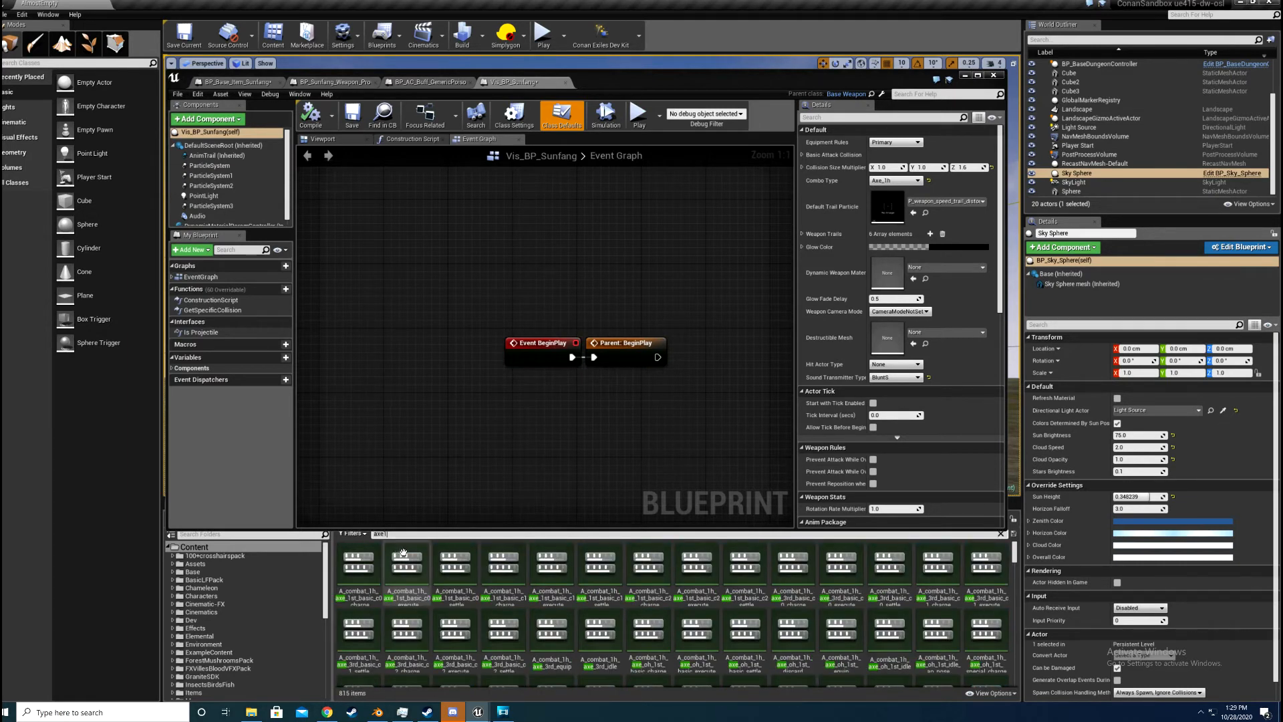
{"action": "type", "text": "h"}
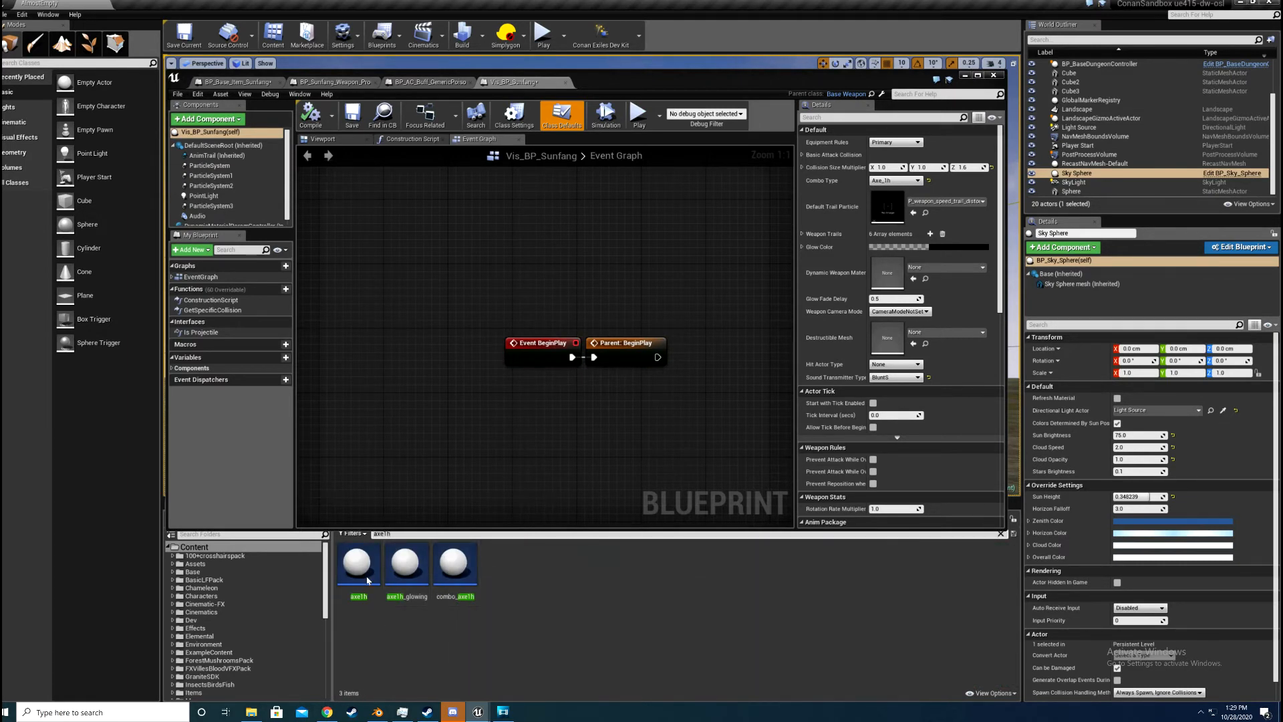
{"action": "double_click", "coordinate": [367, 581]}
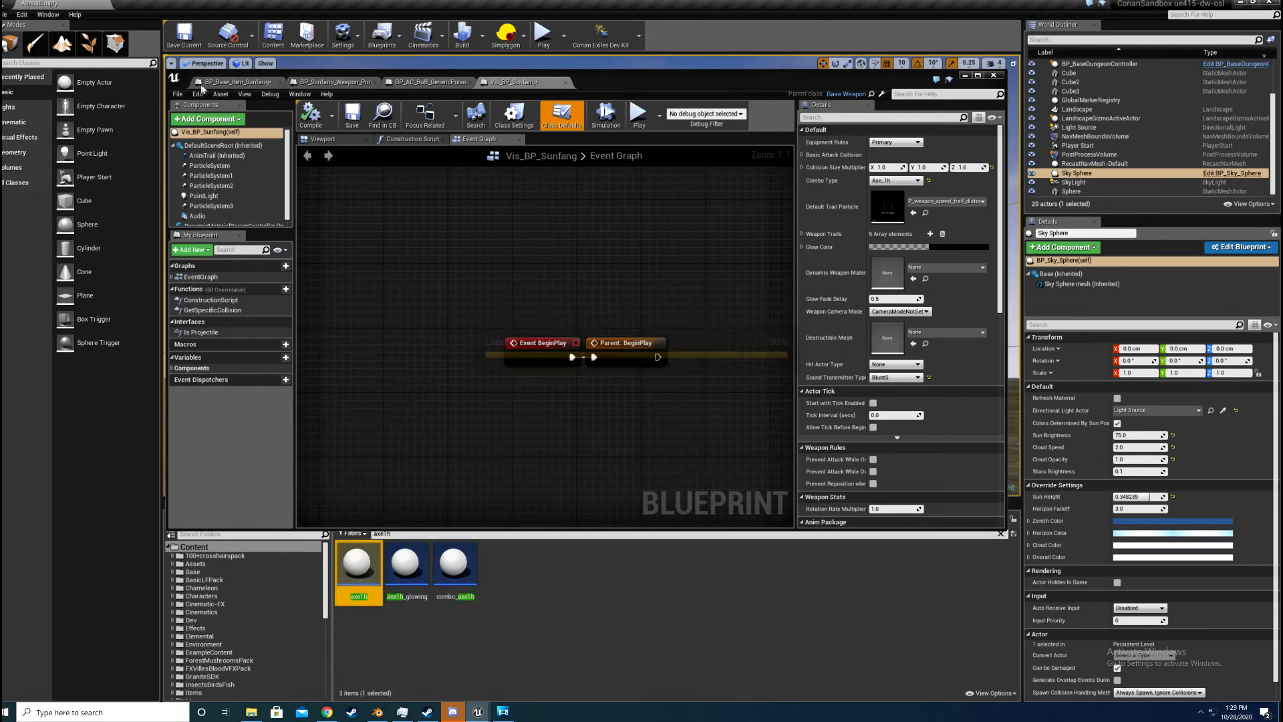
Step: Try to save a copy of the axe1h blueprint in the Mods/Sunfang_1 folder
{"action": "left_click", "coordinate": [177, 93]}
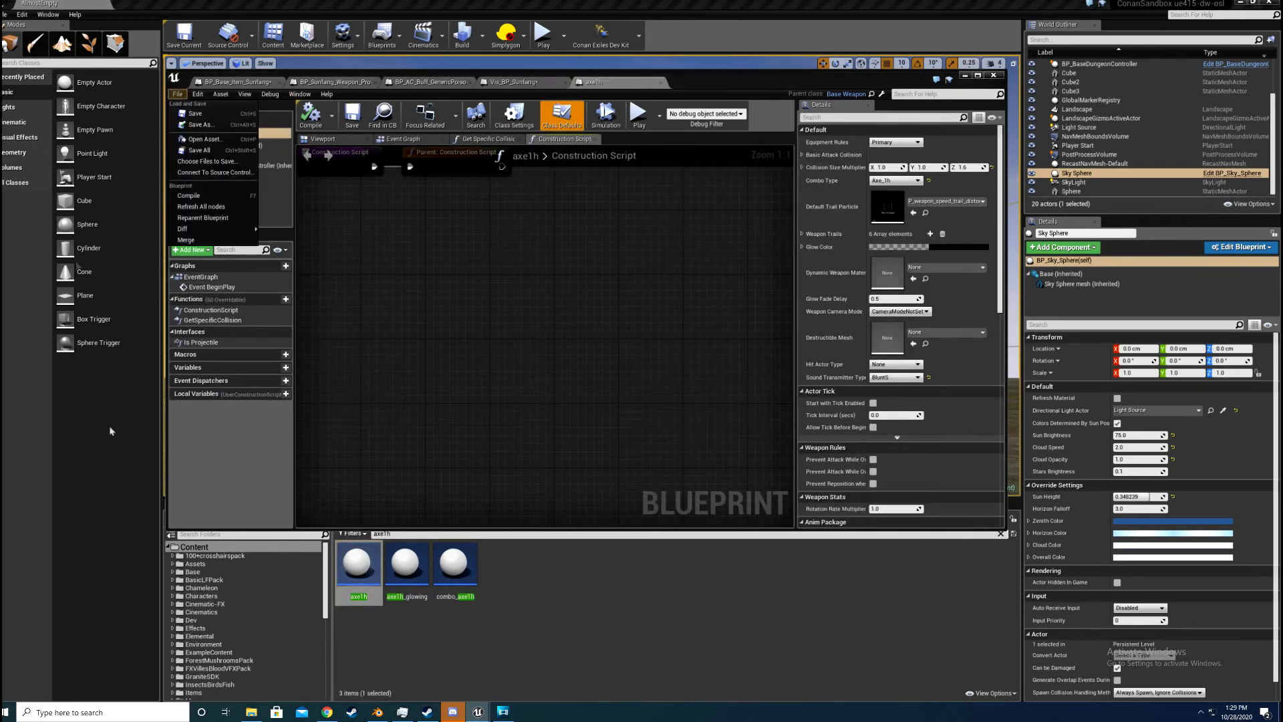
{"action": "left_click", "coordinate": [201, 125]}
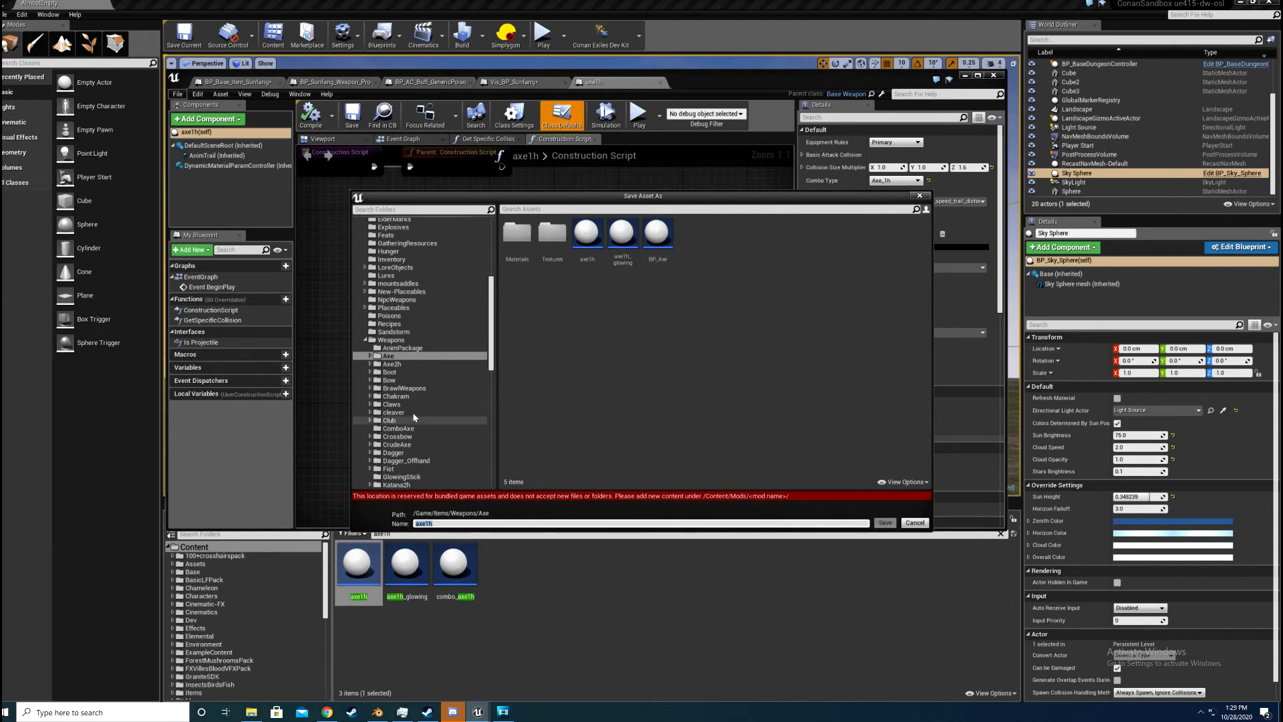
{"action": "scroll", "coordinate": [413, 417], "scroll_direction": "down", "scroll_amount": 4}
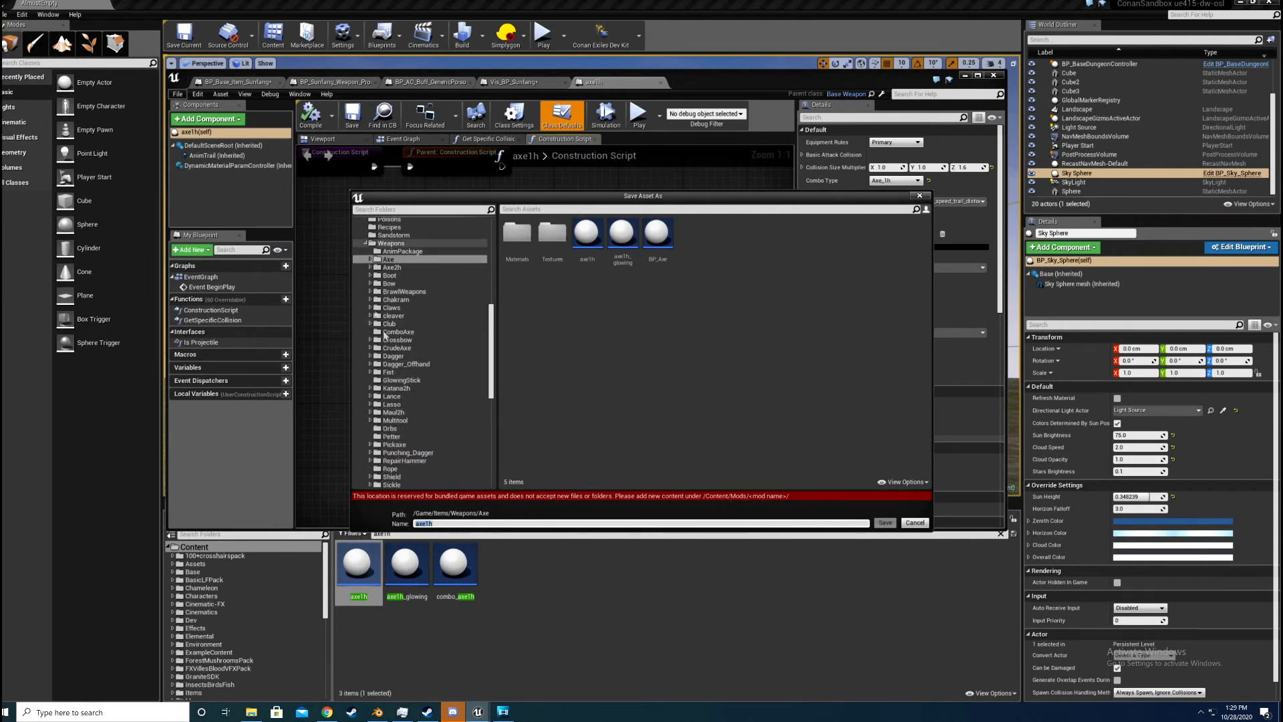
{"action": "left_click", "coordinate": [366, 243]}
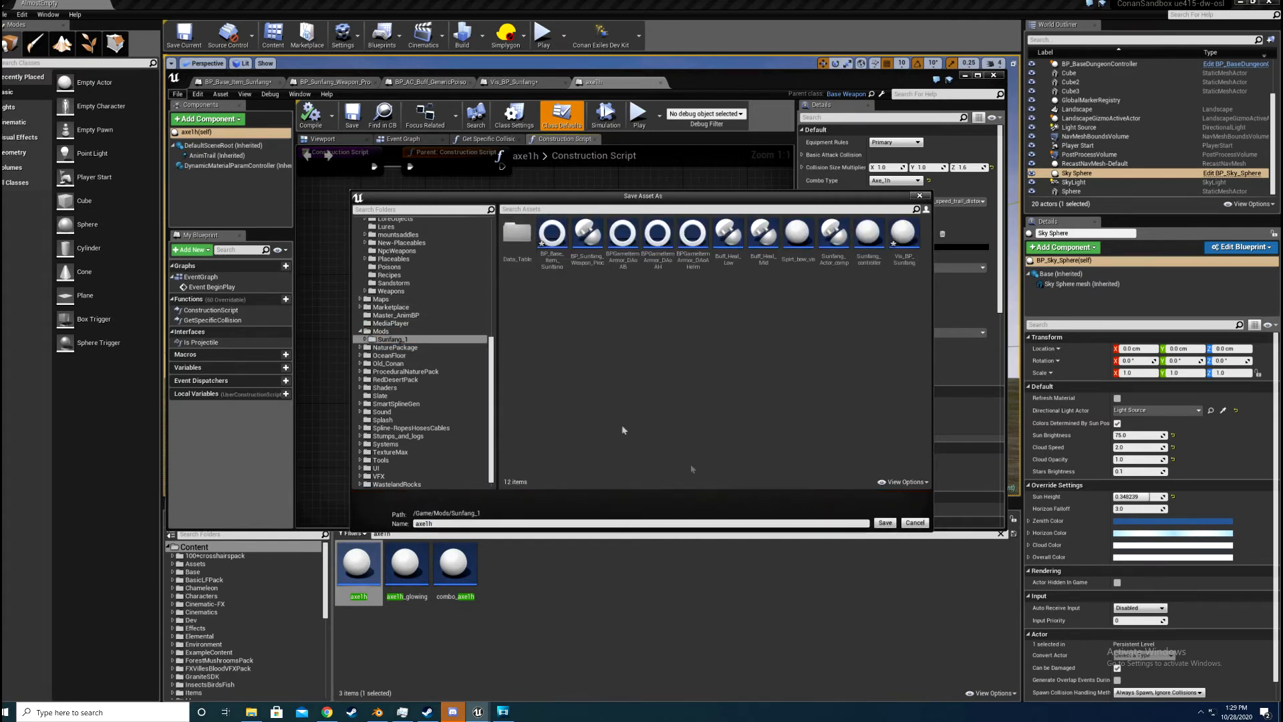
{"action": "key", "text": "Return"}
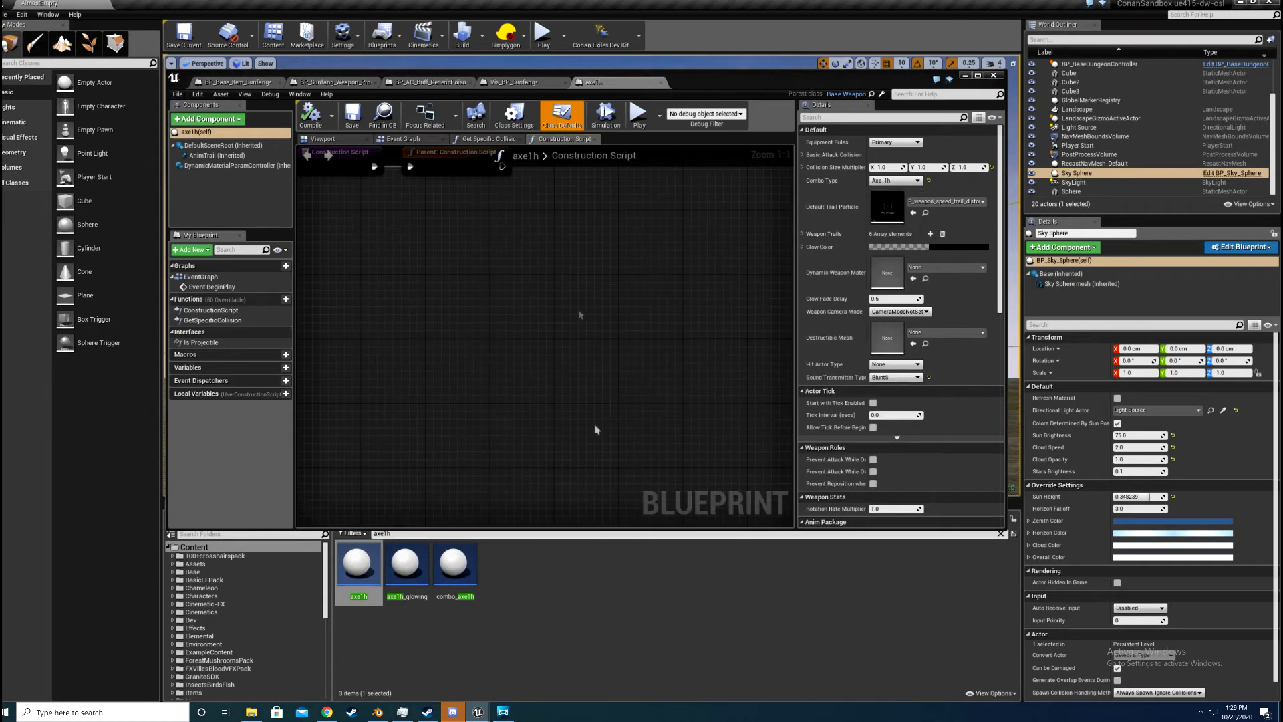
Step: Compare the stock axe1h blueprint's components and construction script with those of Vis_BP_Sunfang
{"action": "left_click", "coordinate": [532, 83]}
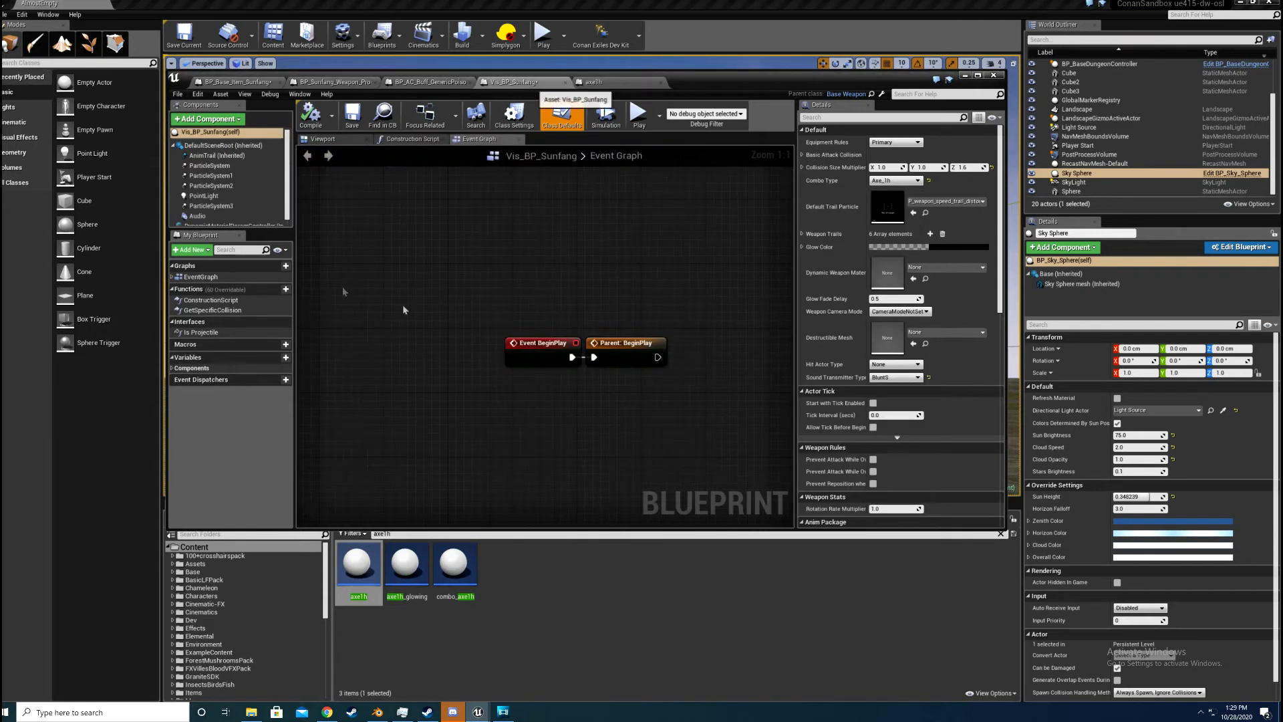
{"action": "left_click", "coordinate": [609, 84]}
{"action": "scroll", "coordinate": [450, 334], "scroll_direction": "down", "scroll_amount": 5}
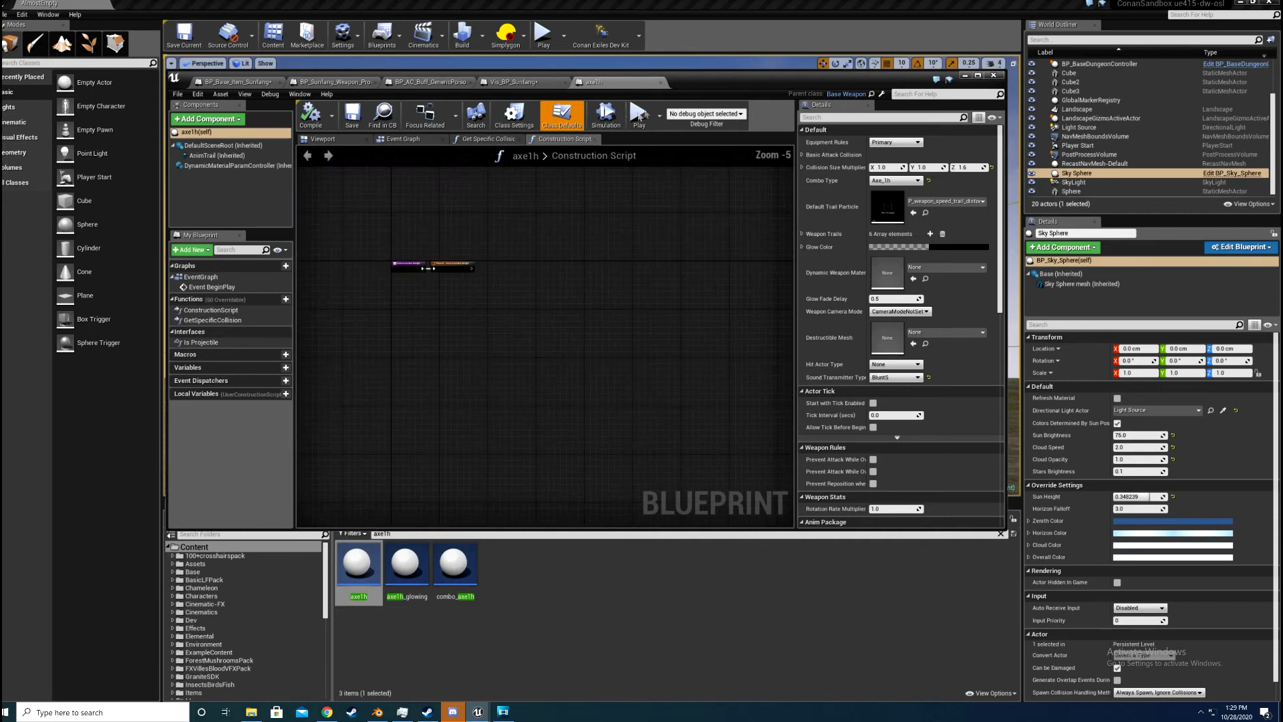
{"action": "left_click", "coordinate": [515, 82]}
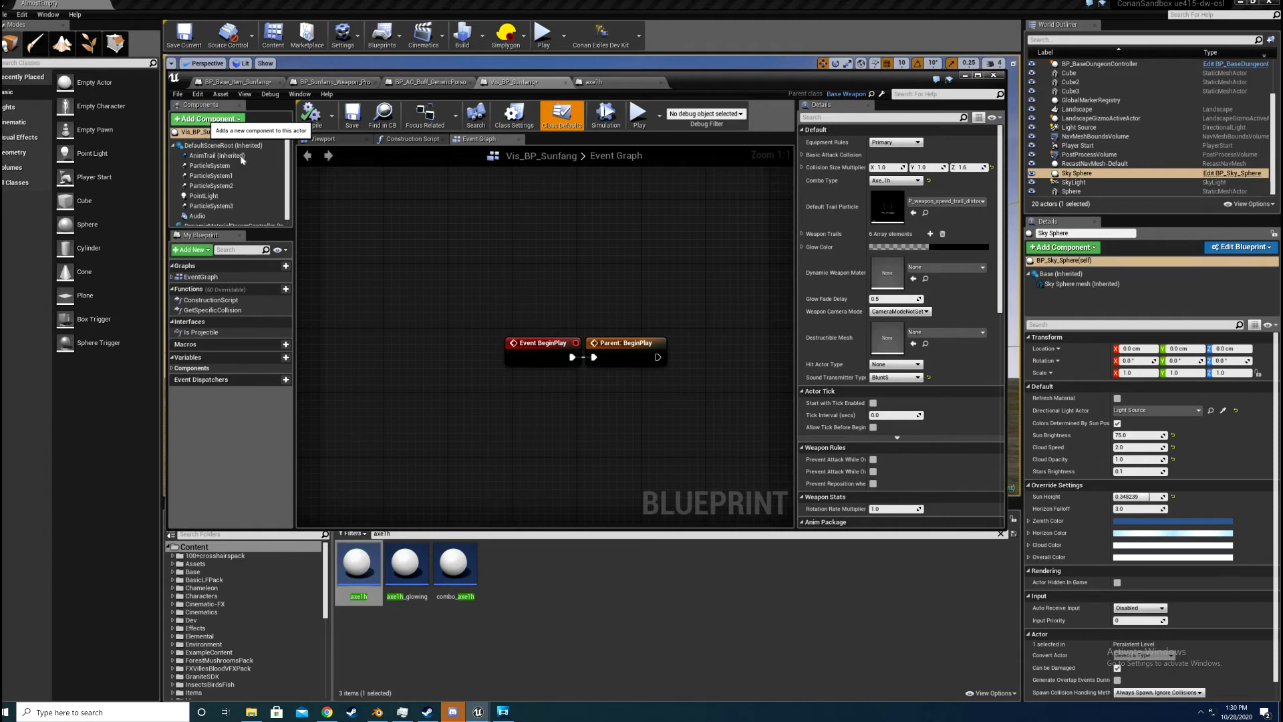
Step: Show the 3D preview of Vis_BP_Sunfang and look over its flame effect
{"action": "left_click", "coordinate": [208, 119]}
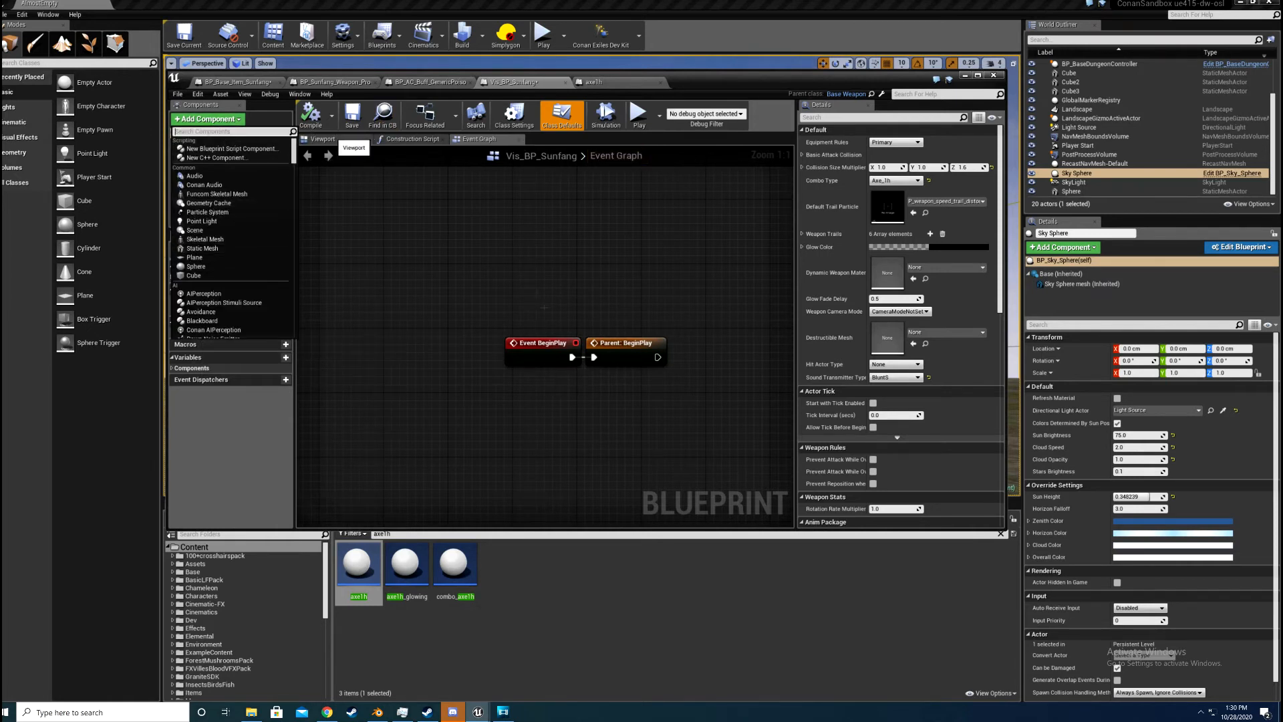
{"action": "left_click", "coordinate": [333, 138]}
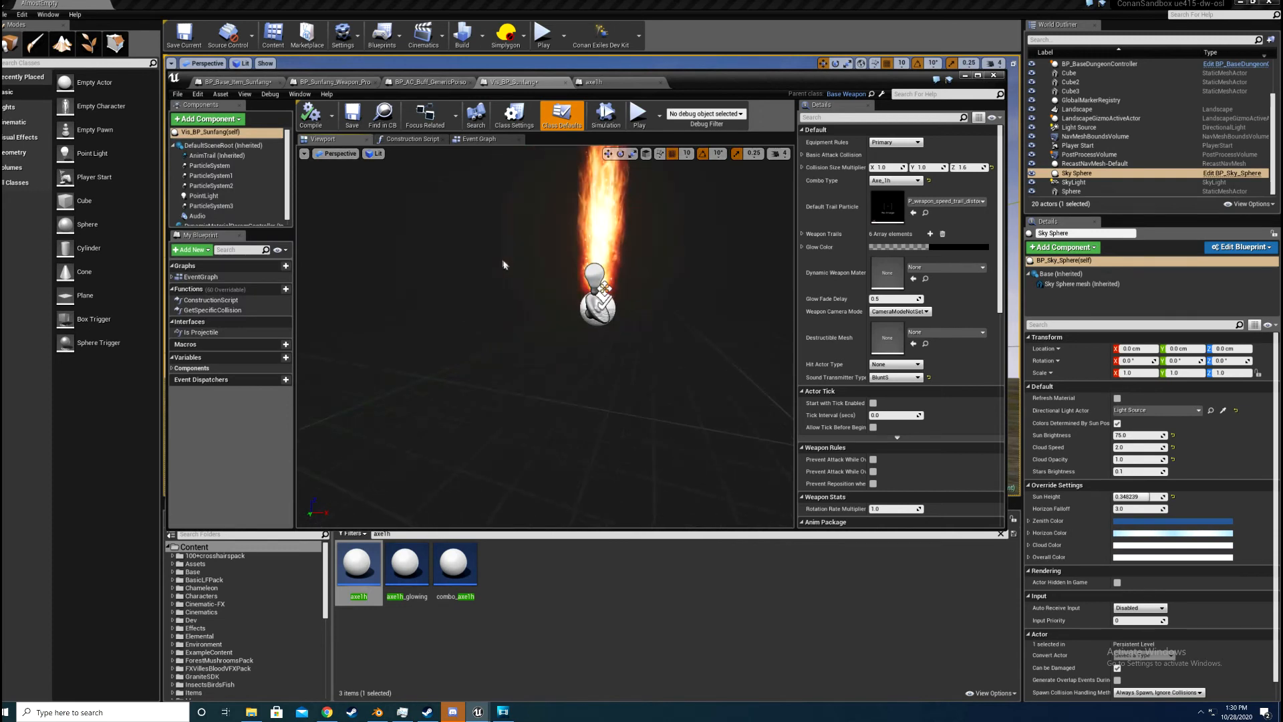
{"action": "right_click_drag", "start_coordinate": [503, 265], "coordinate": [535, 240]}
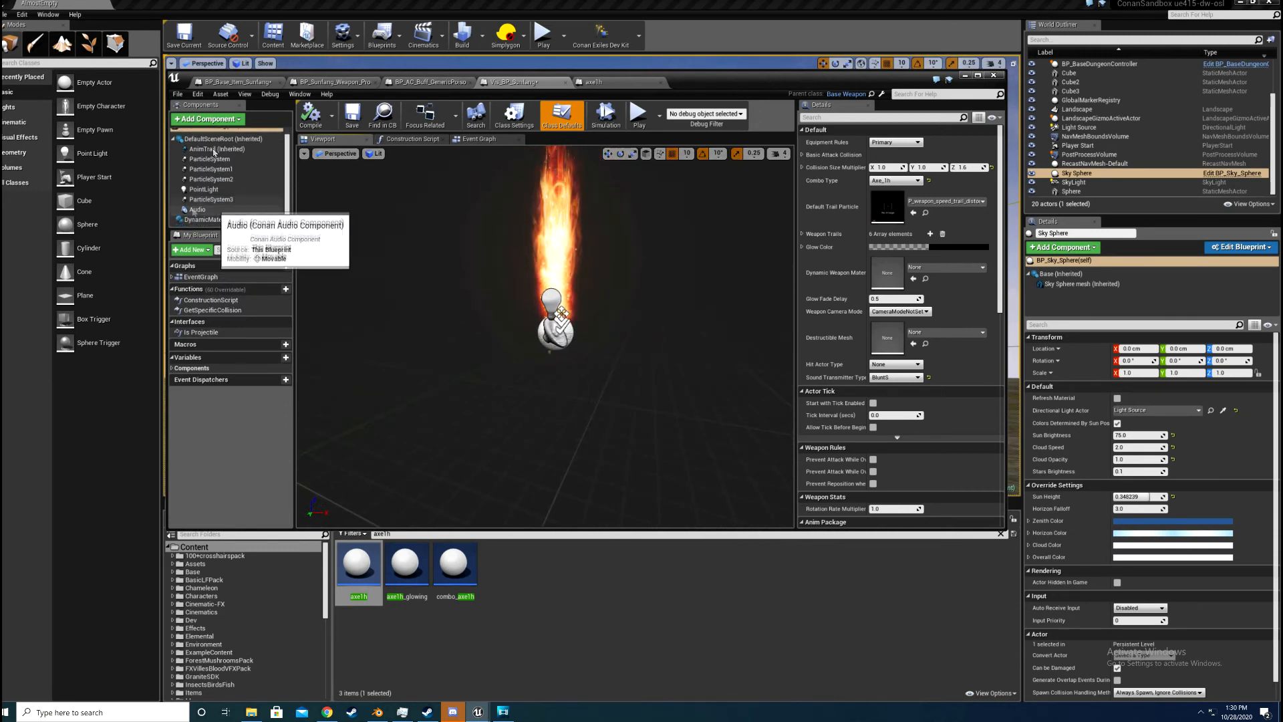
Step: Add a Static Mesh component to Vis_BP_Sunfang, assign the Sunfang mesh and check the sword against the flames
{"action": "left_click", "coordinate": [212, 119]}
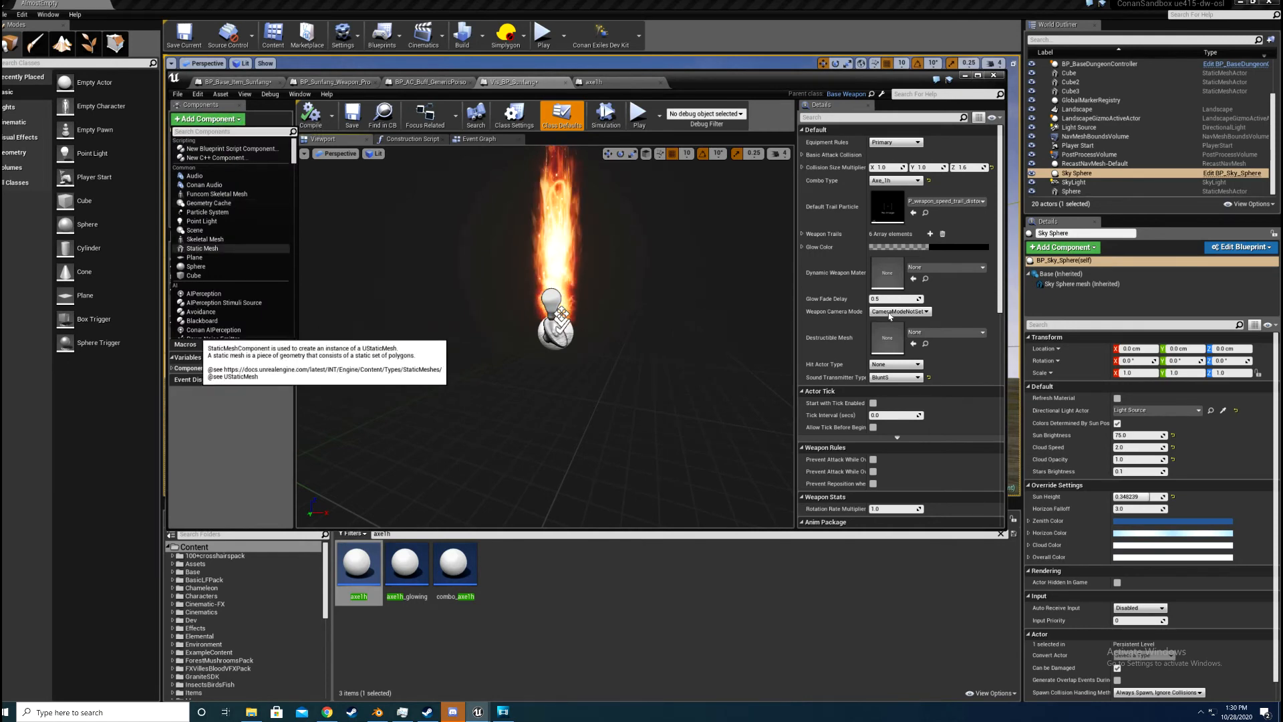
{"action": "left_click", "coordinate": [198, 249]}
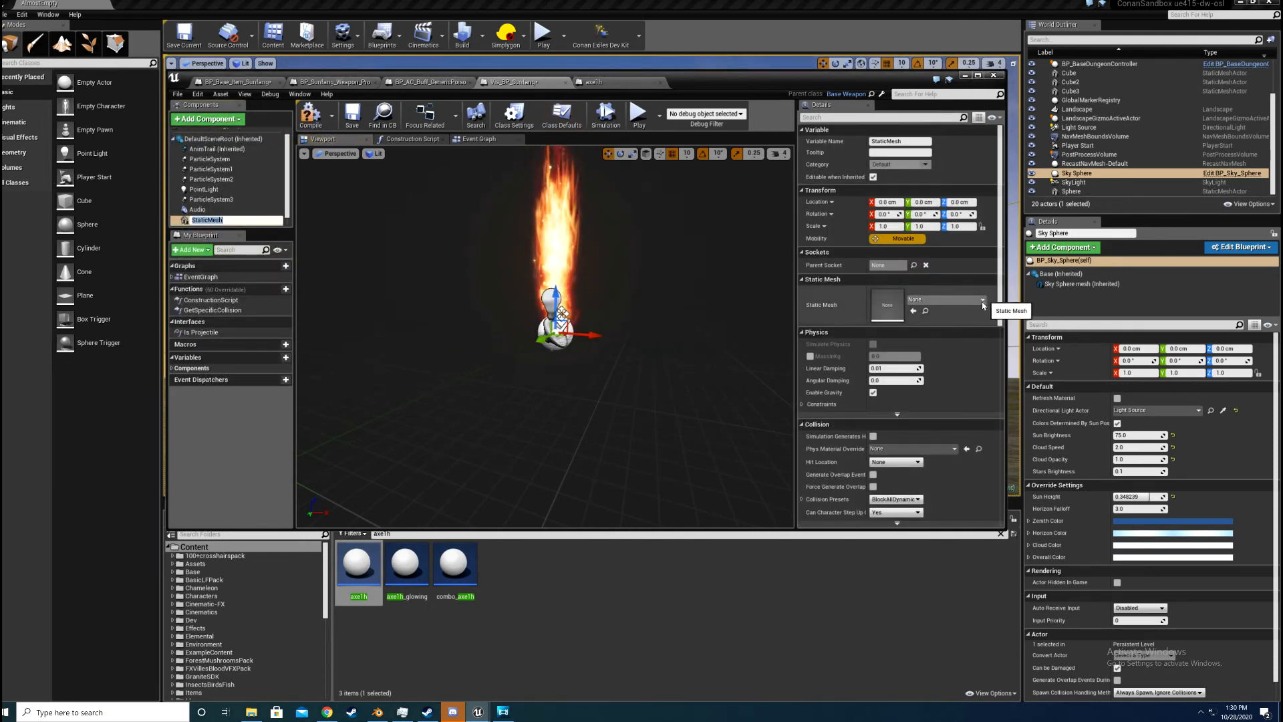
{"action": "left_click", "coordinate": [985, 302]}
{"action": "left_click", "coordinate": [945, 299]}
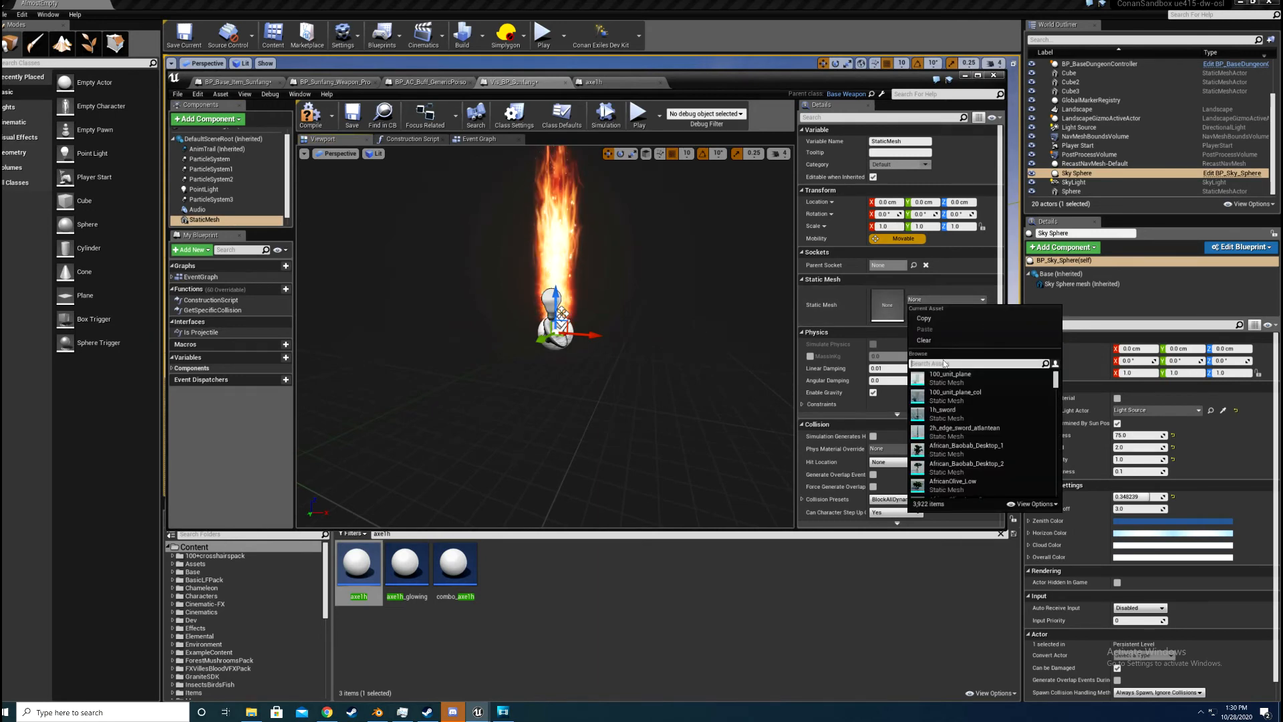
{"action": "type", "text": "sunf"}
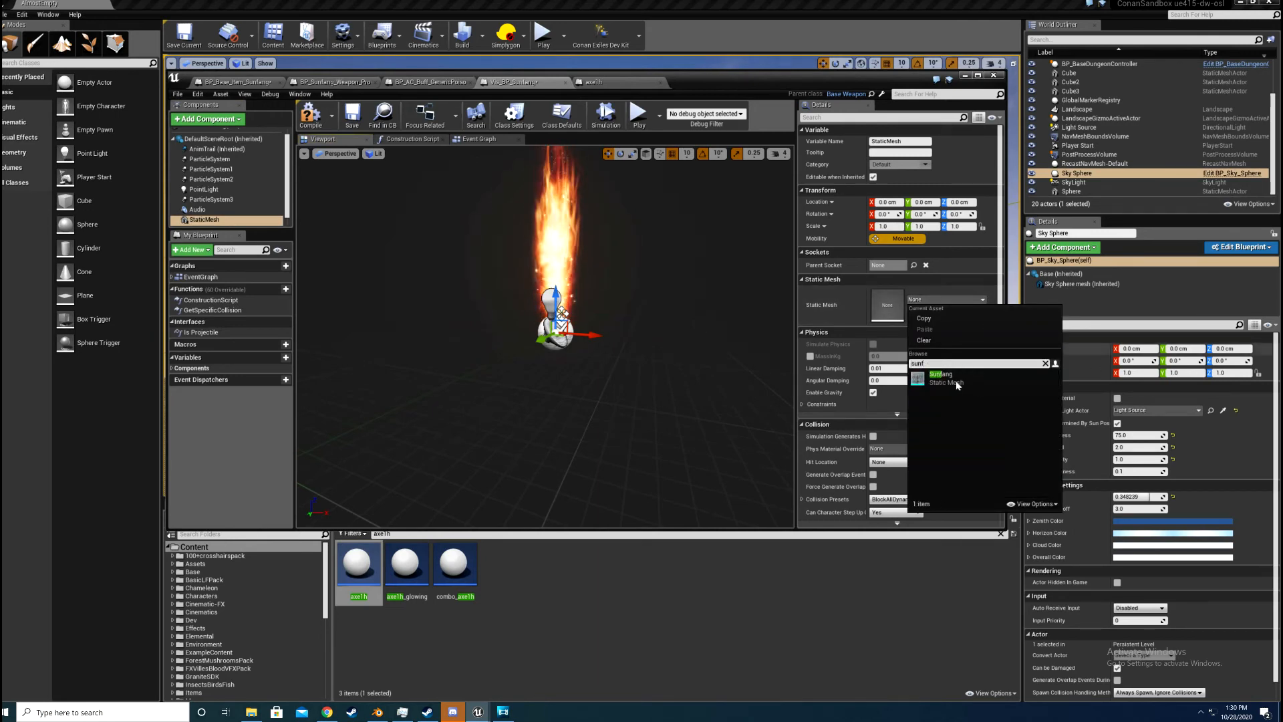
{"action": "key", "text": "Return"}
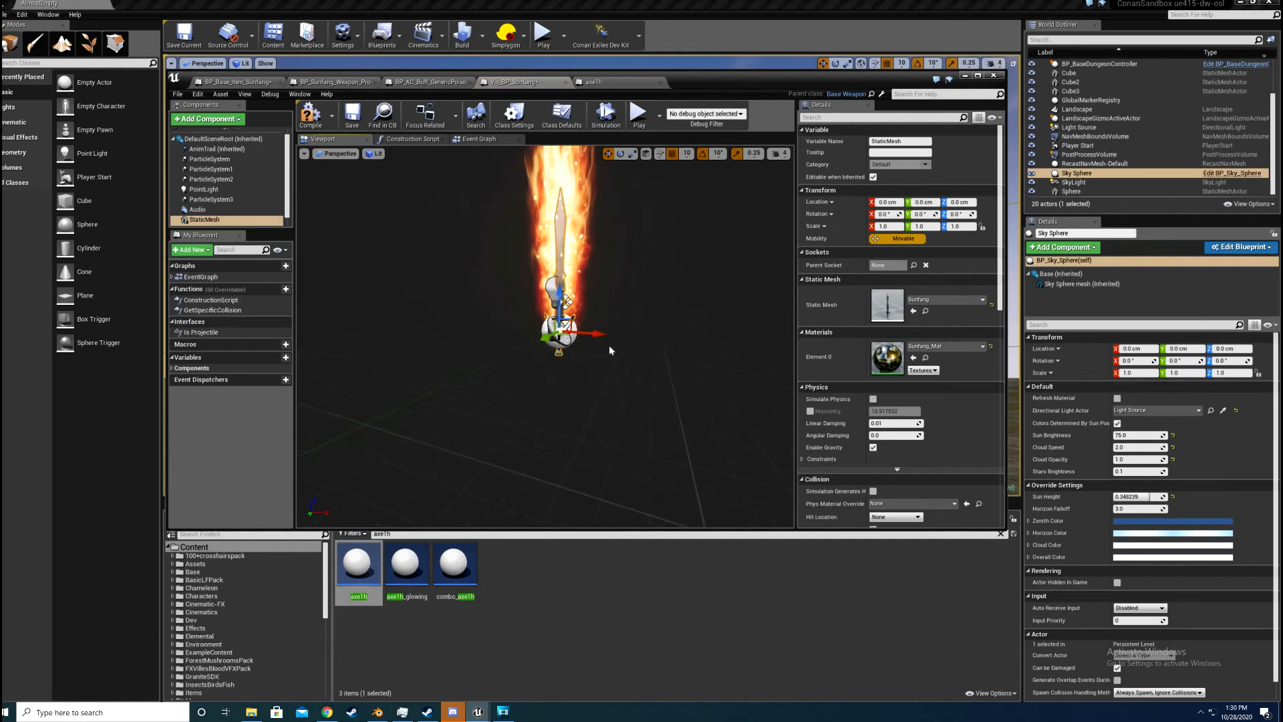
{"action": "scroll", "coordinate": [610, 350], "scroll_direction": "up", "scroll_amount": 6}
{"action": "scroll", "coordinate": [610, 350], "scroll_direction": "down", "scroll_amount": 4}
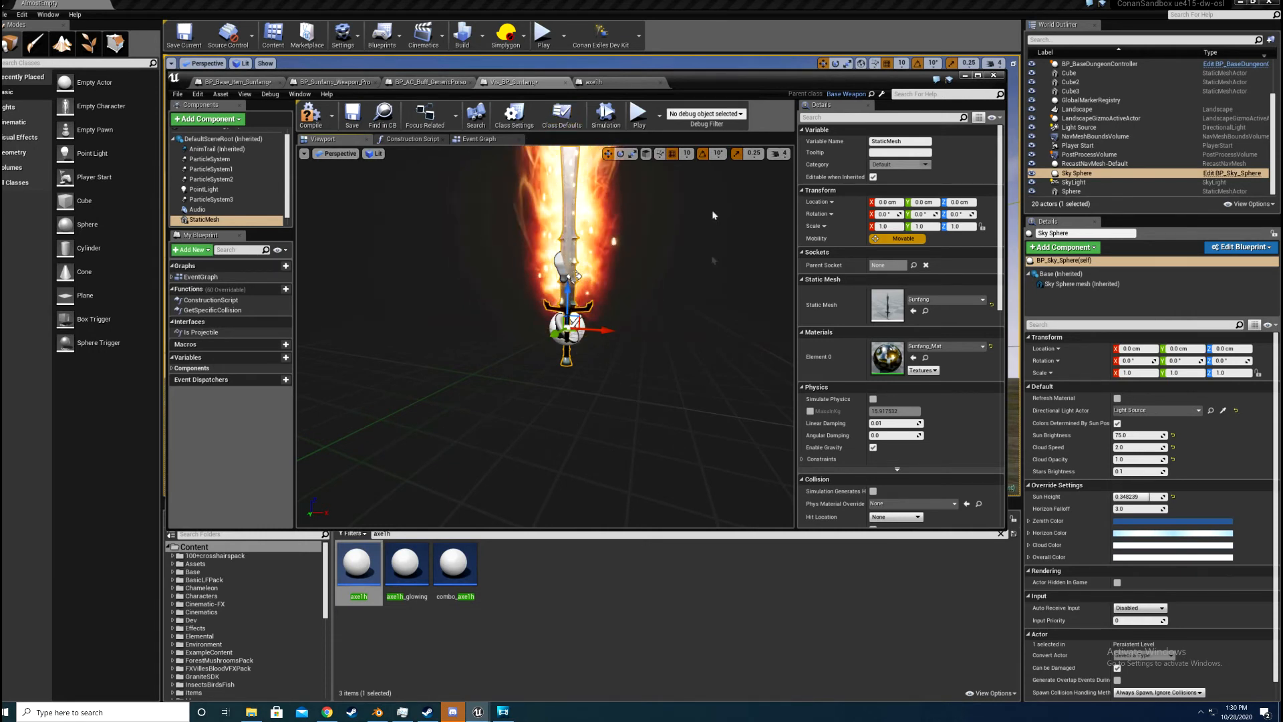
{"action": "scroll", "coordinate": [604, 313], "scroll_direction": "down", "scroll_amount": 4}
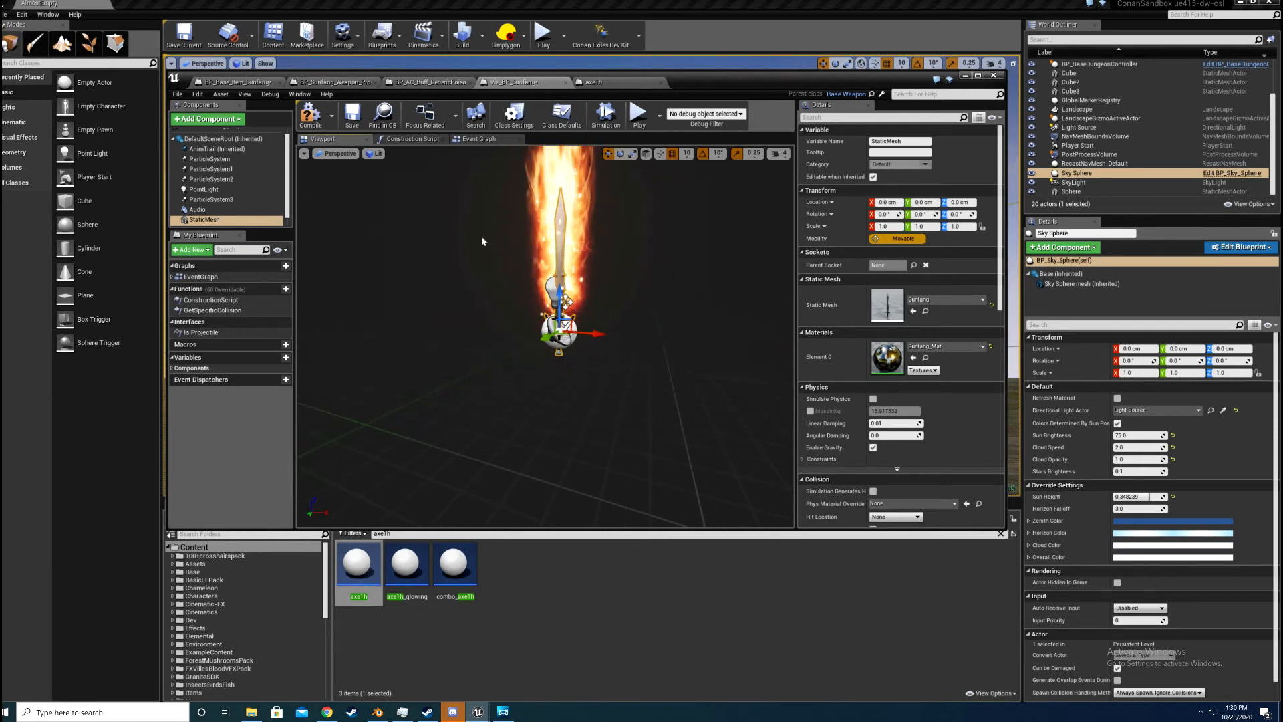
{"action": "scroll", "coordinate": [707, 323], "scroll_direction": "up", "scroll_amount": 3}
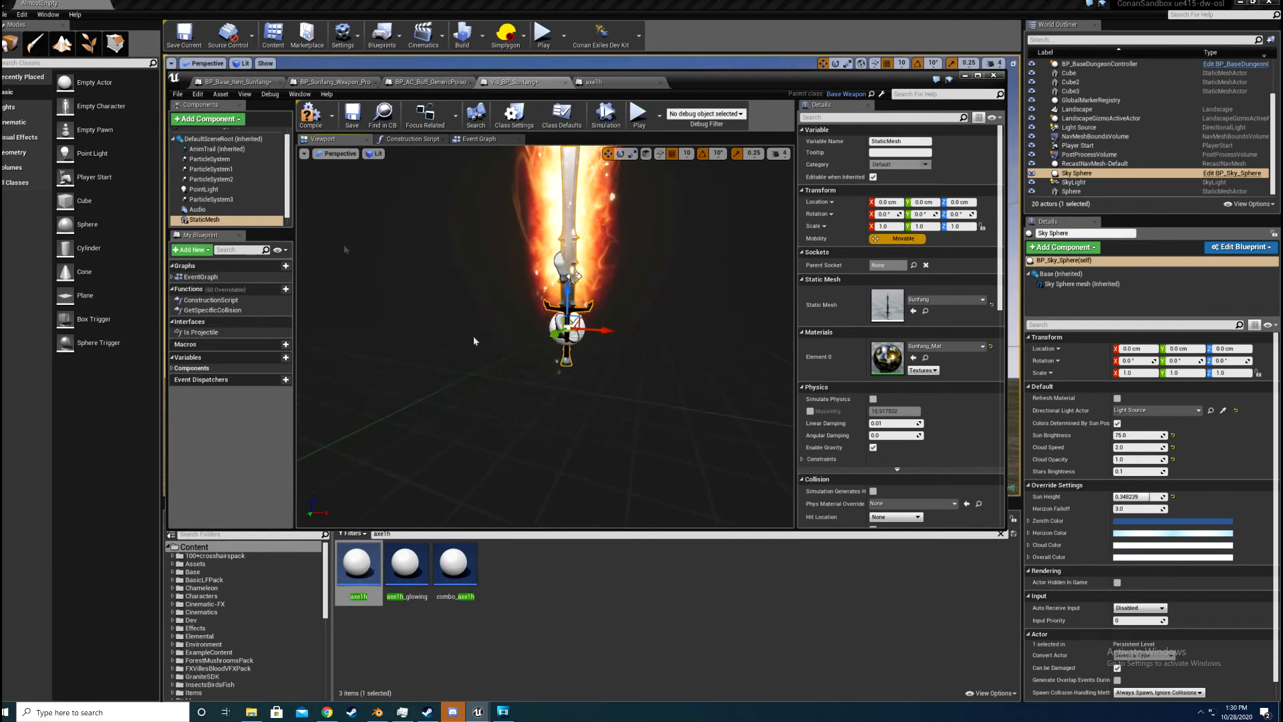
Step: Try out a Point Light component about 80 cm up the Sunfang mesh, open its light color, and delete the light
{"action": "left_click", "coordinate": [214, 119]}
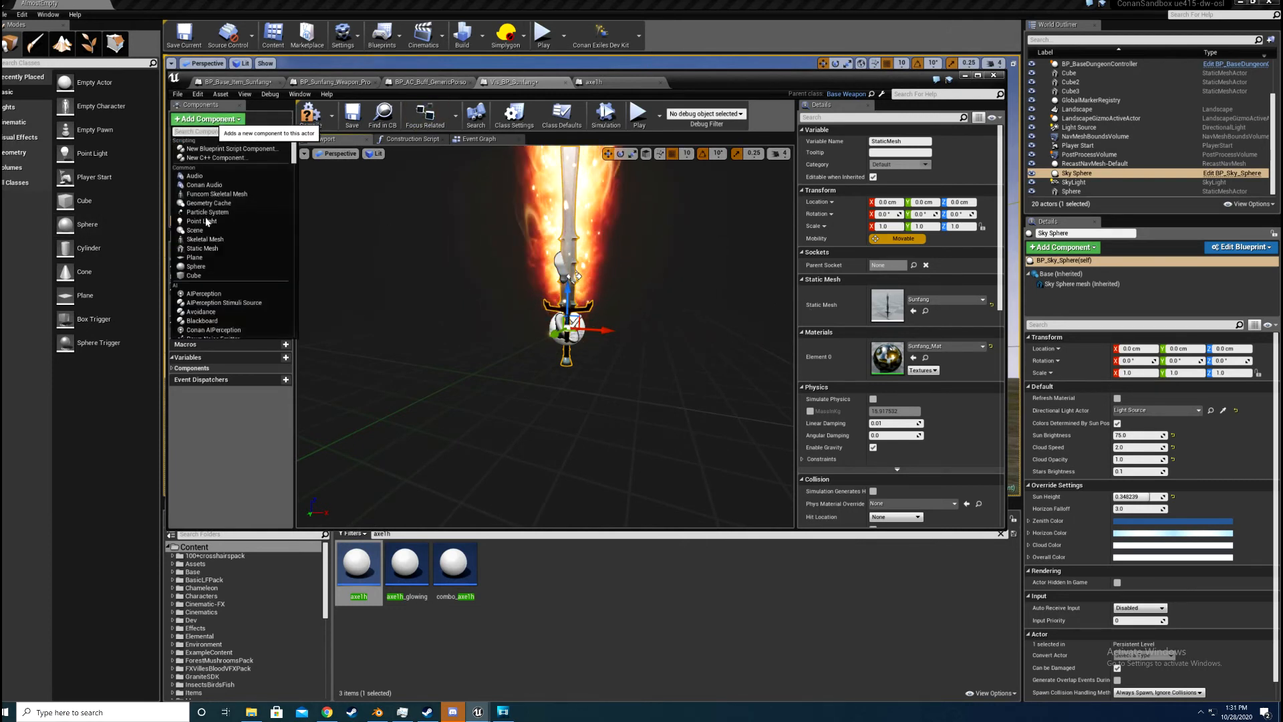
{"action": "left_click", "coordinate": [206, 221]}
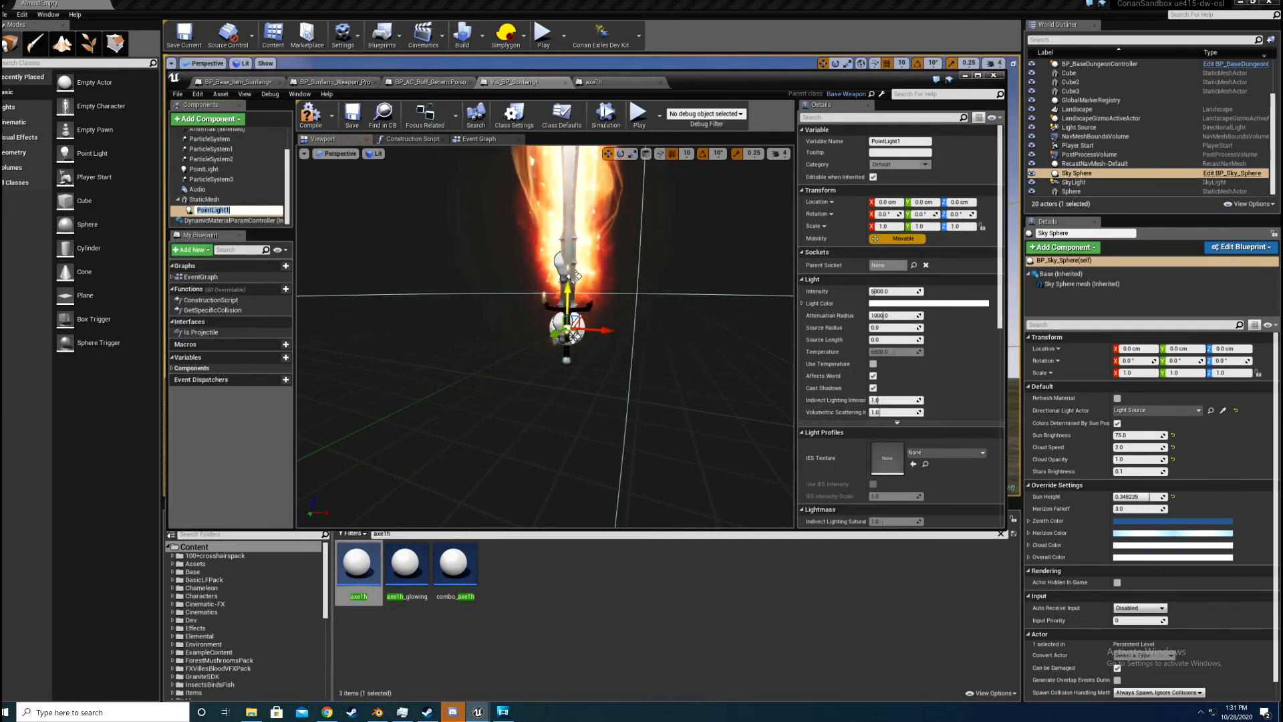
{"action": "left_click_drag", "start_coordinate": [571, 311], "coordinate": [568, 160]}
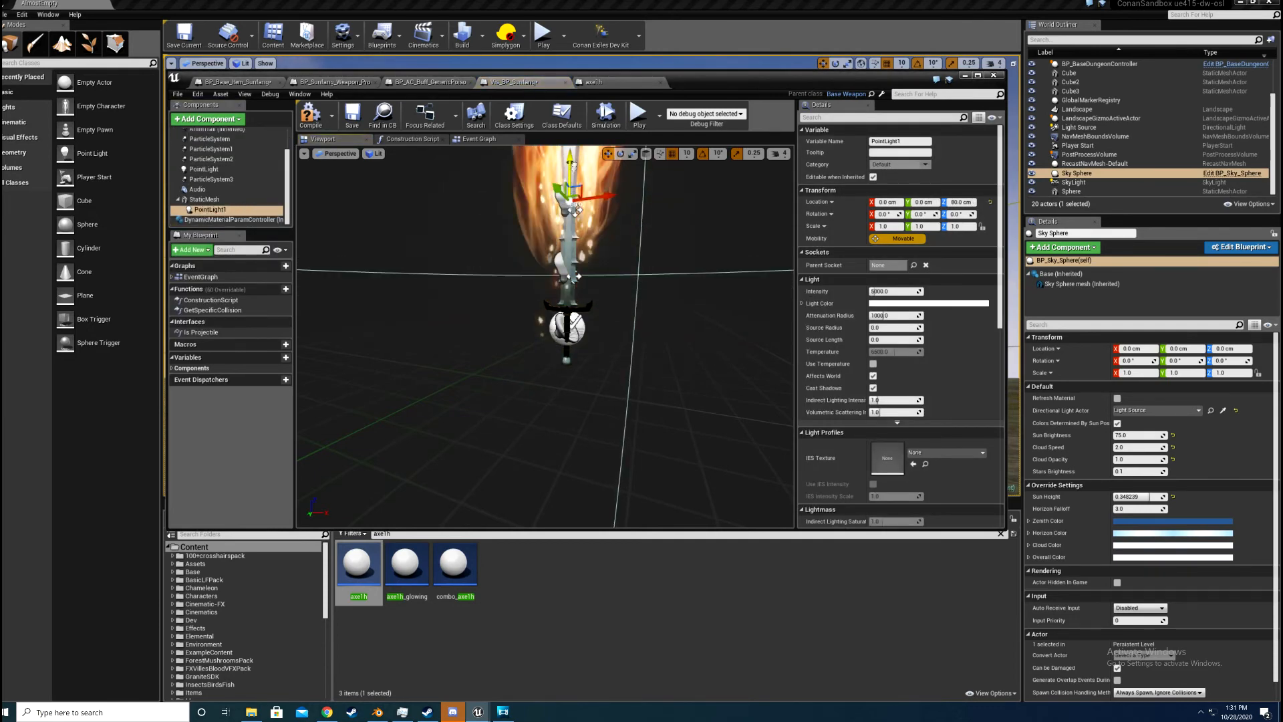
{"action": "key", "text": "ctrl+z"}
{"action": "scroll", "coordinate": [636, 412], "scroll_direction": "down", "scroll_amount": 8}
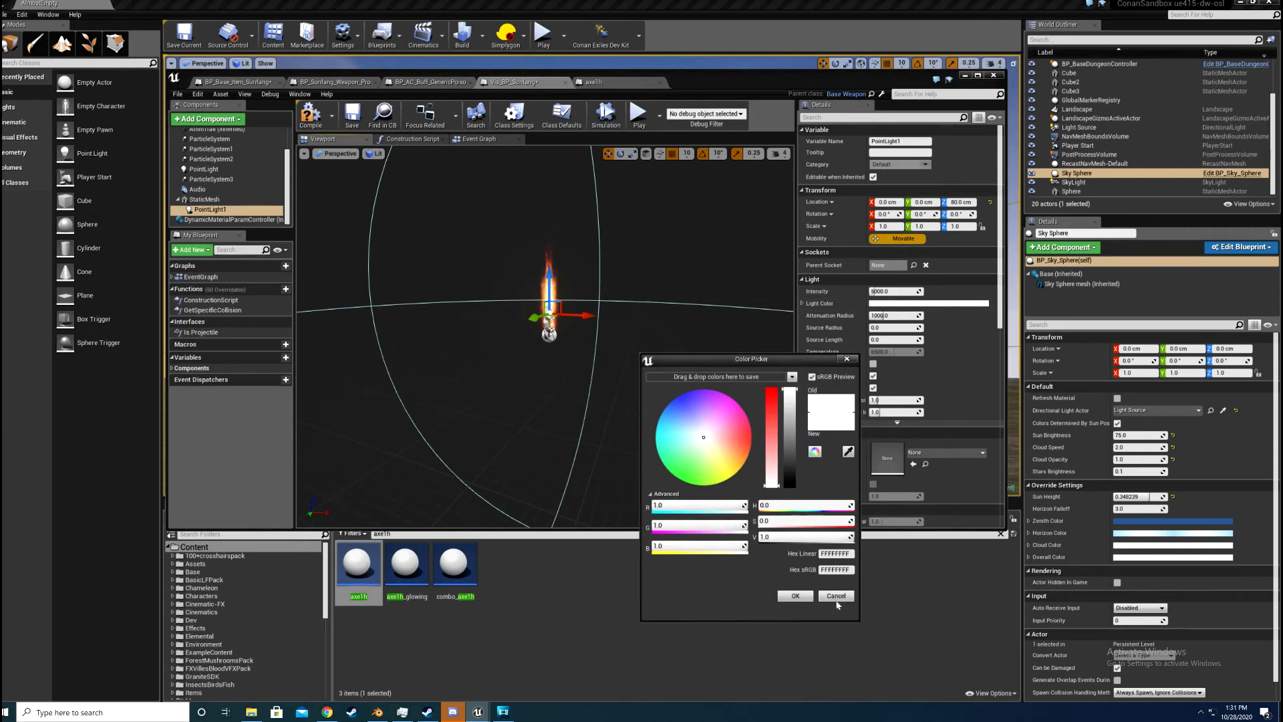
{"action": "left_click", "coordinate": [868, 339]}
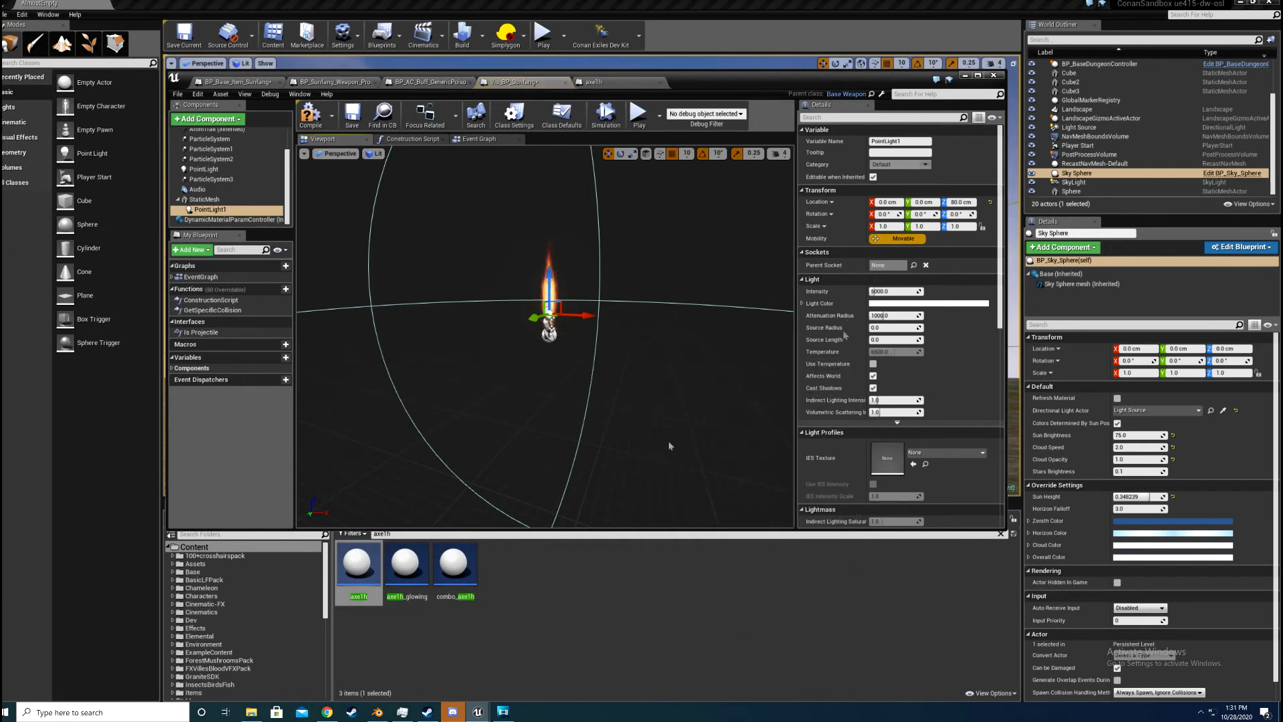
{"action": "right_click", "coordinate": [199, 214]}
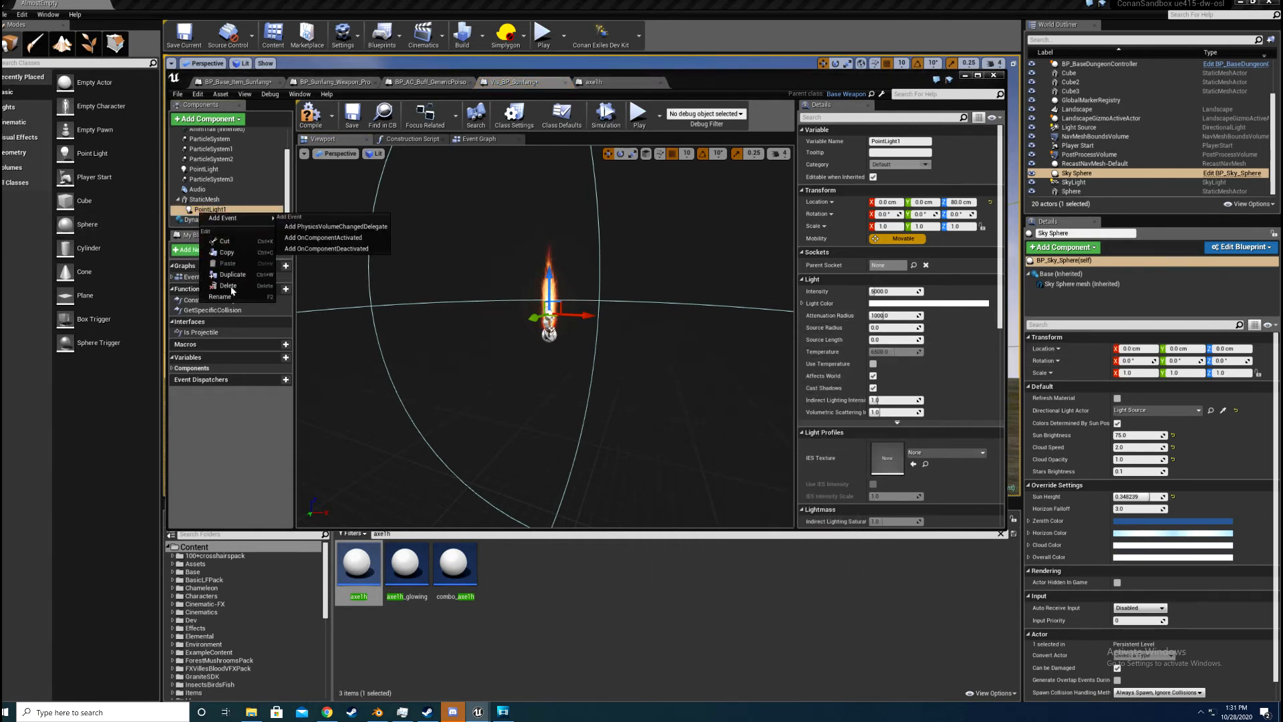
{"action": "left_click", "coordinate": [227, 285]}
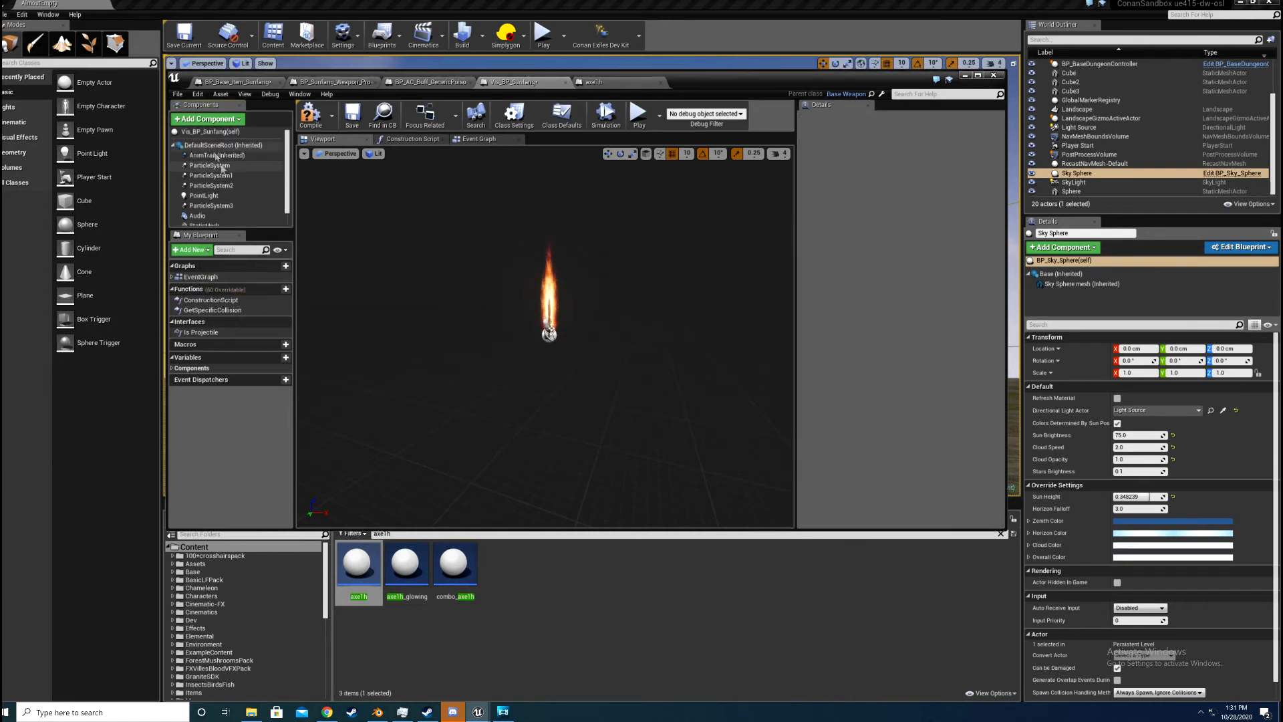
Step: Add a Particle System component to the blueprint and assign P_serpentmen_brazier_fire_cone as its template
{"action": "left_click", "coordinate": [207, 119]}
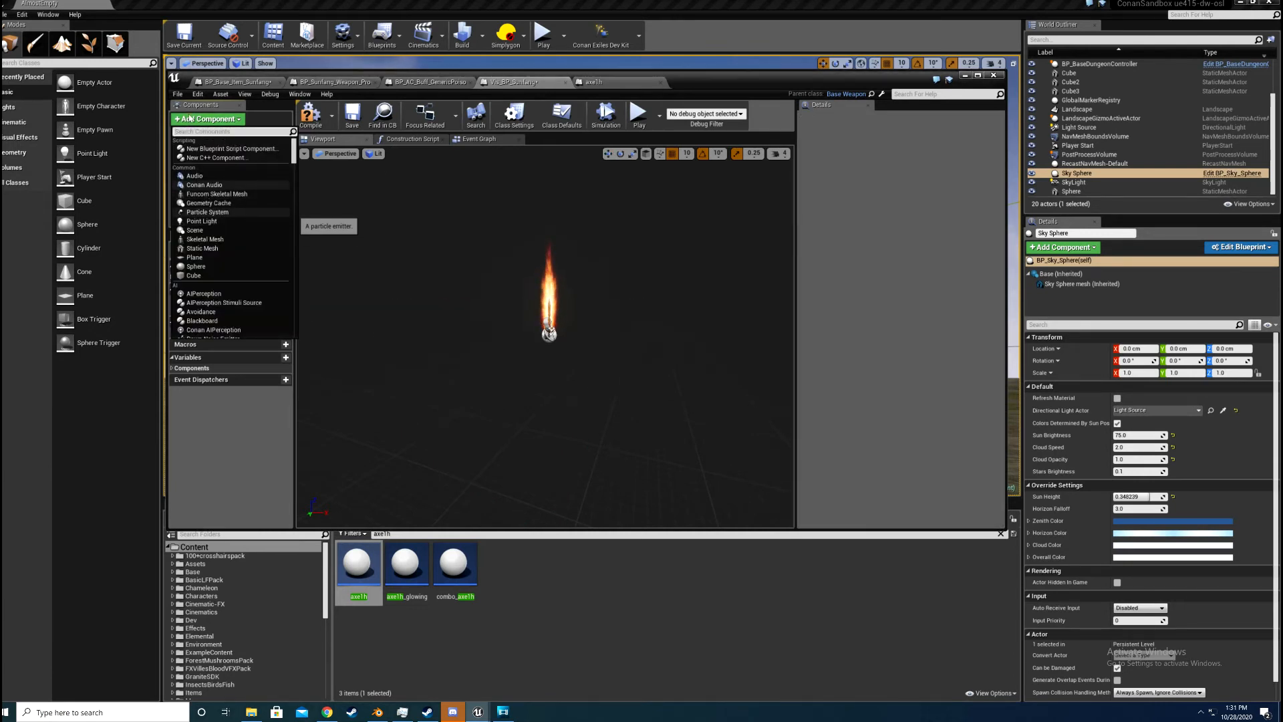
{"action": "left_click", "coordinate": [207, 211]}
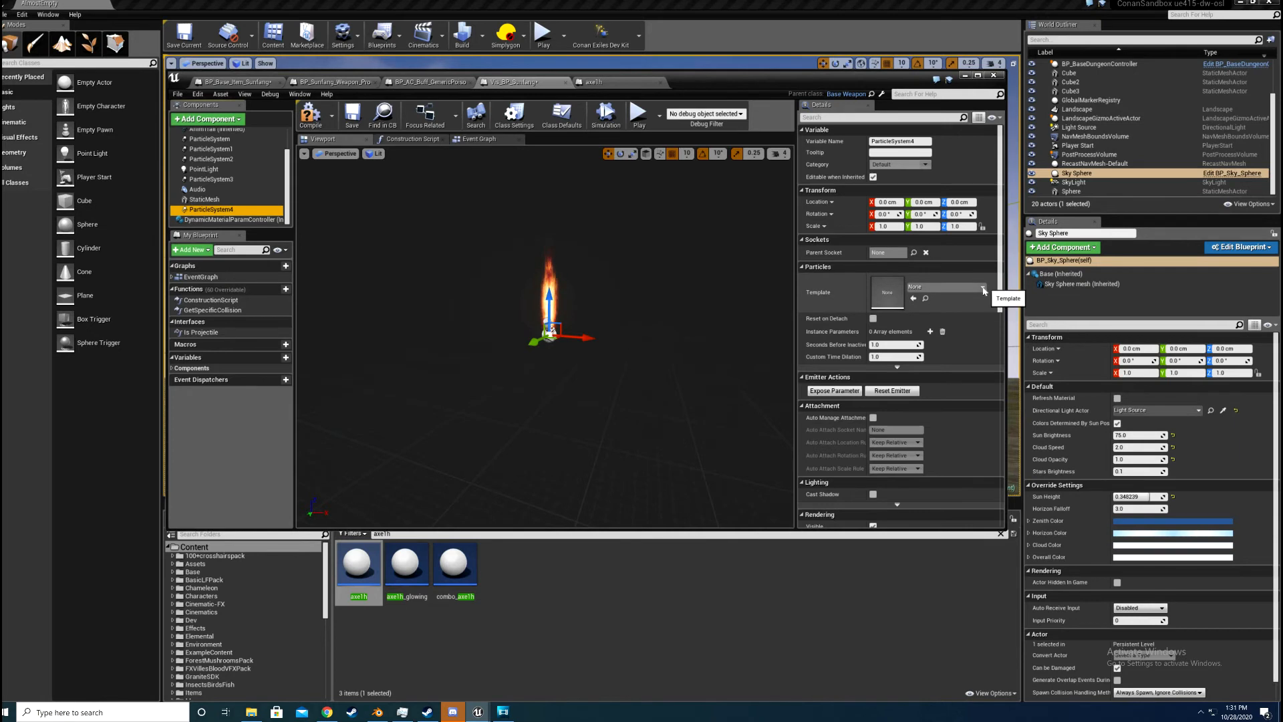
{"action": "left_click", "coordinate": [945, 287]}
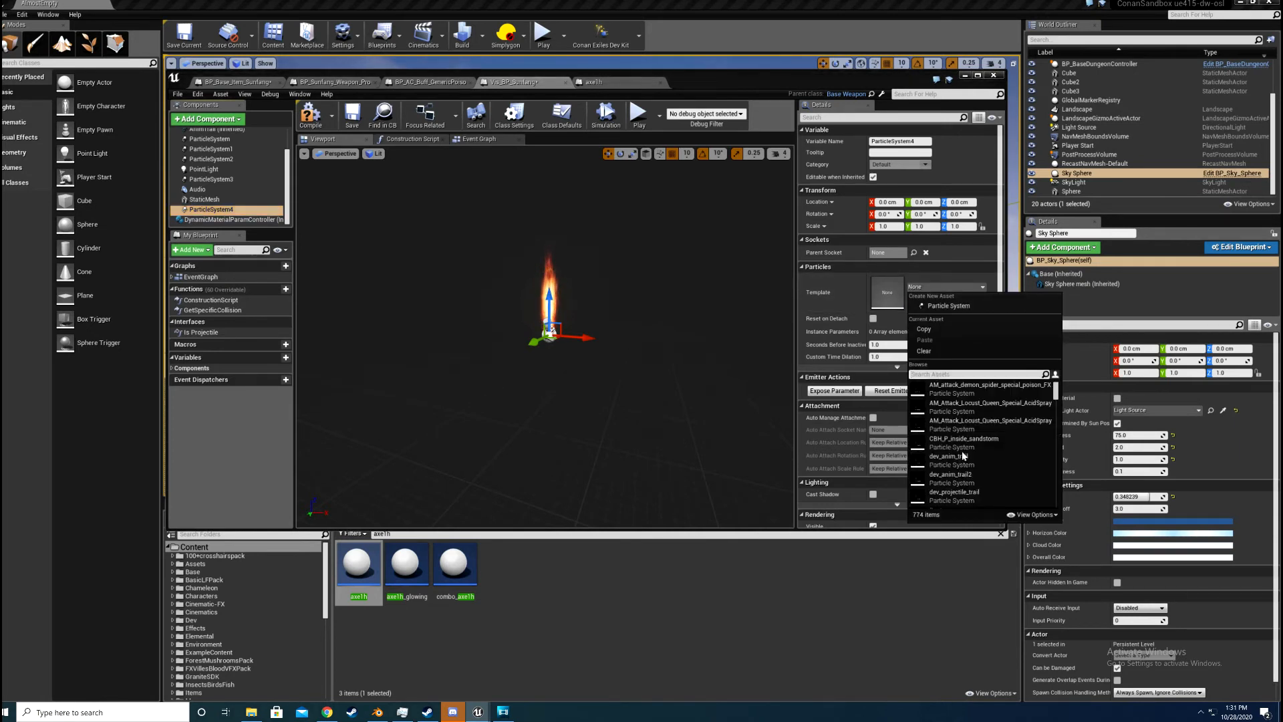
{"action": "scroll", "coordinate": [963, 455], "scroll_direction": "down", "scroll_amount": 15}
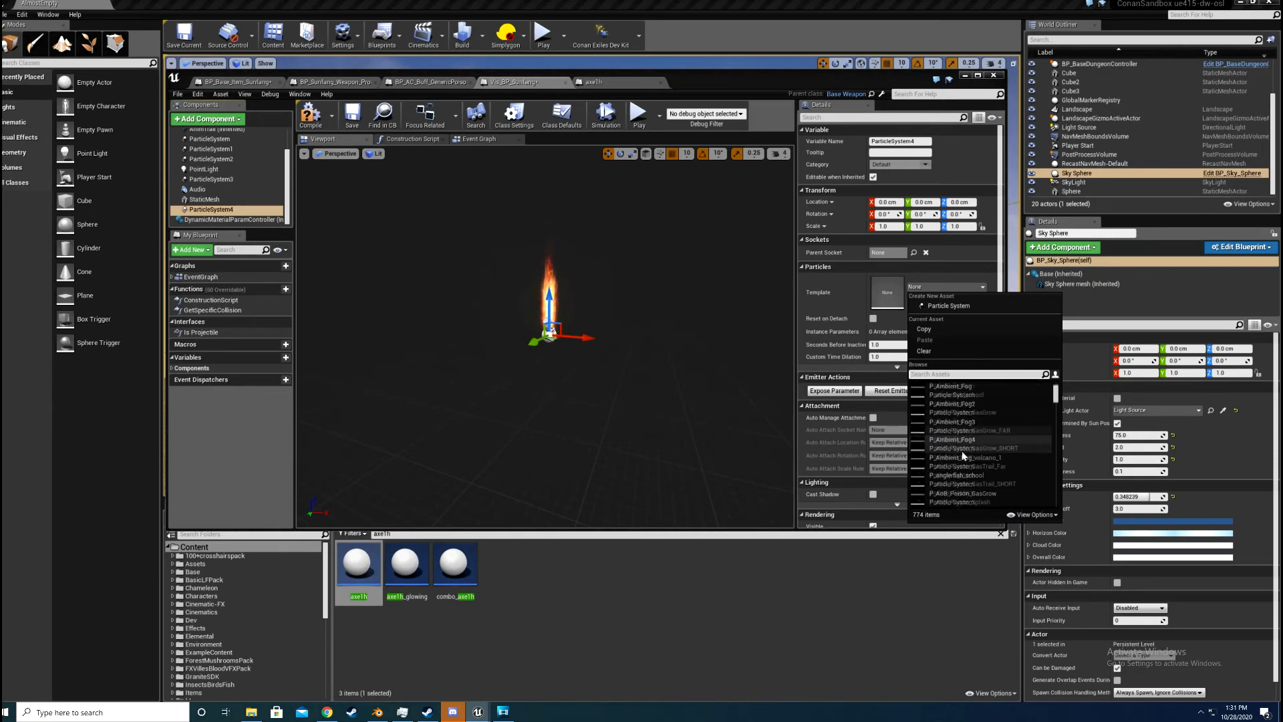
{"action": "scroll", "coordinate": [962, 454], "scroll_direction": "down", "scroll_amount": 10}
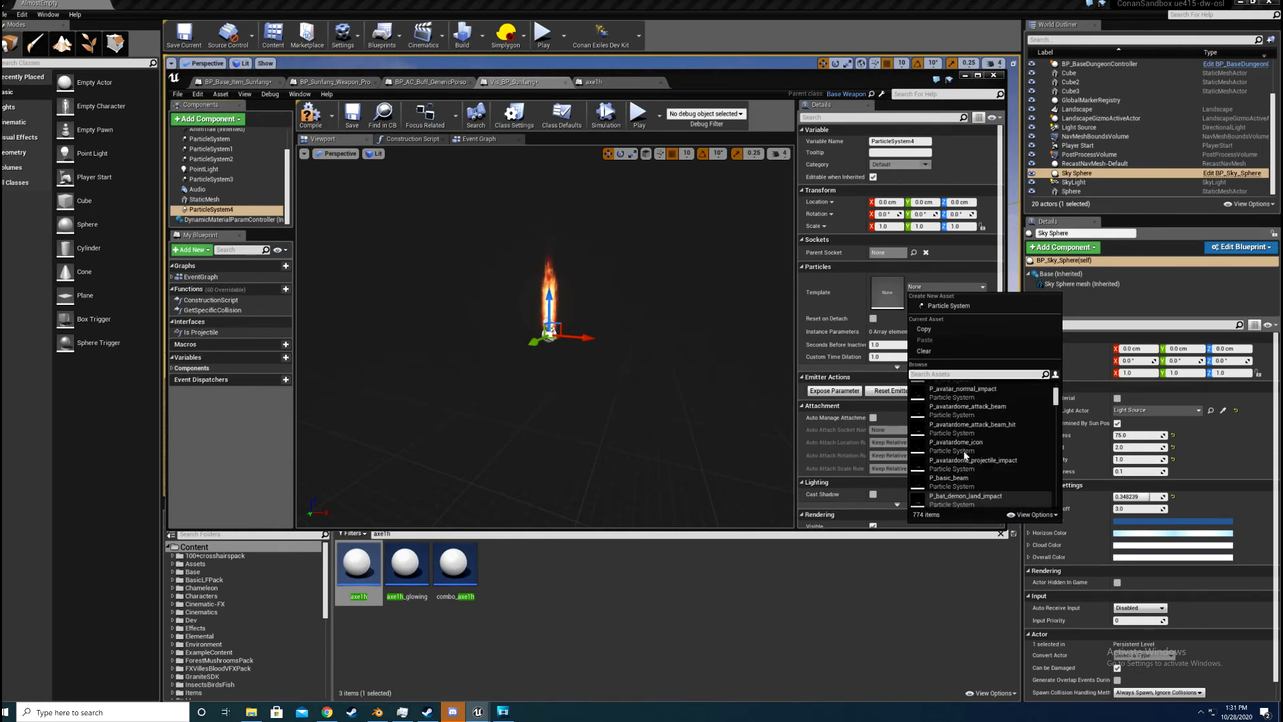
{"action": "scroll", "coordinate": [965, 456], "scroll_direction": "up", "scroll_amount": 10}
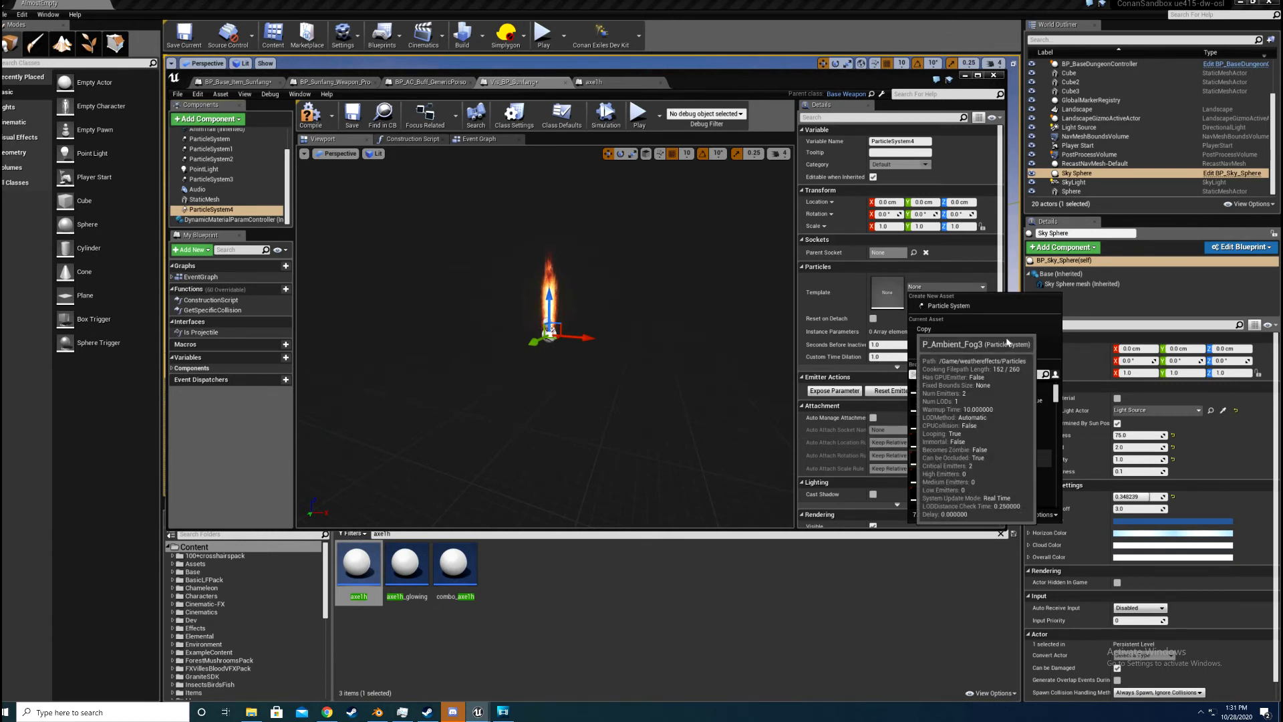
{"action": "scroll", "coordinate": [941, 392], "scroll_direction": "up", "scroll_amount": 3}
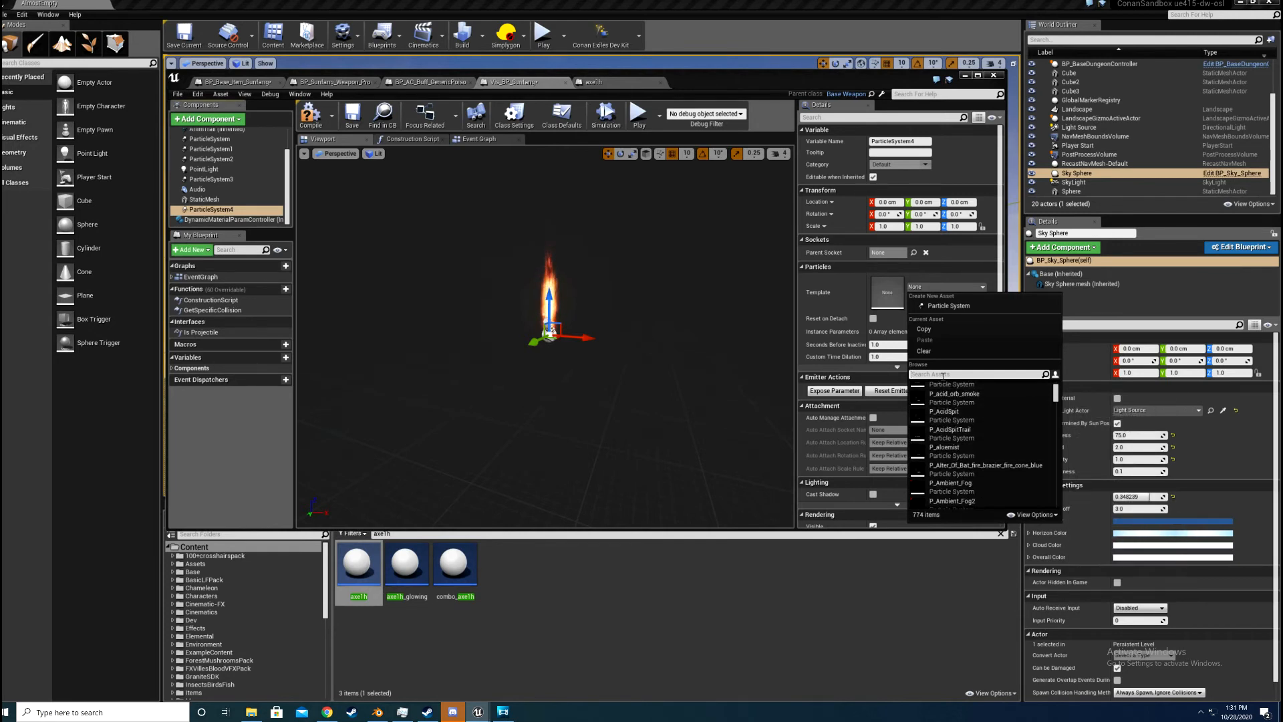
{"action": "type", "text": "azi"}
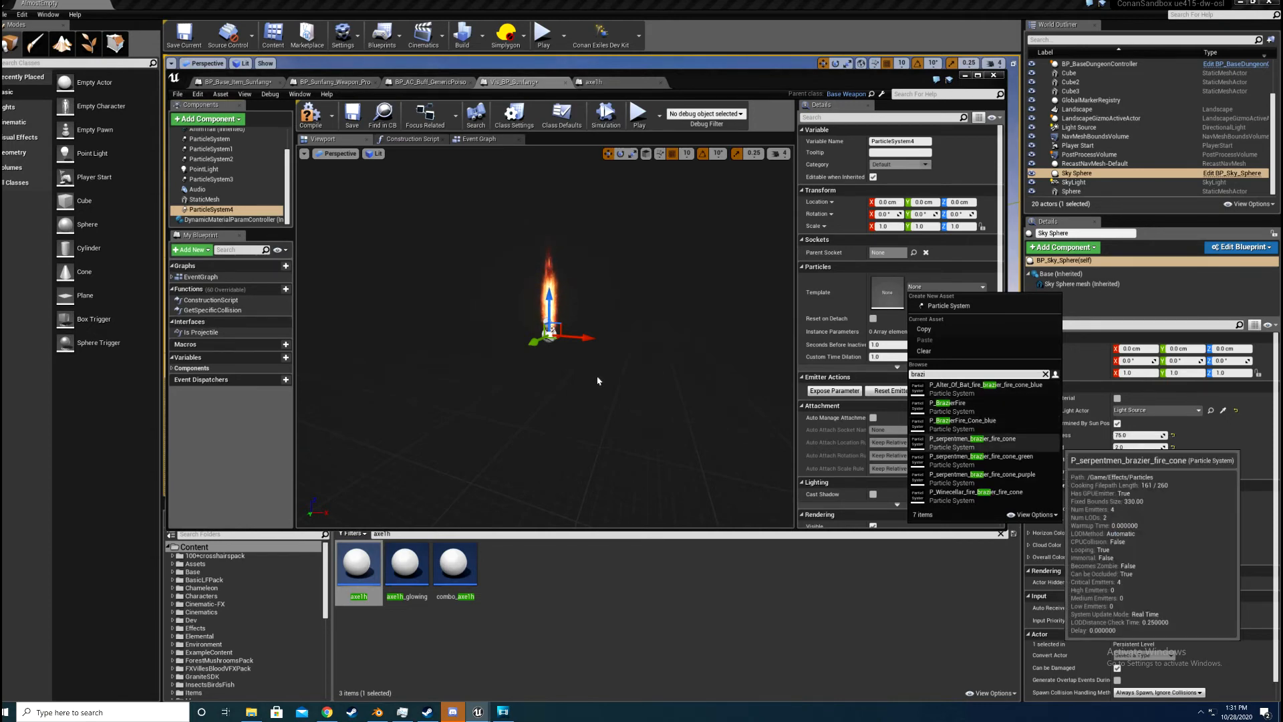
{"action": "key", "text": "Return"}
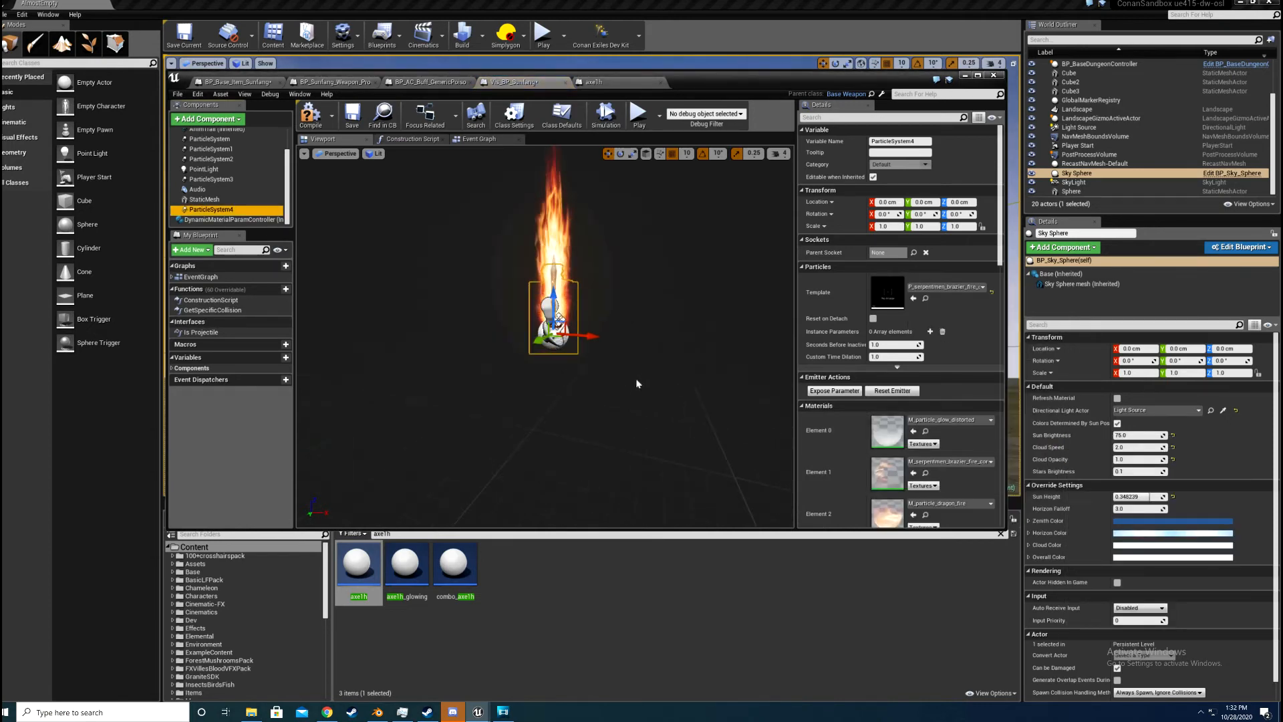
Step: Try the brazier fire at X scale 2 and a Z location of about -120 cm, and delete that particle component
{"action": "scroll", "coordinate": [635, 378], "scroll_direction": "up", "scroll_amount": 6}
{"action": "scroll", "coordinate": [635, 378], "scroll_direction": "down", "scroll_amount": 3}
{"action": "left_click_drag", "start_coordinate": [566, 304], "coordinate": [565, 474]}
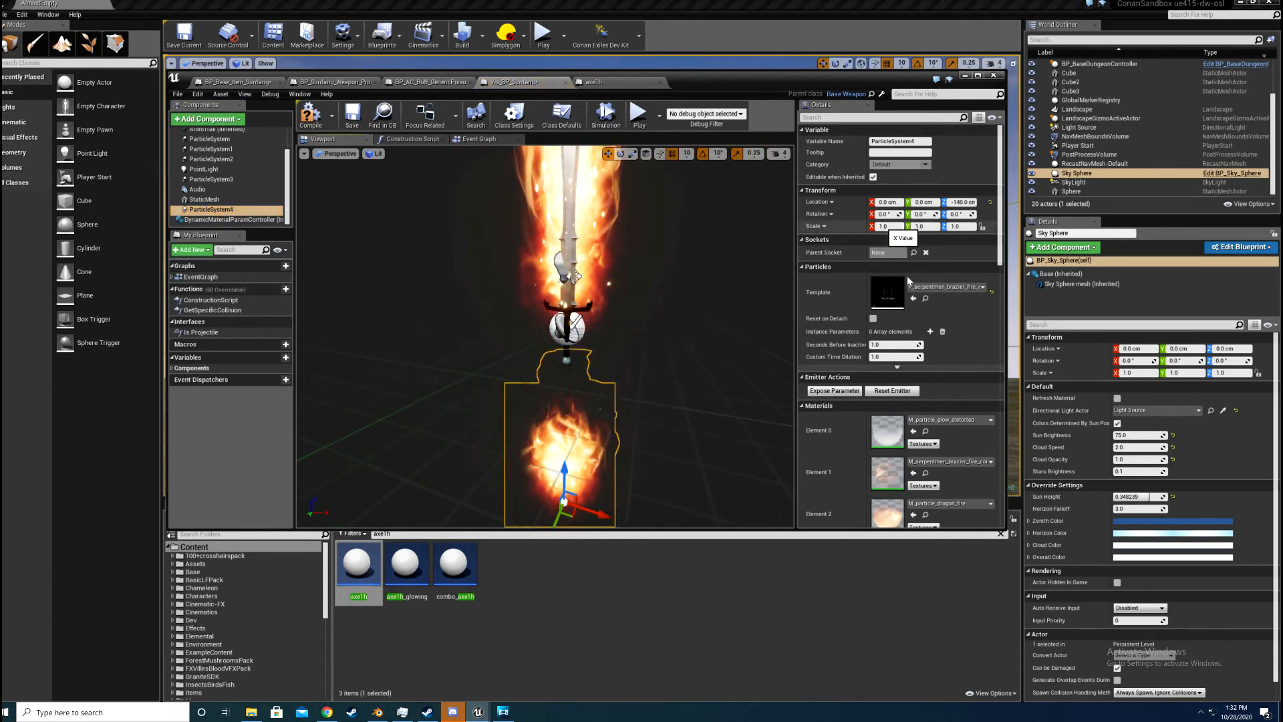
{"action": "type", "text": "2"}
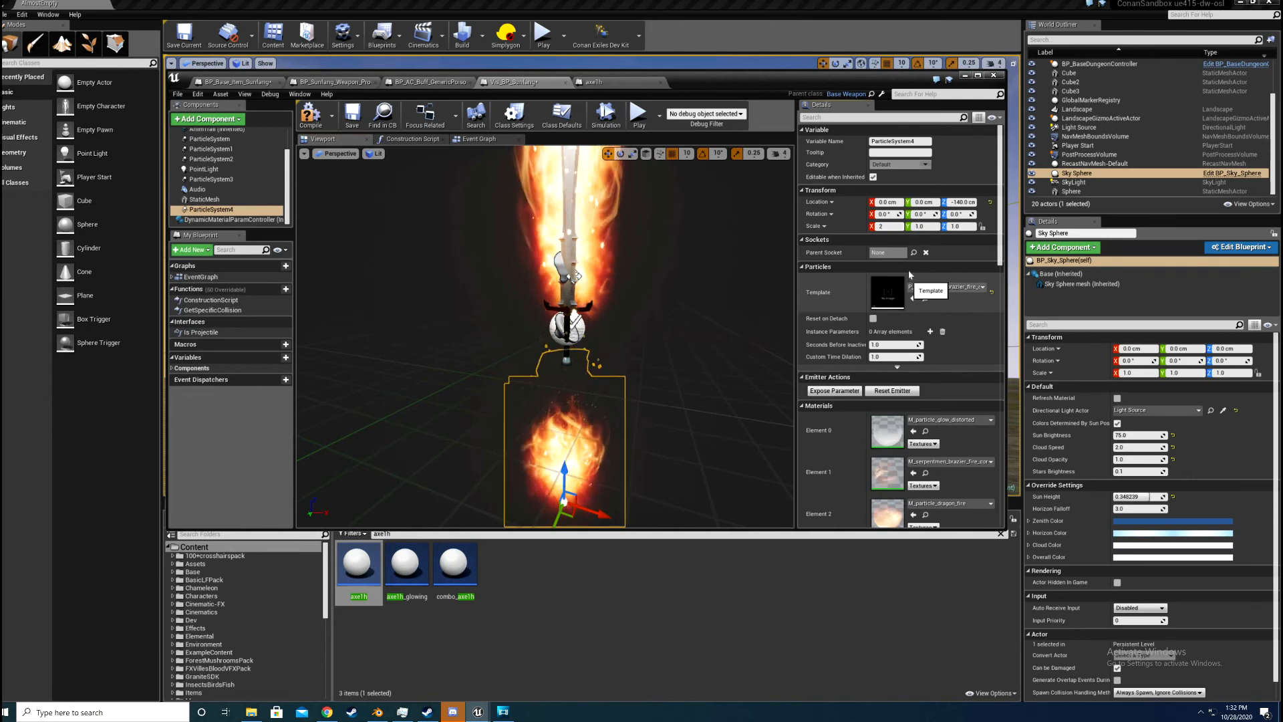
{"action": "key", "text": "Tab"}
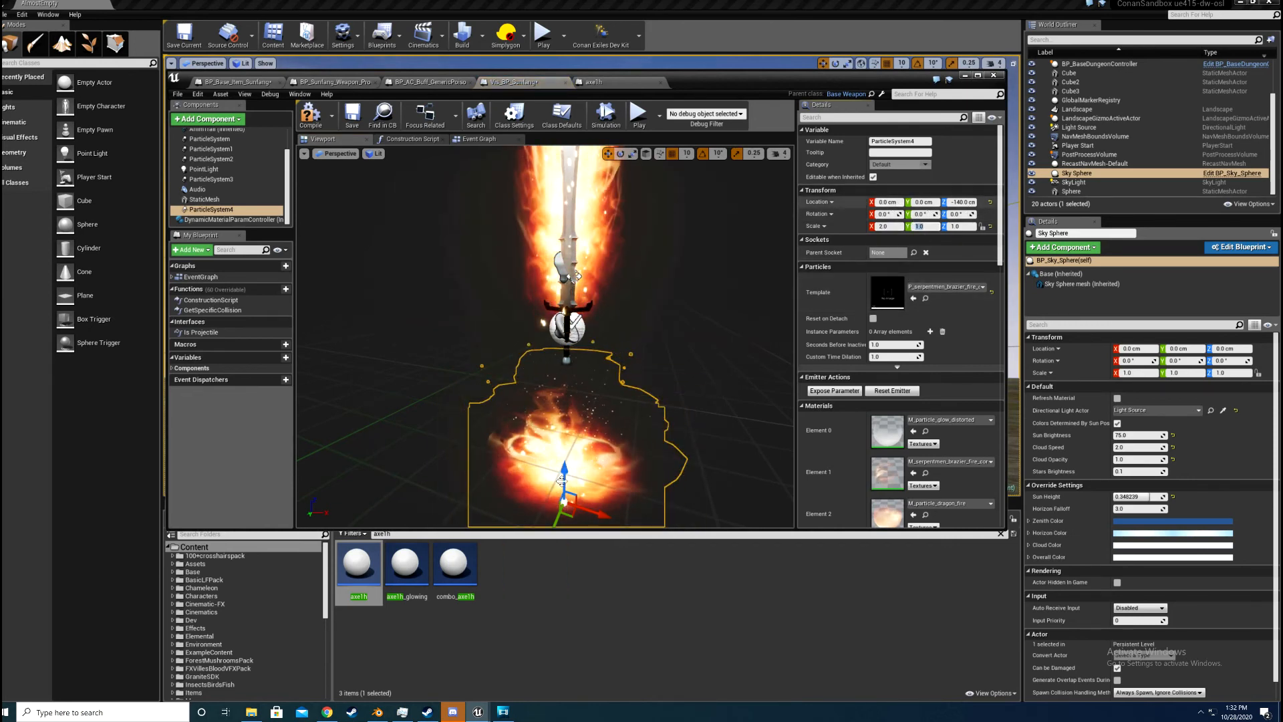
{"action": "left_click_drag", "start_coordinate": [561, 480], "coordinate": [550, 260]}
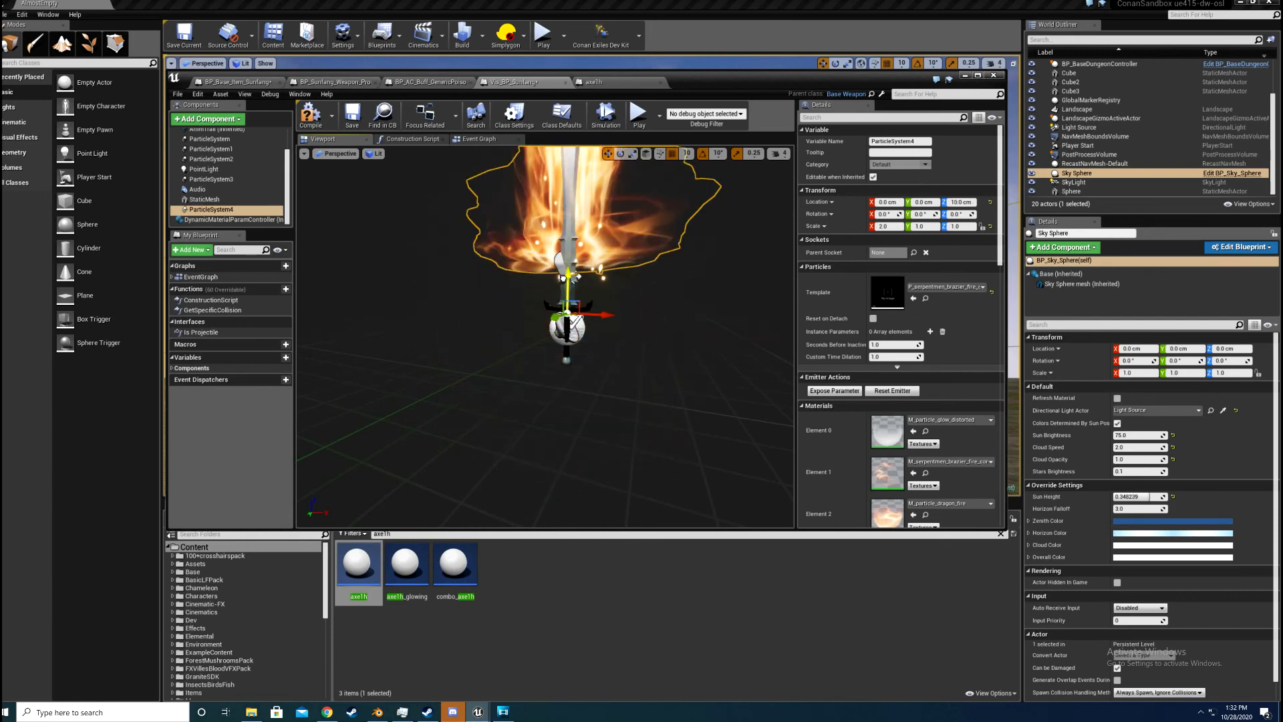
{"action": "left_click_drag", "start_coordinate": [560, 305], "coordinate": [600, 411]}
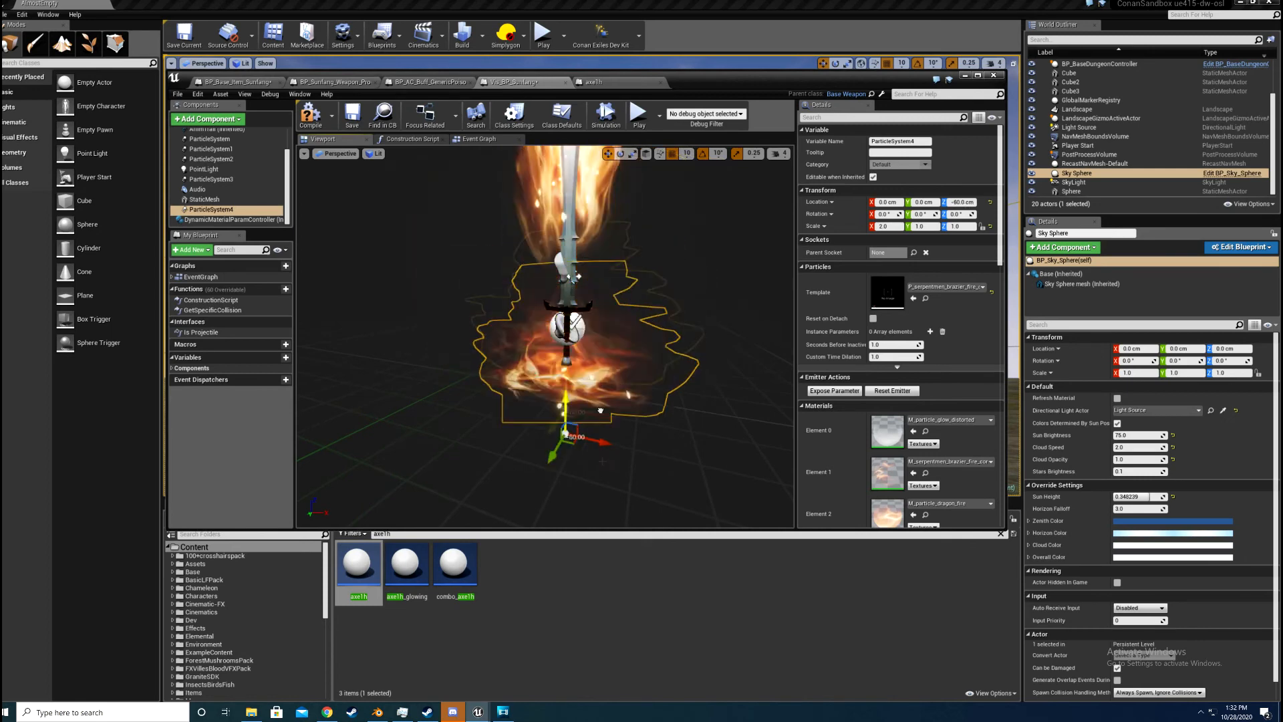
{"action": "right_click", "coordinate": [231, 211]}
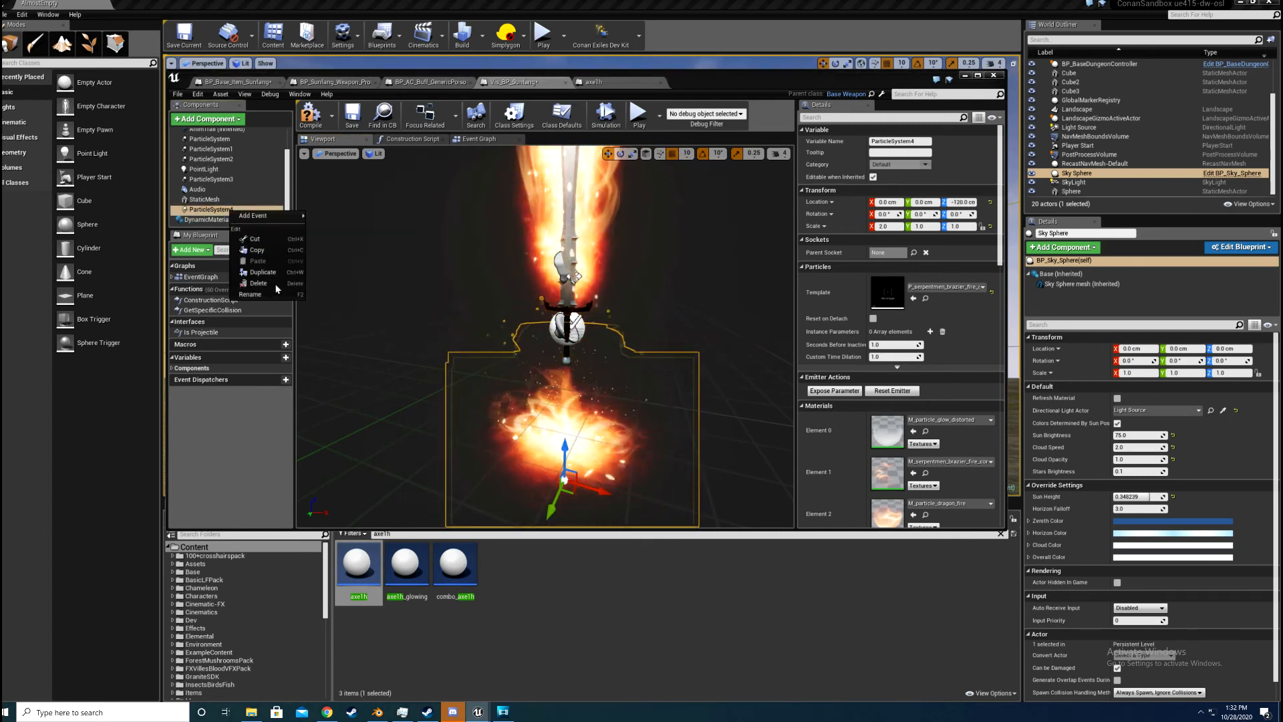
{"action": "left_click", "coordinate": [259, 283]}
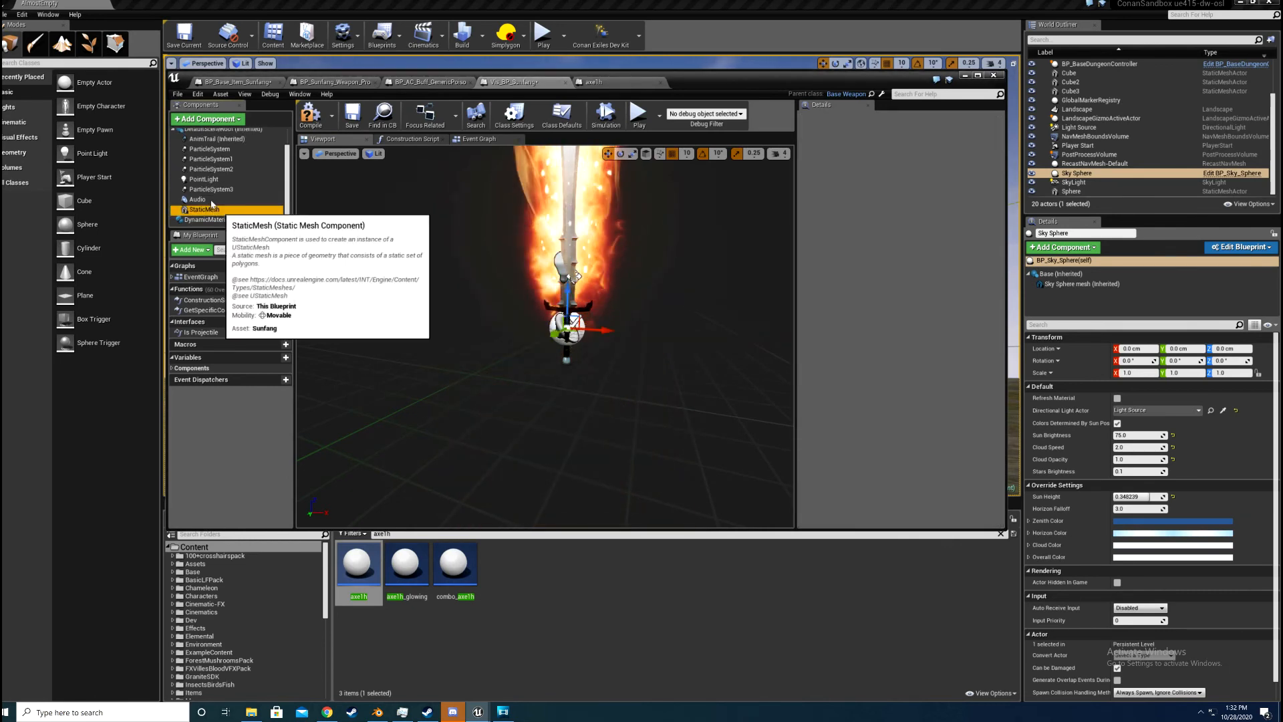
Step: Add a second Audio component under the existing Audio component and assign 15_The_Black_Desert_of_Kara_Korum as its sound
{"action": "left_click", "coordinate": [204, 209]}
{"action": "left_click", "coordinate": [197, 199]}
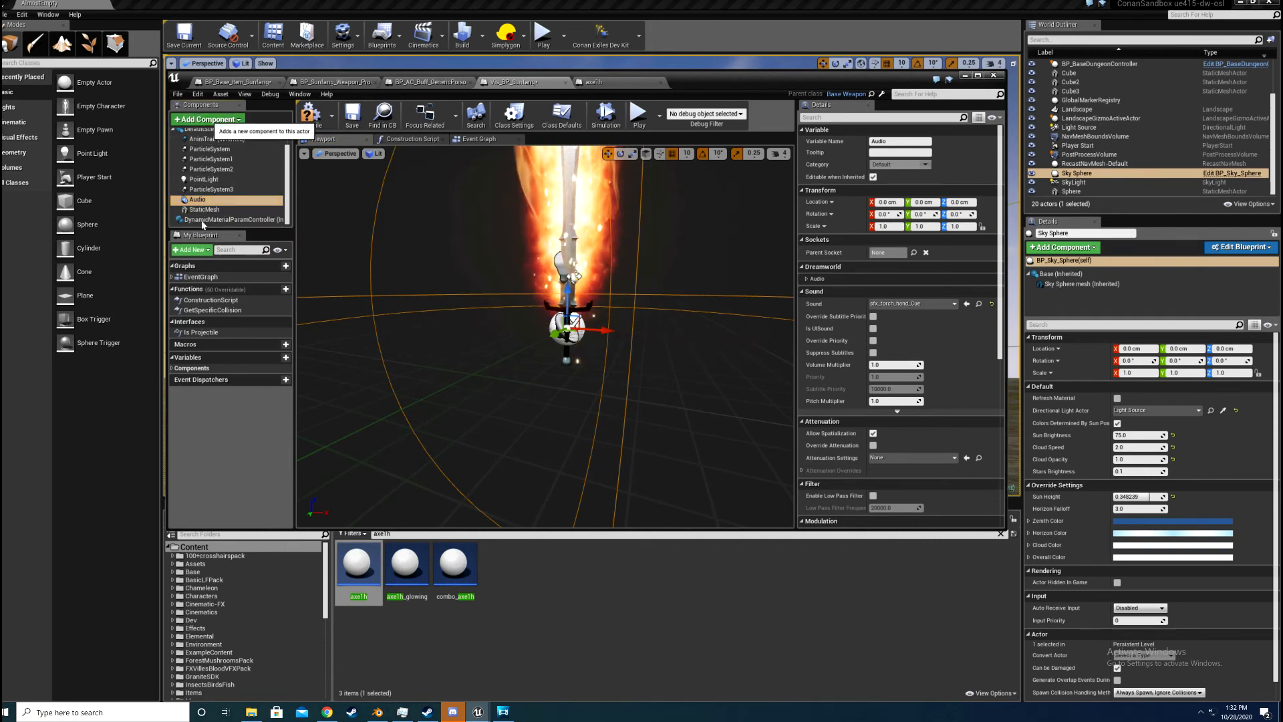
{"action": "left_click", "coordinate": [209, 120]}
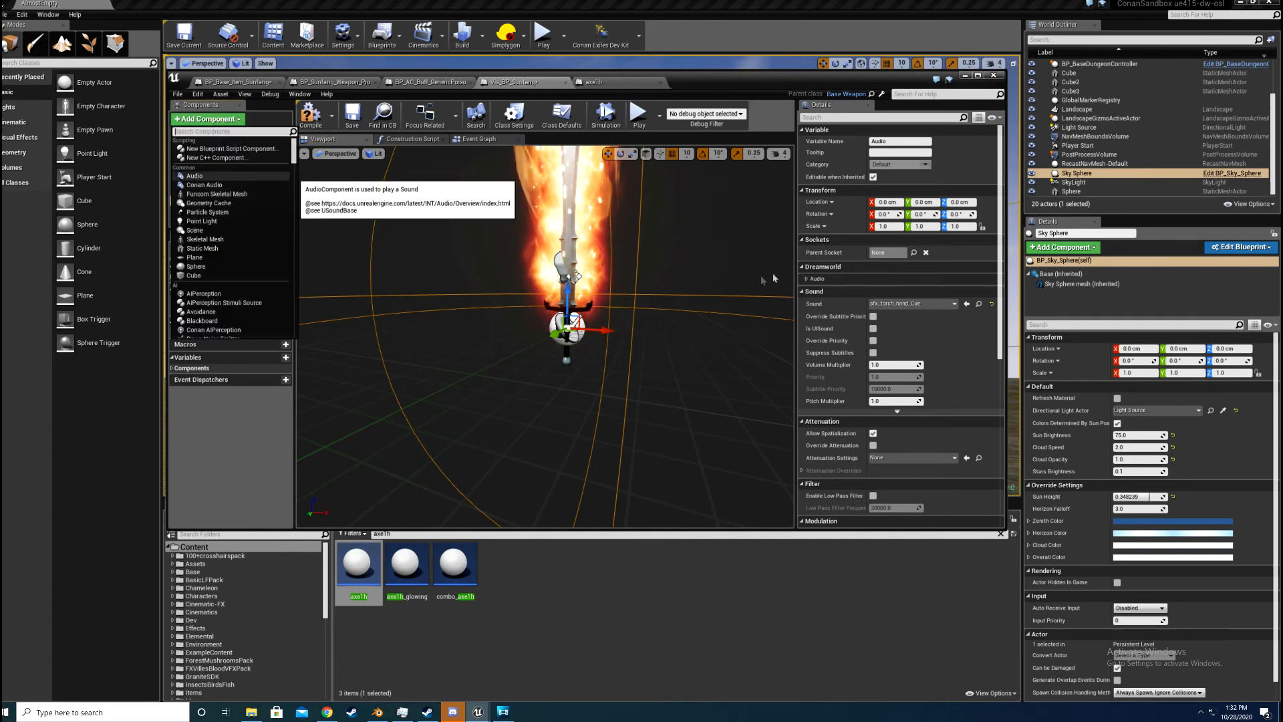
{"action": "left_click", "coordinate": [195, 176]}
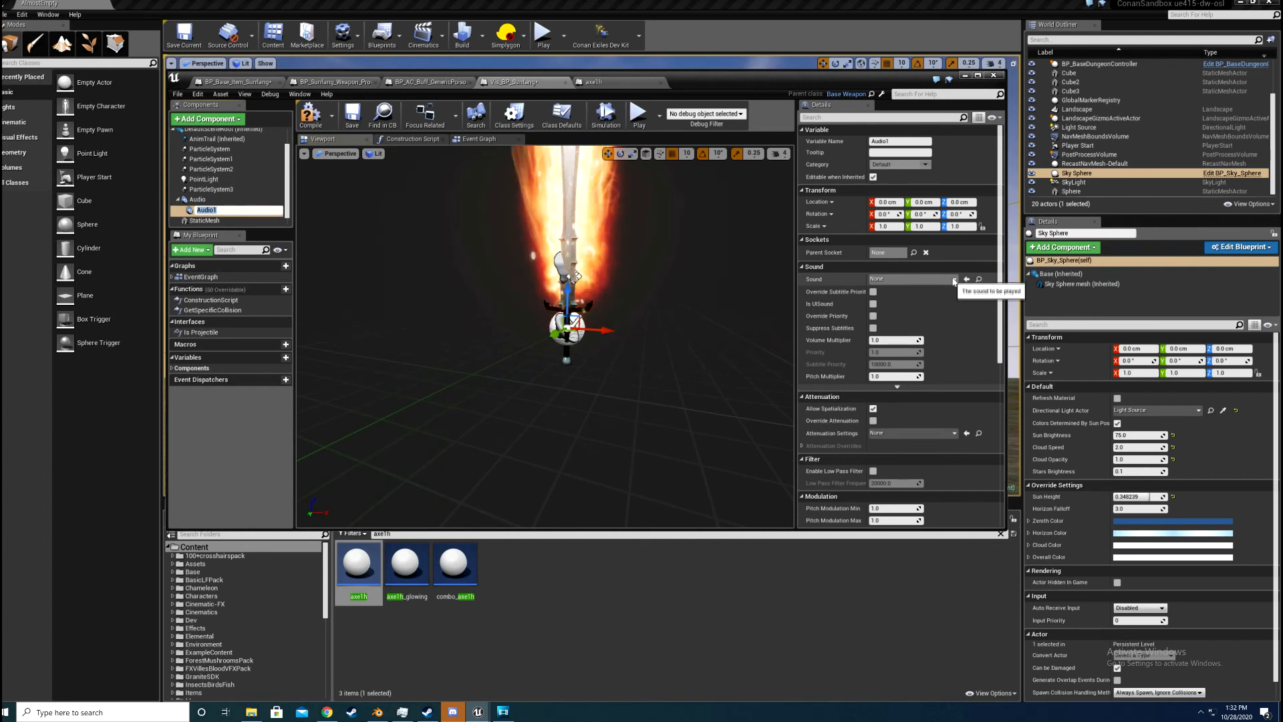
{"action": "key", "text": "Return"}
{"action": "left_click", "coordinate": [912, 279]}
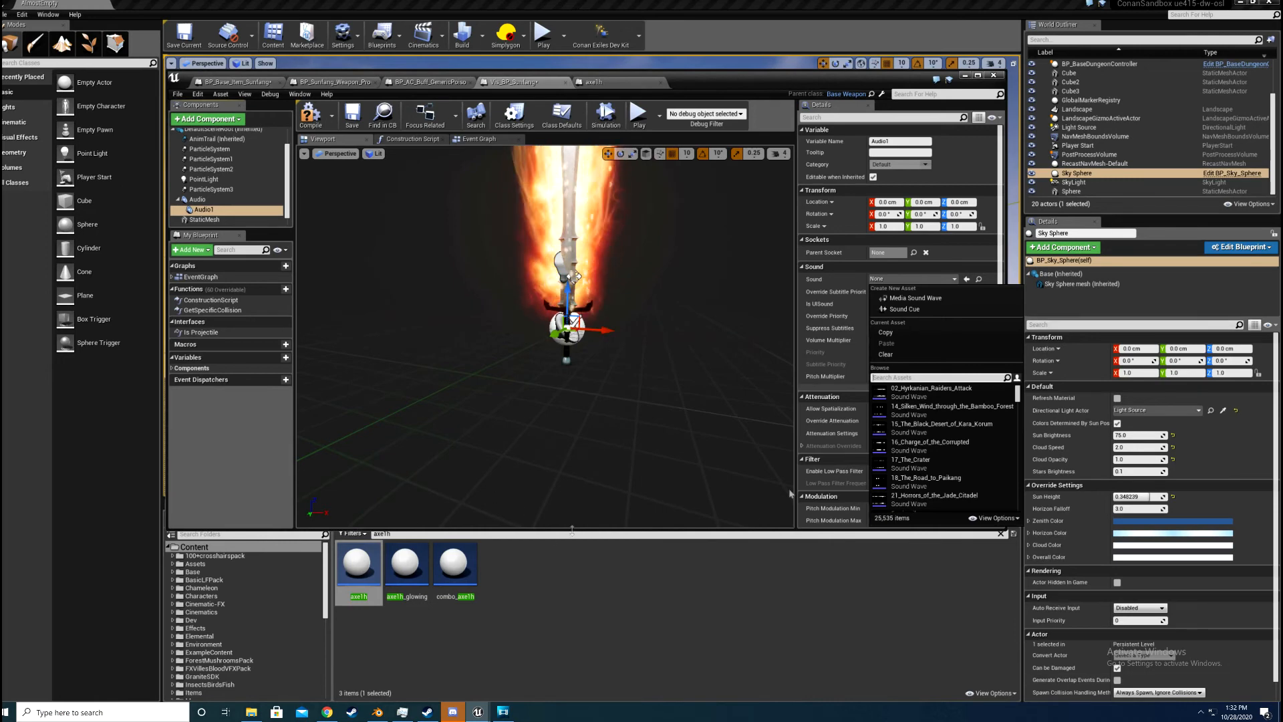
{"action": "left_click", "coordinate": [927, 428]}
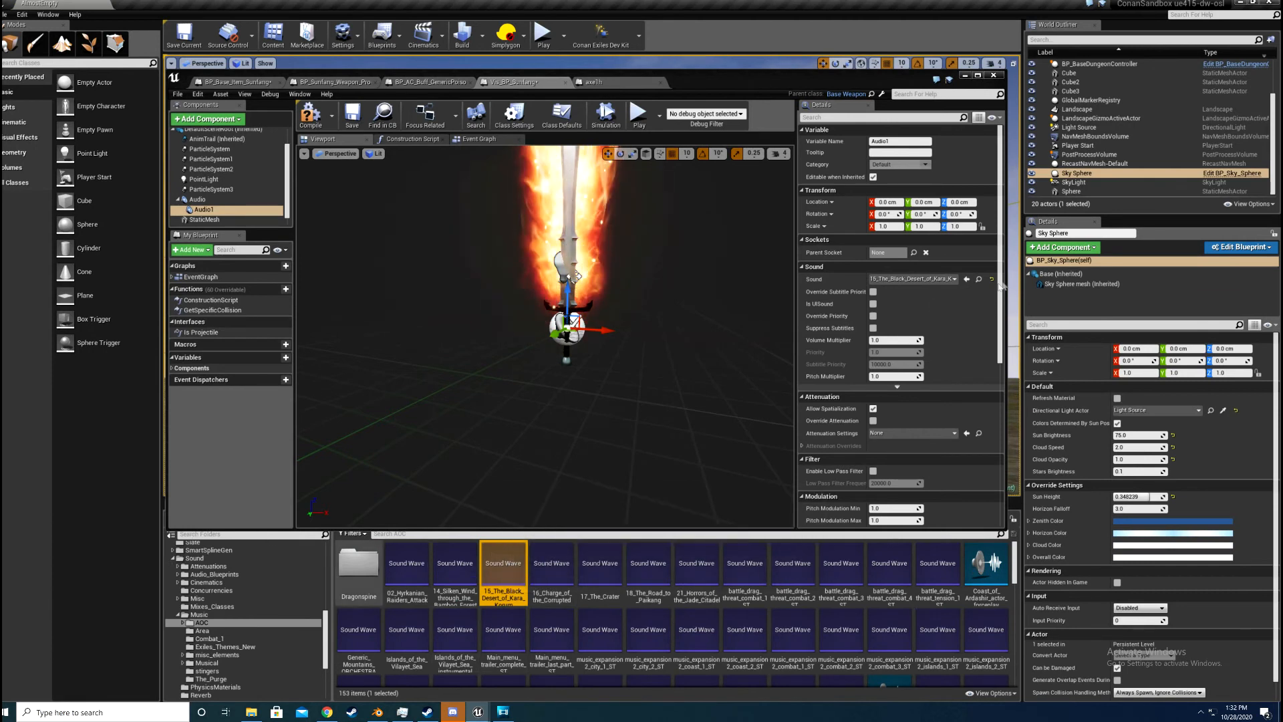
Step: Delete the newly added child Audio component from the blueprint
{"action": "left_click", "coordinate": [213, 210]}
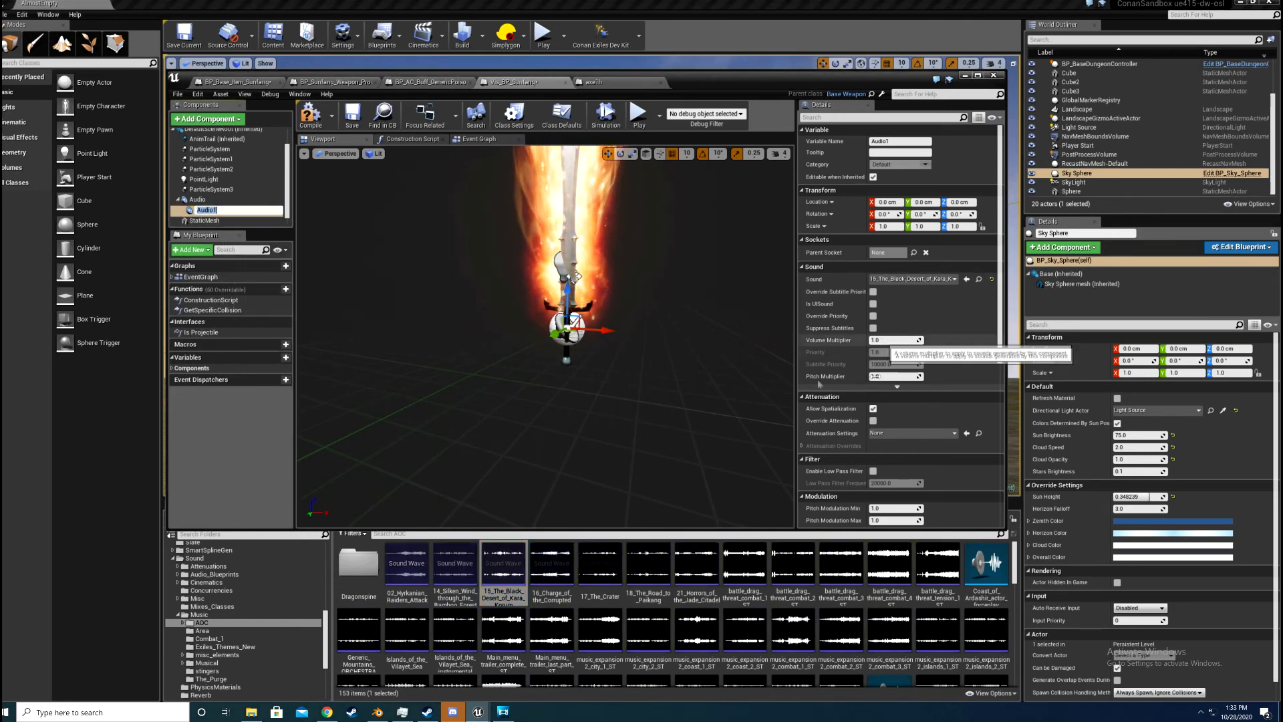
{"action": "right_click", "coordinate": [243, 215]}
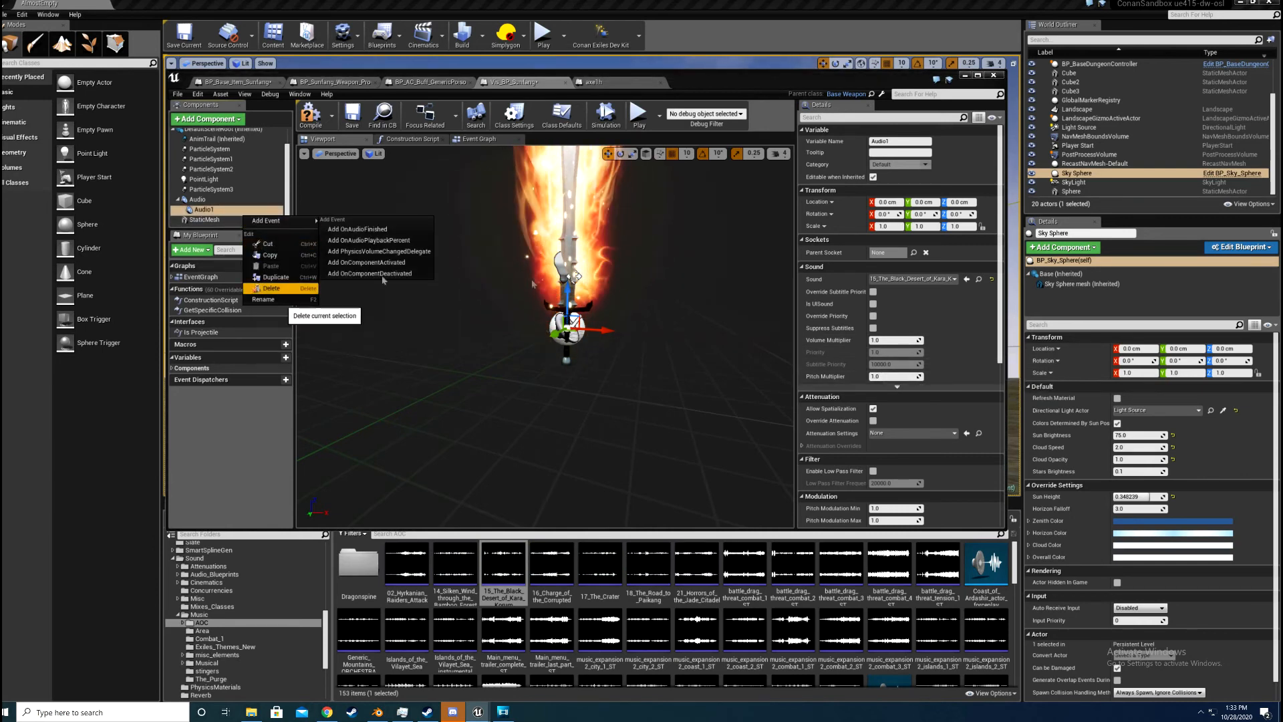
{"action": "left_click", "coordinate": [279, 289]}
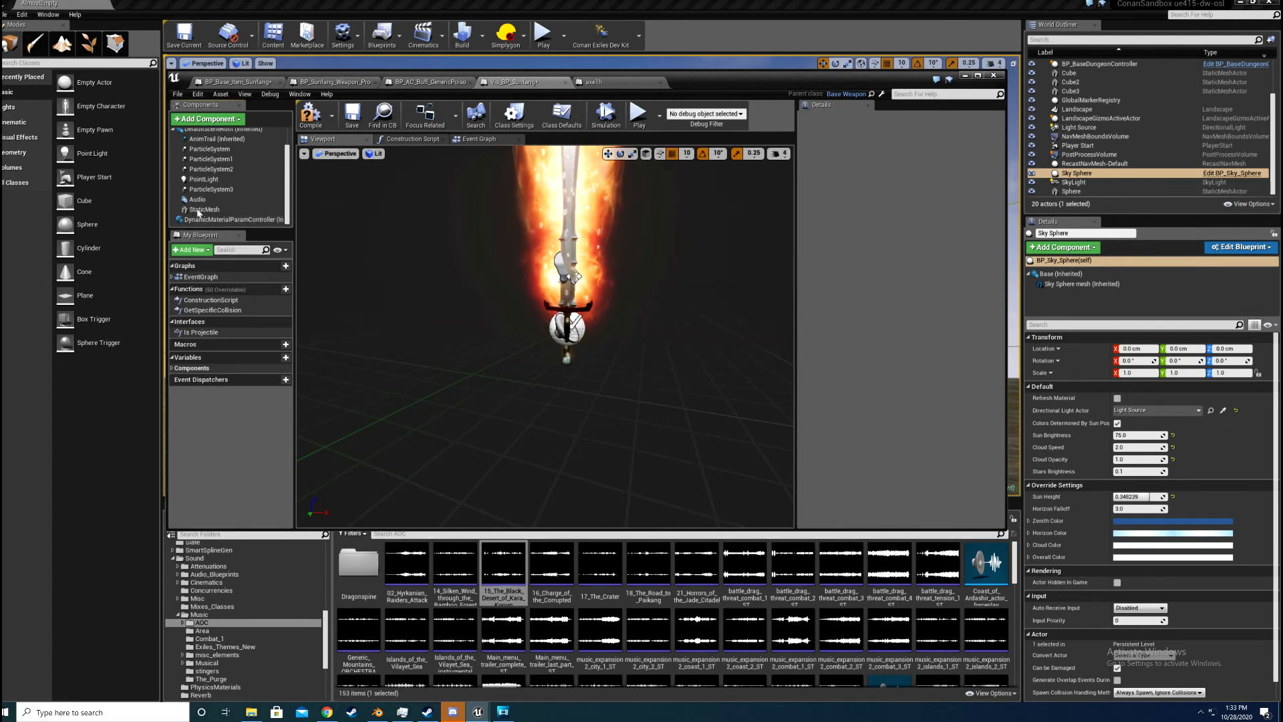
Step: Delete the Static Mesh component holding the Sunfang mesh from the visual blueprint
{"action": "left_click", "coordinate": [199, 210]}
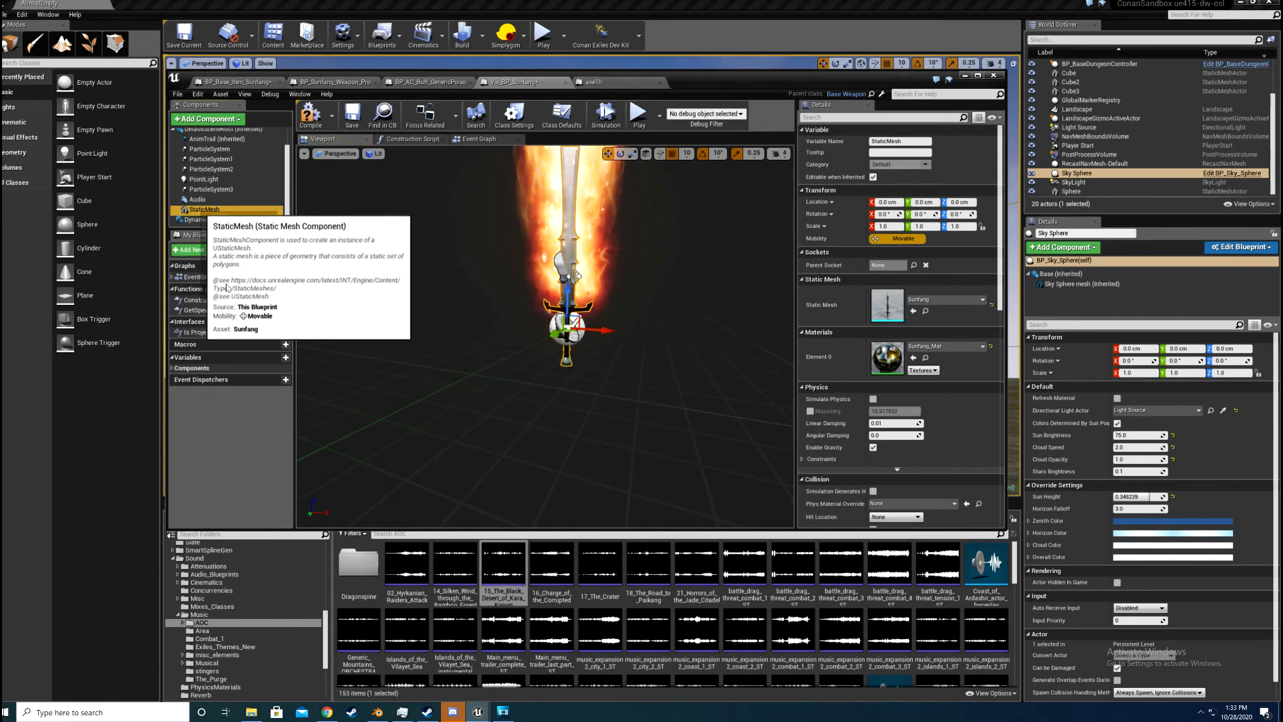
{"action": "right_click", "coordinate": [200, 209]}
{"action": "left_click", "coordinate": [228, 287]}
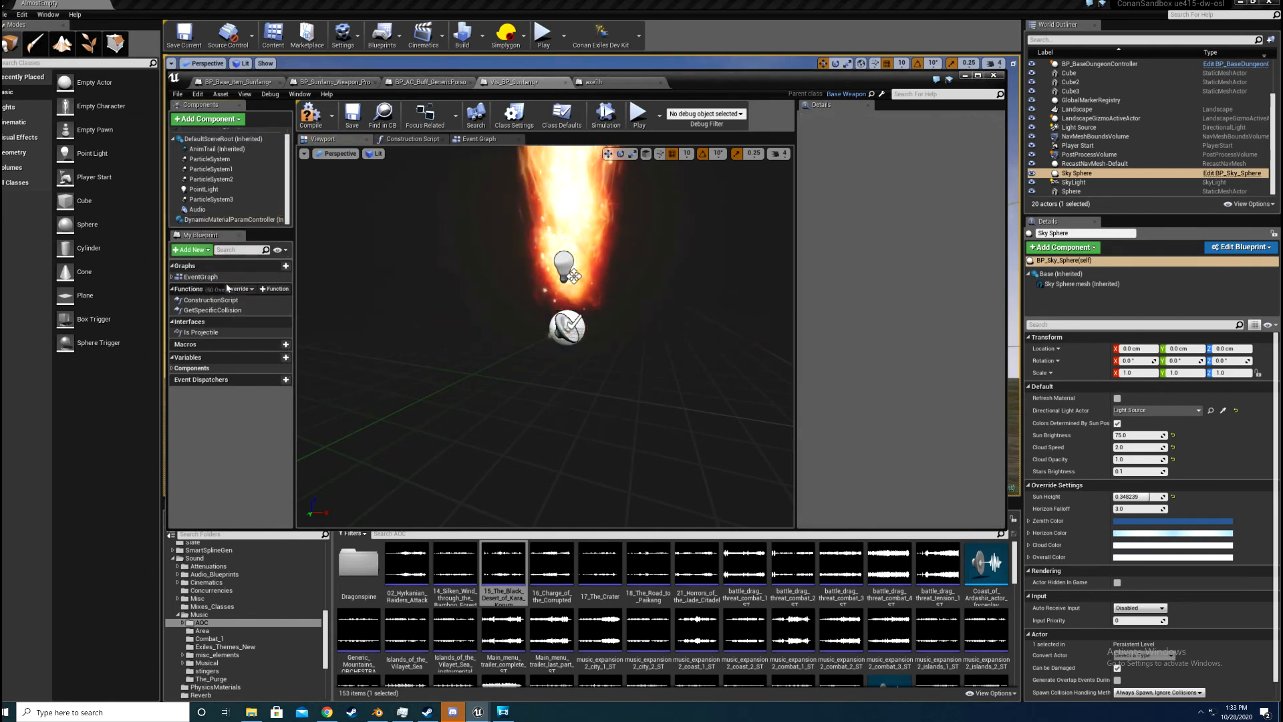
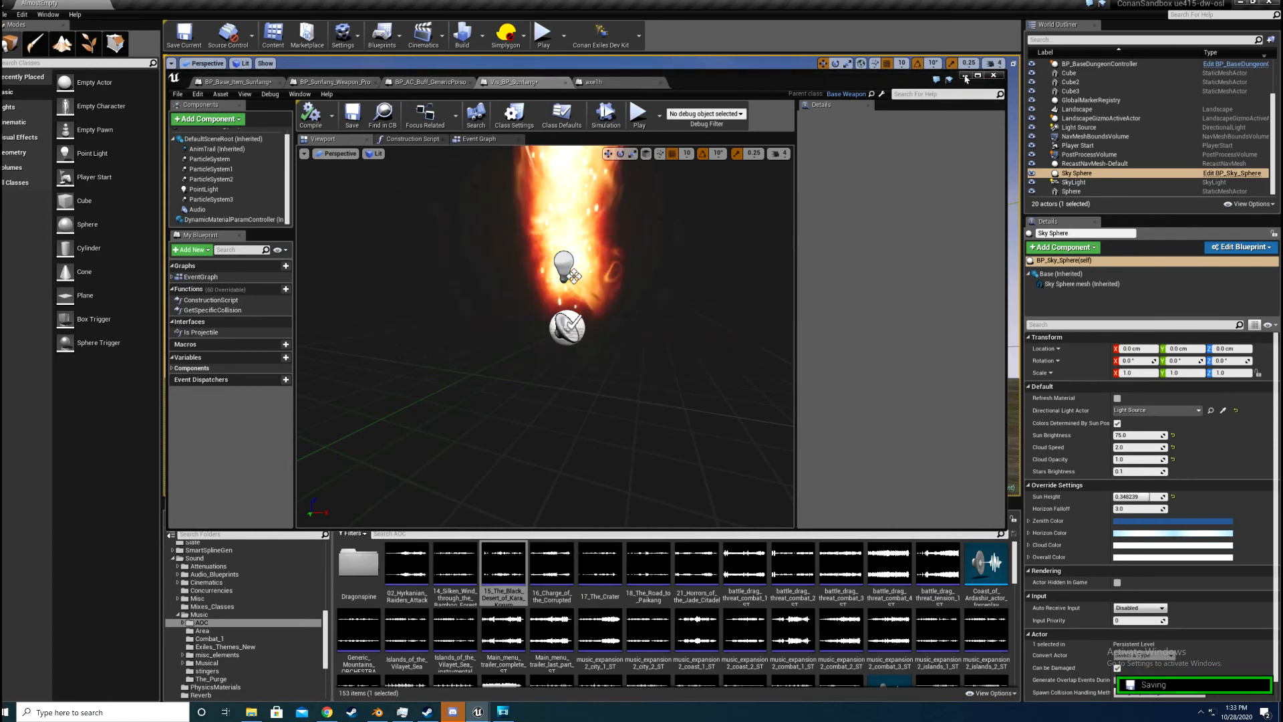
Step: Minimize the blueprint editor, collapse the Music sound folder and open the Sunfang_1 mod folder
{"action": "left_click", "coordinate": [643, 326]}
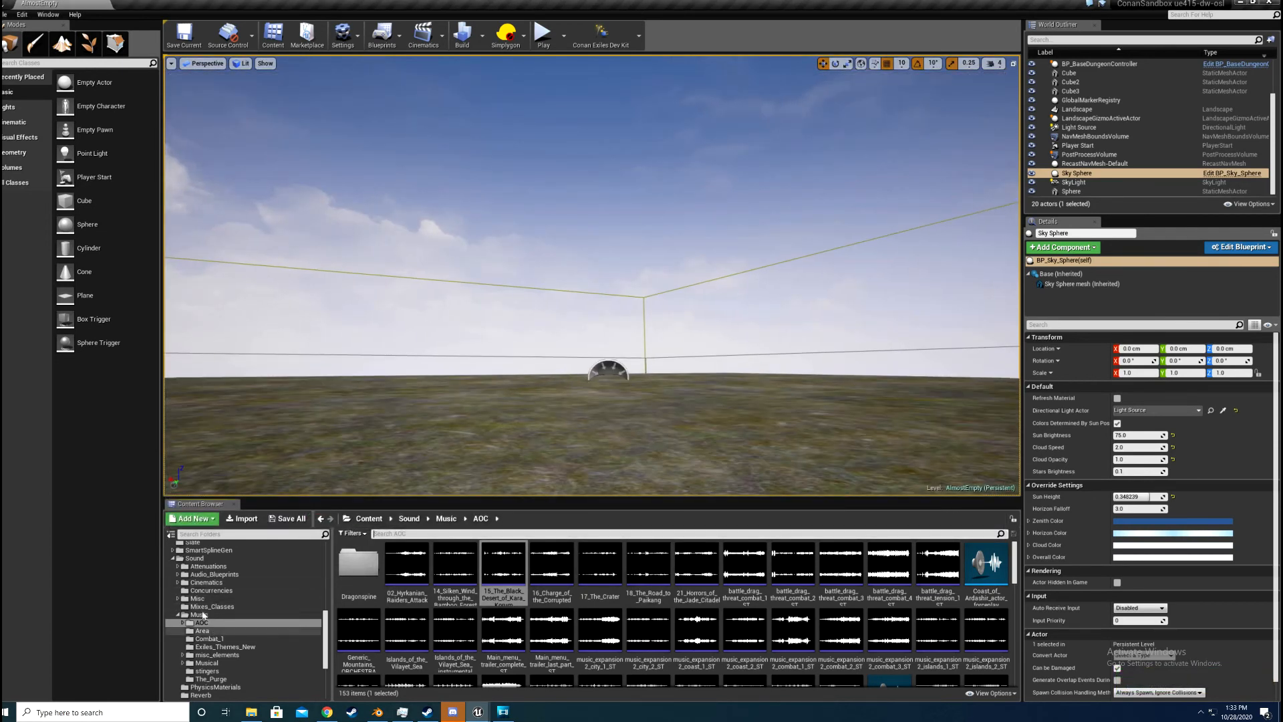
{"action": "scroll", "coordinate": [227, 601], "scroll_direction": "down", "scroll_amount": 1}
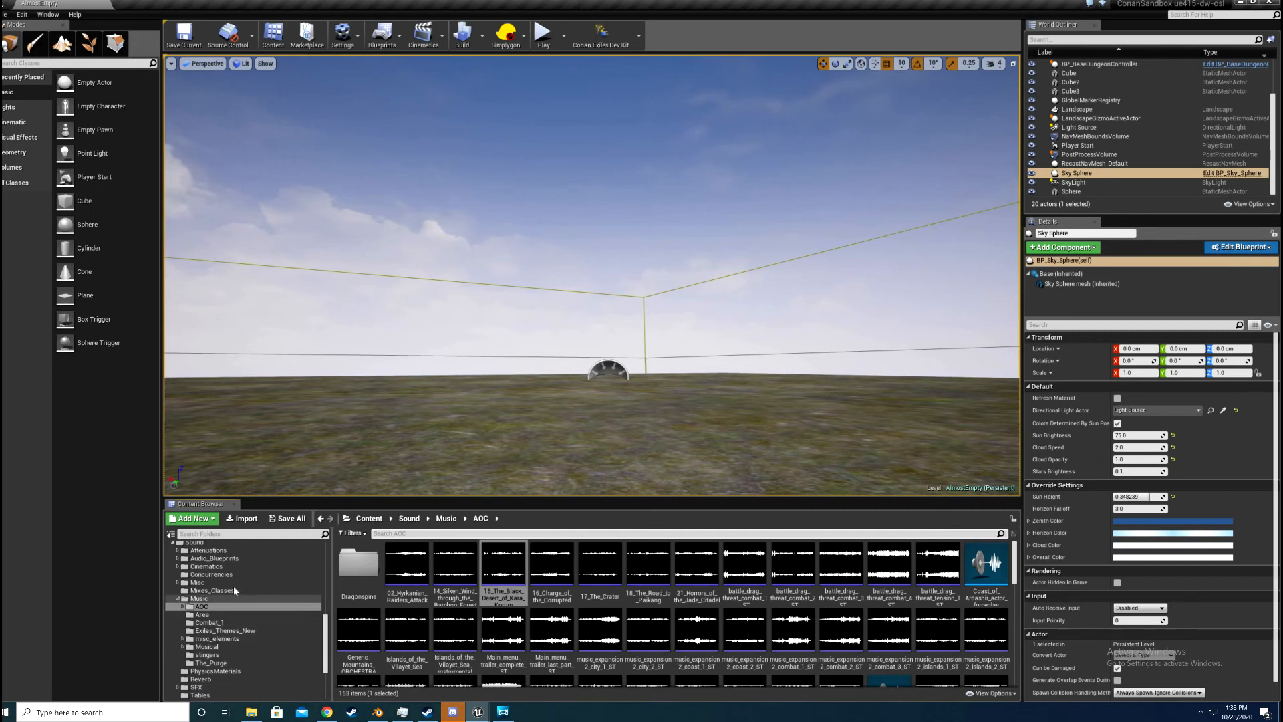
{"action": "left_click", "coordinate": [178, 599]}
{"action": "scroll", "coordinate": [194, 608], "scroll_direction": "up", "scroll_amount": 9}
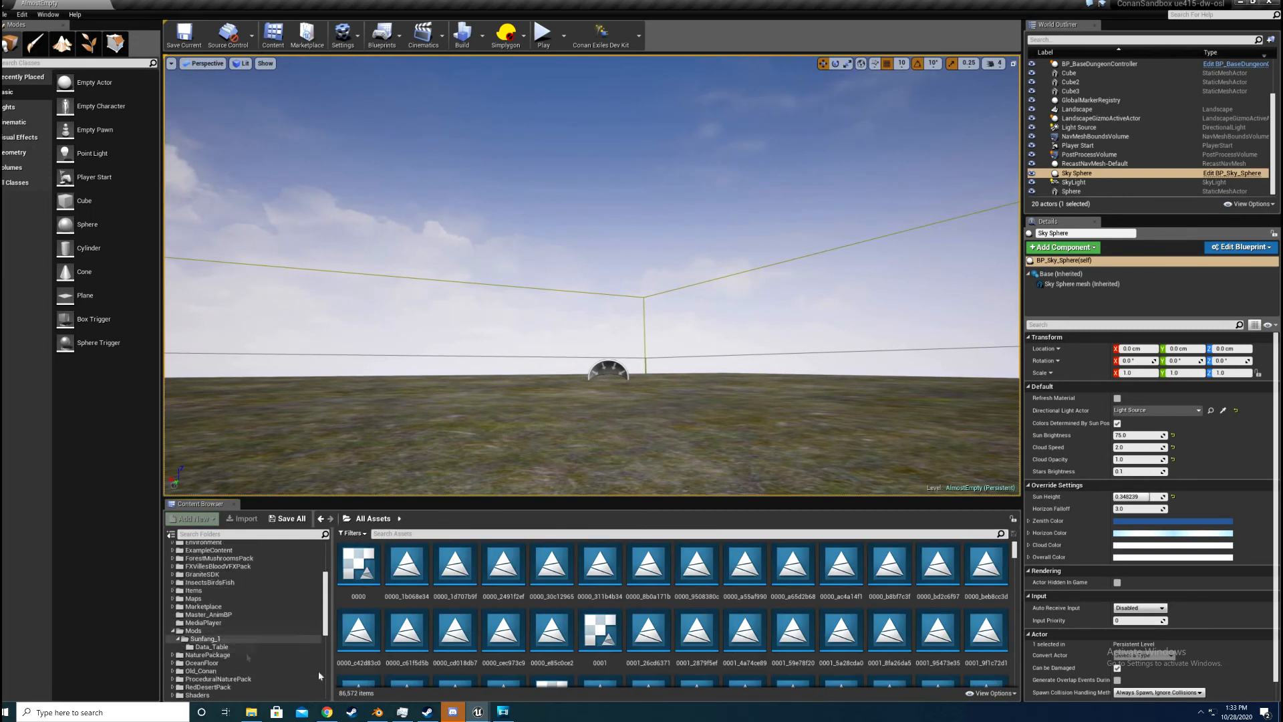
{"action": "left_click", "coordinate": [204, 639]}
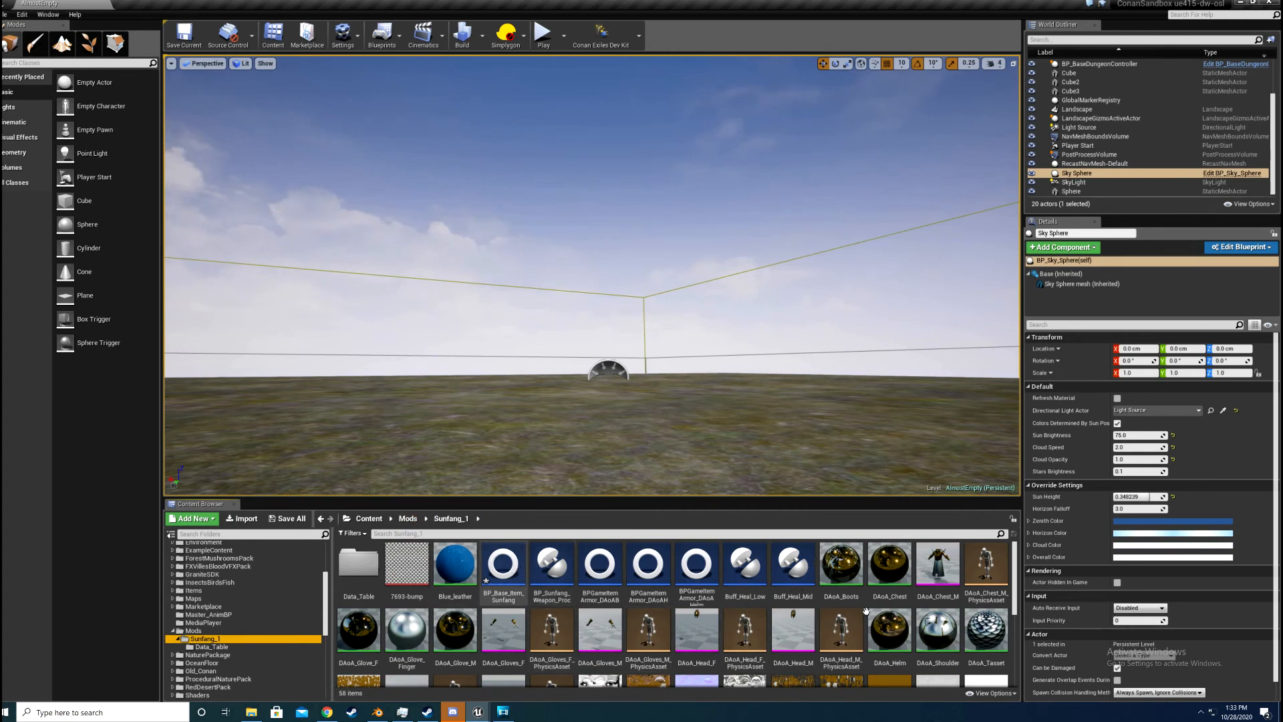
Step: Open Sunfang_Item_Table from the mod's Data_Table folder, review the Sunfang row's icon, item class and visual object, and minimize the table
{"action": "scroll", "coordinate": [869, 618], "scroll_direction": "down", "scroll_amount": 5}
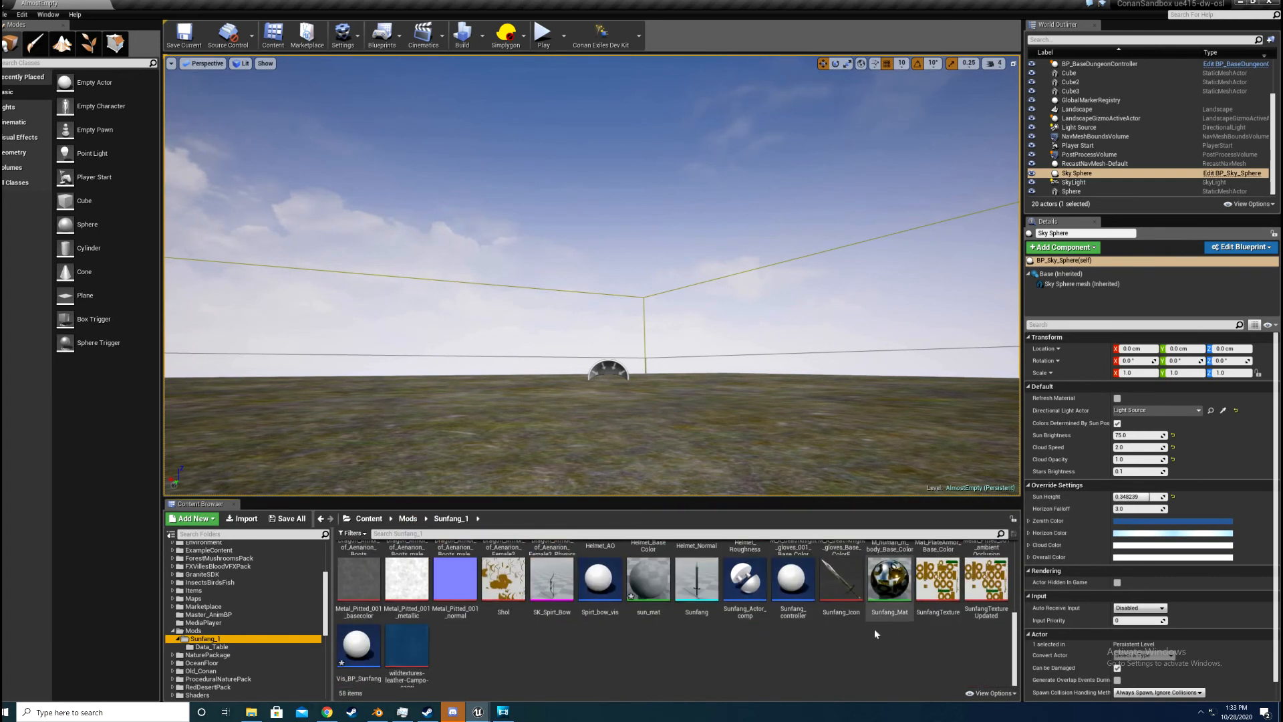
{"action": "scroll", "coordinate": [856, 633], "scroll_direction": "up", "scroll_amount": 1}
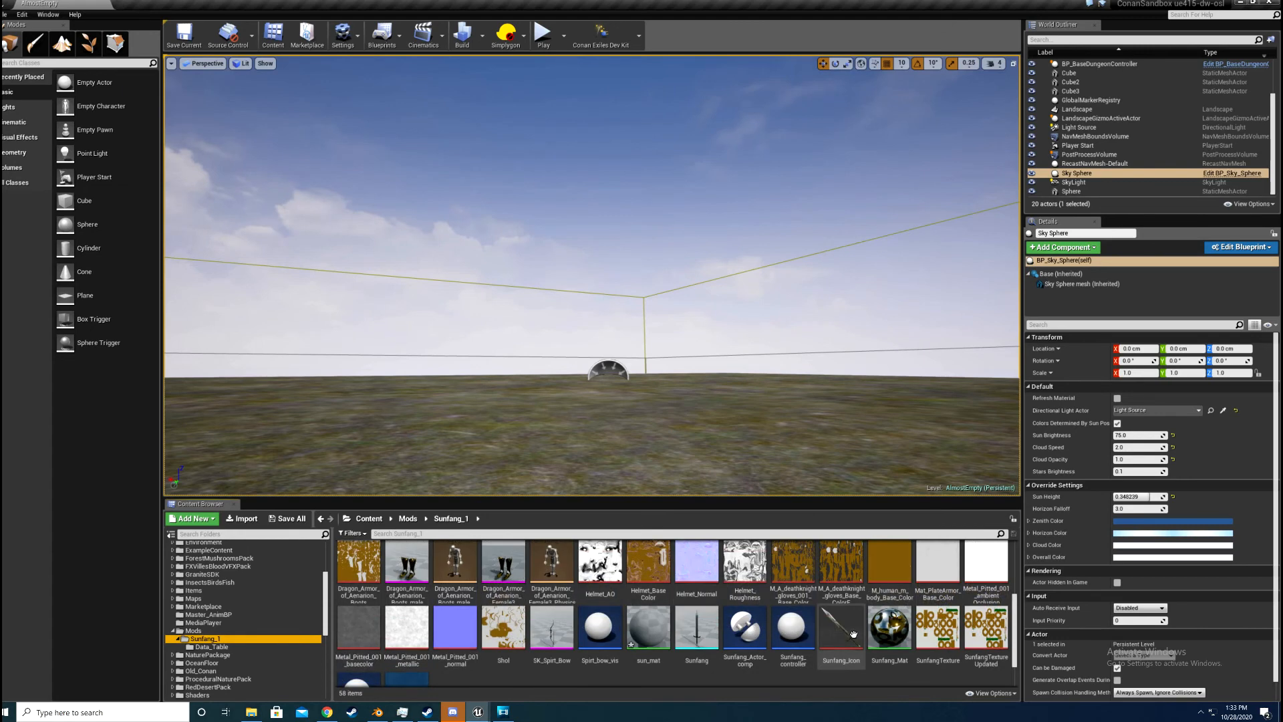
{"action": "scroll", "coordinate": [853, 634], "scroll_direction": "up", "scroll_amount": 3}
{"action": "scroll", "coordinate": [848, 632], "scroll_direction": "down", "scroll_amount": 4}
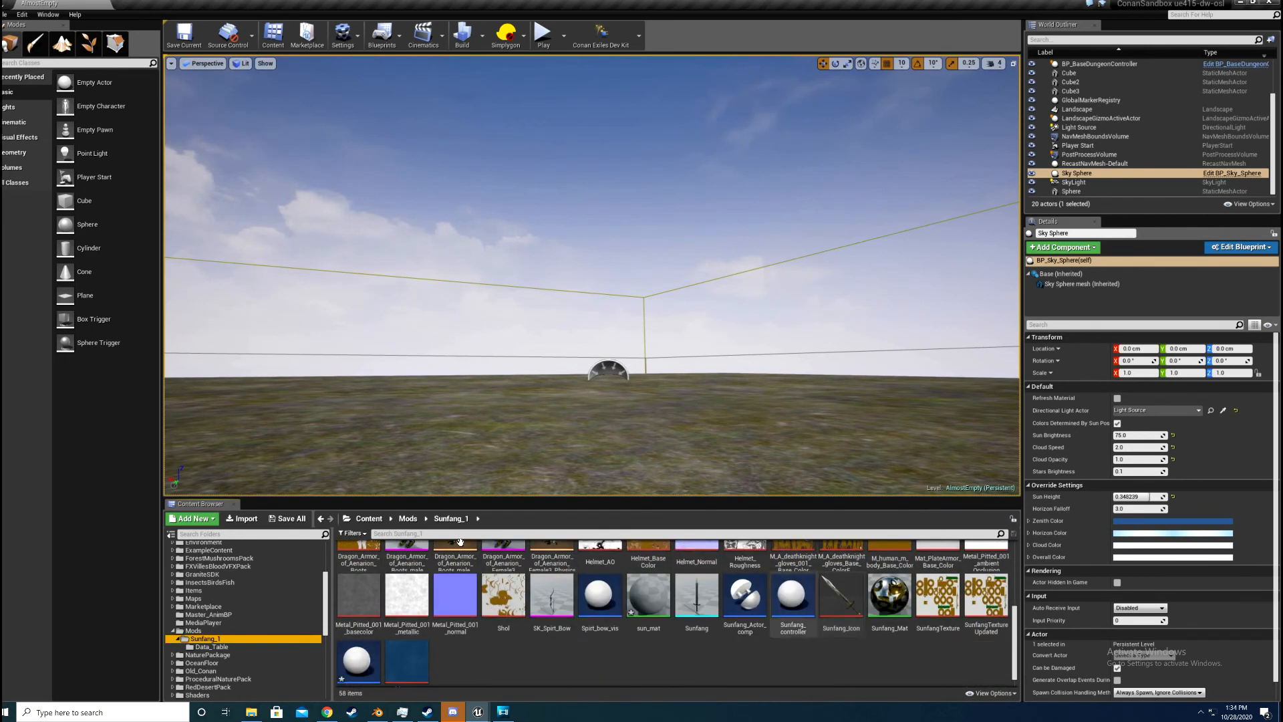
{"action": "scroll", "coordinate": [460, 541], "scroll_direction": "up", "scroll_amount": 8}
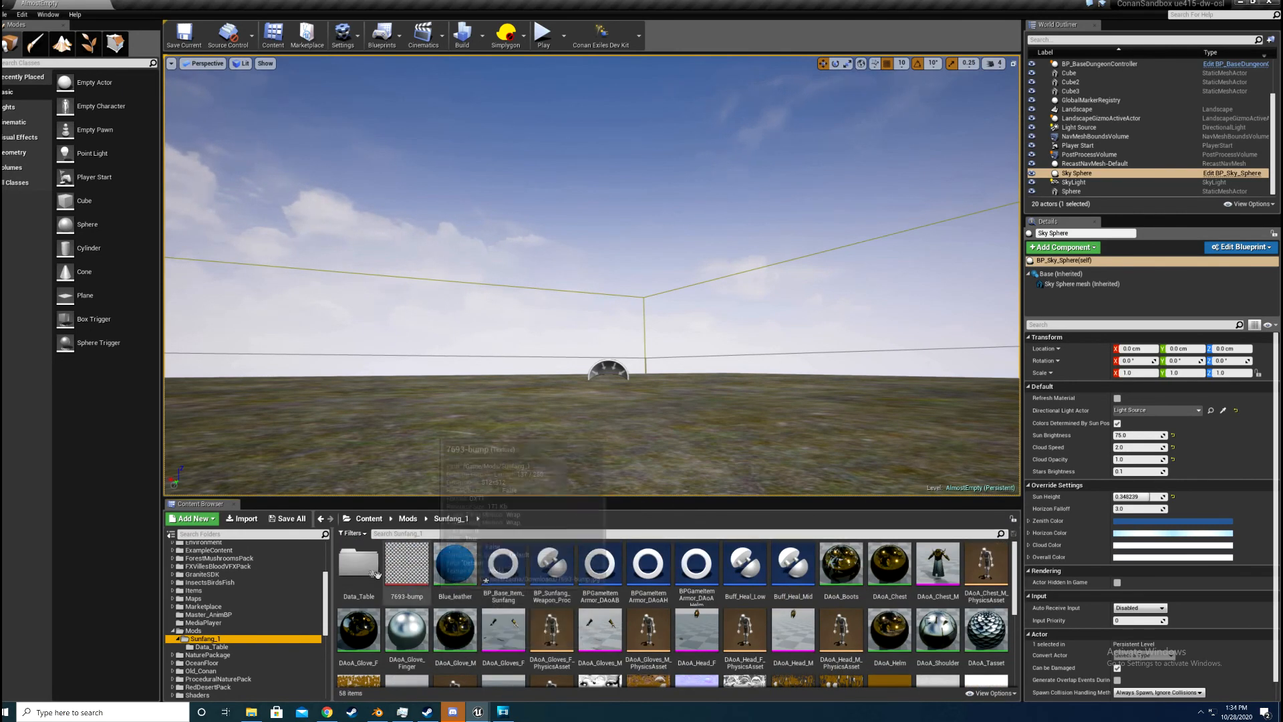
{"action": "double_click", "coordinate": [376, 572]}
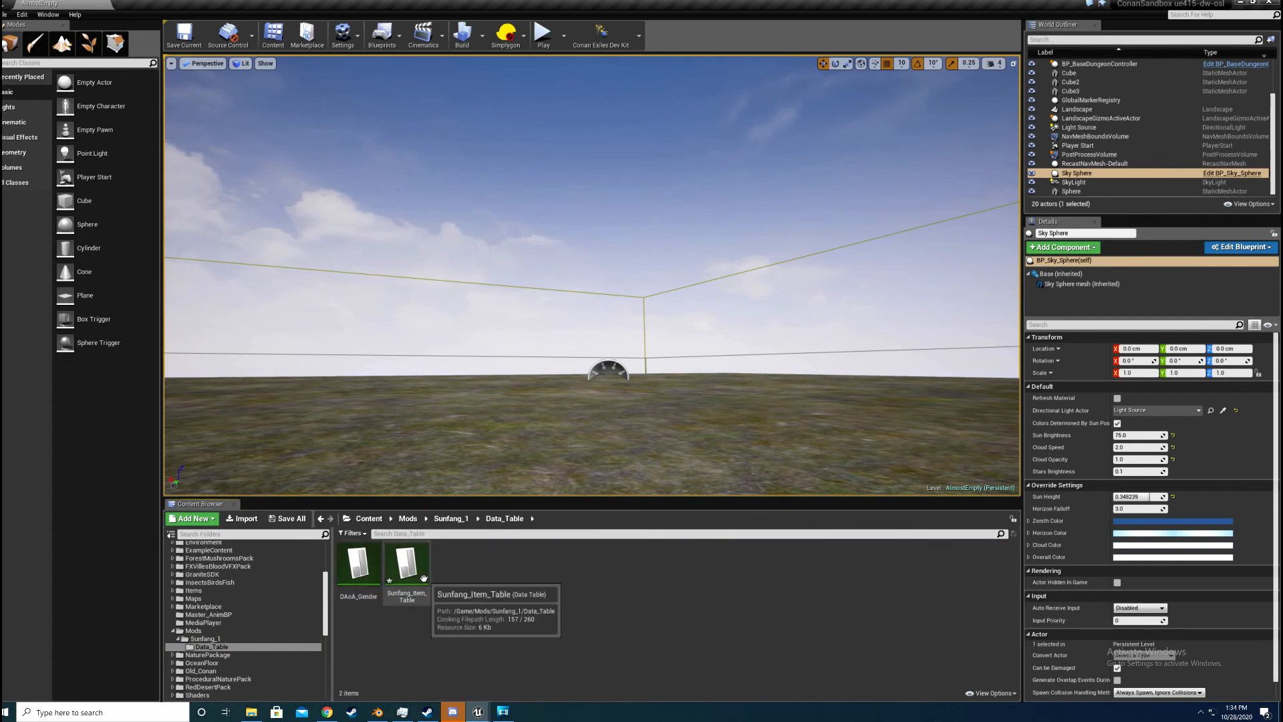
{"action": "double_click", "coordinate": [408, 568]}
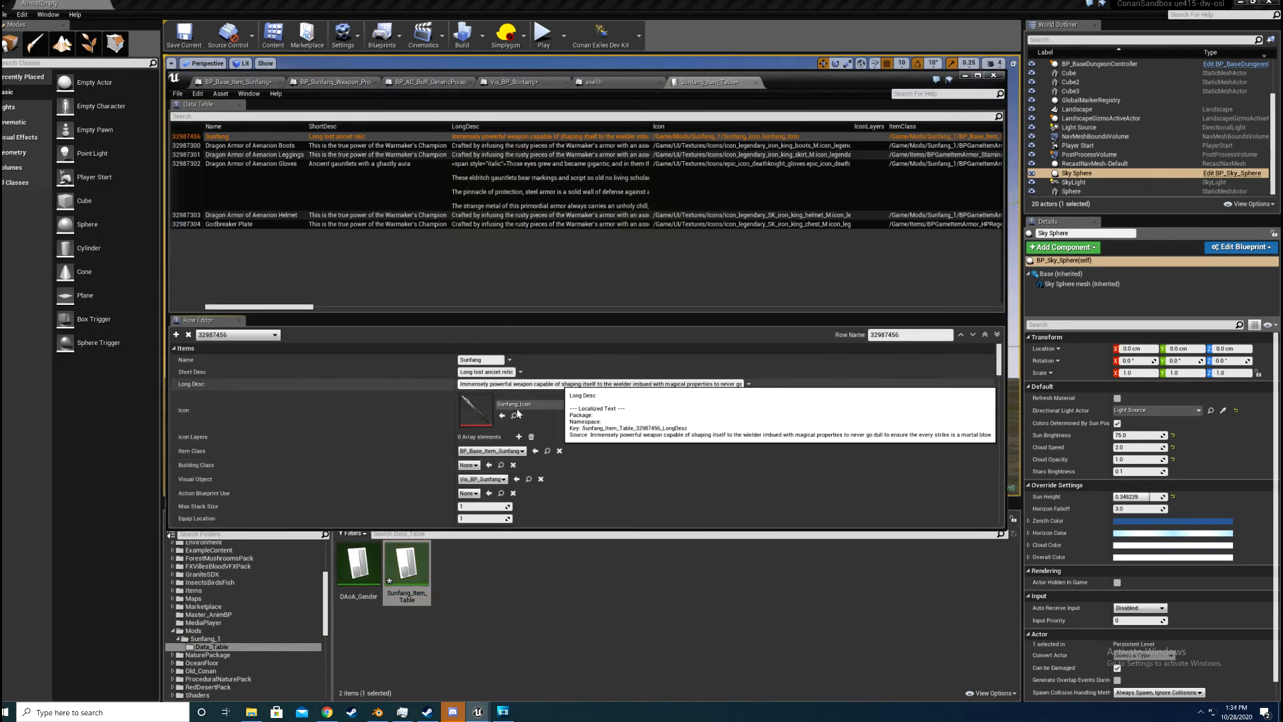
{"action": "scroll", "coordinate": [518, 411], "scroll_direction": "down", "scroll_amount": 2}
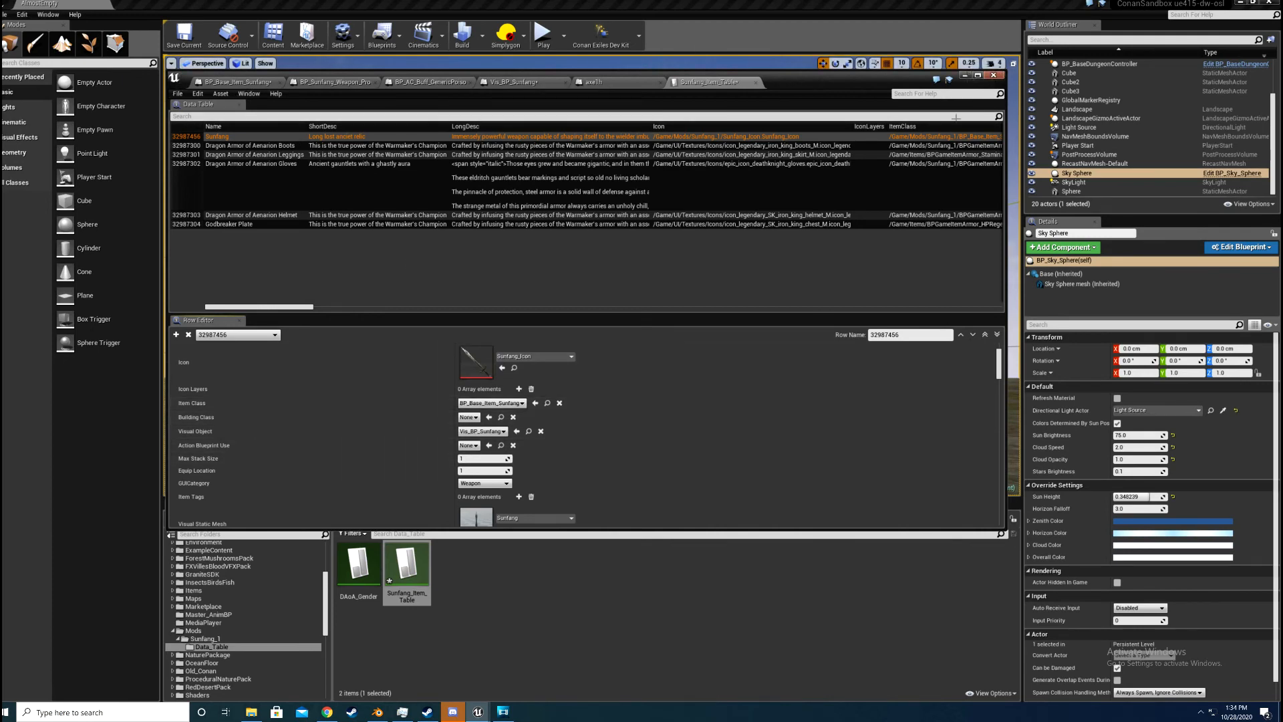
{"action": "left_click", "coordinate": [965, 76]}
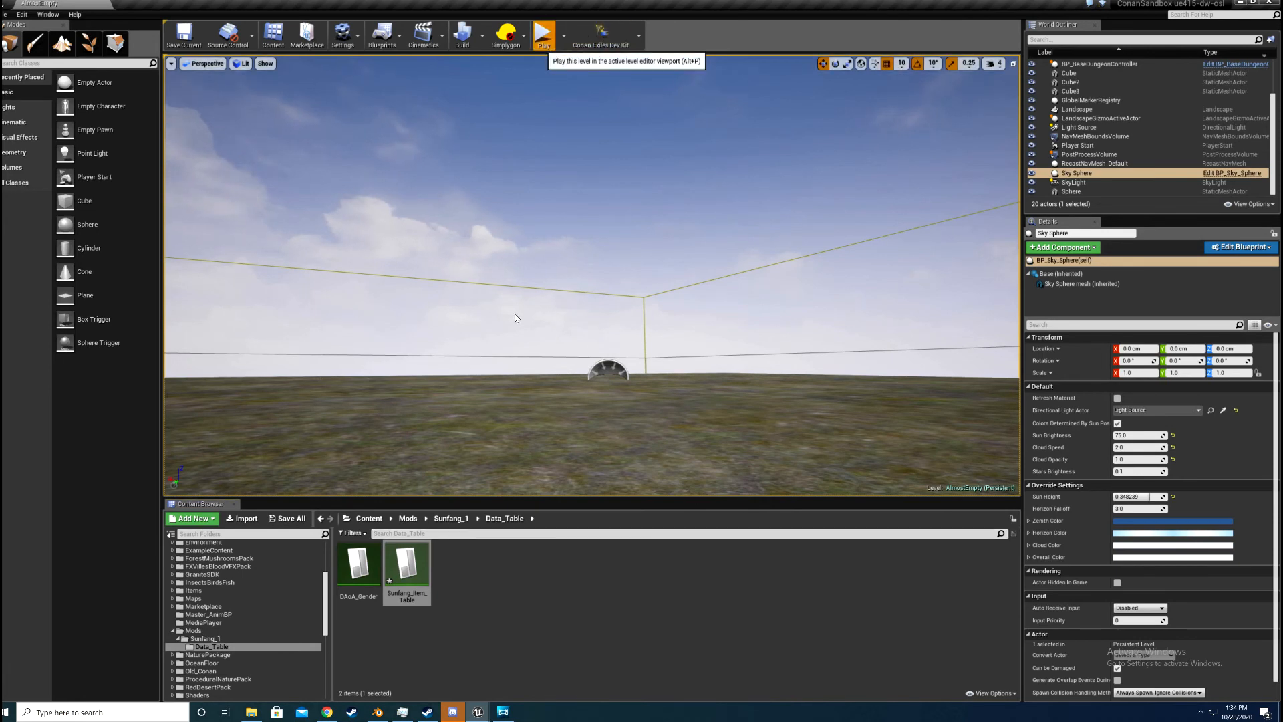
Step: Play the level in the editor viewport and bring up the in-game admin panel
{"action": "key", "text": "alt+p"}
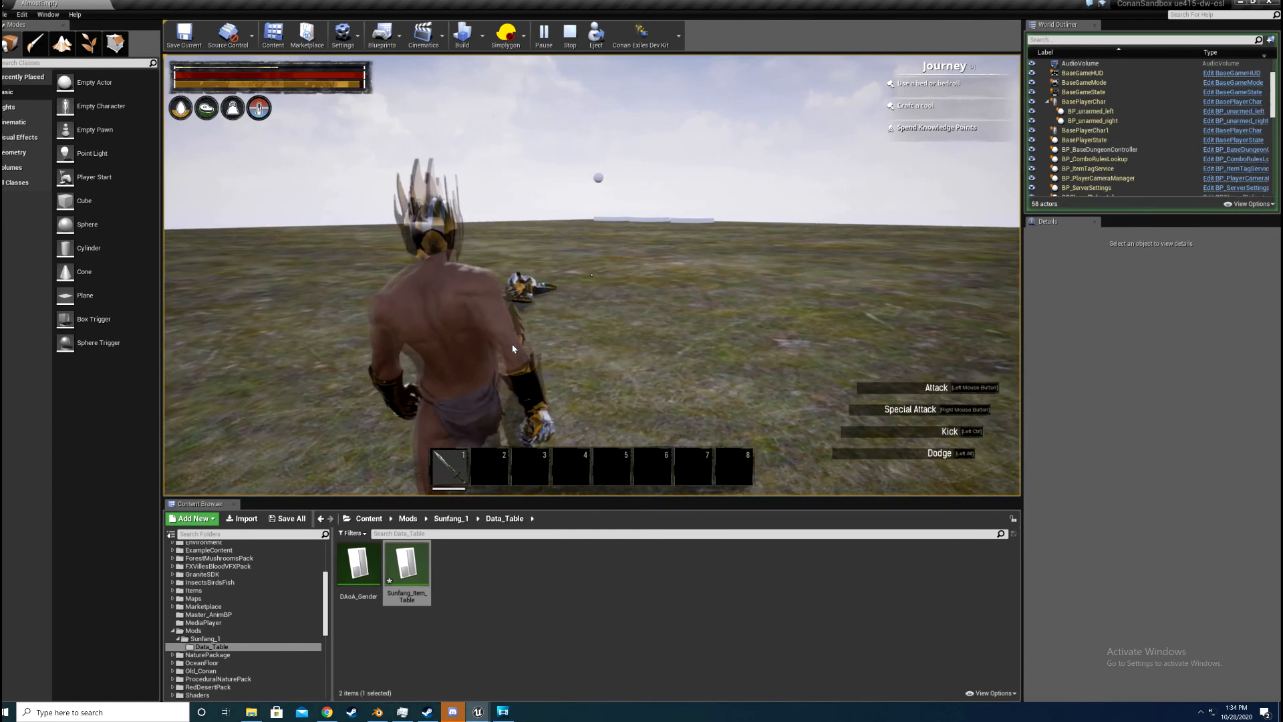
{"action": "key", "text": "Escape"}
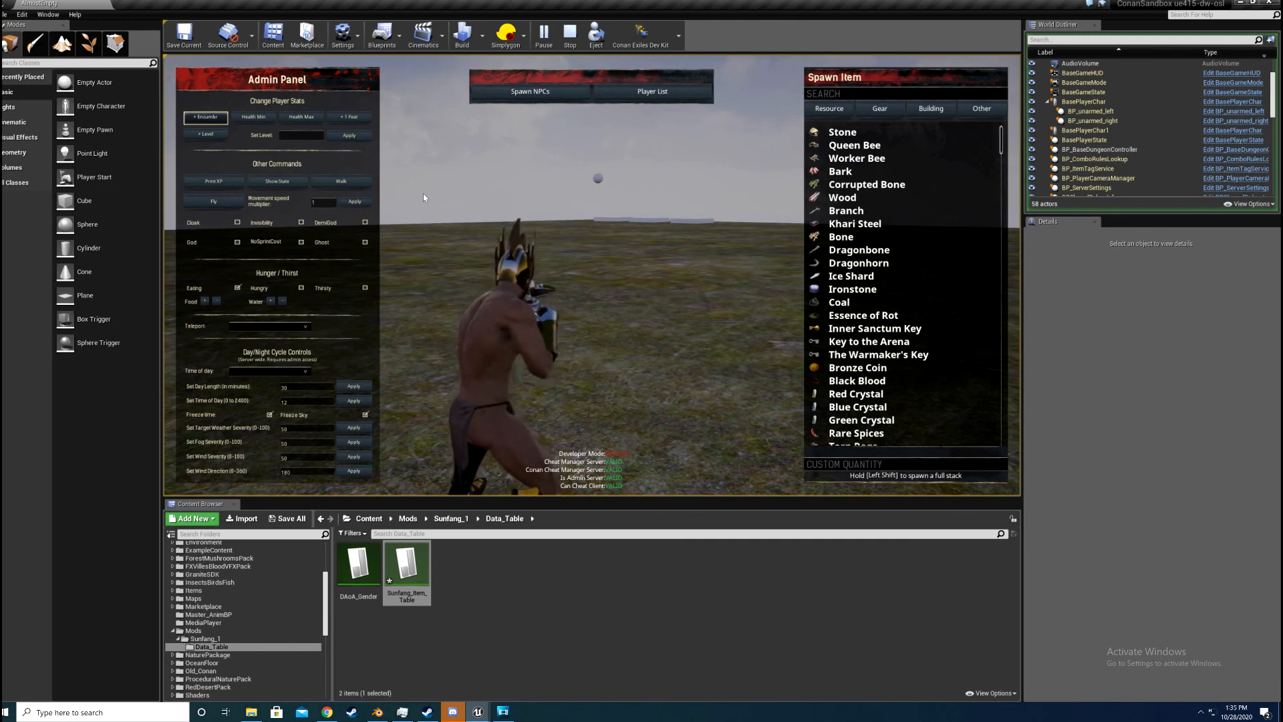
{"action": "key", "text": "Escape"}
{"action": "key", "text": "Escape"}
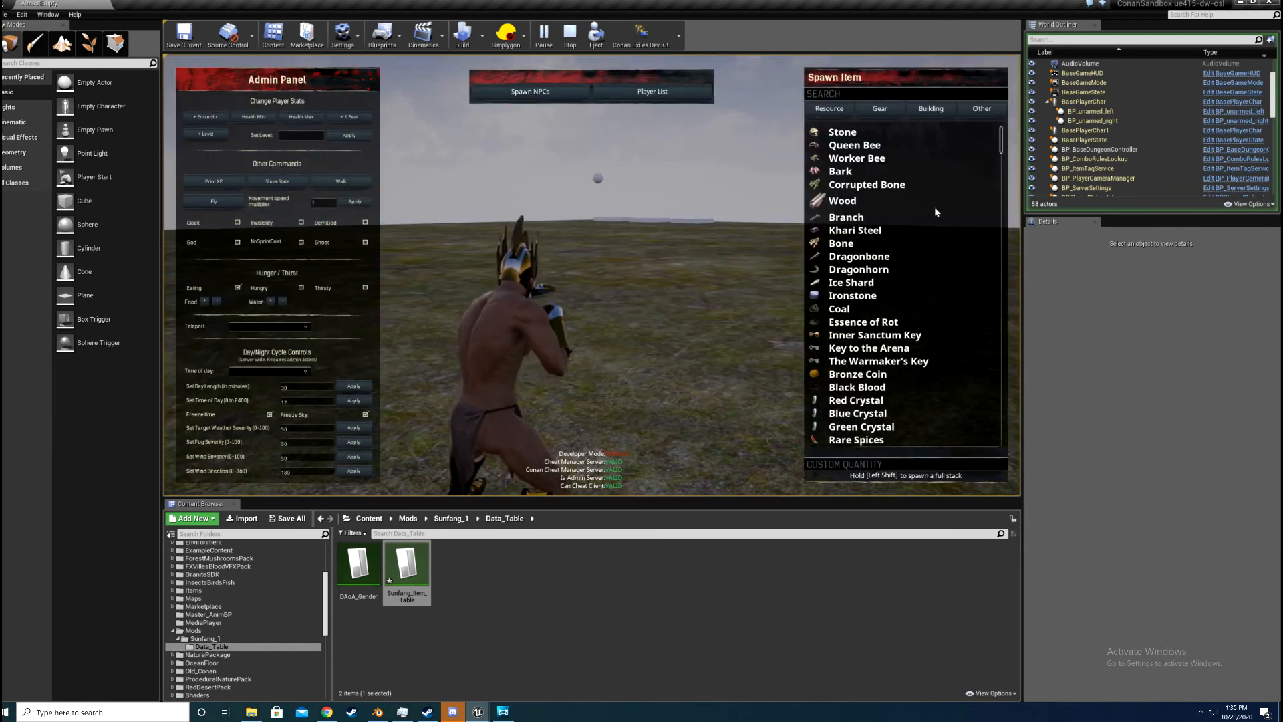
{"action": "key", "text": "shift"}
{"action": "key", "text": "ctrl+shift+c"}
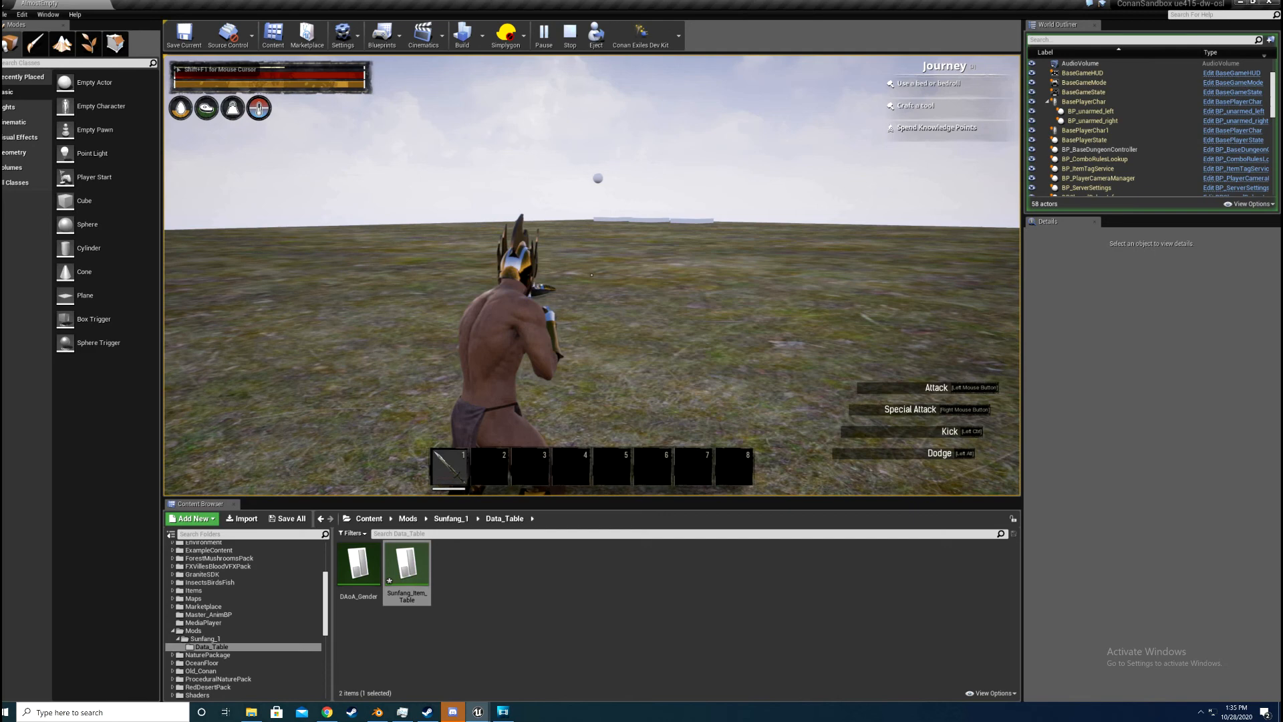
{"action": "key", "text": "ctrl+shift+c"}
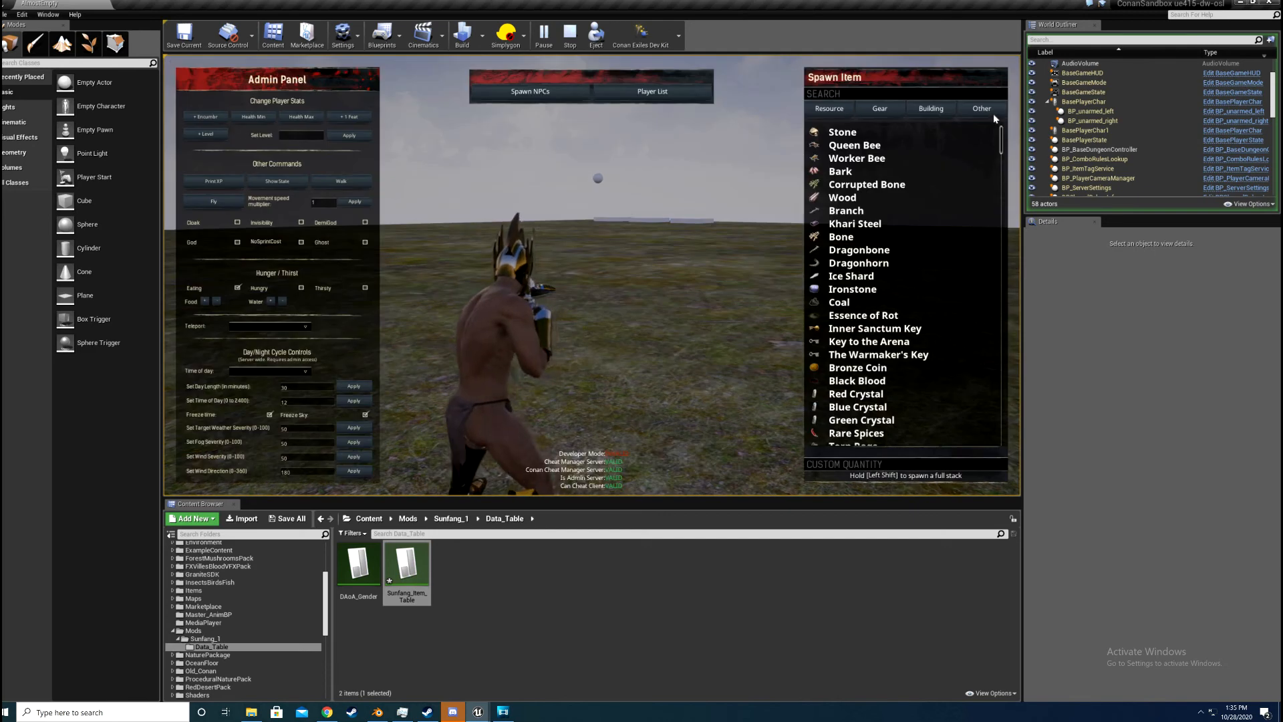
Step: Search the admin panel's spawn list for "sunf" to find the Sunfang item, and close the panel
{"action": "left_click", "coordinate": [981, 108]}
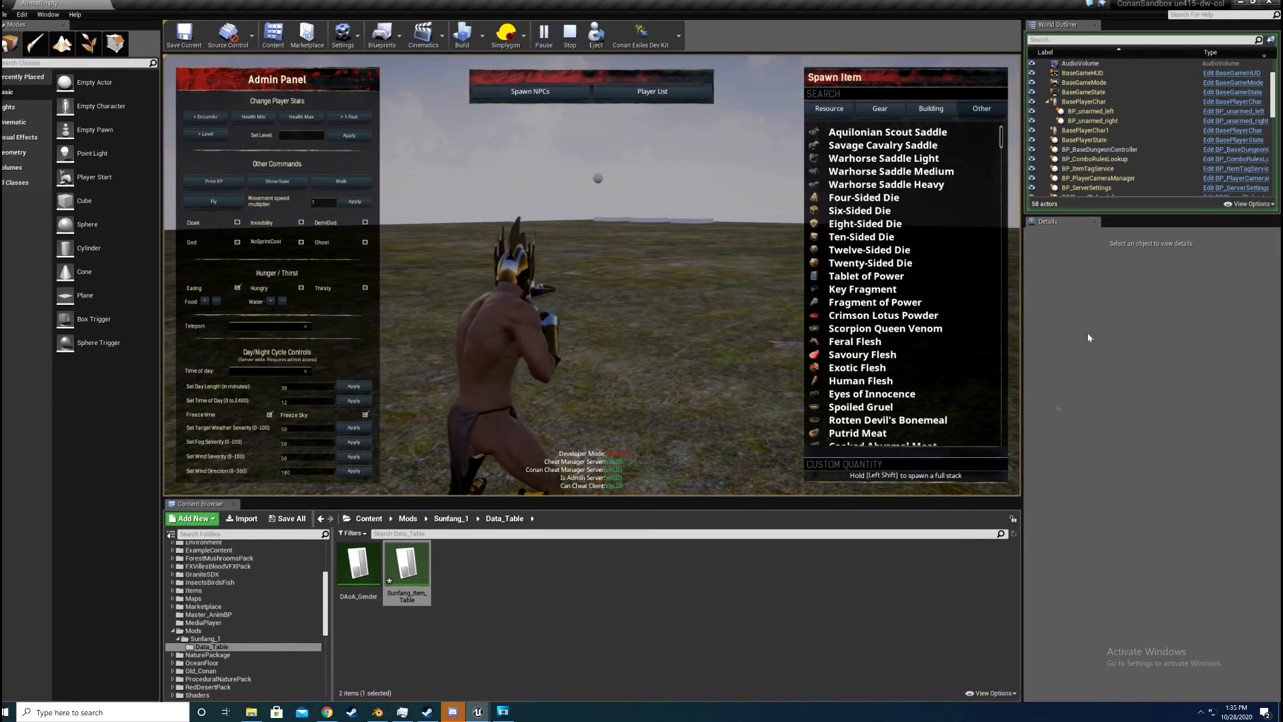
{"action": "left_click", "coordinate": [881, 93]}
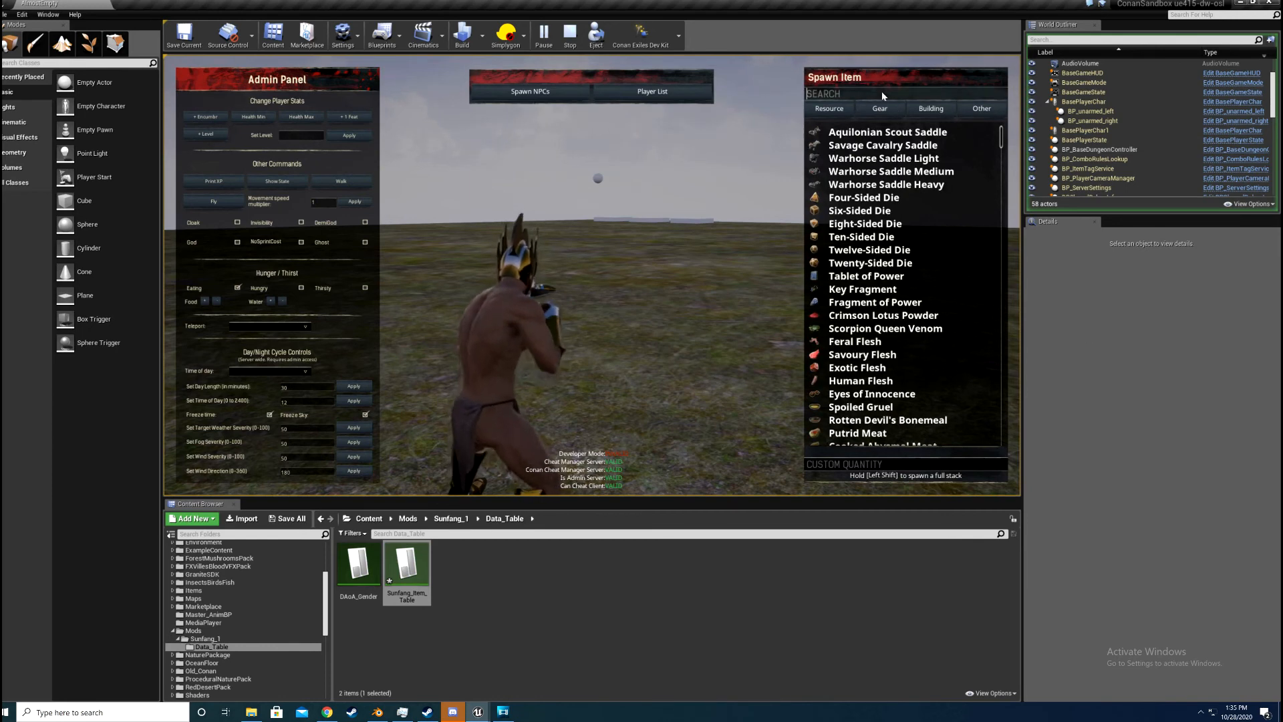
{"action": "type", "text": "sunf"}
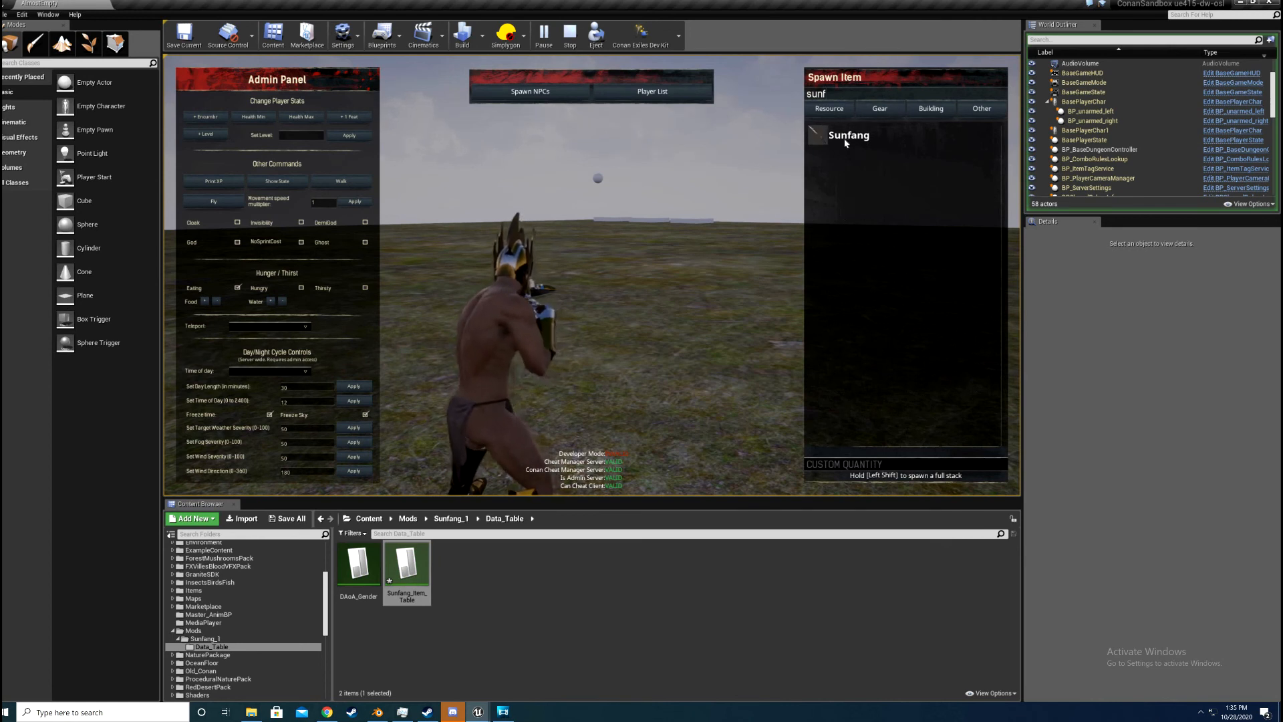
{"action": "key", "text": "Return"}
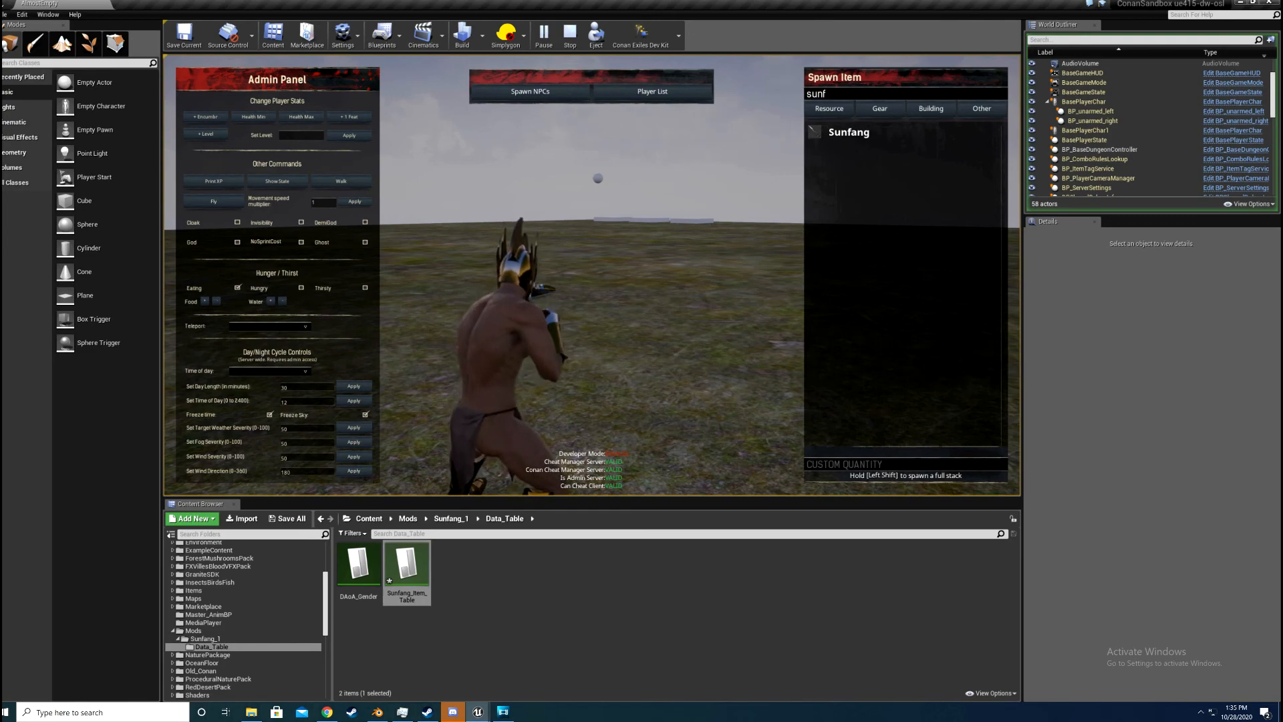
{"action": "key", "text": "Escape"}
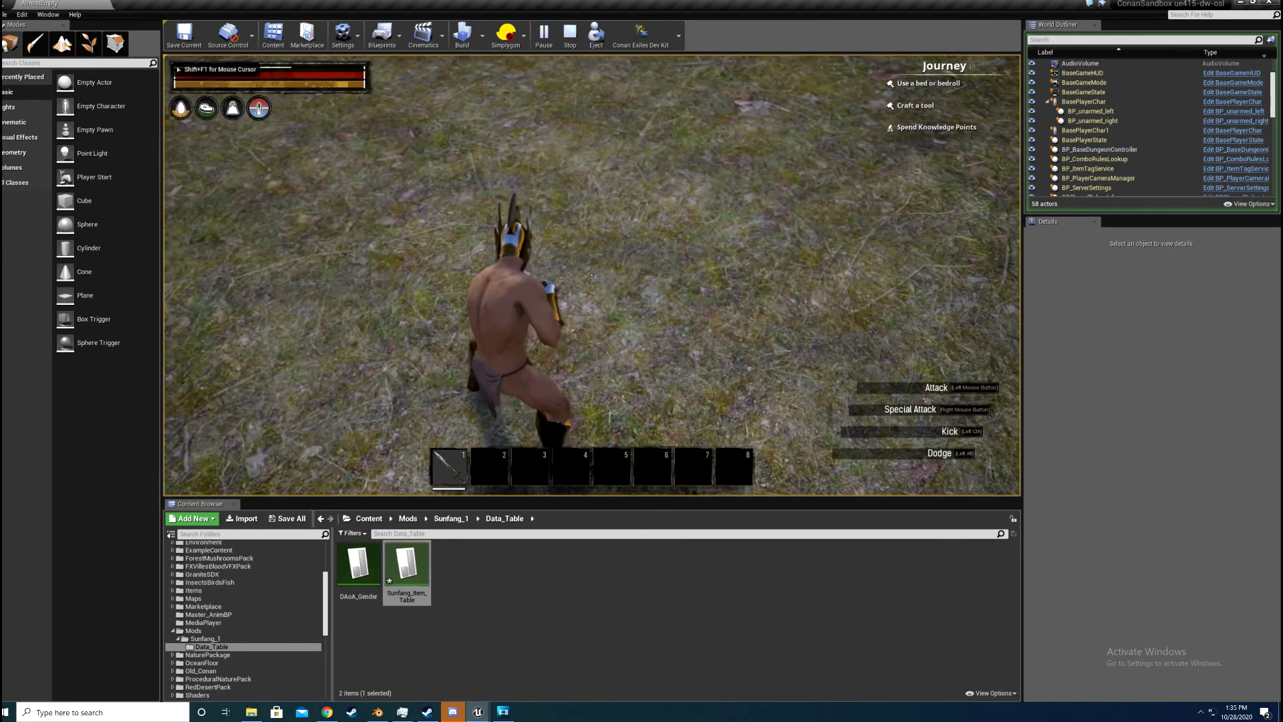
Step: Equip Sunfang from hotbar slot 1 and swing it repeatedly to check its attacks and flame effect in play
{"action": "key", "text": "1"}
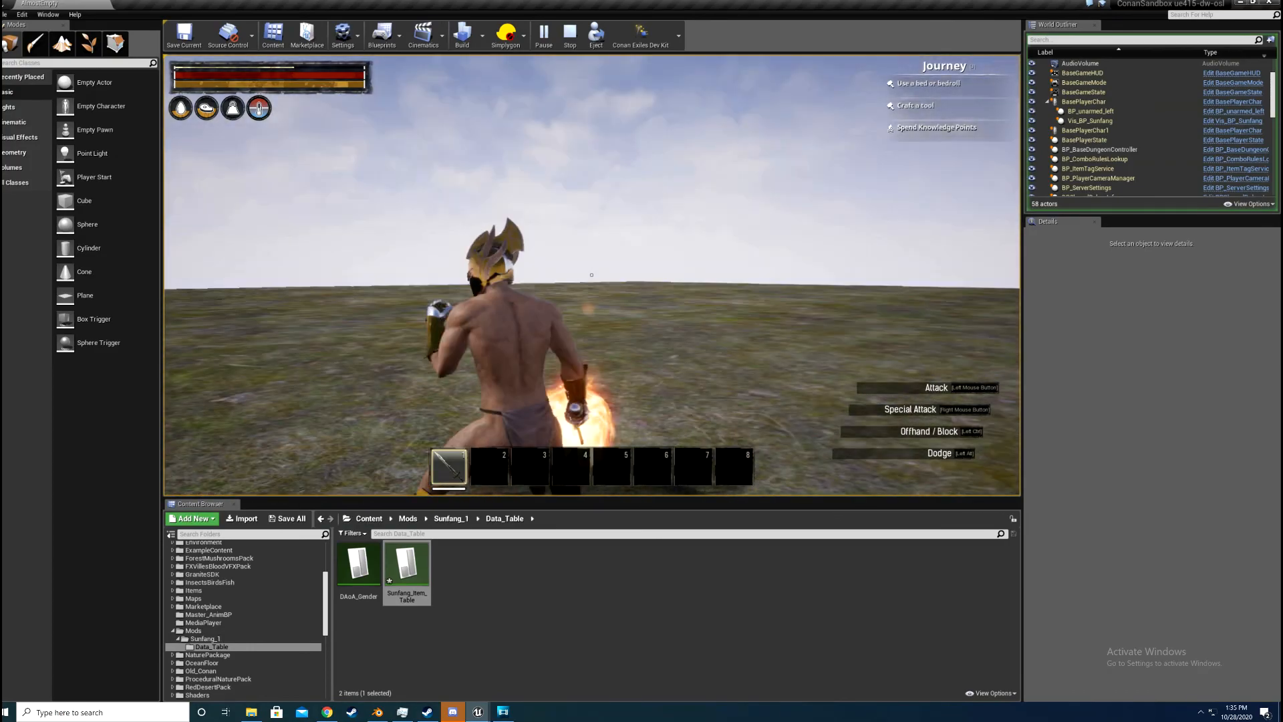
{"action": "left_click", "coordinate": [591, 275]}
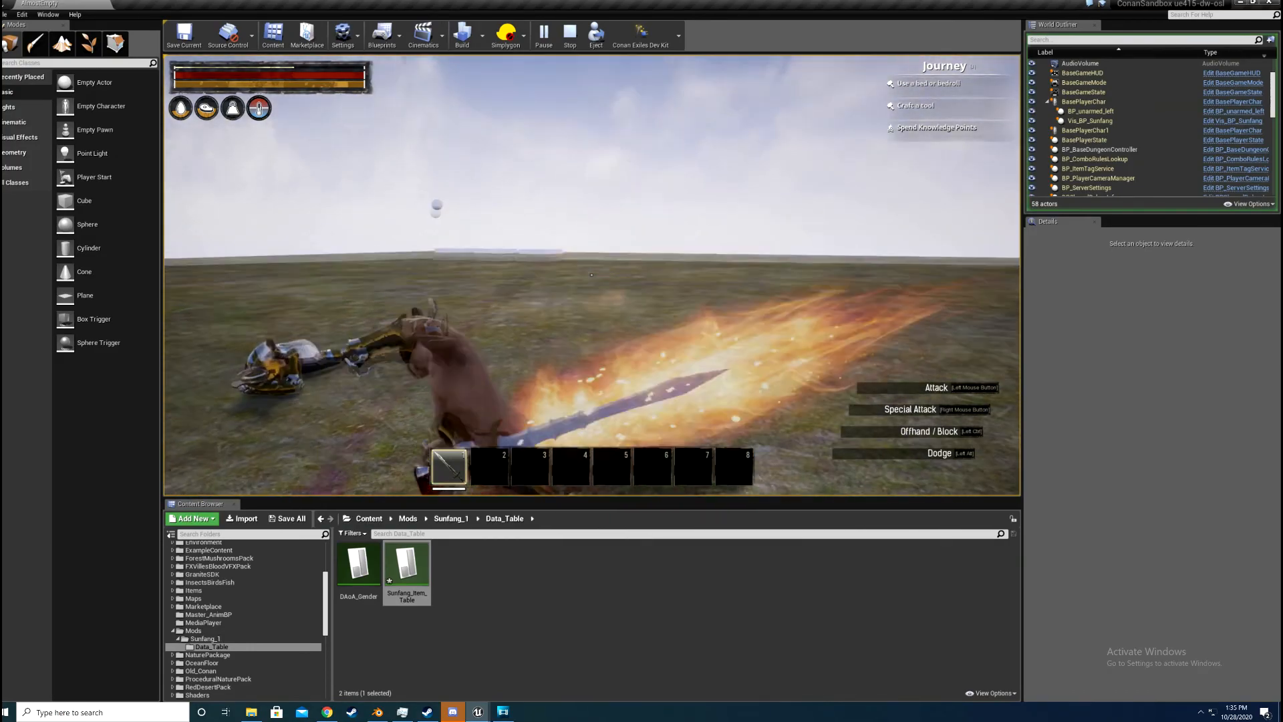
{"action": "left_click", "coordinate": [592, 275]}
{"action": "left_click", "coordinate": [591, 274]}
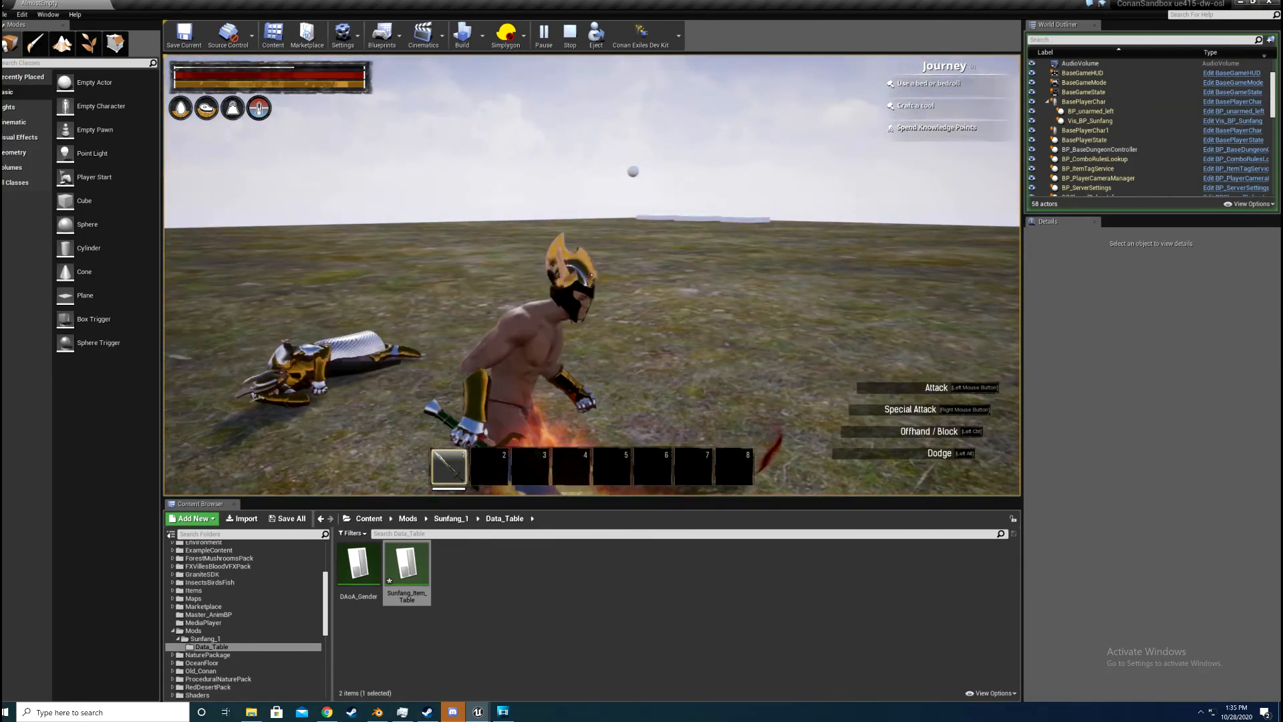
{"action": "left_click", "coordinate": [591, 274]}
{"action": "left_click", "coordinate": [592, 274]}
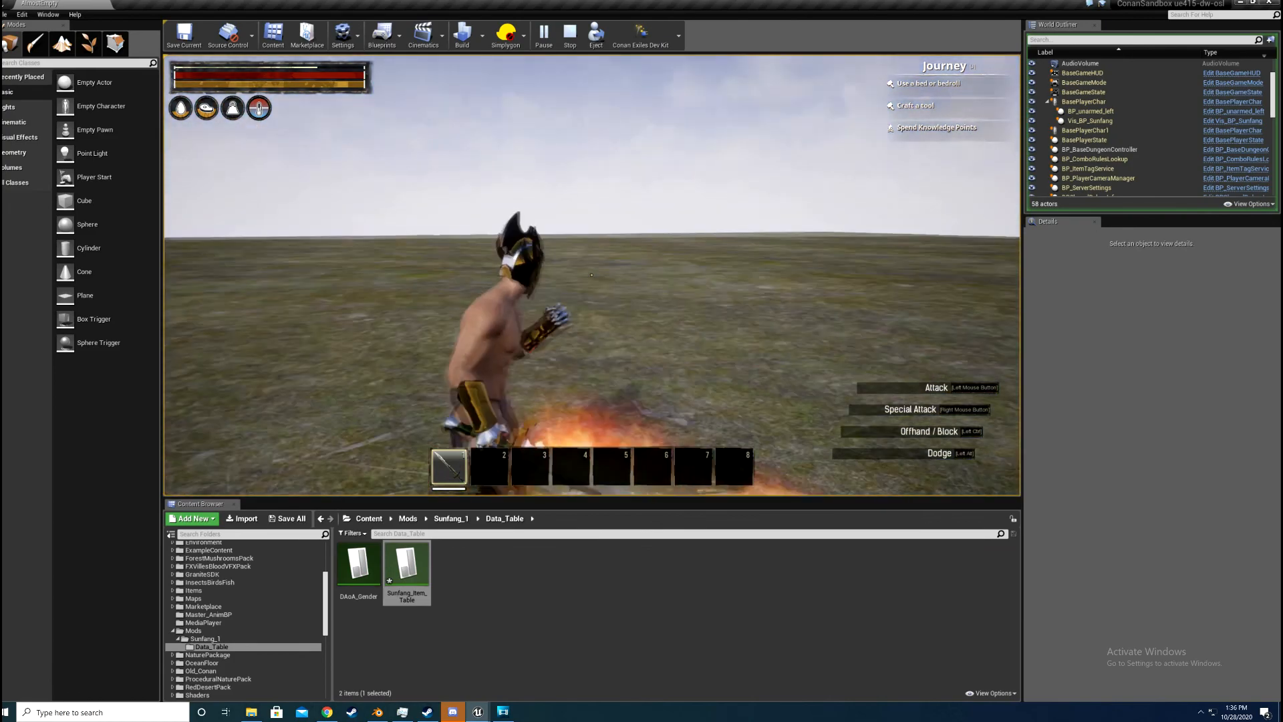
{"action": "left_click", "coordinate": [591, 275]}
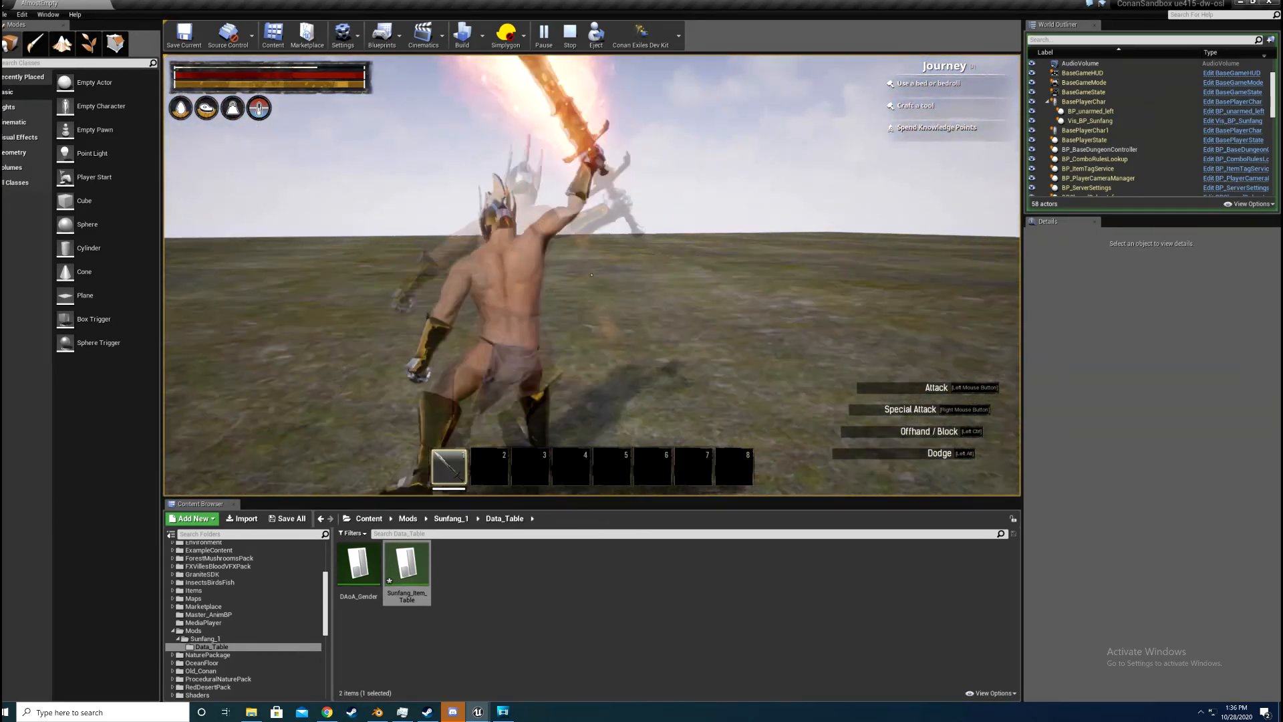
{"action": "left_click", "coordinate": [591, 275]}
{"action": "left_click", "coordinate": [592, 274]}
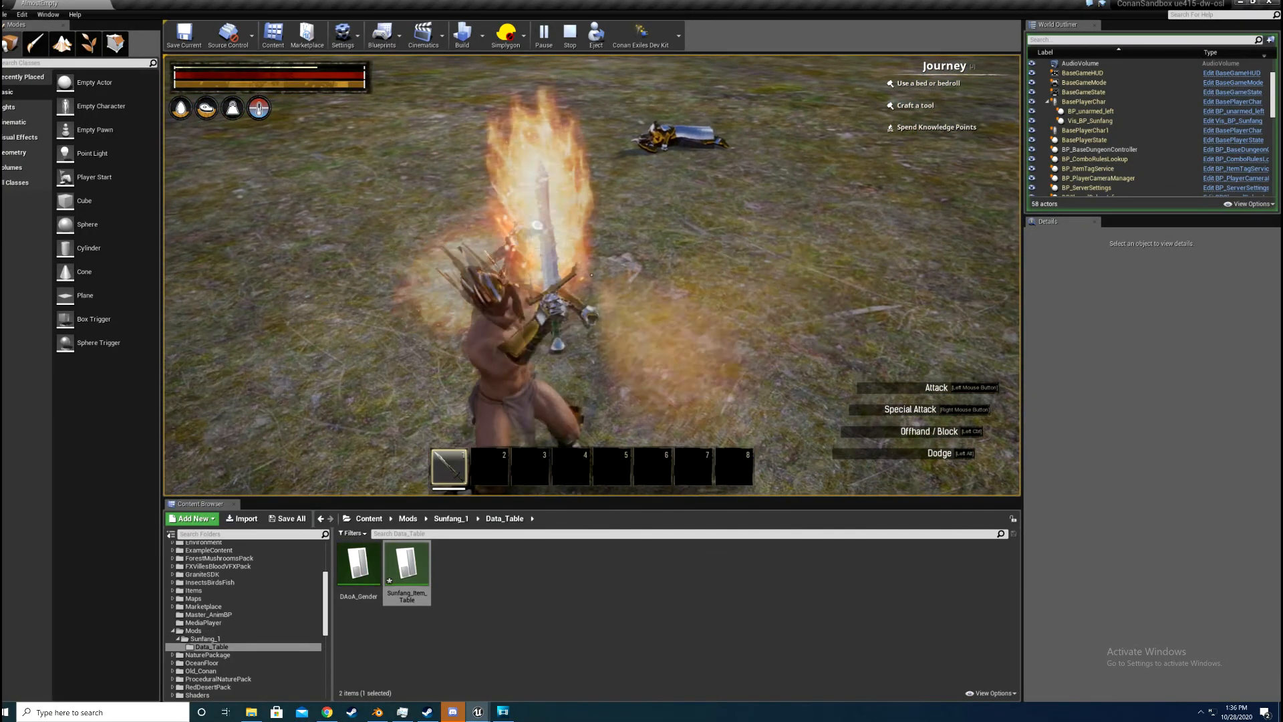
{"action": "left_click", "coordinate": [591, 275]}
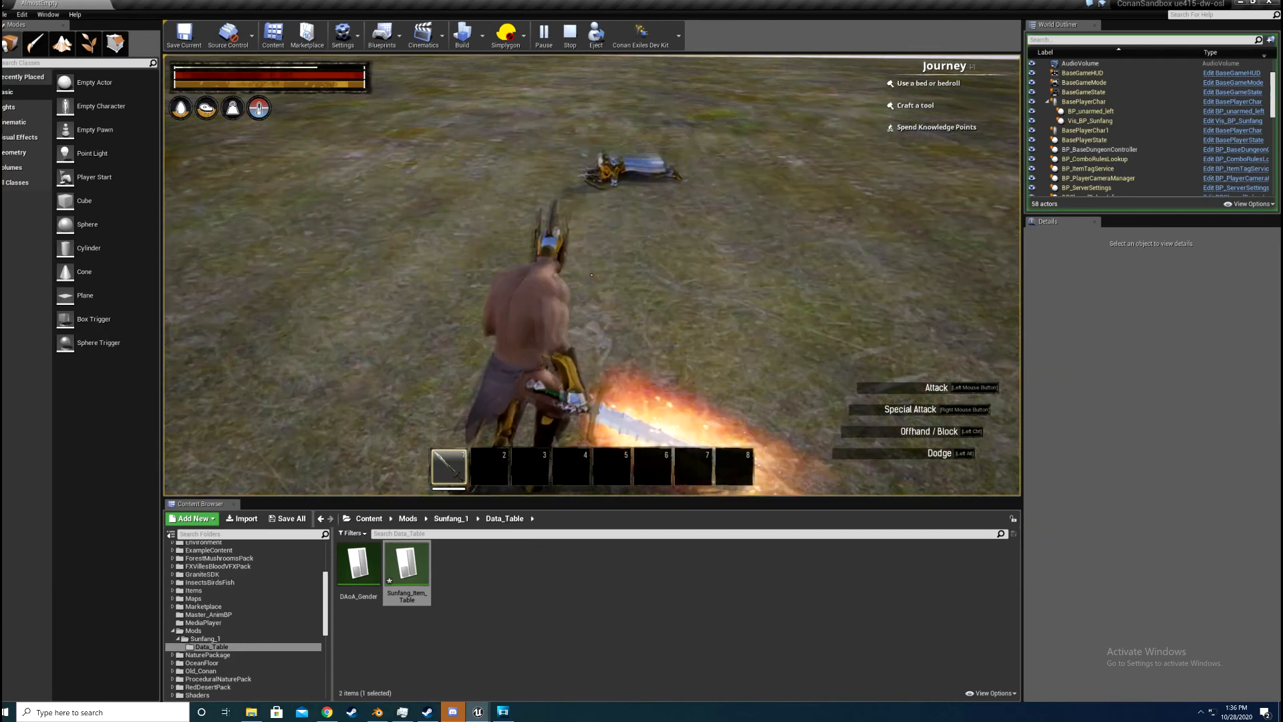
{"action": "key", "text": "w"}
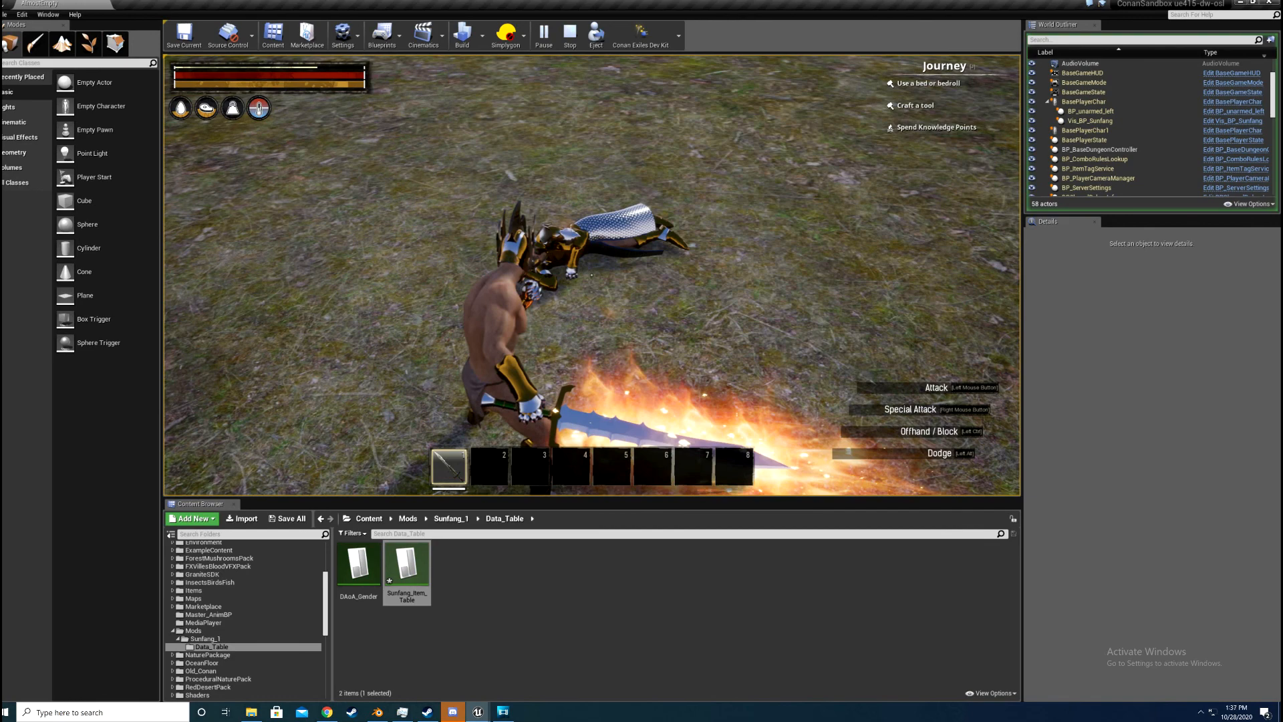
Step: Search the admin spawn list for "drag" and "god", equip the character with the Godbreaker Plate, and end the play session
{"action": "key", "text": "ctrl+shift+Escape"}
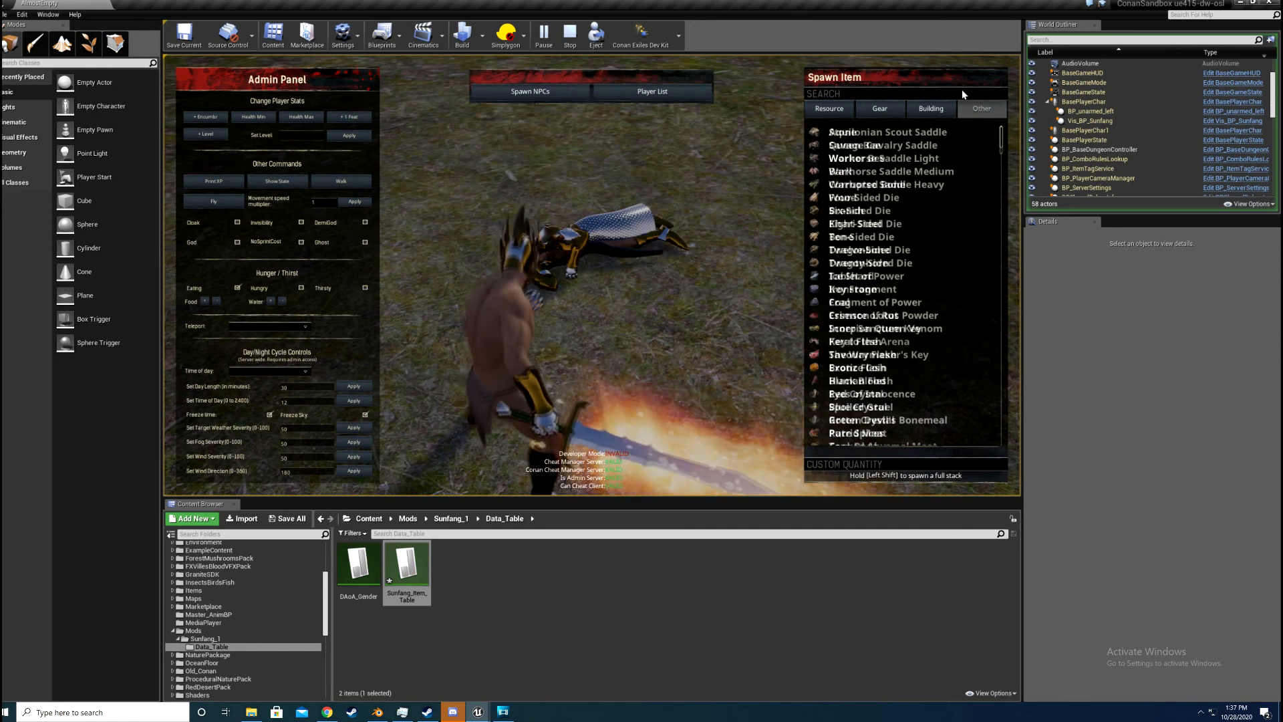
{"action": "left_click", "coordinate": [962, 91]}
{"action": "type", "text": "drag"}
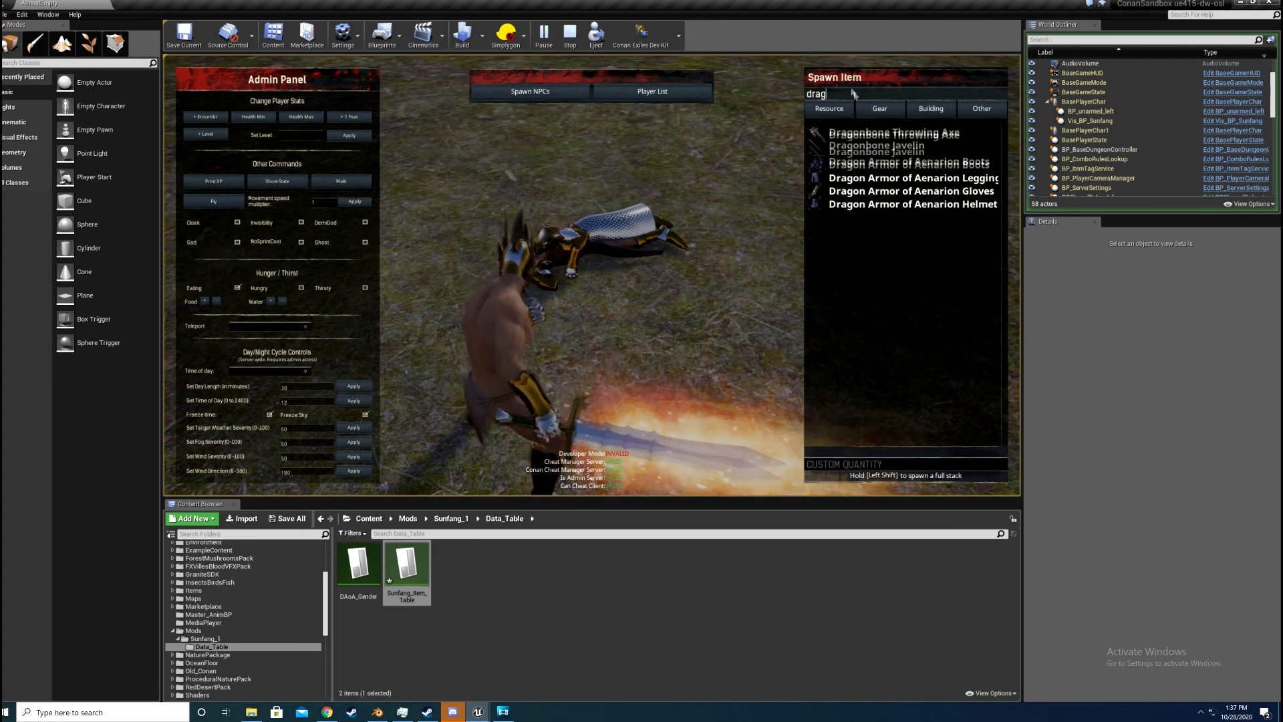
{"action": "key", "text": "BackSpace"}
{"action": "key", "text": "BackSpace"}
{"action": "key", "text": "BackSpace"}
{"action": "key", "text": "BackSpace"}
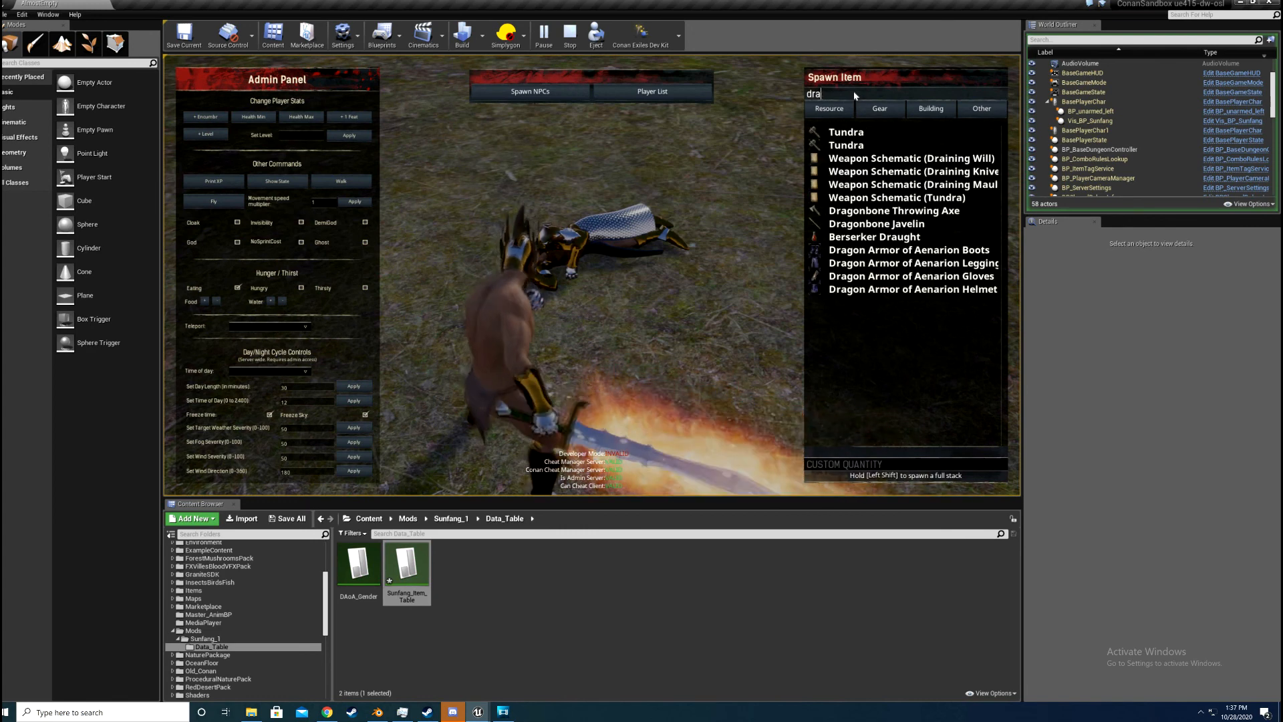
{"action": "type", "text": "god"}
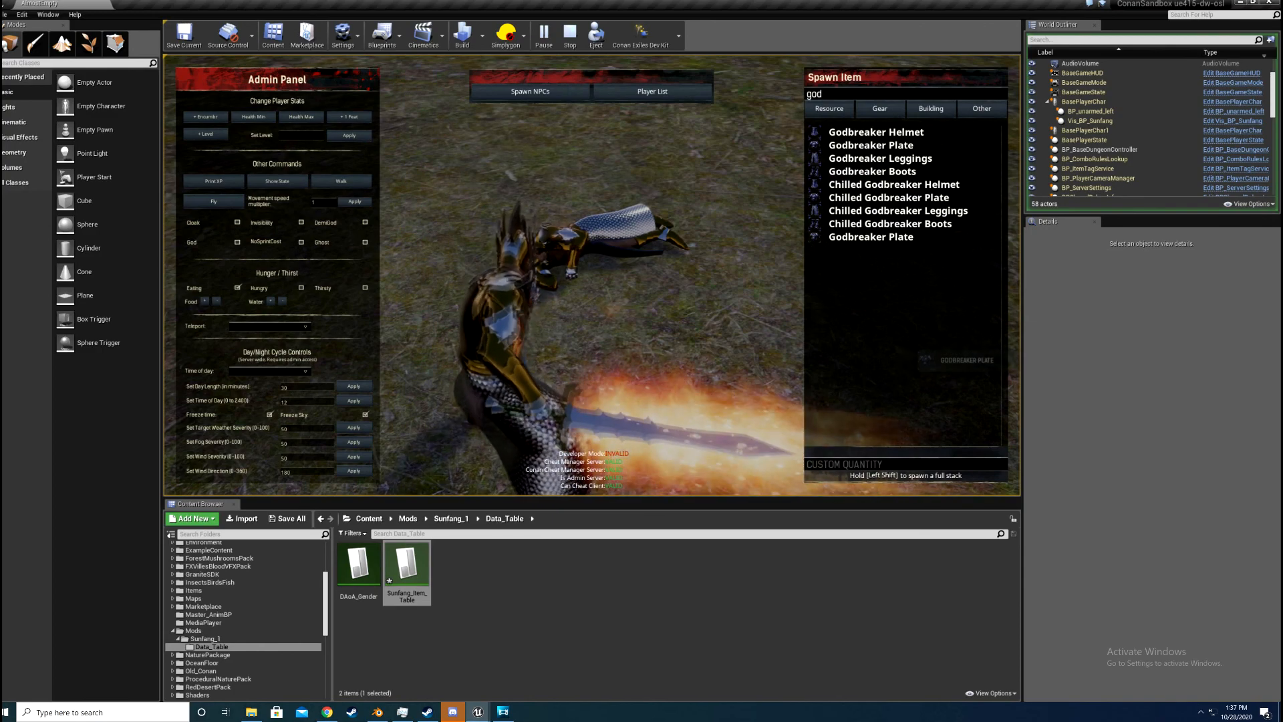
{"action": "key", "text": "Escape"}
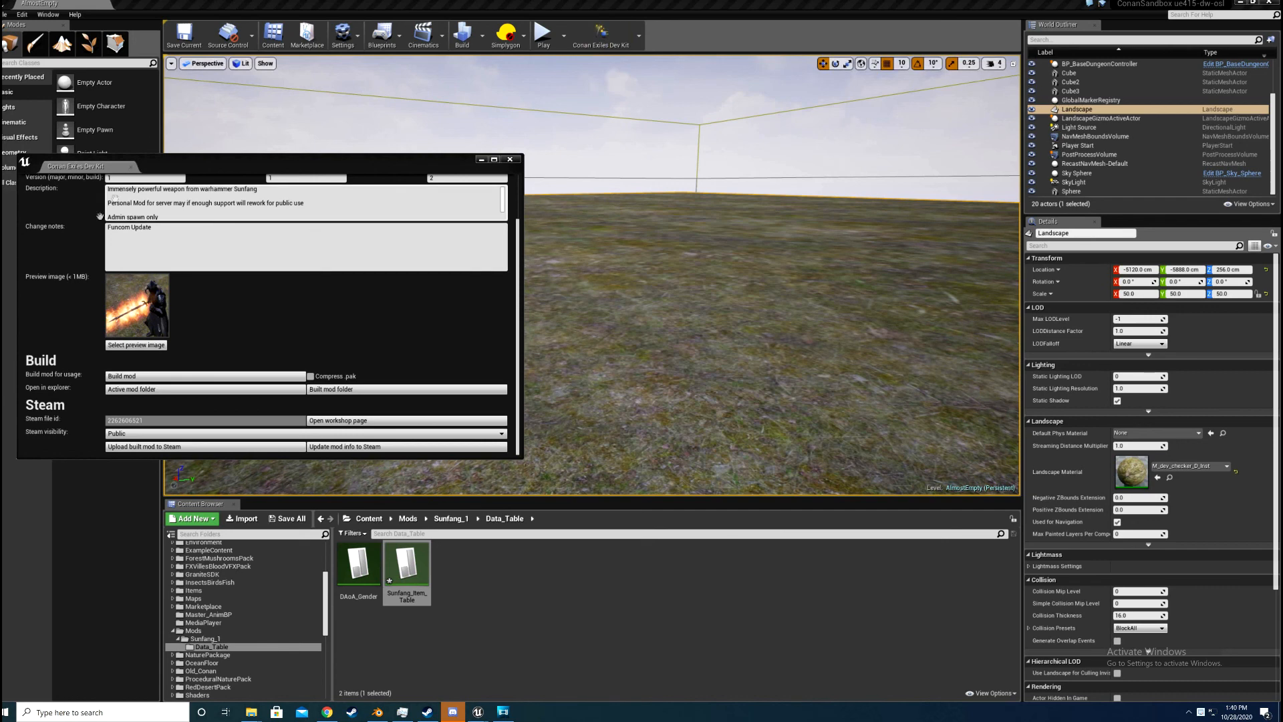
Step: Review the Sunfang mod's info, build and Steam upload settings in the Dev Kit window, and close it
{"action": "scroll", "coordinate": [234, 241], "scroll_direction": "up", "scroll_amount": 2}
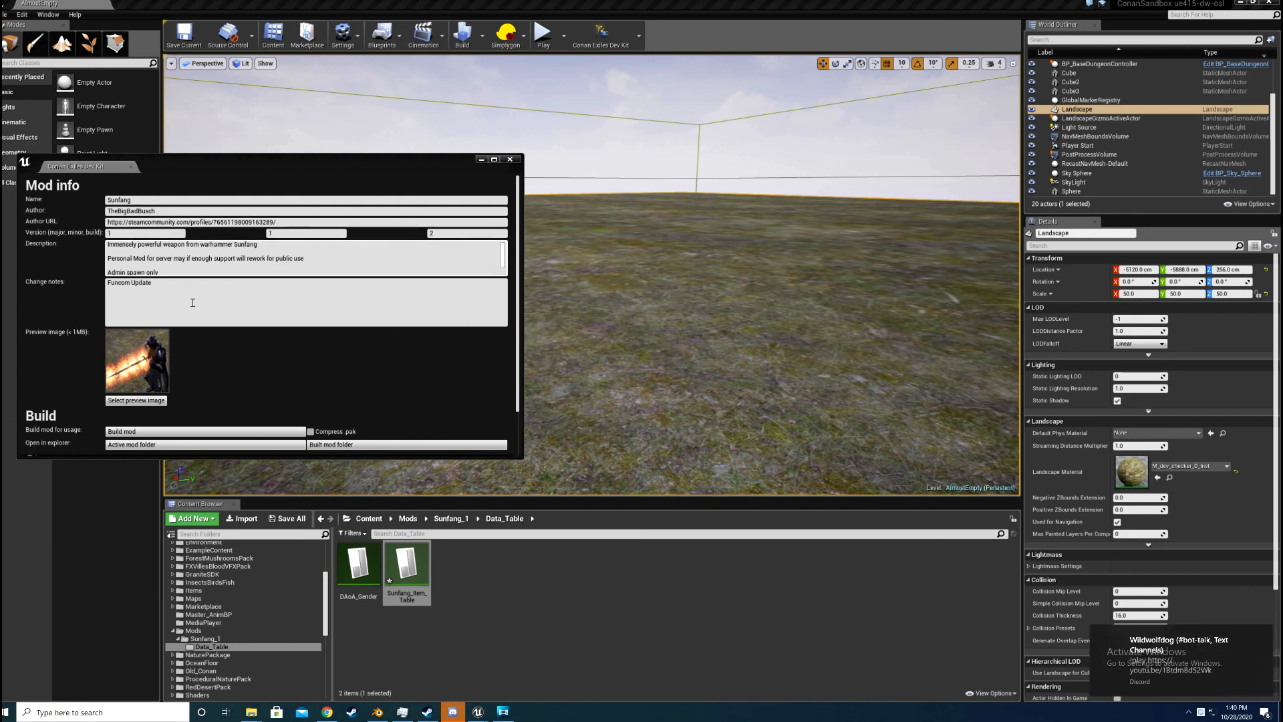
{"action": "scroll", "coordinate": [149, 368], "scroll_direction": "down", "scroll_amount": 2}
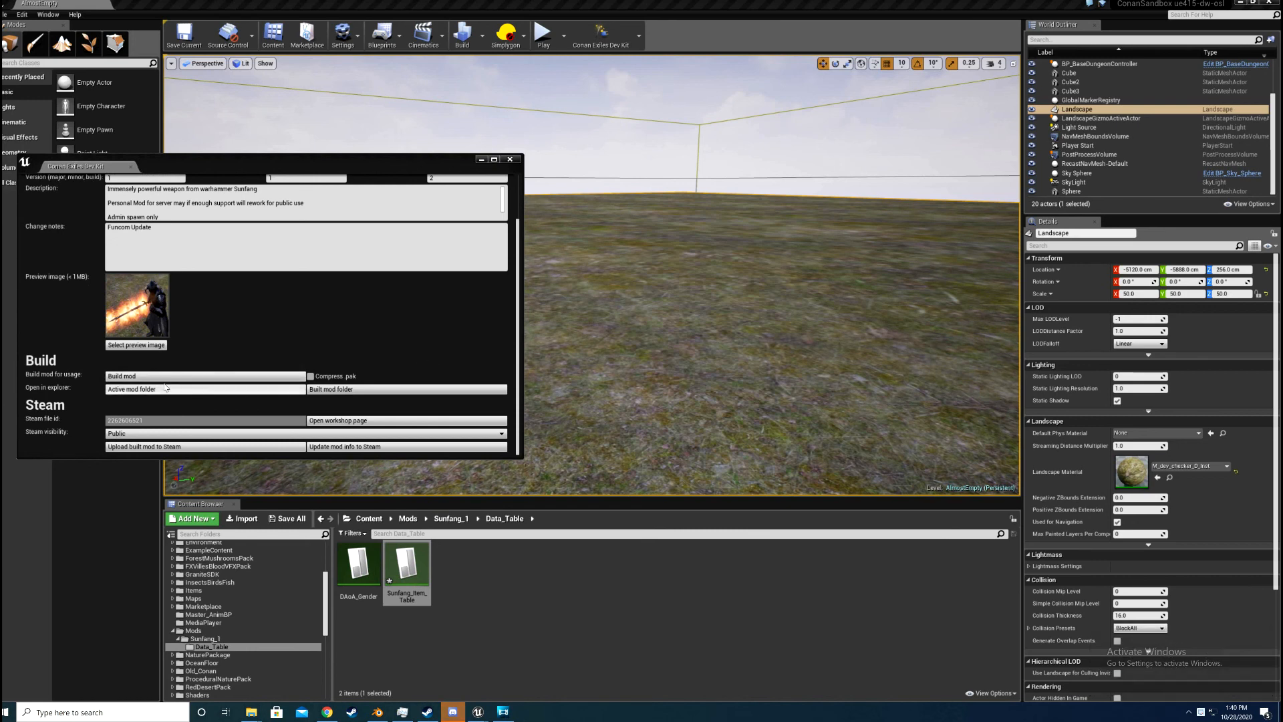
{"action": "left_click", "coordinate": [158, 391]}
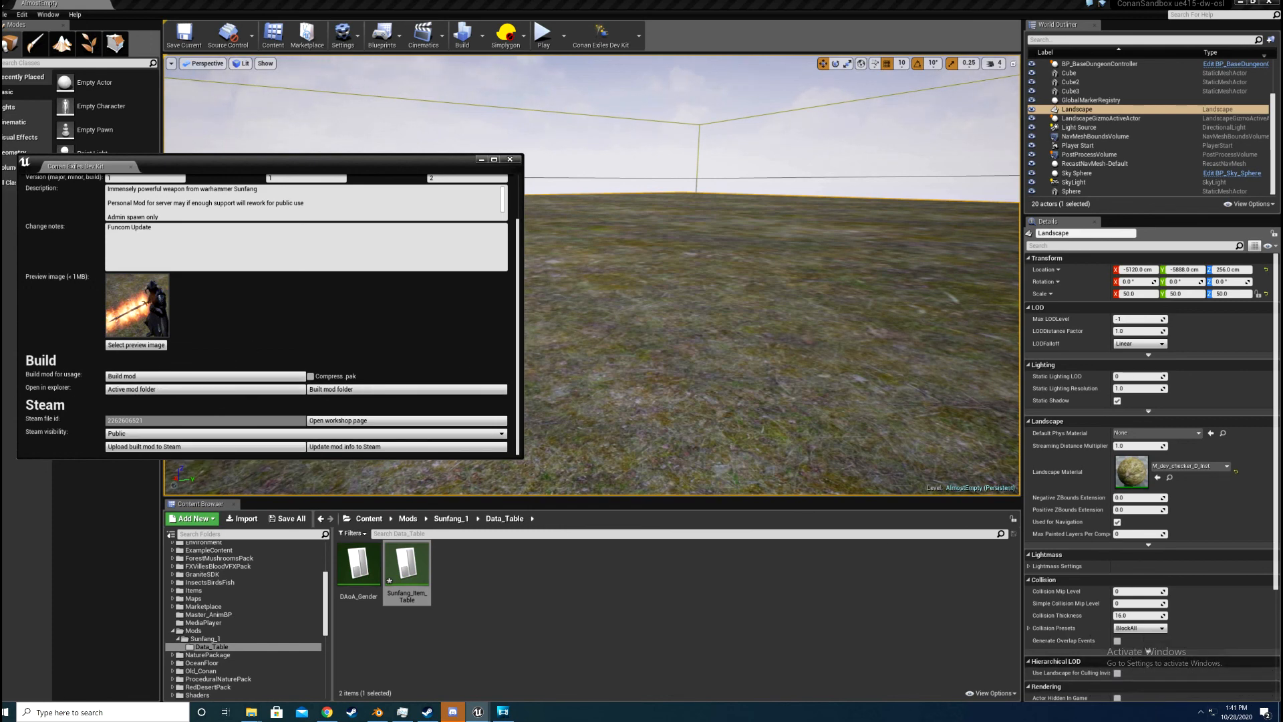
{"action": "left_click", "coordinate": [510, 159]}
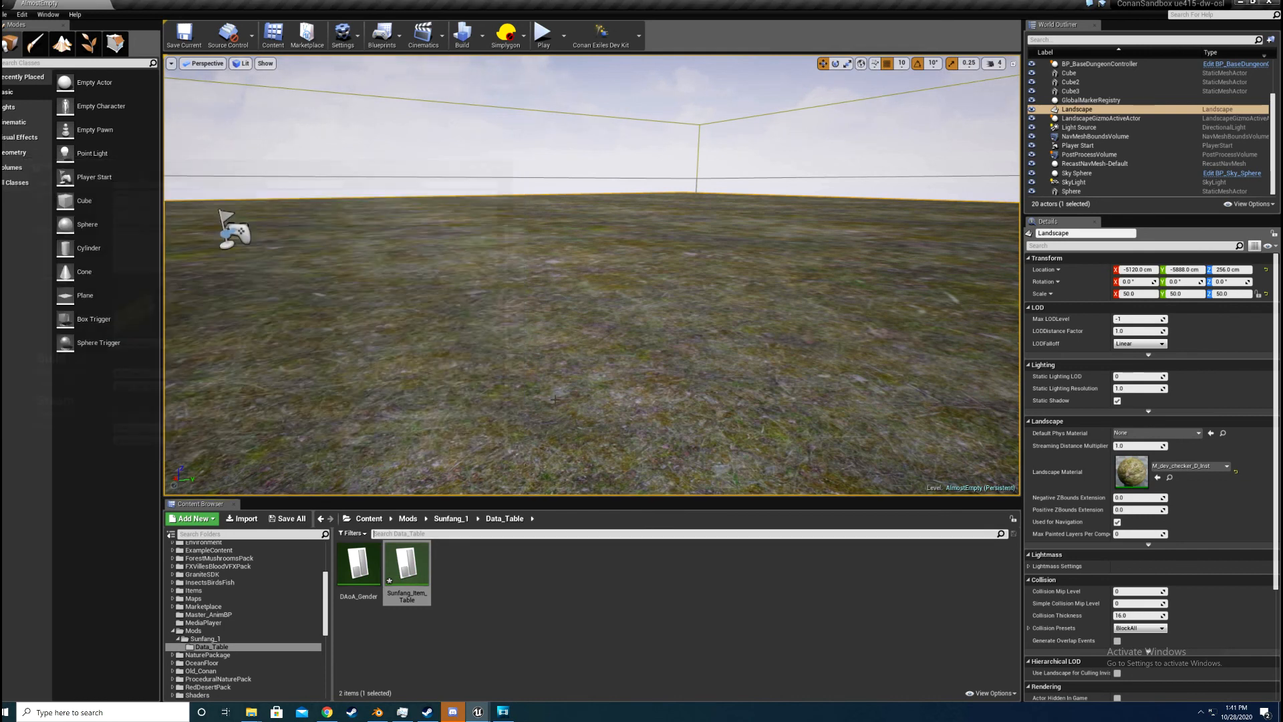